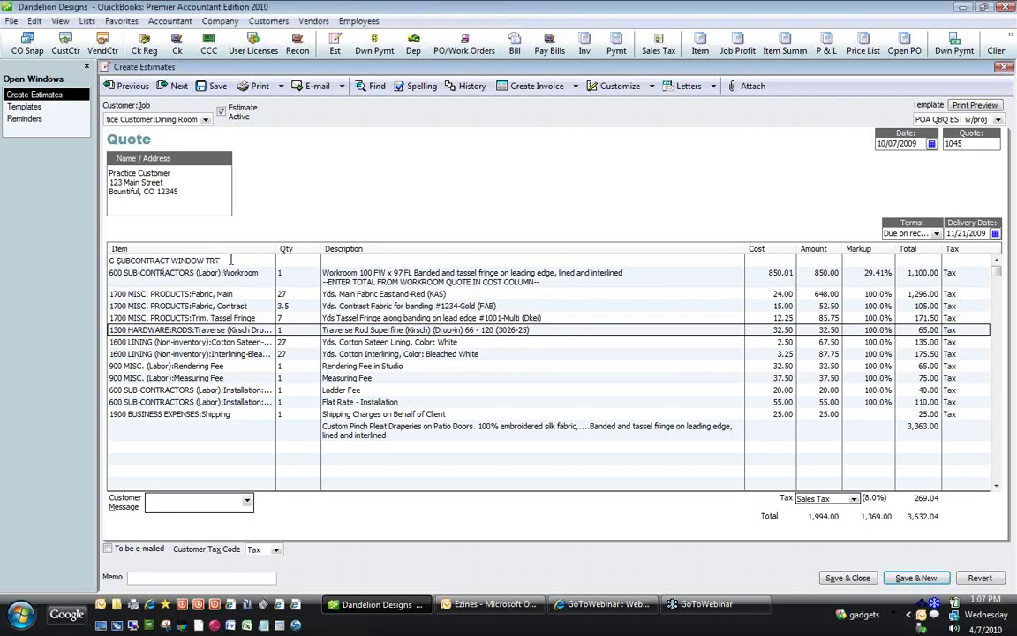
- Look through the saved practice quotes for the dining room and living room, widening the Item column for longer item names
{"action": "left_click", "coordinate": [230, 259]}
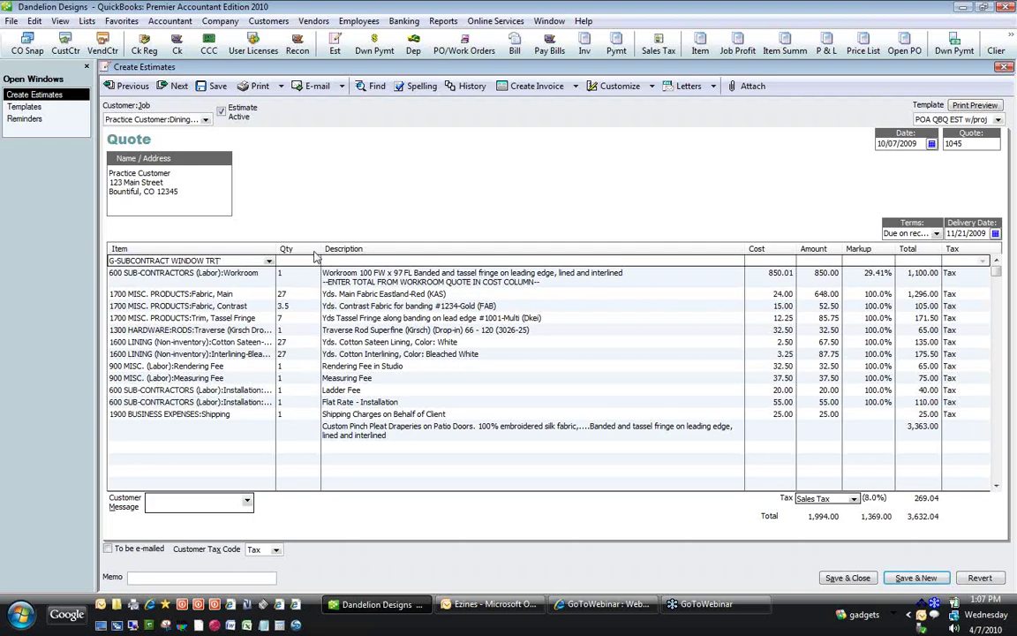
{"action": "left_click", "coordinate": [176, 92]}
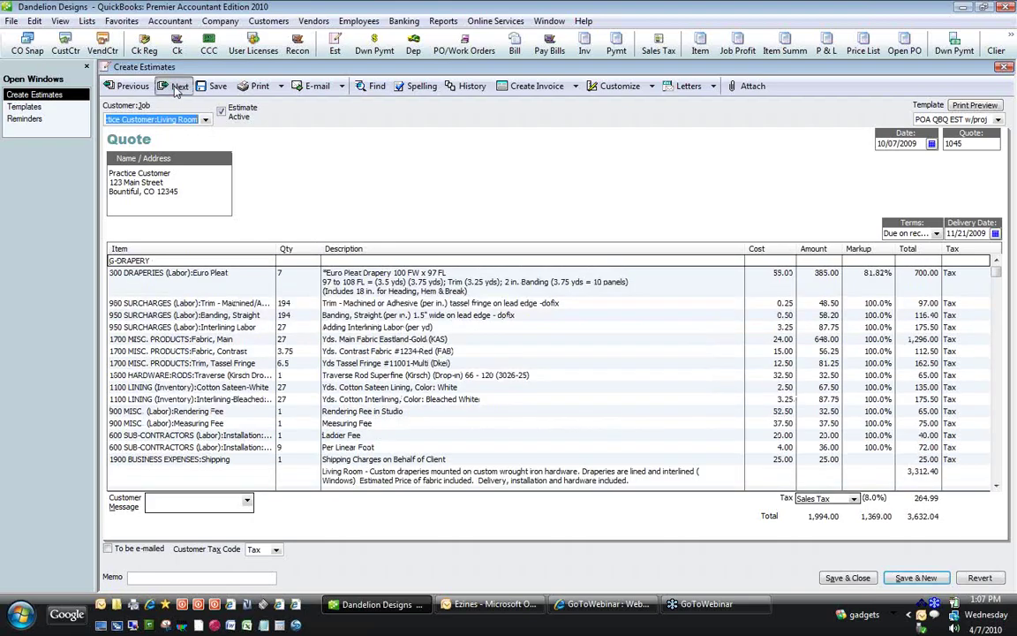
{"action": "left_click", "coordinate": [177, 91]}
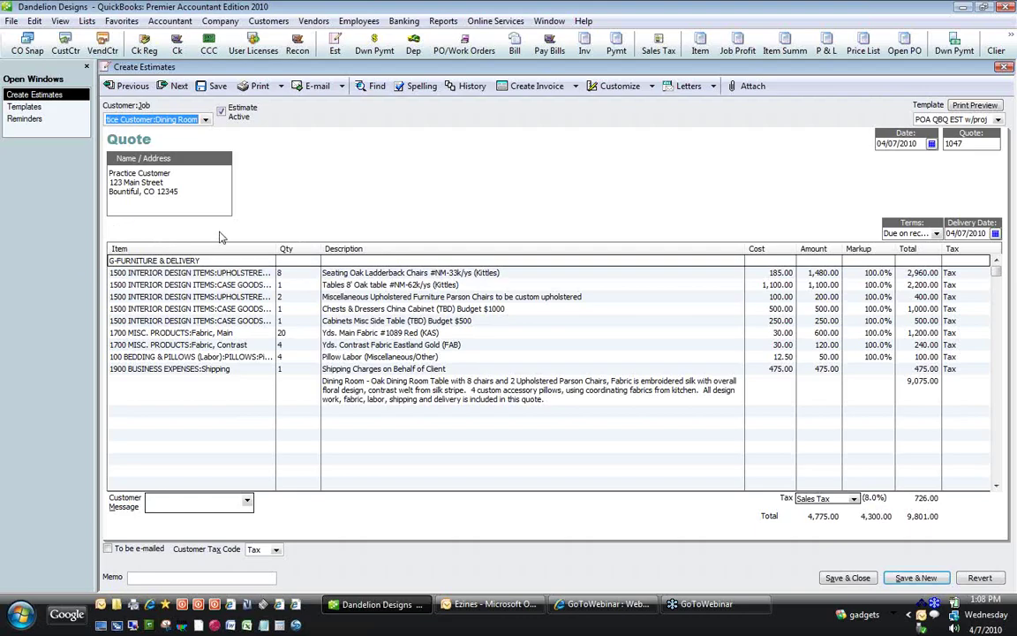
{"action": "left_click_drag", "start_coordinate": [276, 249], "coordinate": [308, 249]}
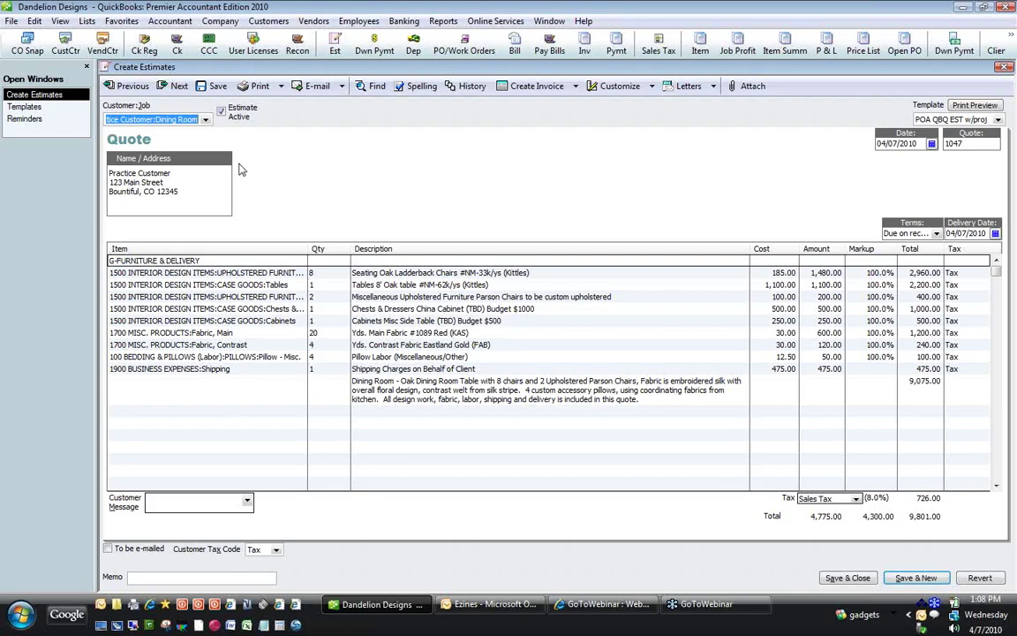
{"action": "left_click", "coordinate": [178, 86]}
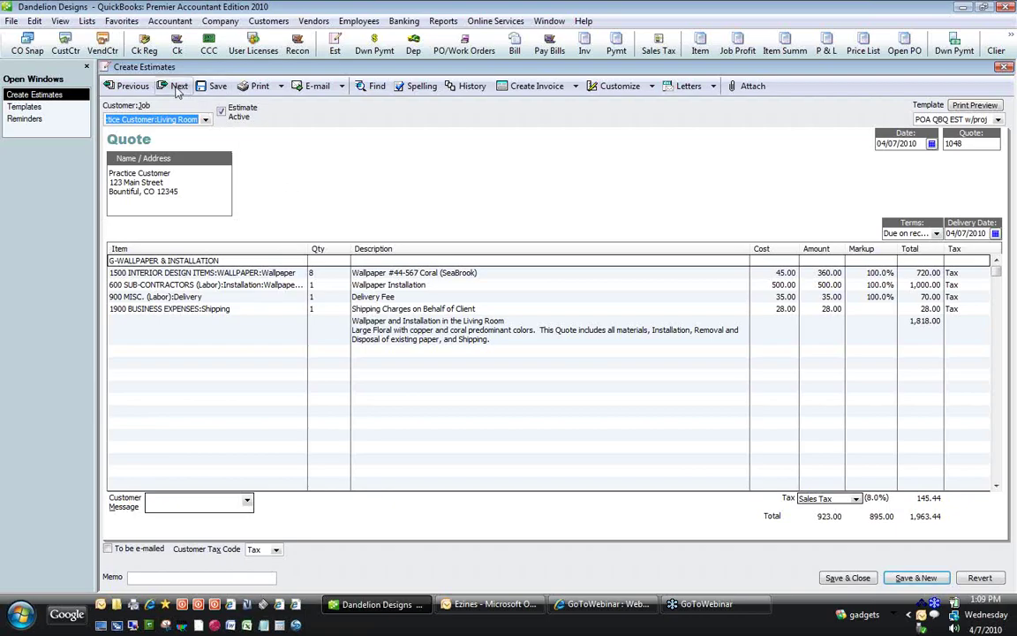
- Start a blank quote and assign it to the Dining Room job of Practice Customer
{"action": "left_click", "coordinate": [178, 87]}
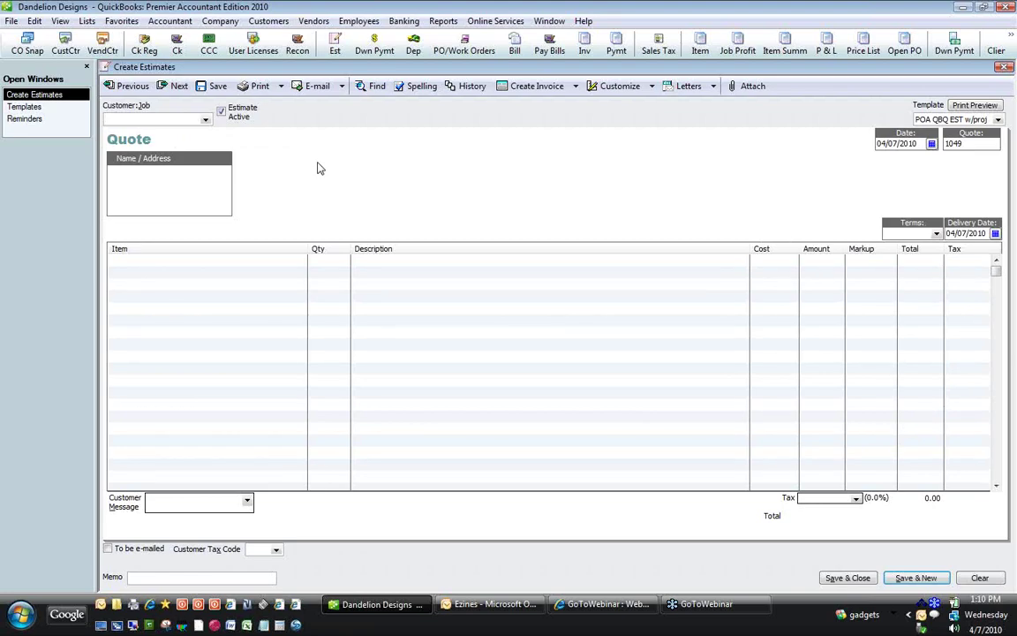
{"action": "type", "text": "Practice Customer"}
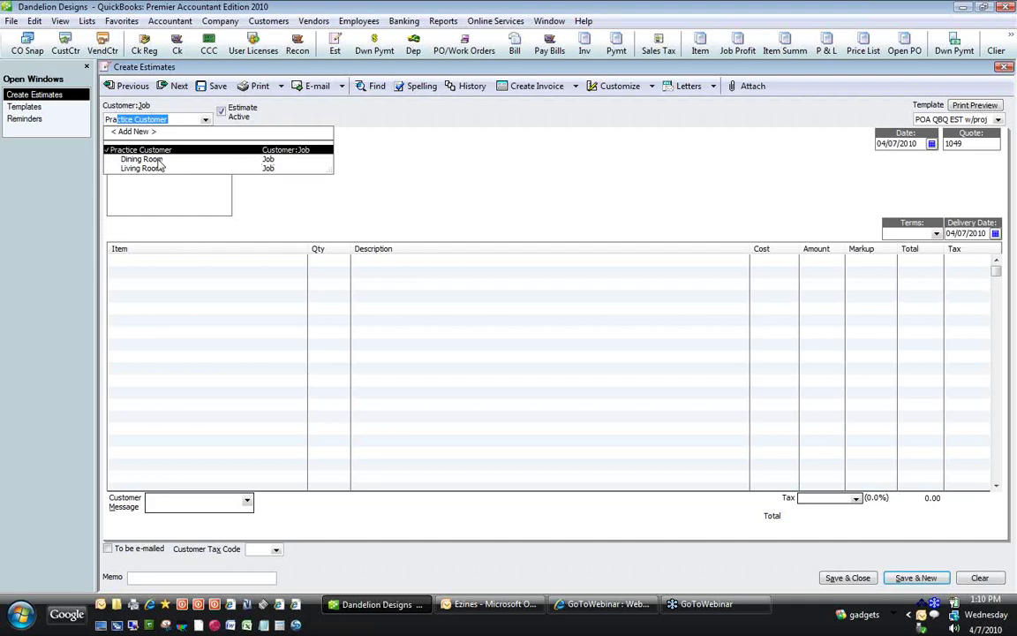
{"action": "left_click", "coordinate": [150, 159]}
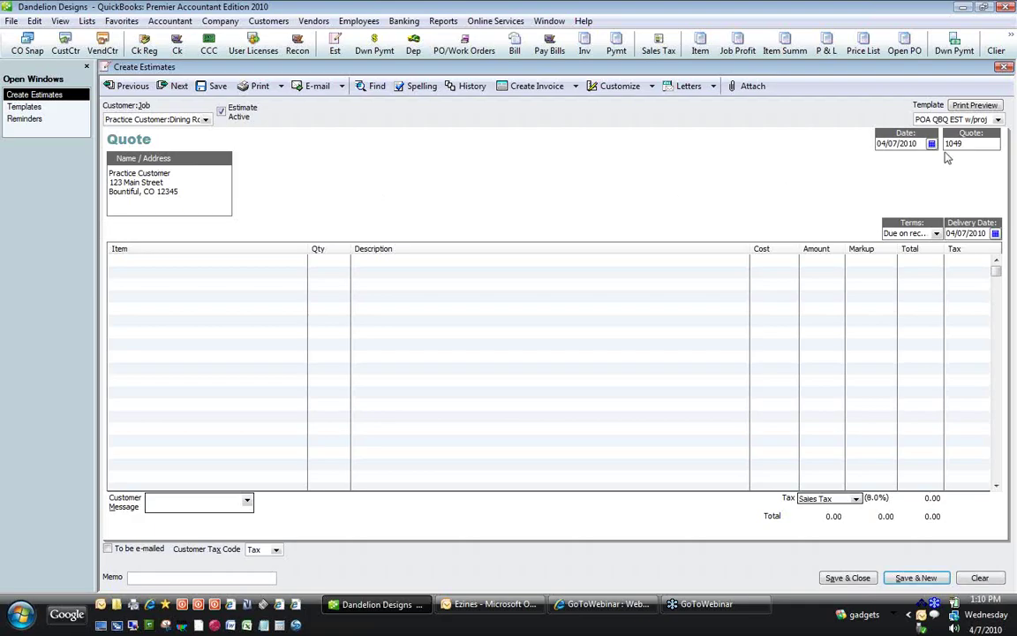
{"action": "left_click", "coordinate": [991, 102]}
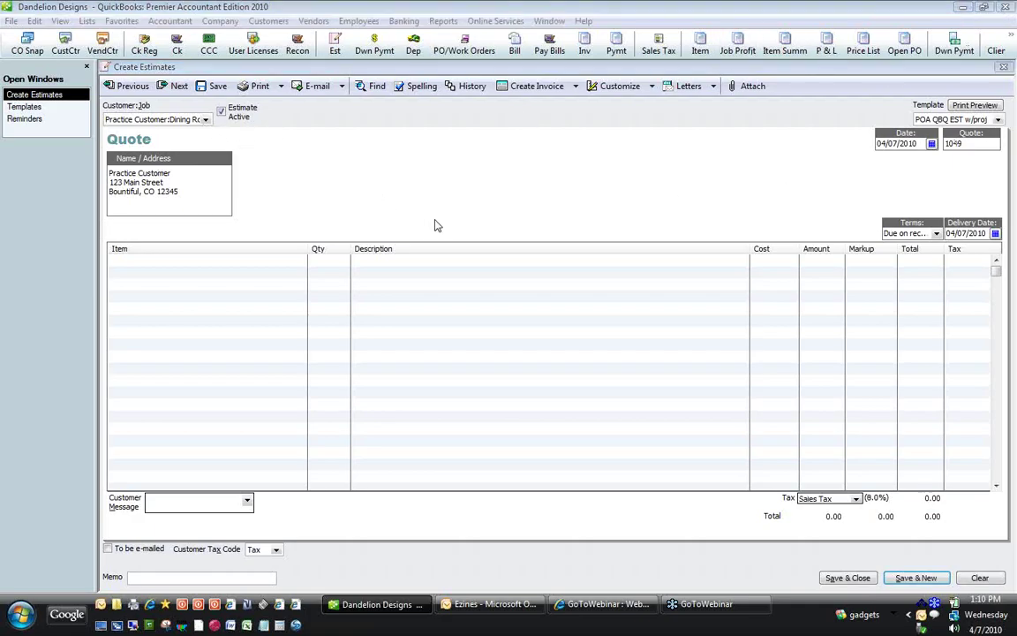
{"action": "left_click", "coordinate": [168, 118]}
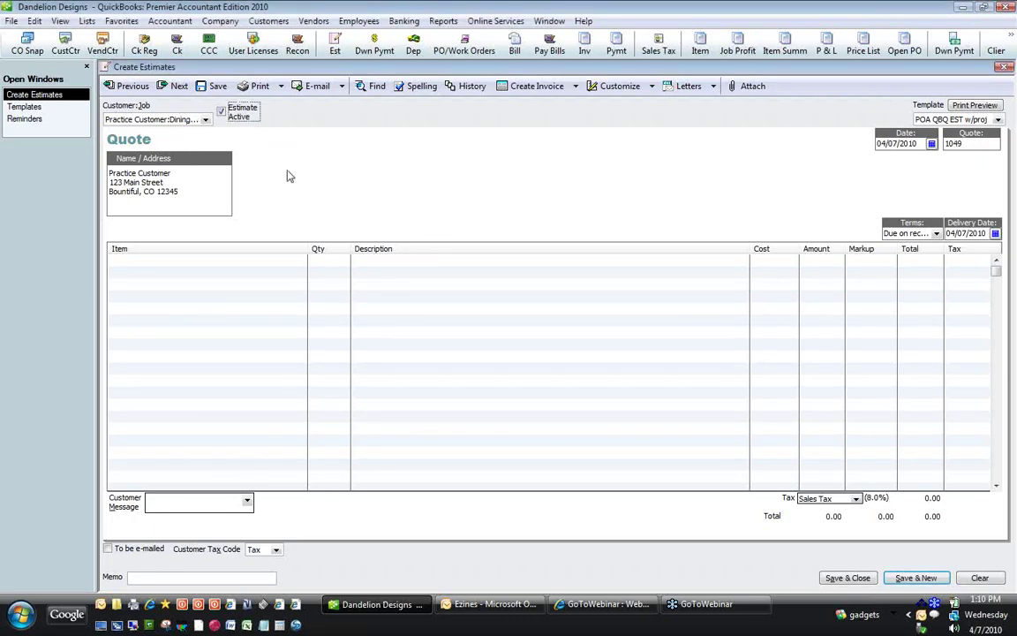
- Check the quote's template and payment terms choices, keeping POA QBQ EST w/proj and Due on receipt
{"action": "key", "text": "Tab"}
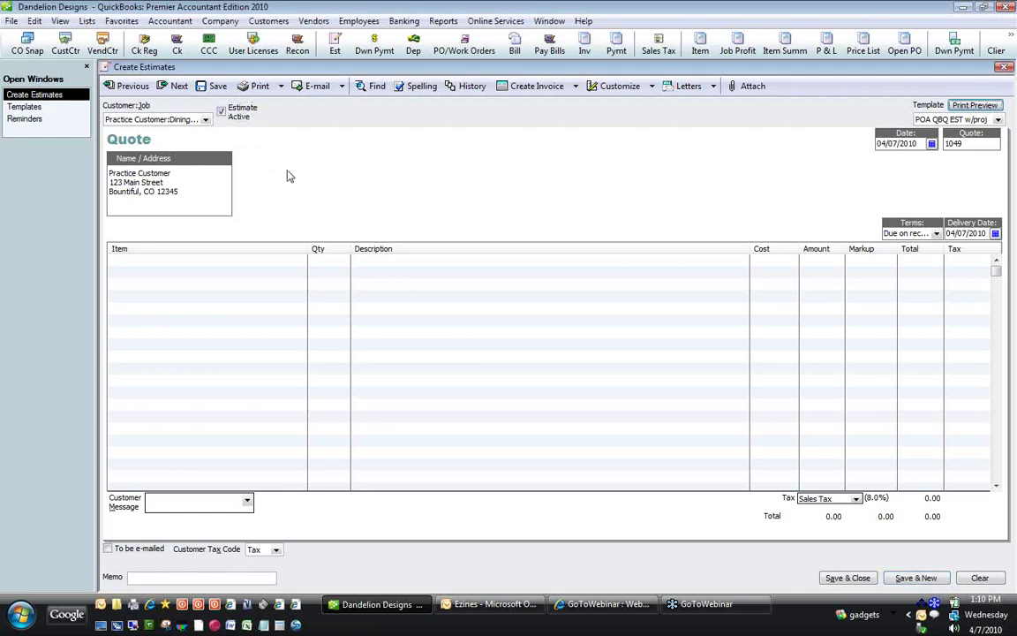
{"action": "key", "text": "Tab"}
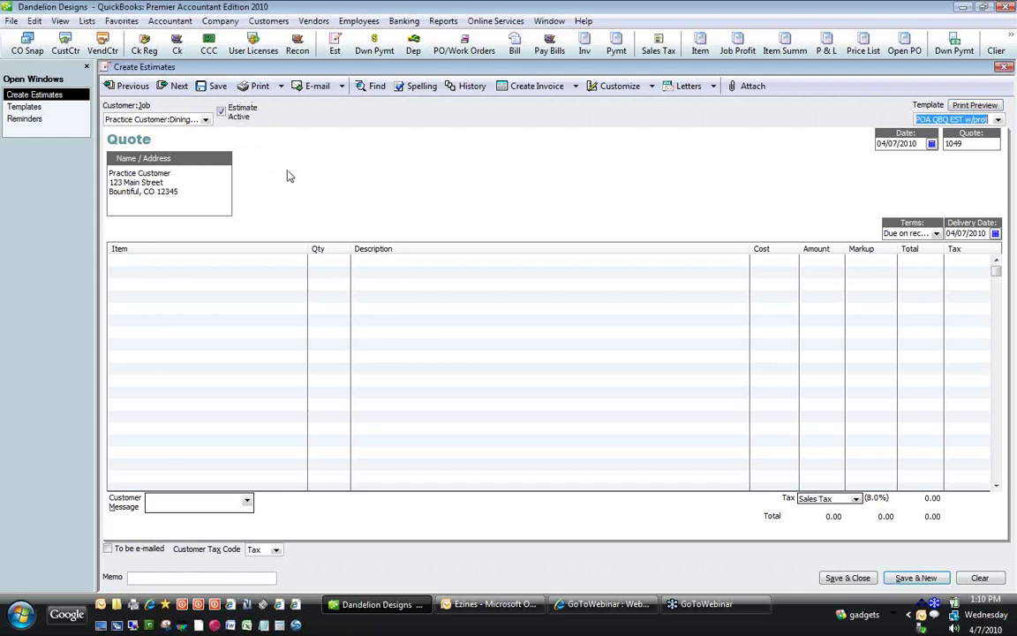
{"action": "left_click", "coordinate": [999, 120]}
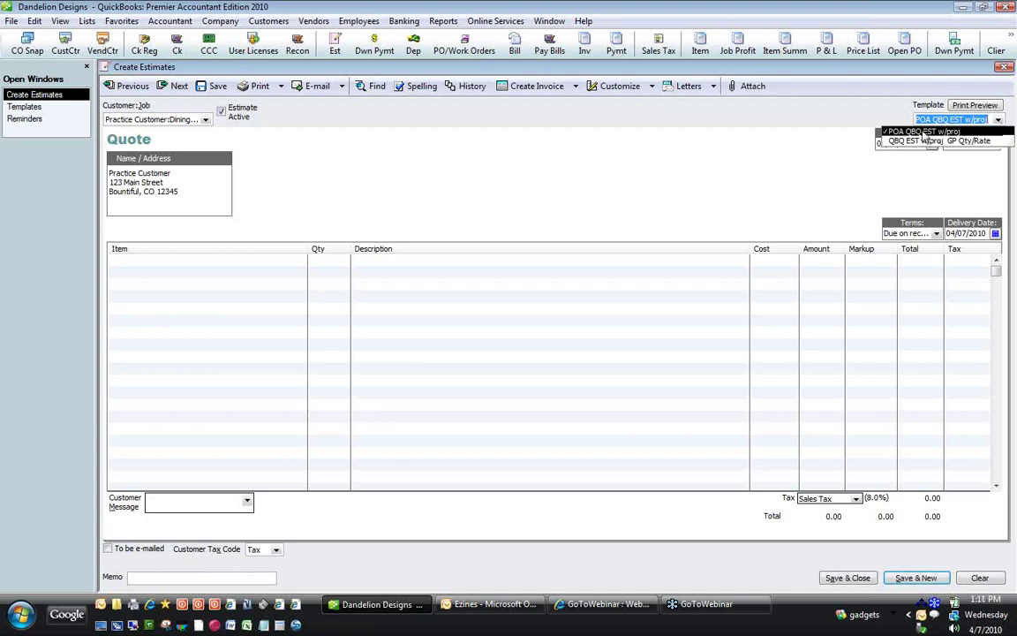
{"action": "key", "text": "Tab"}
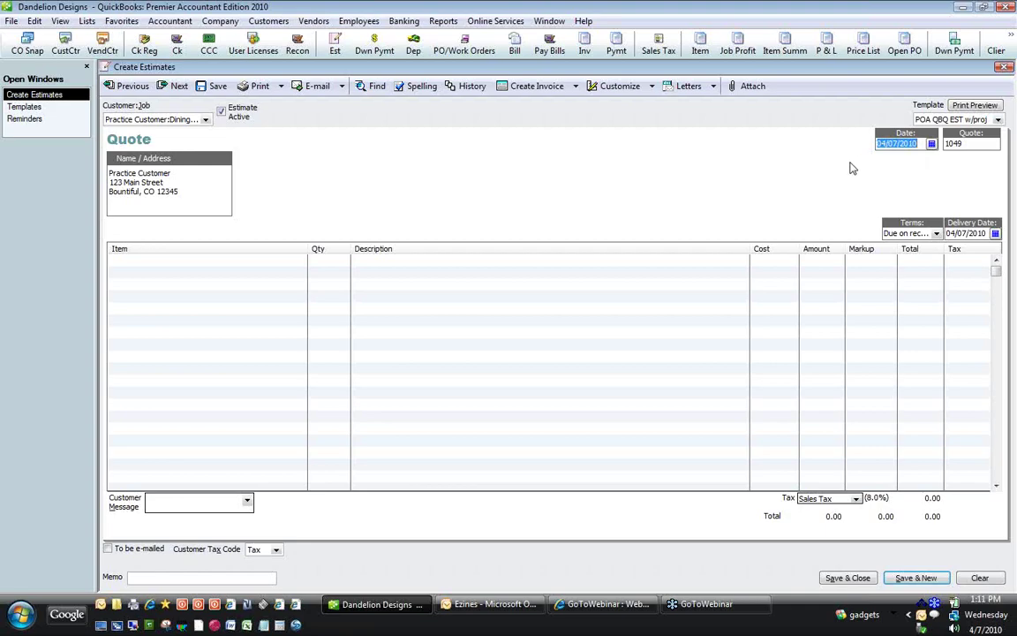
{"action": "key", "text": "Tab"}
{"action": "key", "text": "Home"}
{"action": "key", "text": "Tab"}
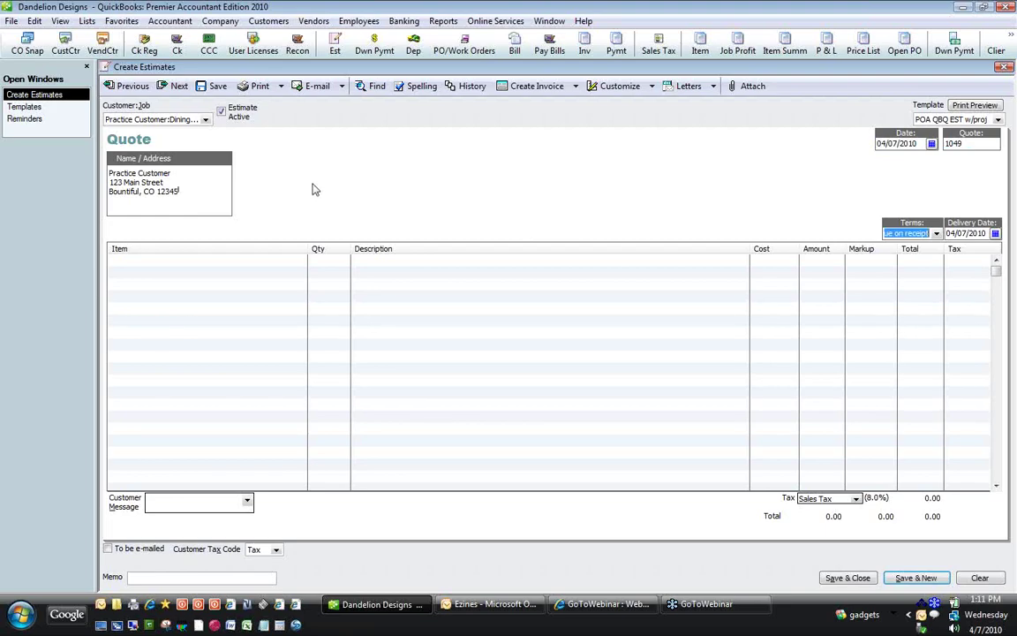
{"action": "left_click", "coordinate": [937, 234]}
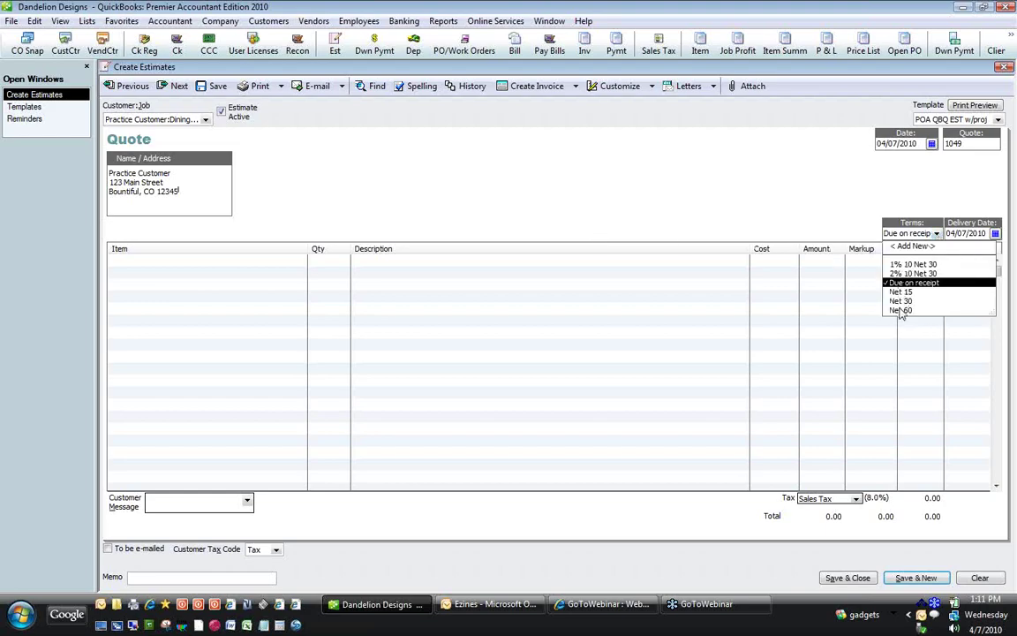
{"action": "left_click", "coordinate": [937, 234]}
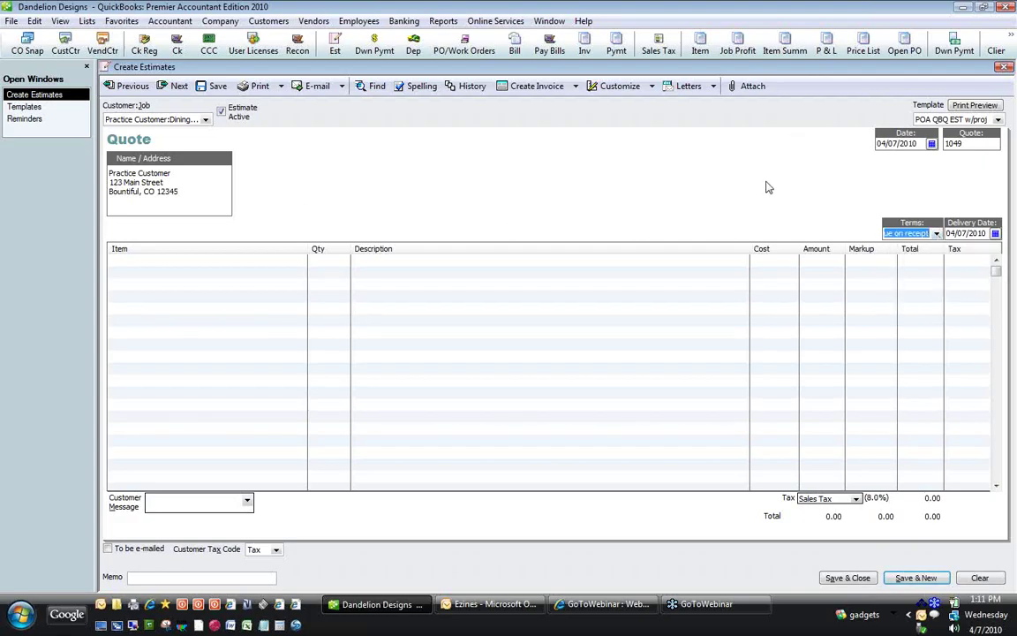
- Advance the quote's delivery date day by day to 05/22/2010
{"action": "key", "text": "Tab"}
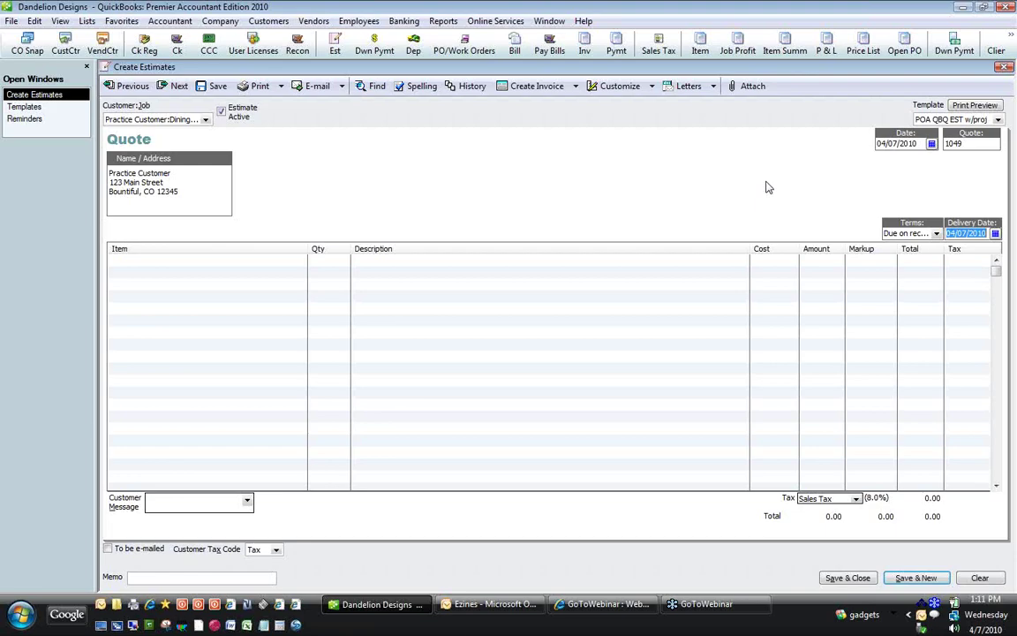
{"action": "key", "text": "plus"}
{"action": "key", "text": "plus"}
{"action": "key", "text": "plus"}
{"action": "key", "text": "plus"}
{"action": "key", "text": "plus"}
{"action": "key", "text": "plus"}
{"action": "key", "text": "plus"}
{"action": "key", "text": "plus"}
{"action": "key", "text": "plus"}
{"action": "key", "text": "plus"}
{"action": "key", "text": "plus"}
{"action": "key", "text": "plus"}
{"action": "key", "text": "plus"}
{"action": "key", "text": "plus"}
{"action": "key", "text": "plus"}
{"action": "key", "text": "plus"}
{"action": "key", "text": "plus"}
{"action": "key", "text": "plus"}
{"action": "key", "text": "plus"}
{"action": "key", "text": "plus"}
{"action": "key", "text": "plus"}
{"action": "key", "text": "plus"}
{"action": "key", "text": "plus"}
{"action": "key", "text": "plus"}
{"action": "key", "text": "plus"}
{"action": "key", "text": "plus"}
{"action": "key", "text": "plus"}
{"action": "key", "text": "plus"}
{"action": "key", "text": "plus"}
{"action": "key", "text": "plus"}
{"action": "key", "text": "Tab"}
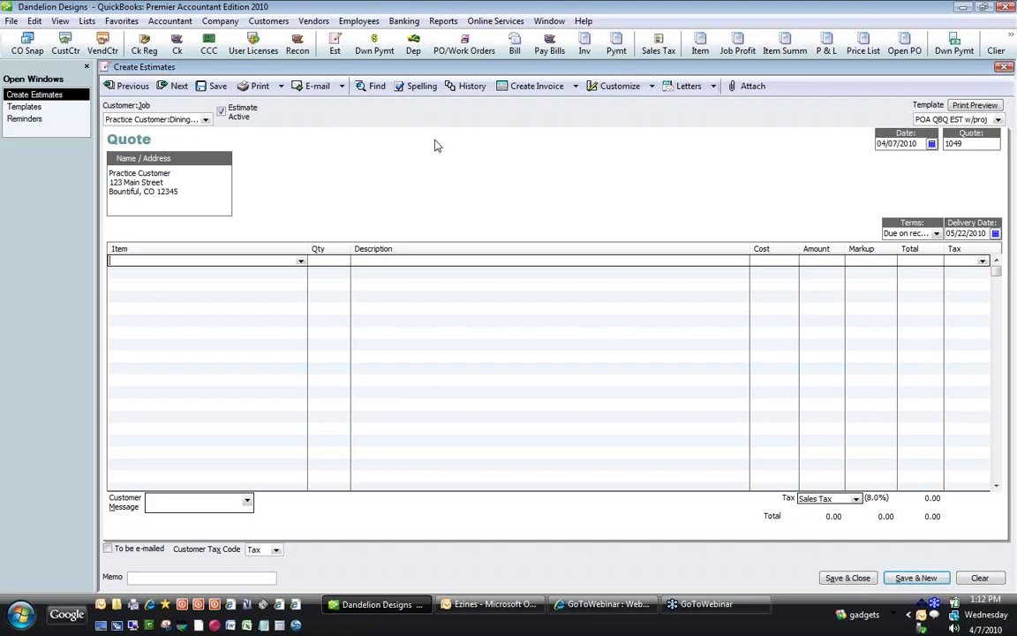
- Open the Item List to view the available item codes, dismissing the new-feature notice
{"action": "left_click", "coordinate": [87, 22]}
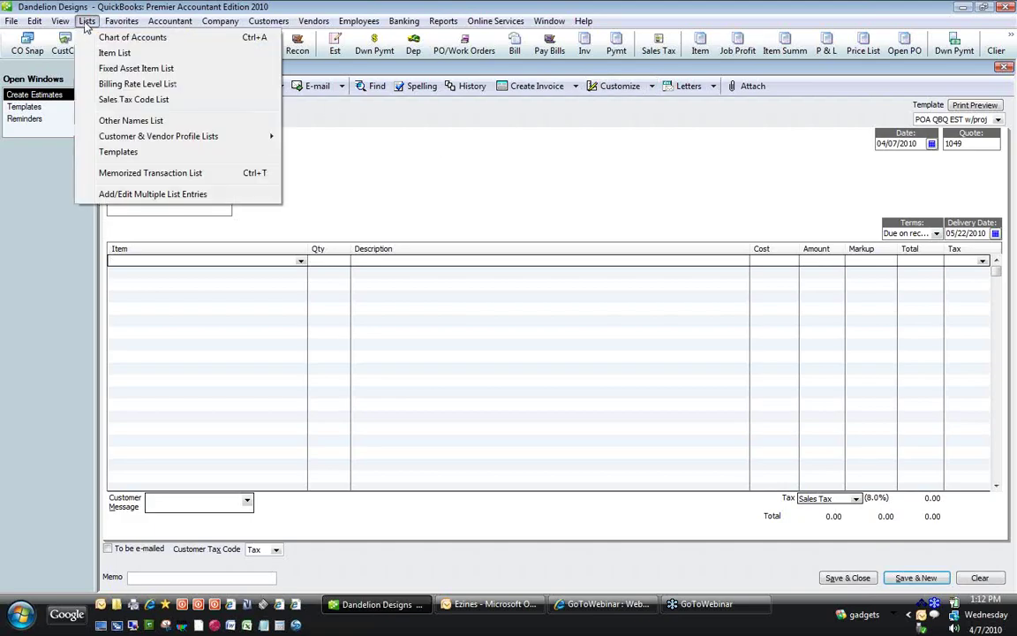
{"action": "left_click", "coordinate": [106, 54]}
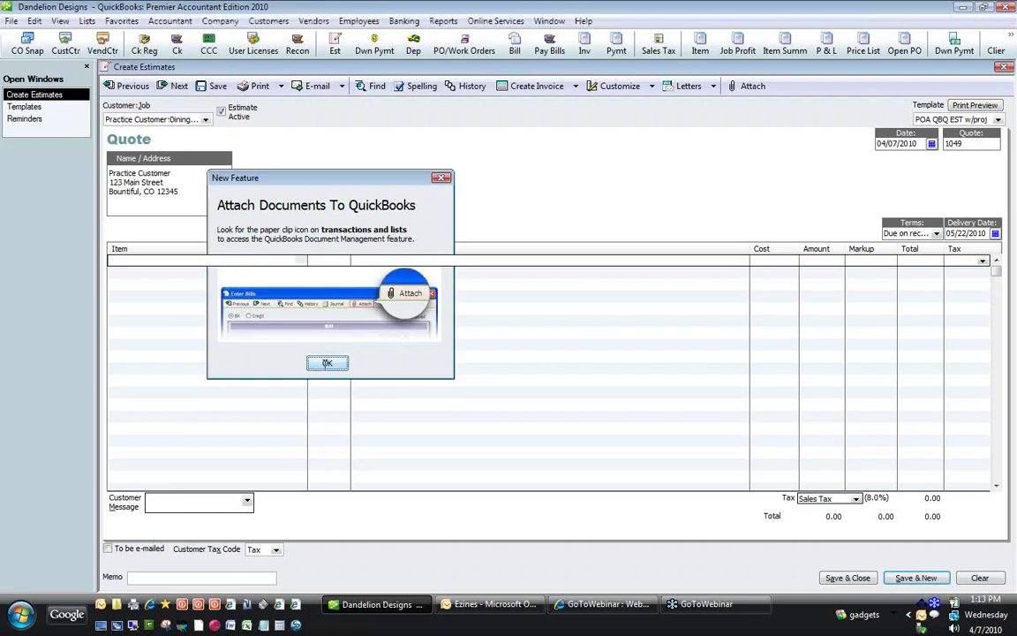
{"action": "left_click", "coordinate": [326, 363]}
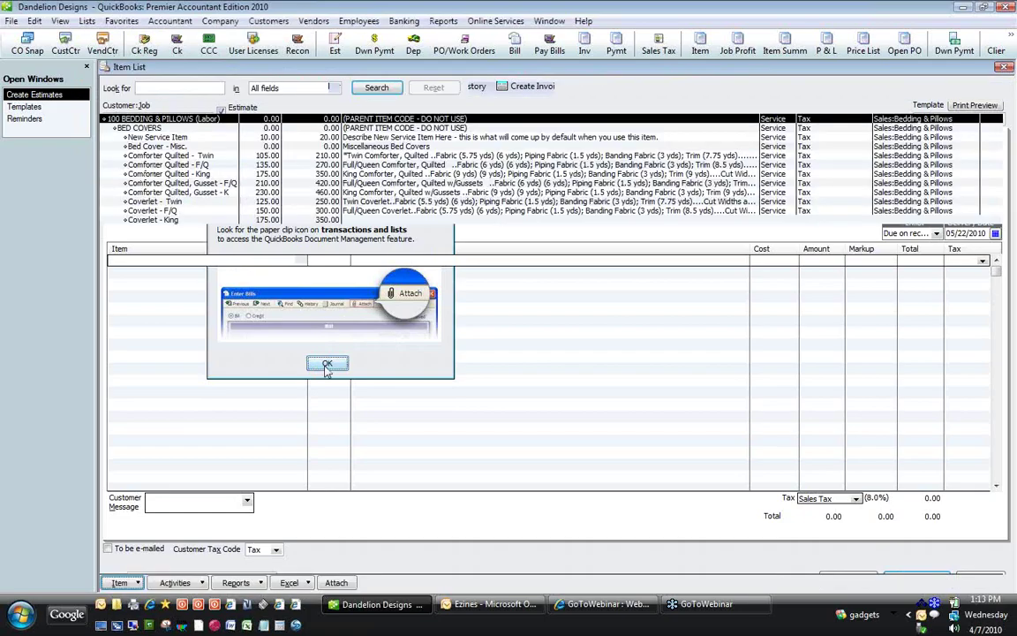
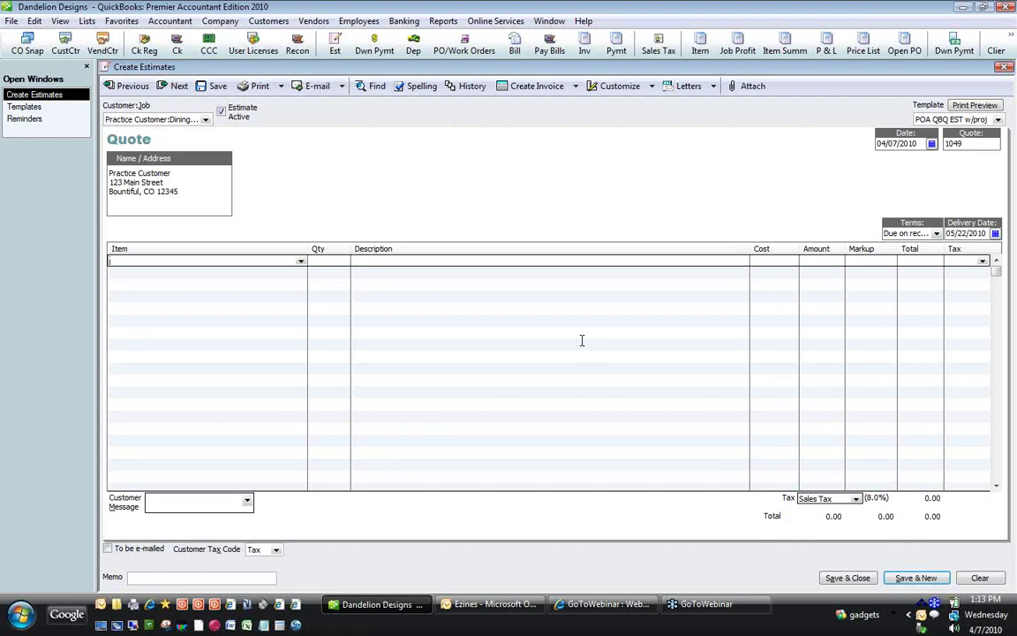
- Add the group item G-SUBCONTRACT WINDOW TRT to the first line of the quote
{"action": "type", "text": "G-BEDDING ENSEMBLE (Twin"}
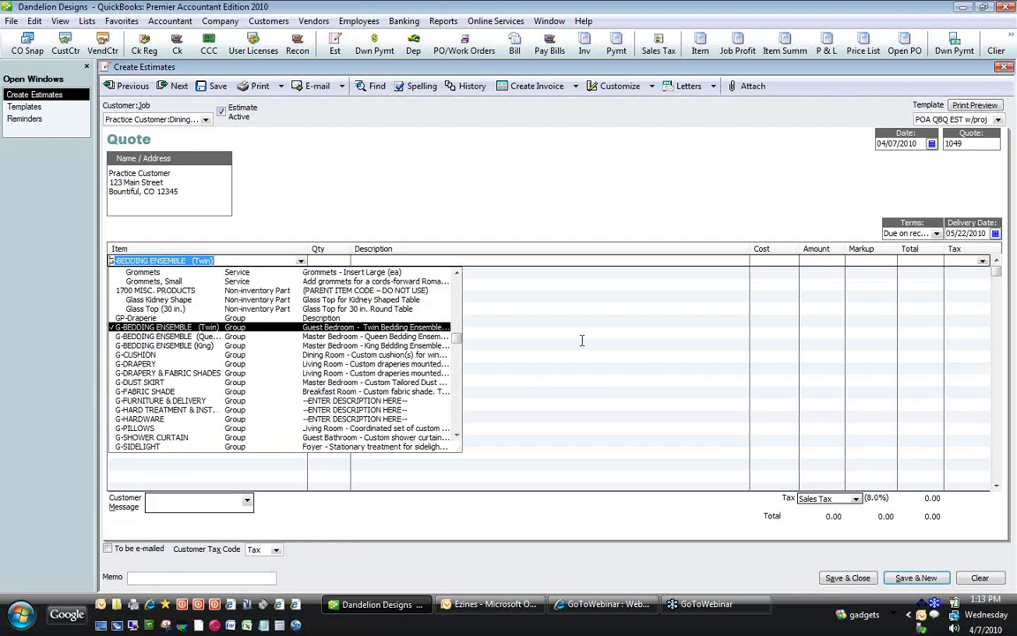
{"action": "mouse_move", "coordinate": [458, 340]}
{"action": "left_mouse_down"}
{"action": "mouse_move", "coordinate": [458, 385]}
{"action": "mouse_move", "coordinate": [461, 338]}
{"action": "left_mouse_up"}
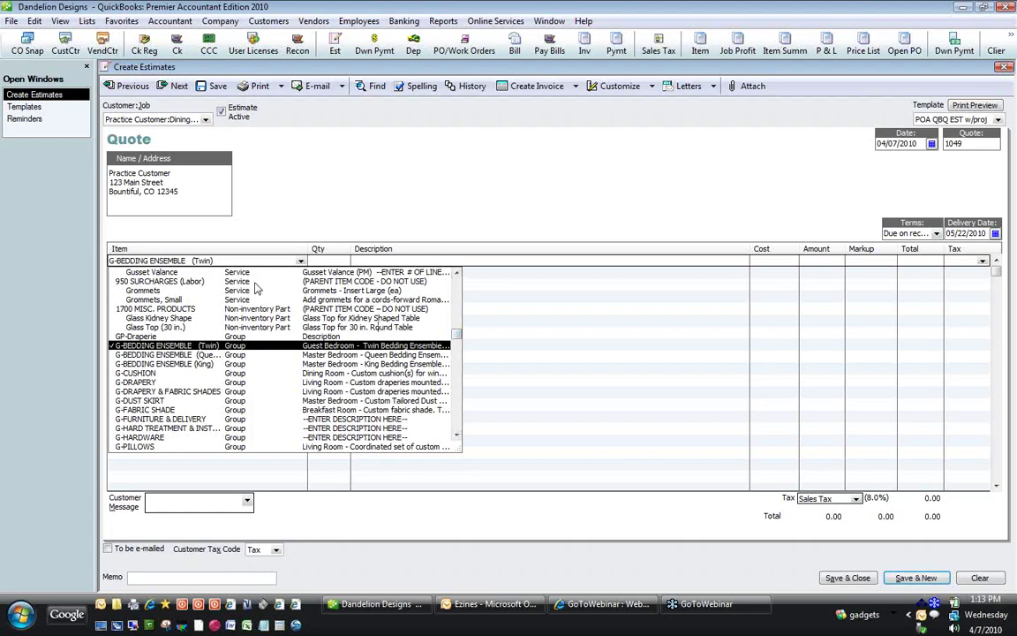
{"action": "left_click", "coordinate": [233, 259]}
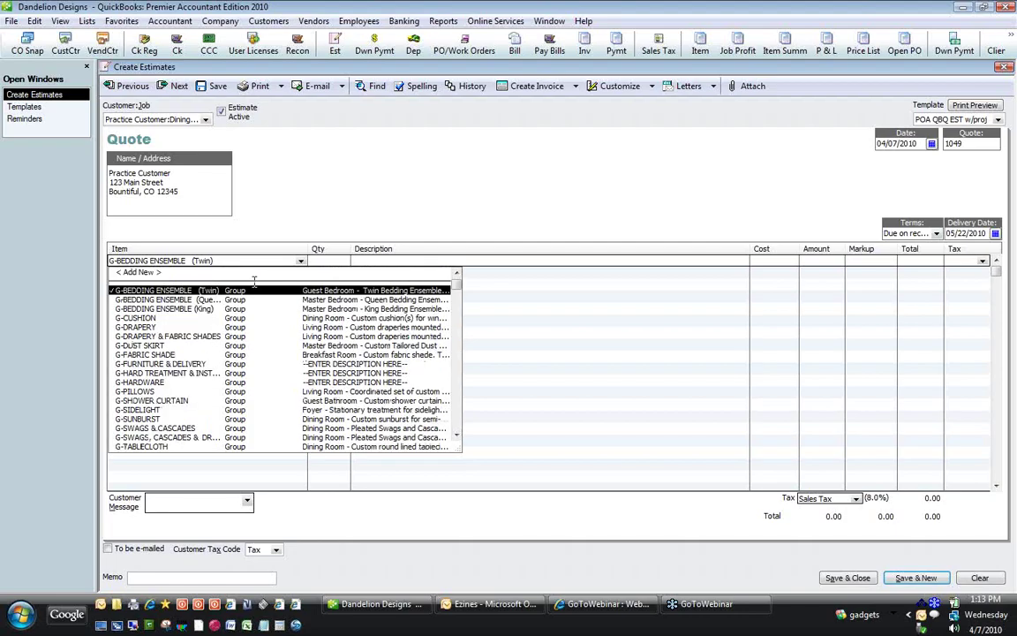
{"action": "left_click", "coordinate": [457, 437]}
{"action": "left_click", "coordinate": [457, 437]}
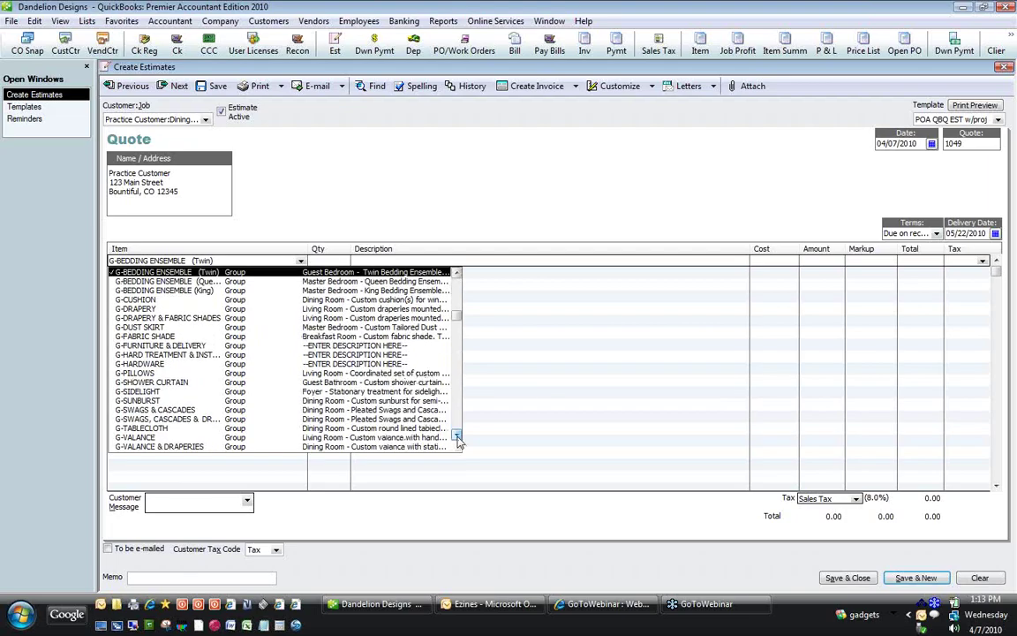
{"action": "left_click", "coordinate": [457, 437]}
{"action": "left_click", "coordinate": [457, 437]}
{"action": "scroll", "coordinate": [458, 437], "scroll_direction": "down", "scroll_amount": 1}
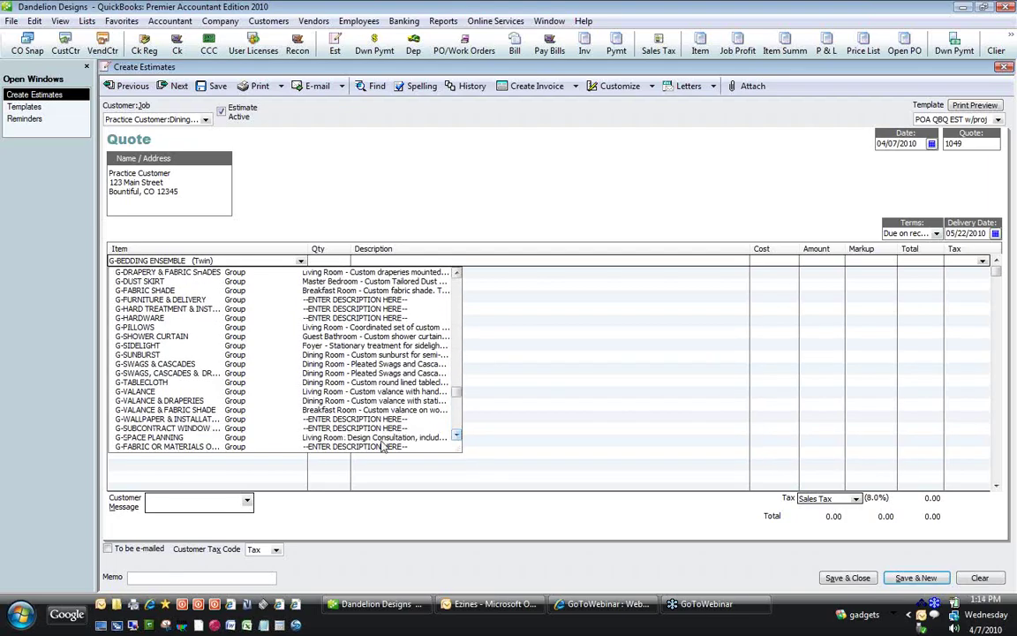
{"action": "left_click", "coordinate": [186, 429]}
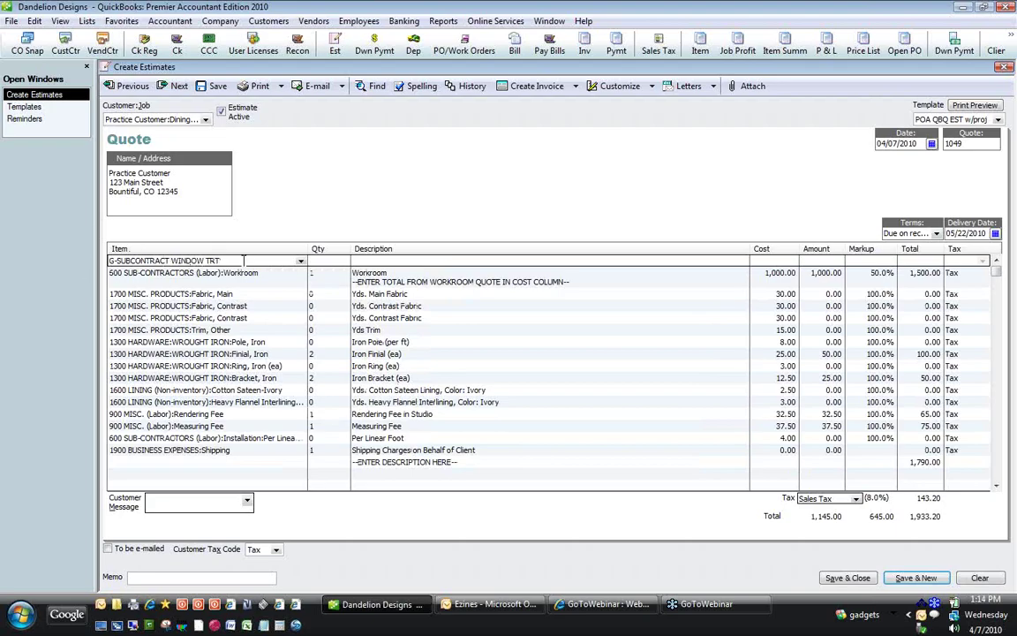
- Examine the group's line items, including the lining, wrought iron pole, workroom and fabric lines
{"action": "left_click", "coordinate": [271, 402]}
{"action": "left_click", "coordinate": [275, 389]}
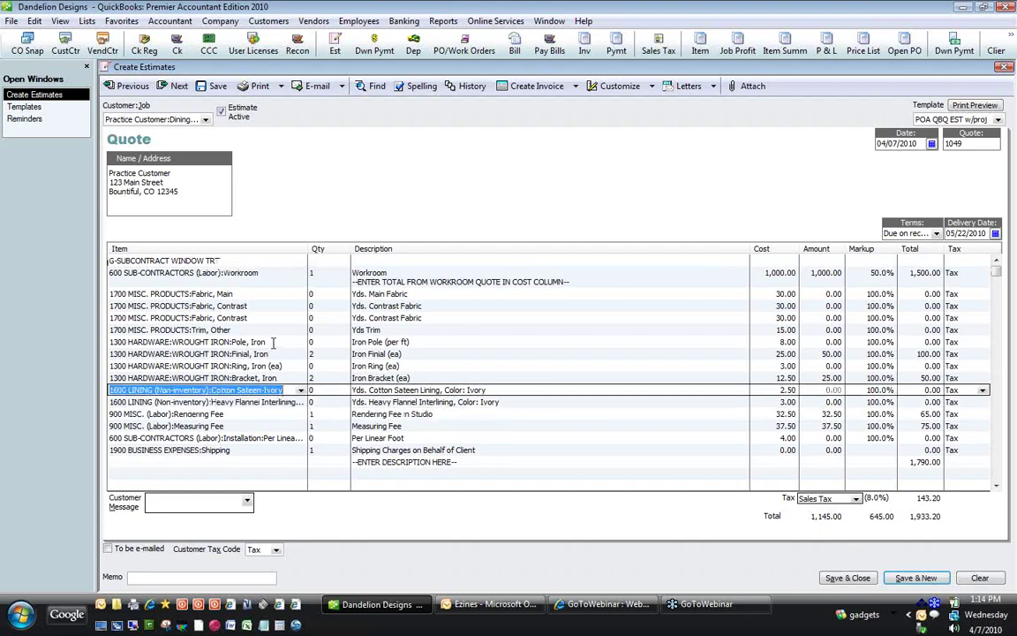
{"action": "left_click", "coordinate": [247, 344]}
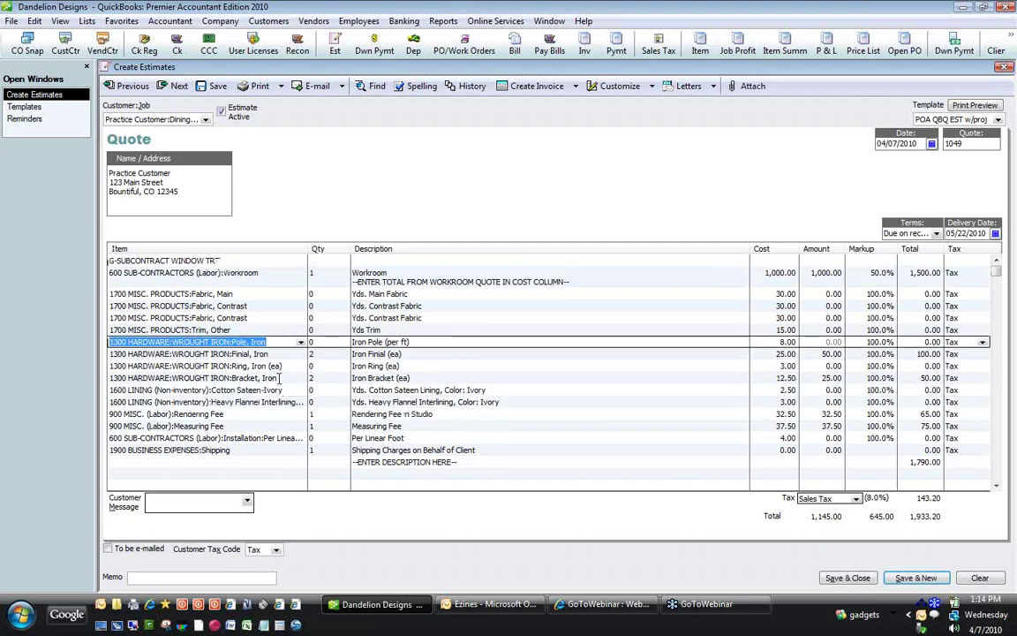
{"action": "left_click", "coordinate": [259, 259]}
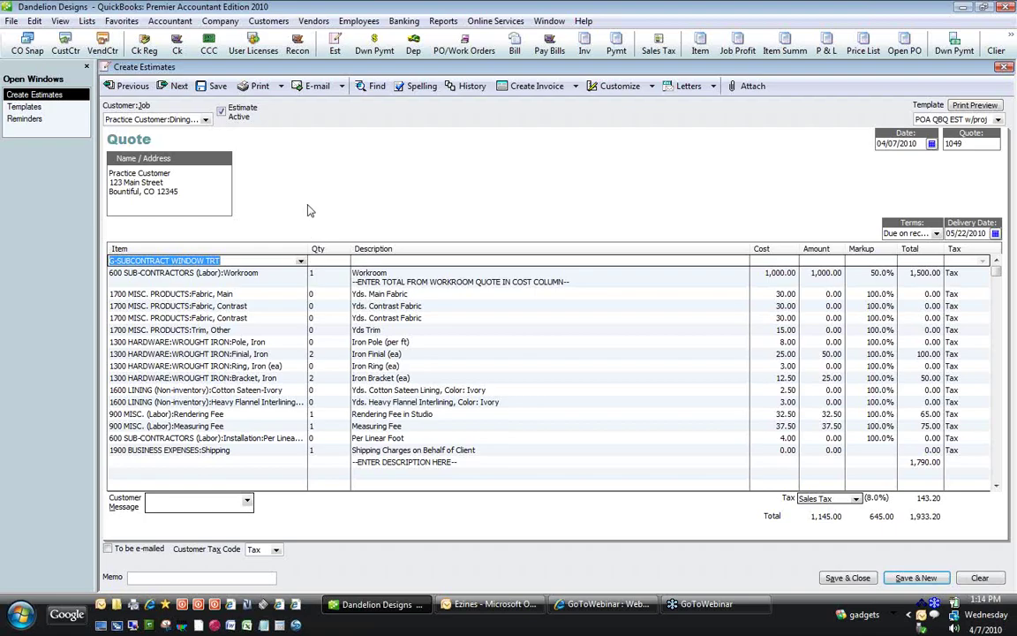
{"action": "key", "text": "Down"}
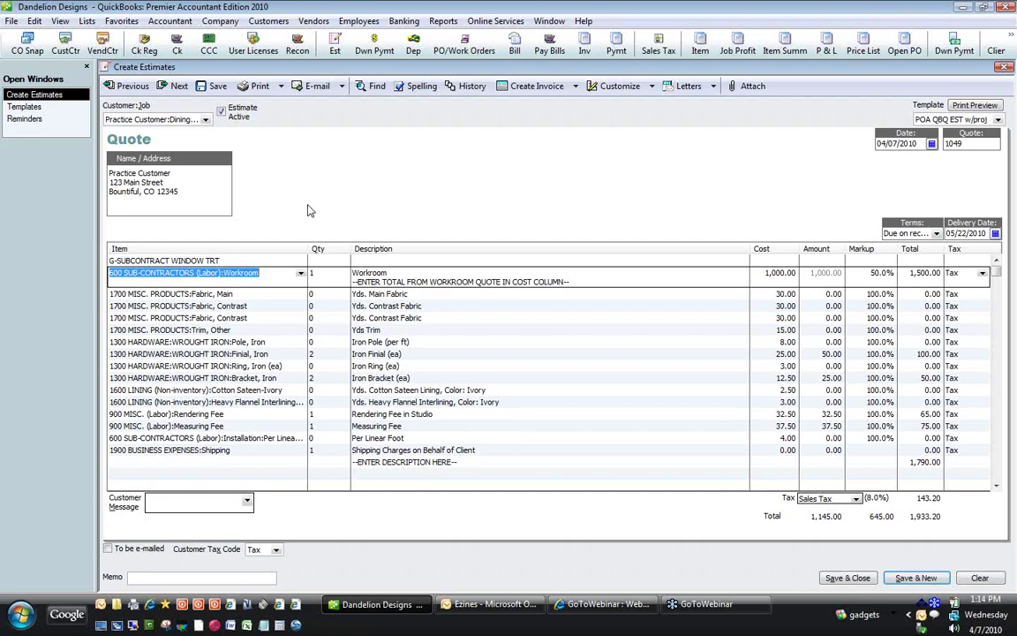
{"action": "key", "text": "Down"}
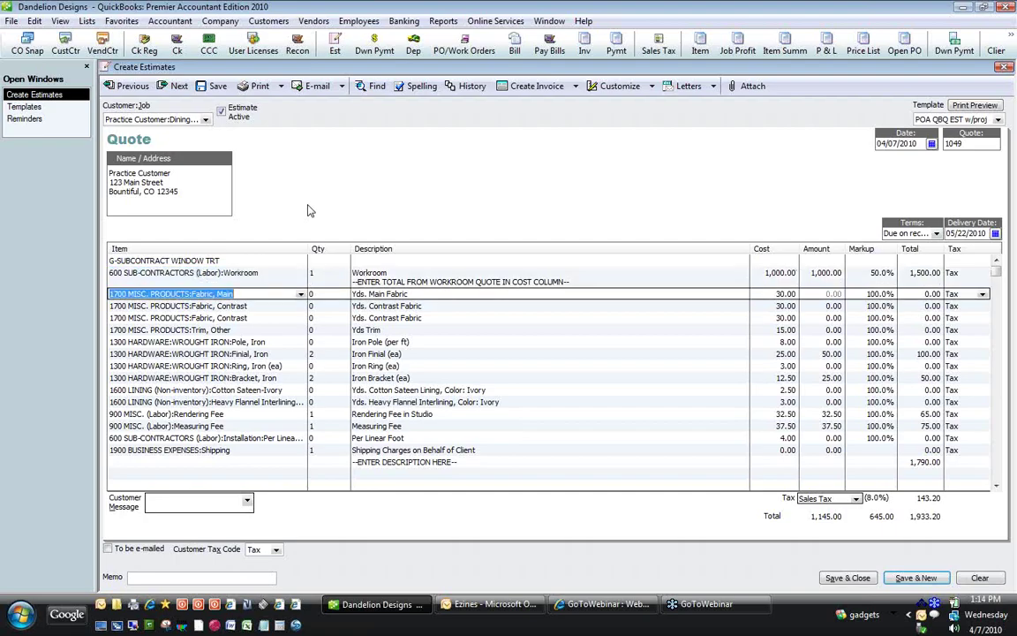
{"action": "key", "text": "Down"}
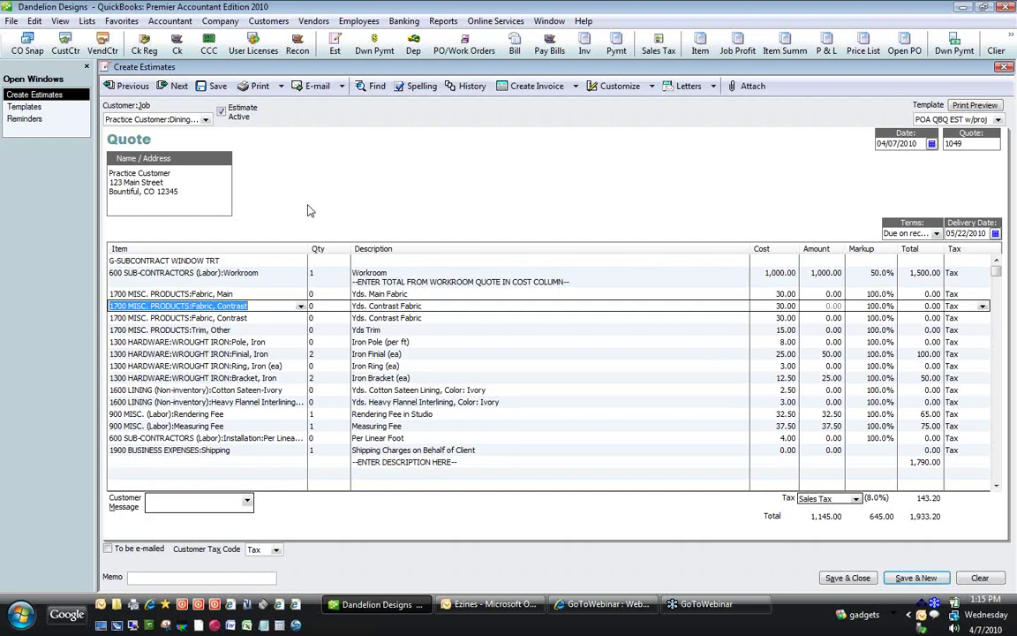
- Delete the second contrast fabric line and replace the Trim, Other item with Trim, Tassel Fringe
{"action": "key", "text": "Down"}
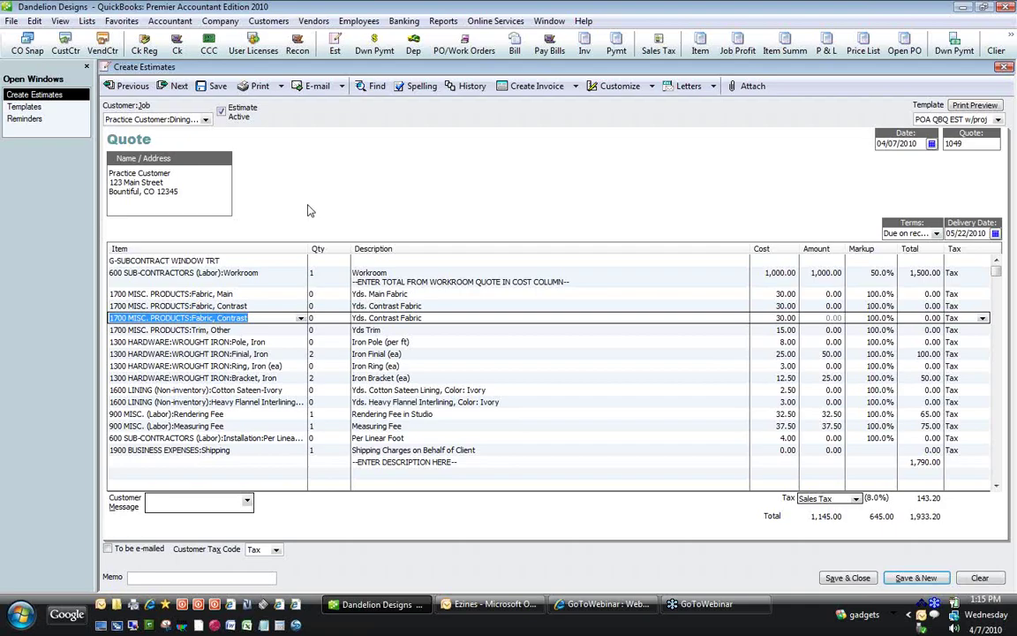
{"action": "key", "text": "ctrl+Delete"}
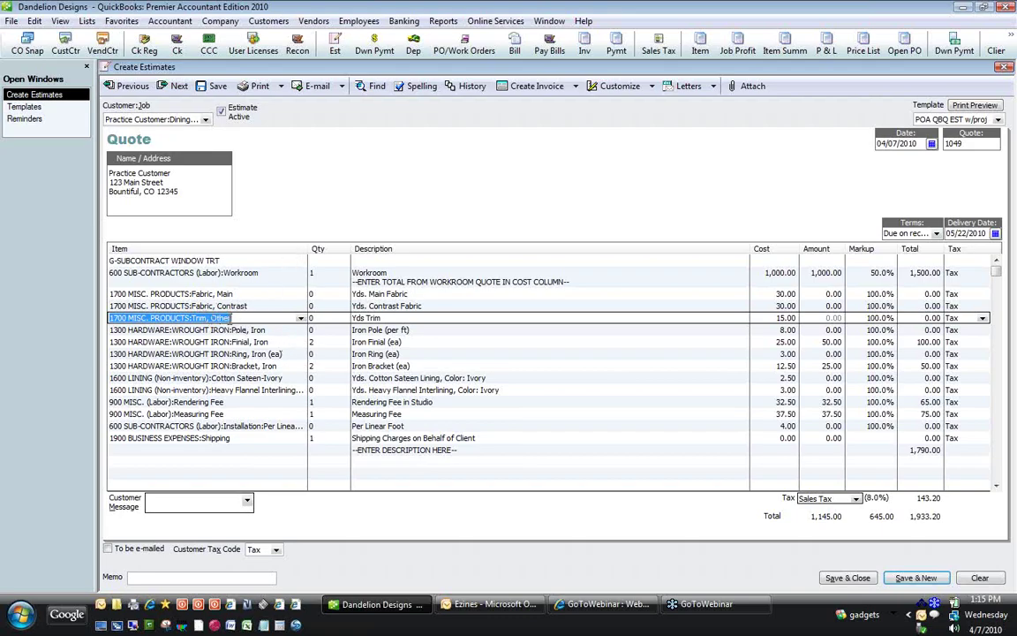
{"action": "left_click", "coordinate": [300, 319]}
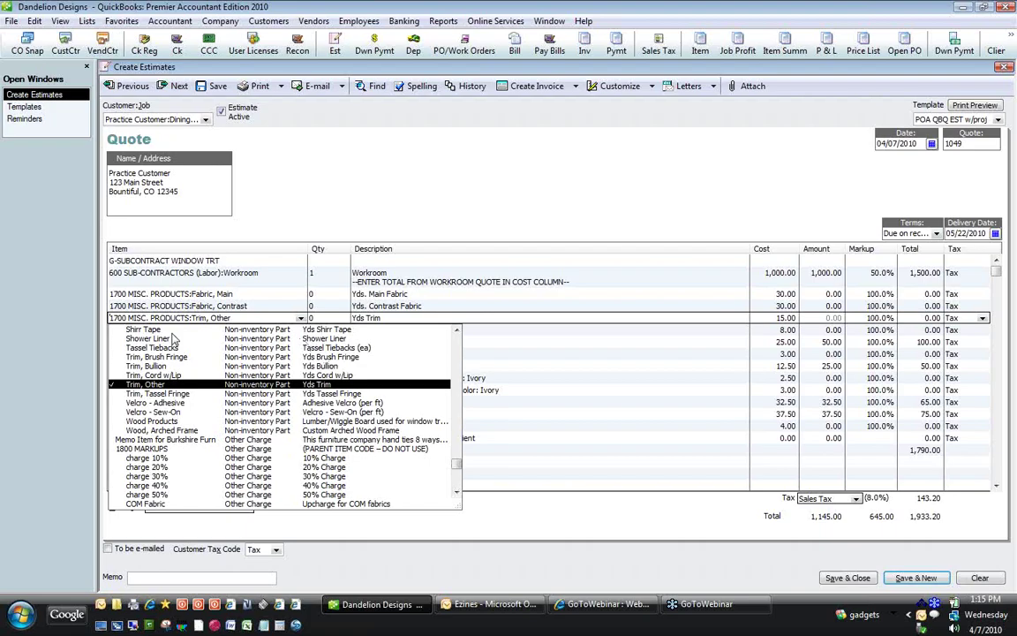
{"action": "left_click", "coordinate": [159, 394]}
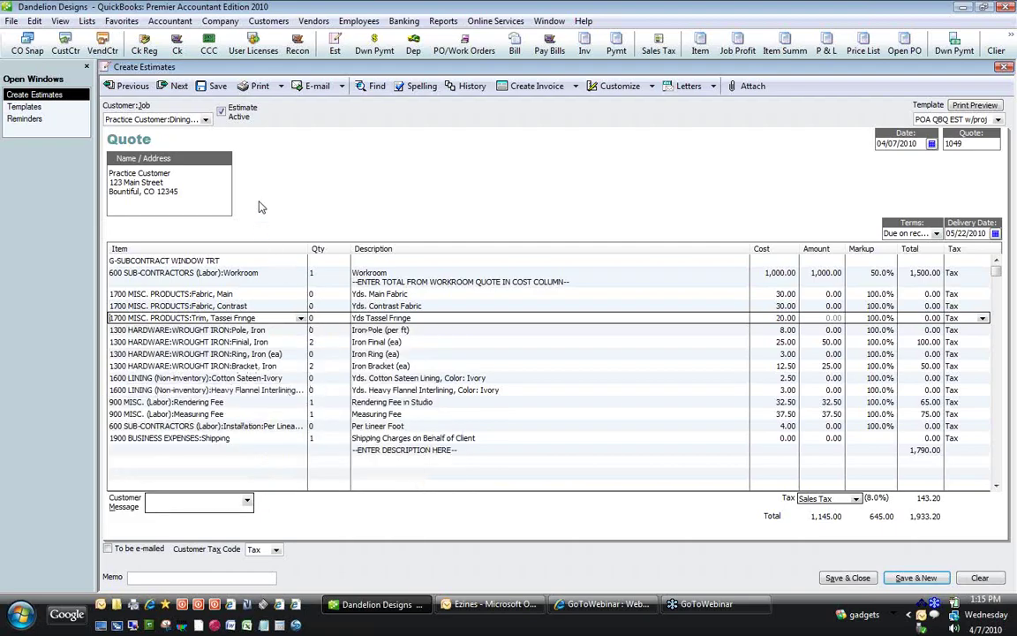
- Replace the Pole, Iron item with the Kirsch drop-in traverse rod TR 66-120
{"action": "key", "text": "Down"}
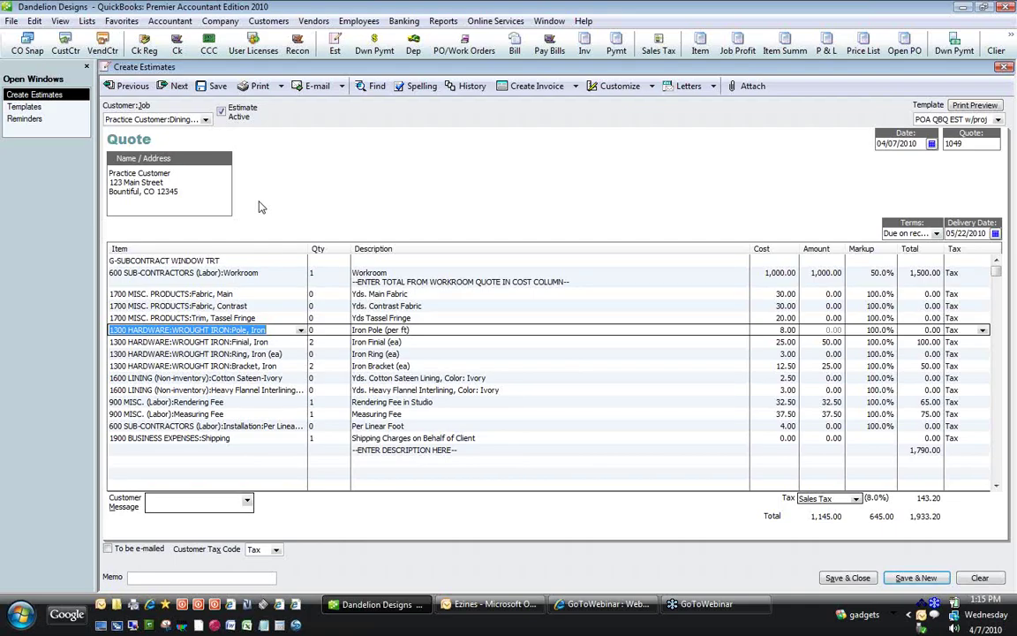
{"action": "left_click", "coordinate": [300, 330]}
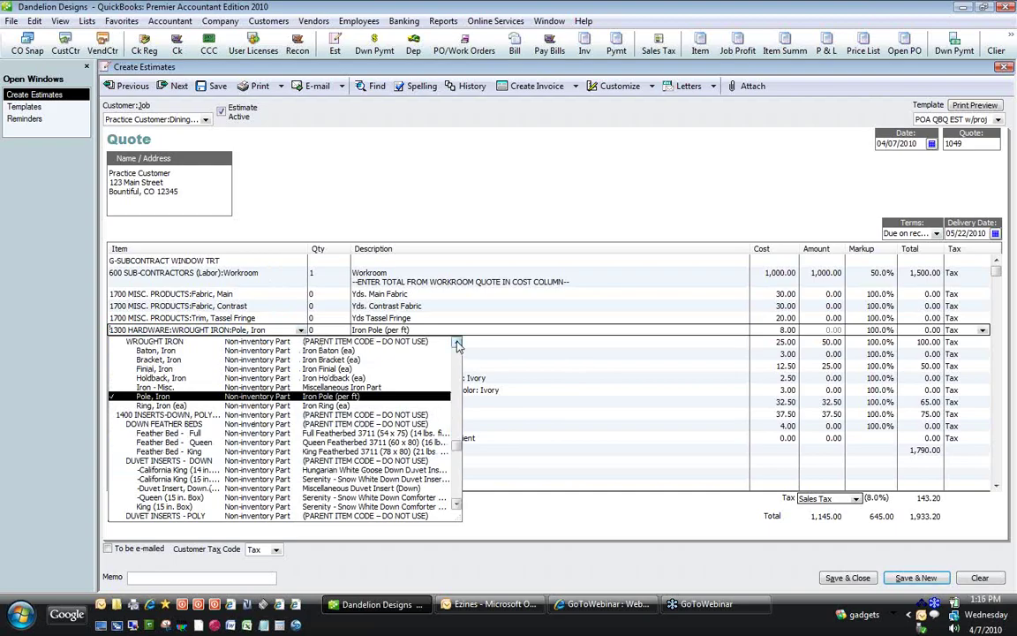
{"action": "left_click", "coordinate": [457, 343]}
{"action": "left_click", "coordinate": [456, 342]}
{"action": "left_click", "coordinate": [456, 342]}
{"action": "left_click", "coordinate": [457, 343]}
{"action": "left_click", "coordinate": [457, 342]}
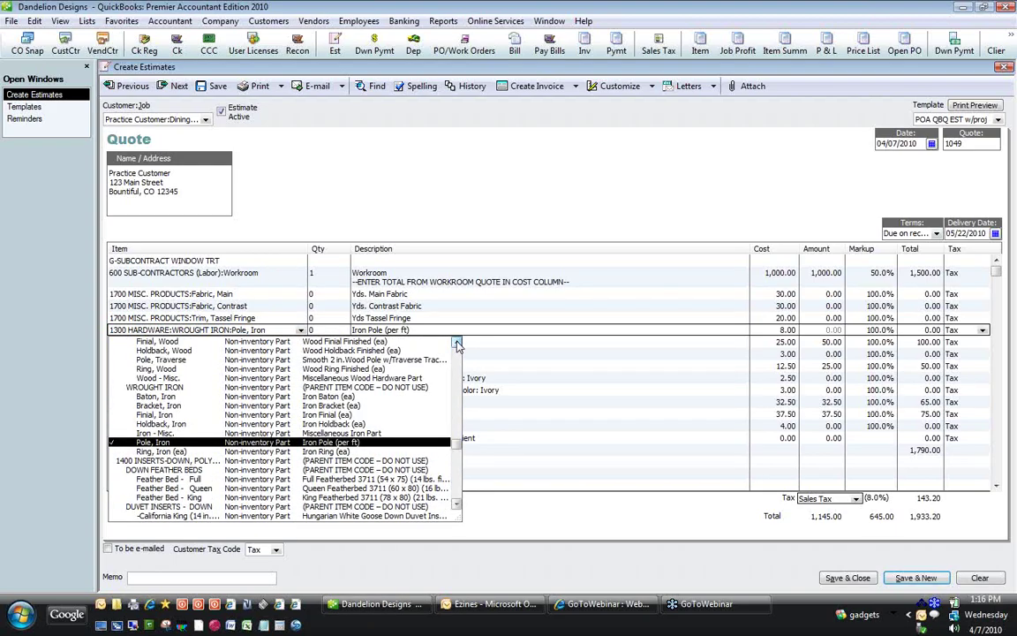
{"action": "left_click", "coordinate": [456, 343]}
{"action": "left_click", "coordinate": [456, 342]}
{"action": "left_click", "coordinate": [457, 343]}
{"action": "left_click", "coordinate": [457, 343]}
{"action": "left_click", "coordinate": [456, 342]}
{"action": "left_click", "coordinate": [457, 342]}
{"action": "left_click", "coordinate": [456, 342]}
{"action": "left_click", "coordinate": [457, 343]}
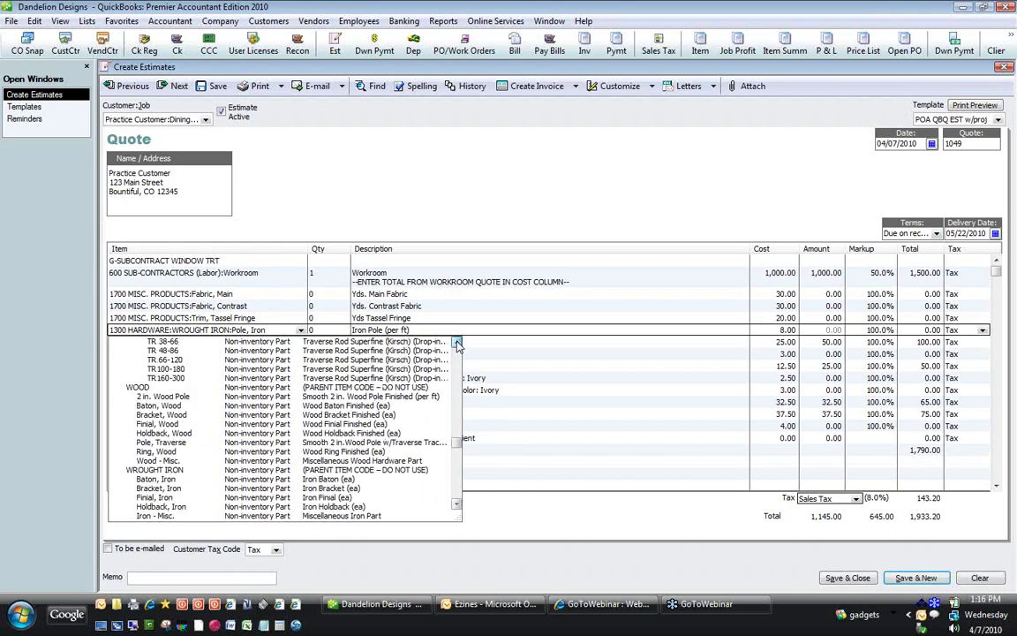
{"action": "left_click", "coordinate": [457, 342]}
{"action": "left_click", "coordinate": [456, 343]}
{"action": "left_click", "coordinate": [457, 342]}
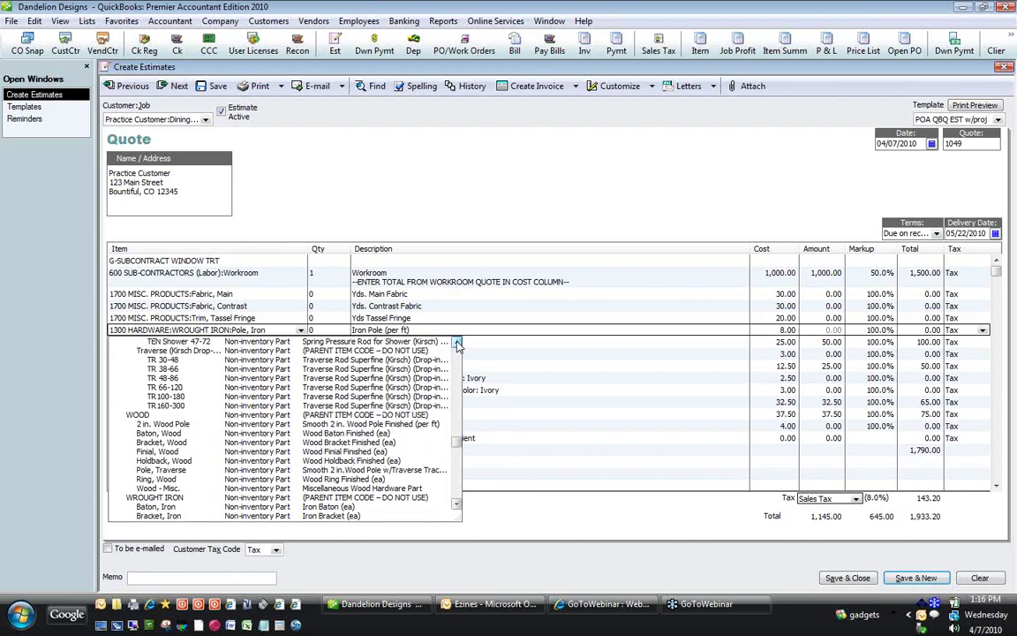
{"action": "left_click", "coordinate": [174, 388]}
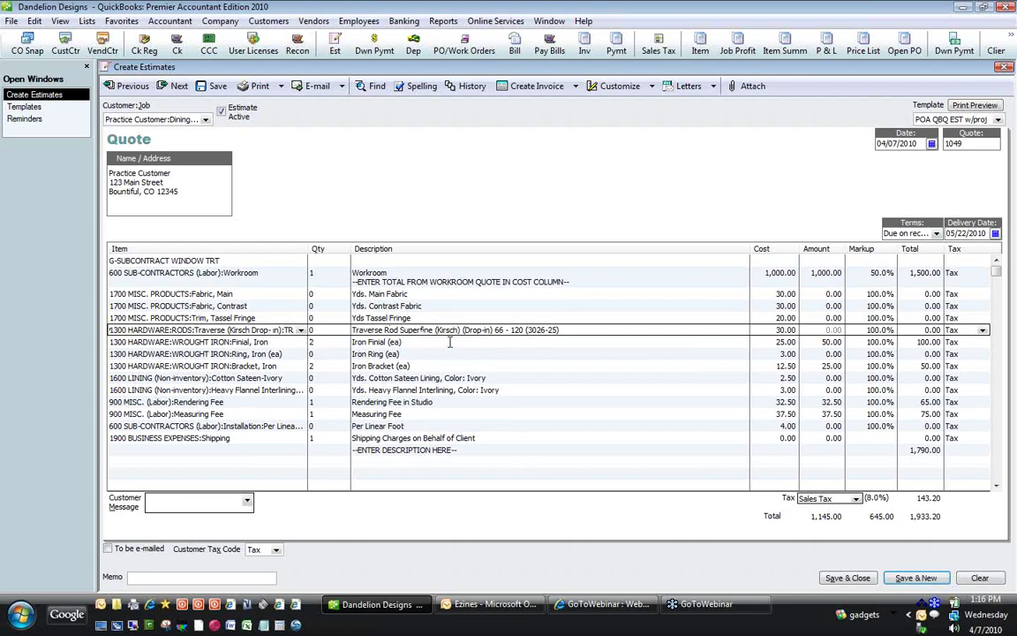
- Delete the wrought iron finial, ring and bracket lines from the quote
{"action": "key", "text": "Down"}
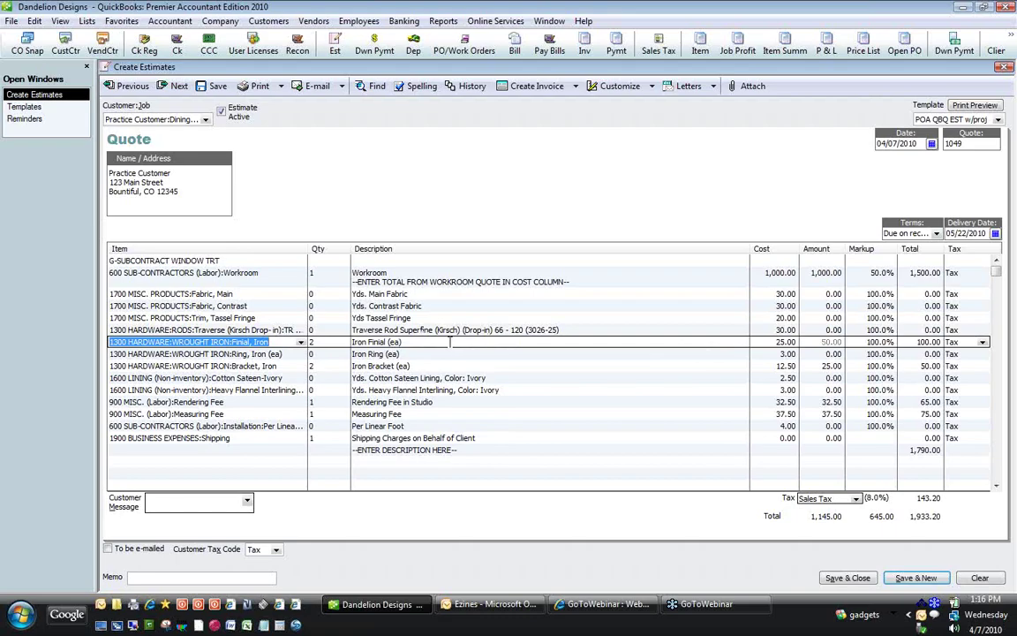
{"action": "key", "text": "ctrl+Delete"}
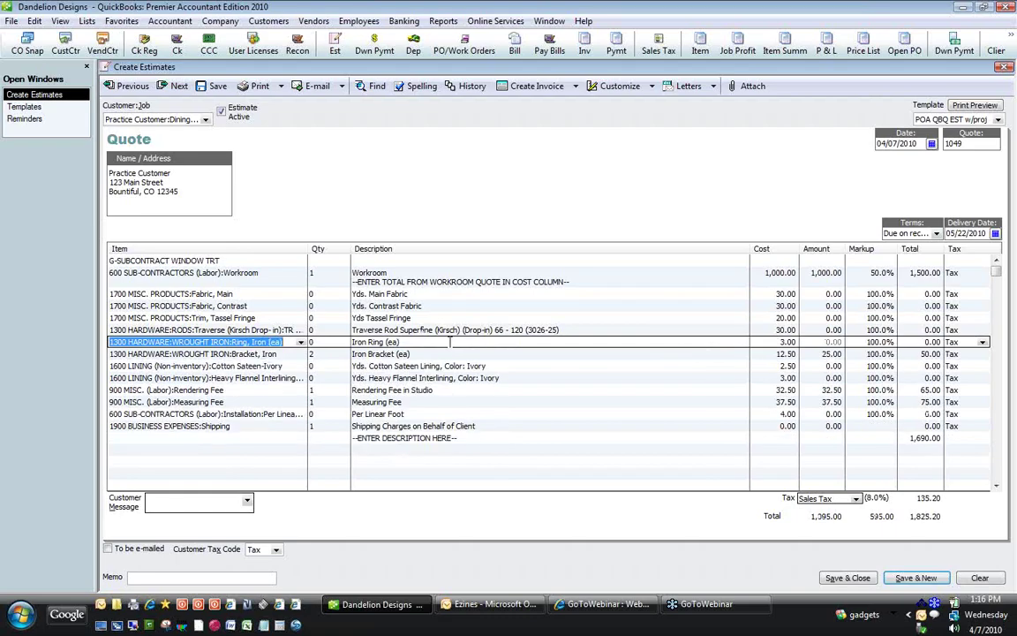
{"action": "key", "text": "ctrl+Delete"}
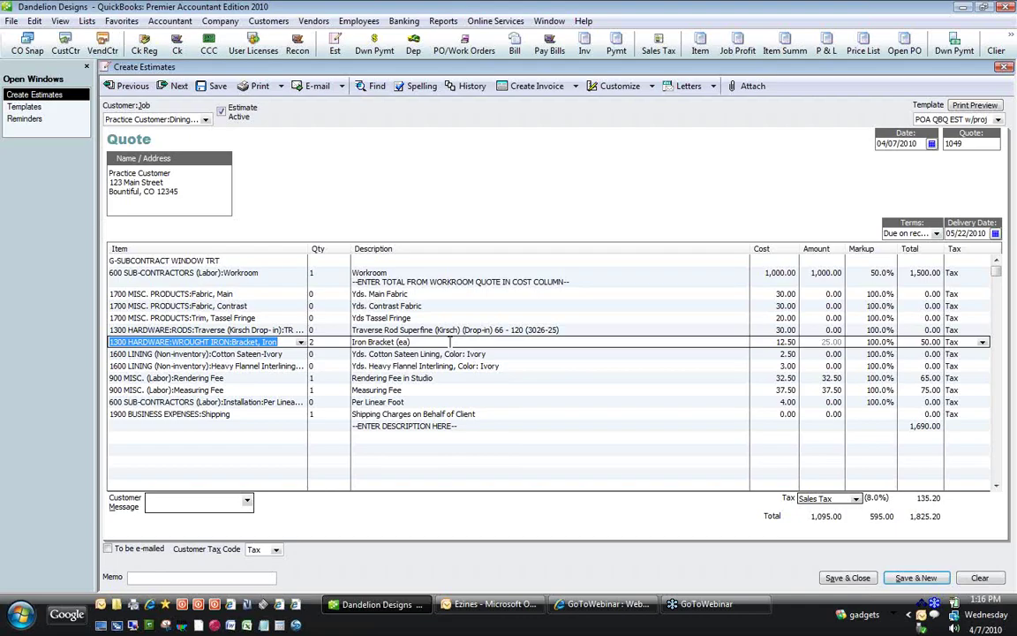
{"action": "key", "text": "ctrl+Delete"}
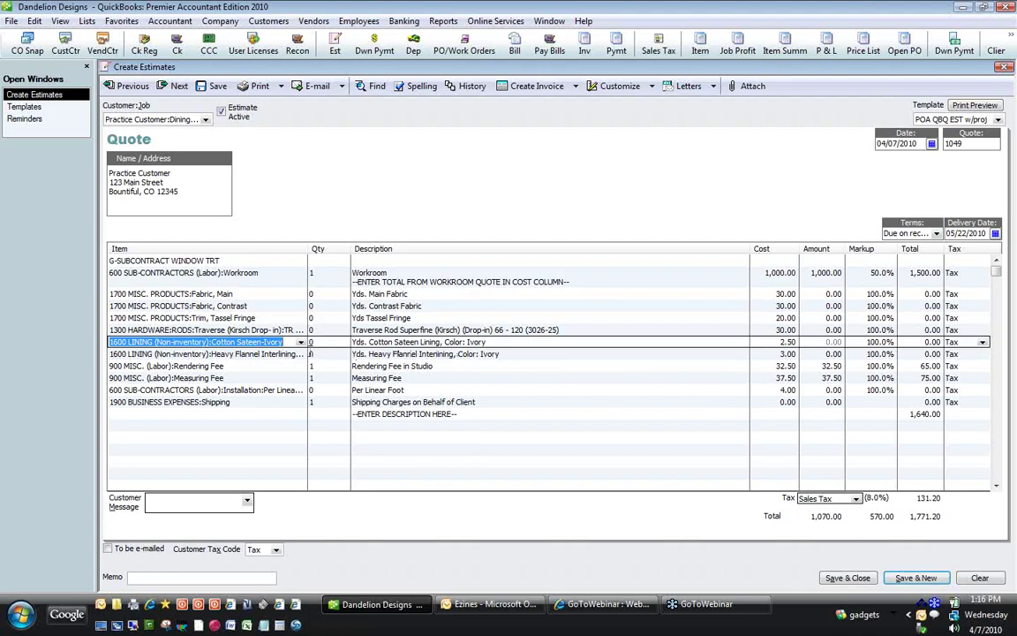
- Change the lining item to Cotton Sateen-White and the interlining item to Interlining-Bleached White
{"action": "left_click", "coordinate": [300, 343]}
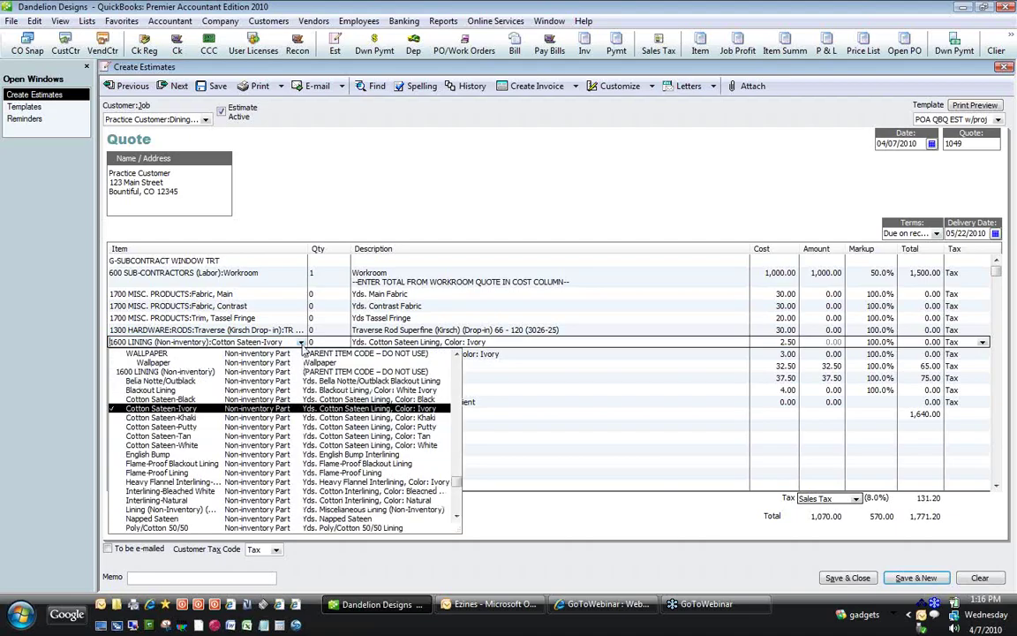
{"action": "left_click", "coordinate": [190, 445]}
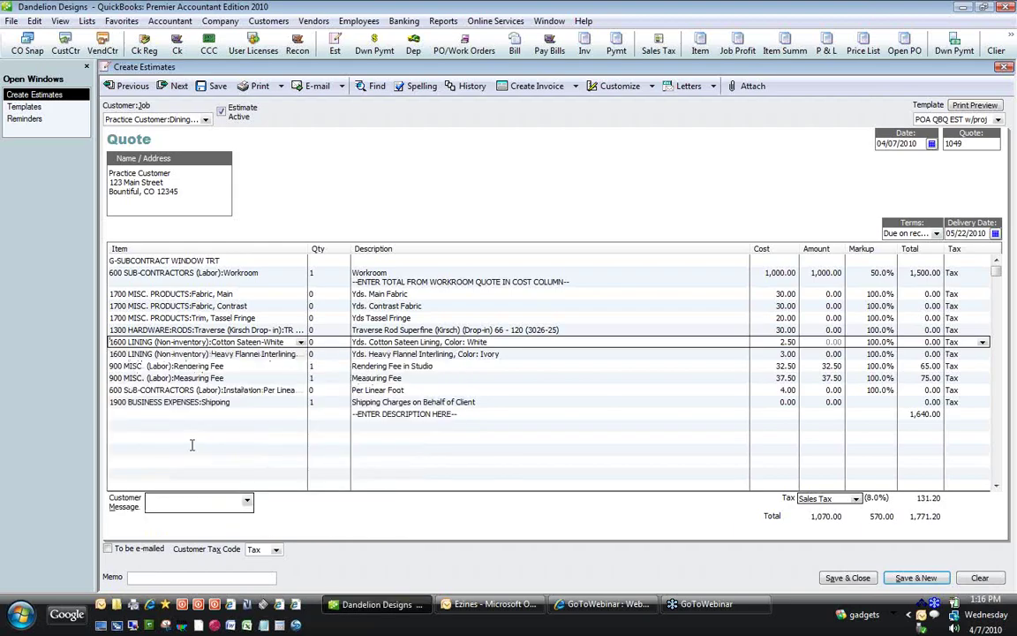
{"action": "key", "text": "Down"}
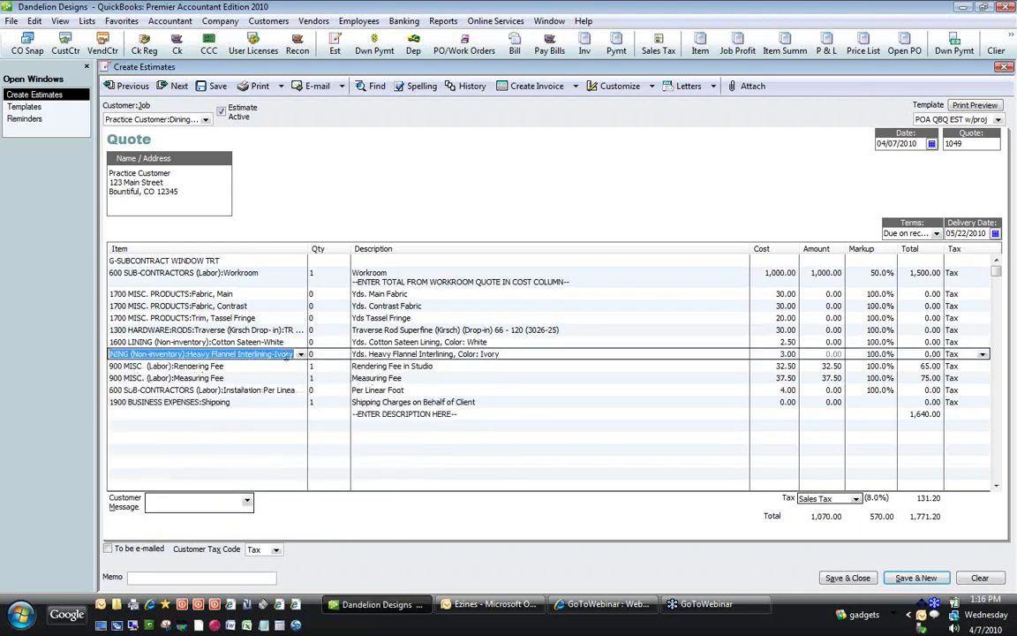
{"action": "left_click", "coordinate": [300, 354]}
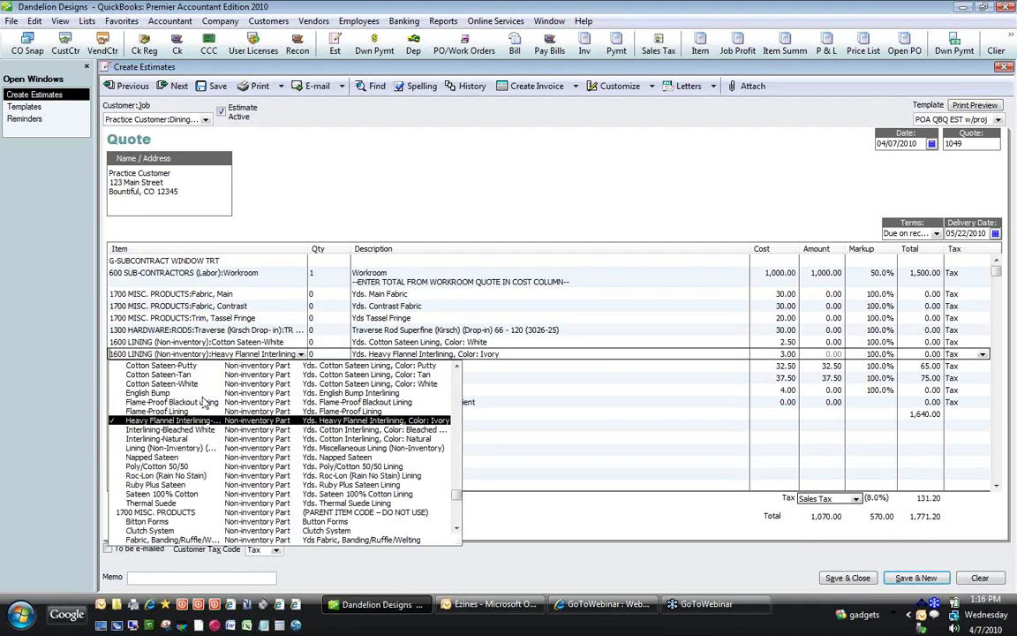
{"action": "left_click", "coordinate": [168, 429]}
- Review the rendering fee, measuring fee, per-linear-foot installation and shipping lines
{"action": "key", "text": "Down"}
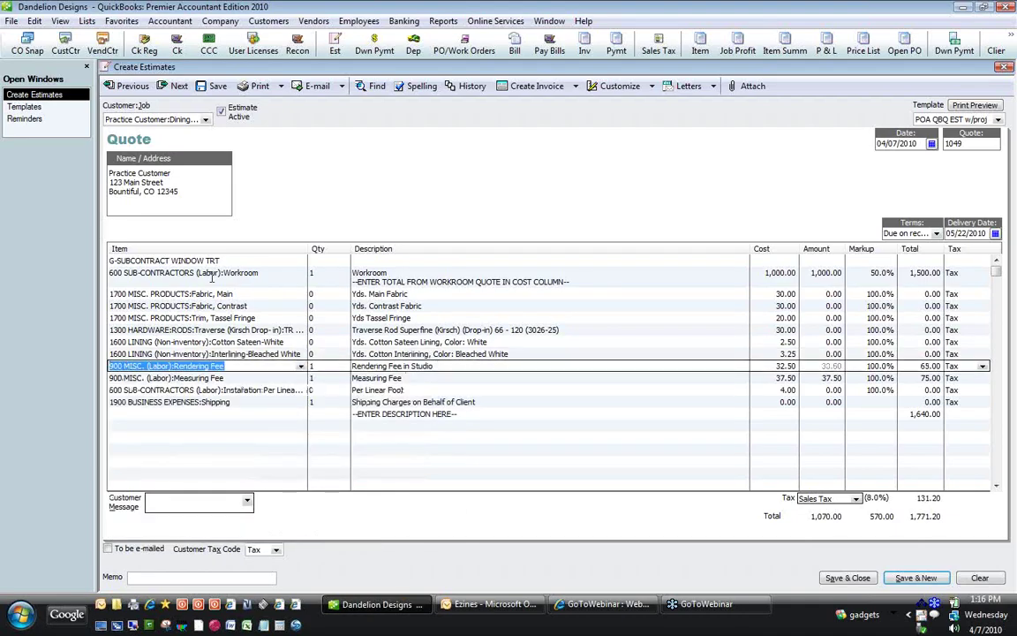
{"action": "key", "text": "Down"}
{"action": "key", "text": "Down"}
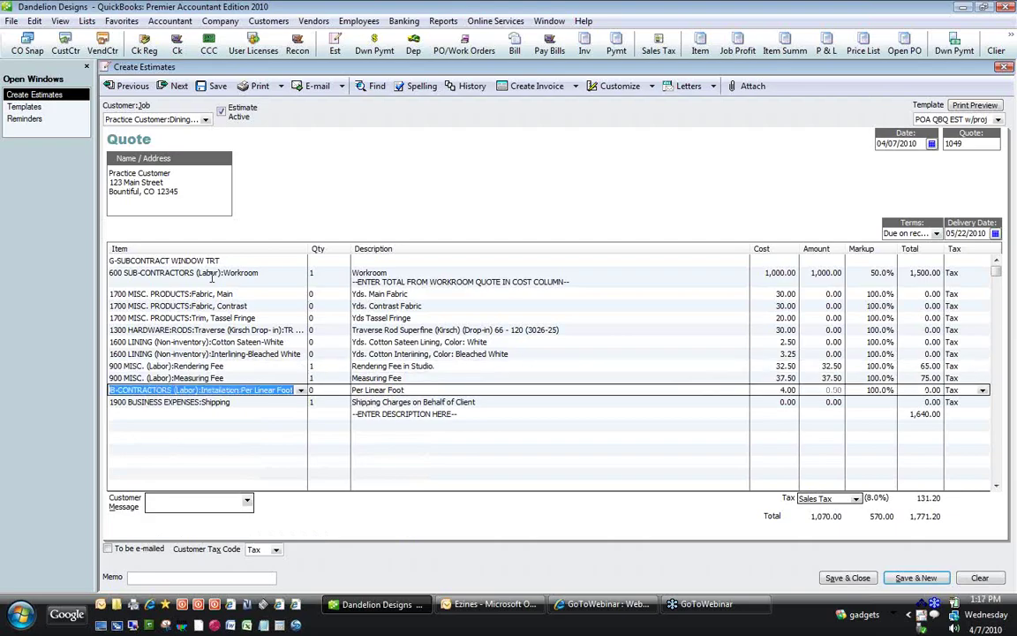
{"action": "key", "text": "Down"}
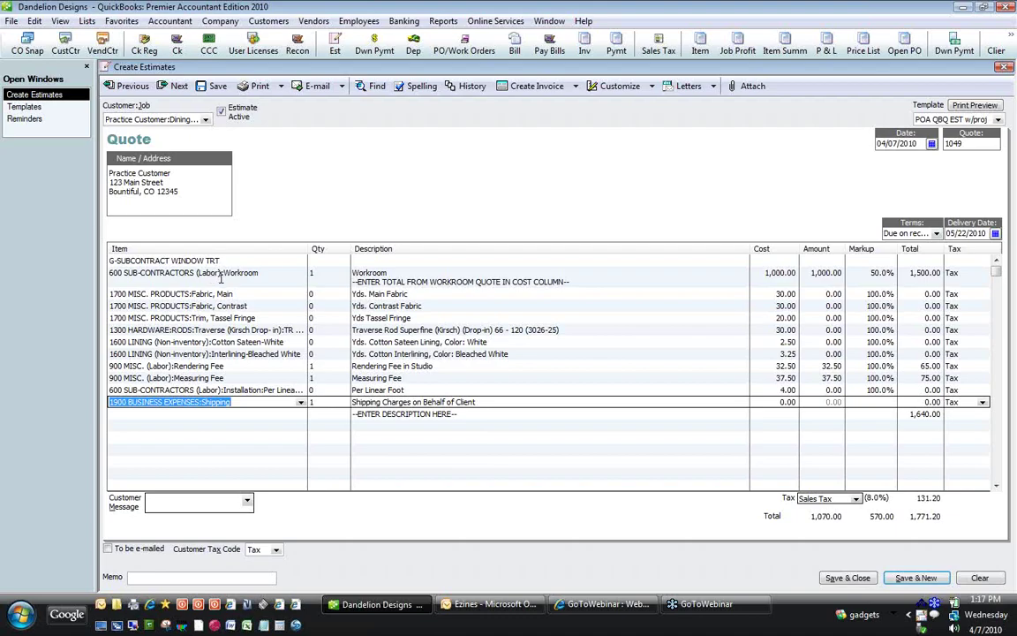
- Insert a line above the main fabric line and fill it with the 950 SURCHARGES (Labor) item Buttons
{"action": "key", "text": "Up"}
{"action": "key", "text": "Up"}
{"action": "key", "text": "Up"}
{"action": "key", "text": "Up"}
{"action": "key", "text": "Up"}
{"action": "key", "text": "Up"}
{"action": "key", "text": "Up"}
{"action": "key", "text": "Up"}
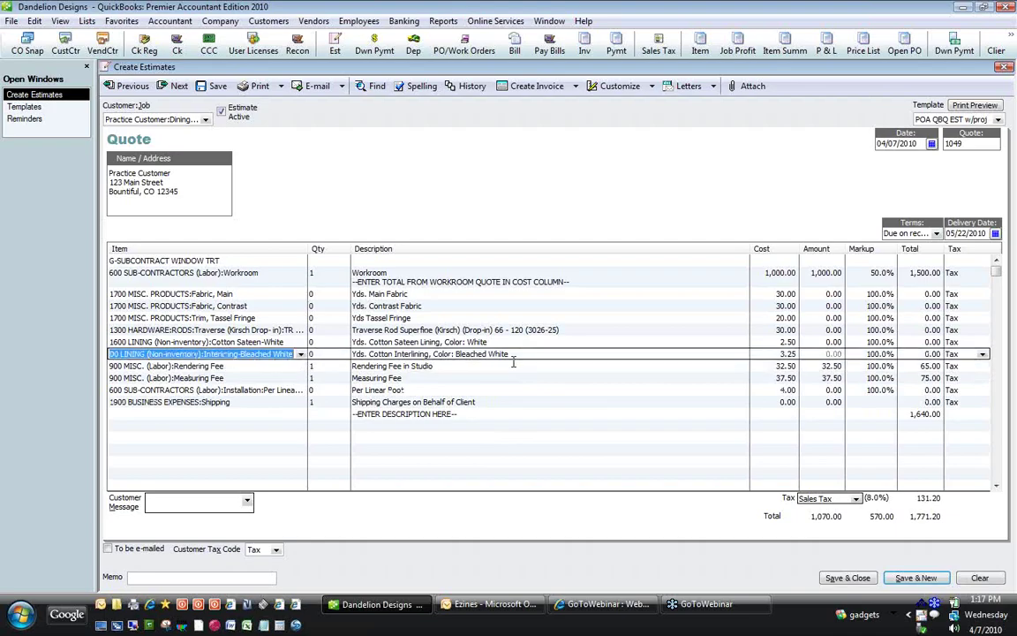
{"action": "key", "text": "Up"}
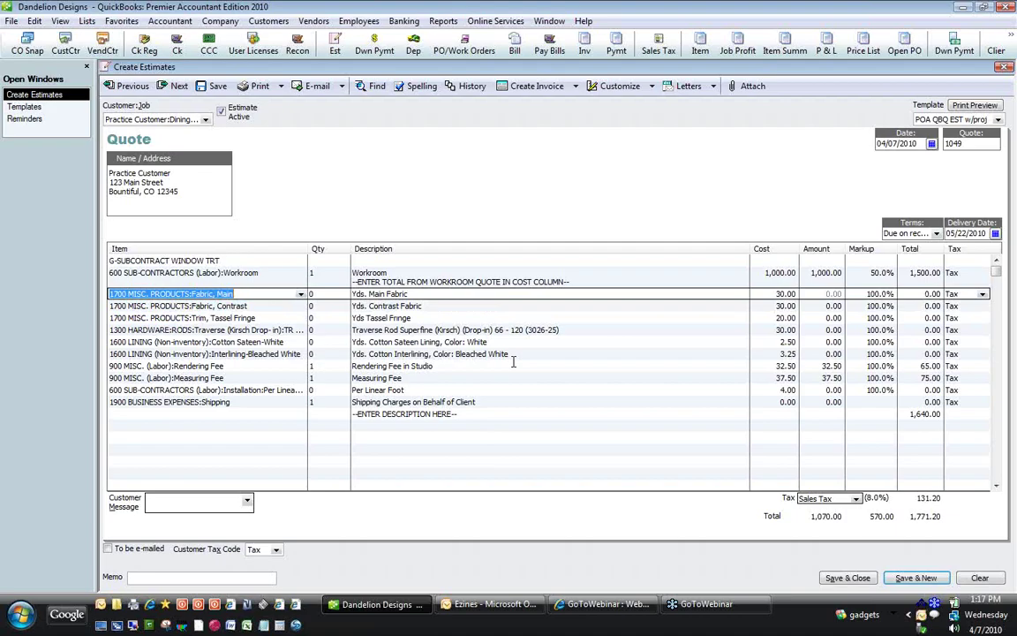
{"action": "key", "text": "ctrl+Insert"}
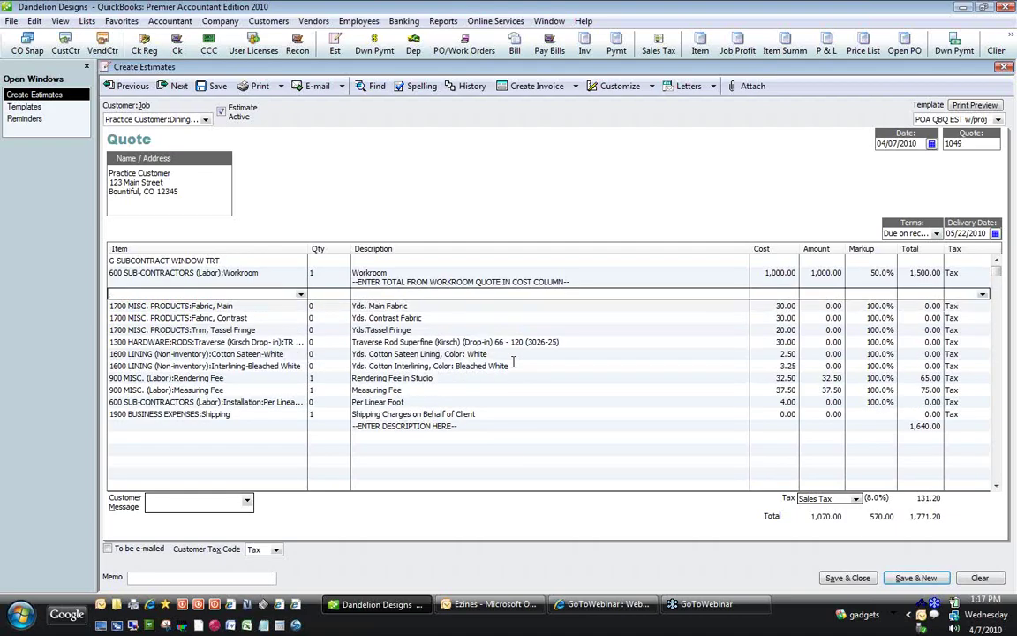
{"action": "type", "text": "950 SURCHARGES (Labor"}
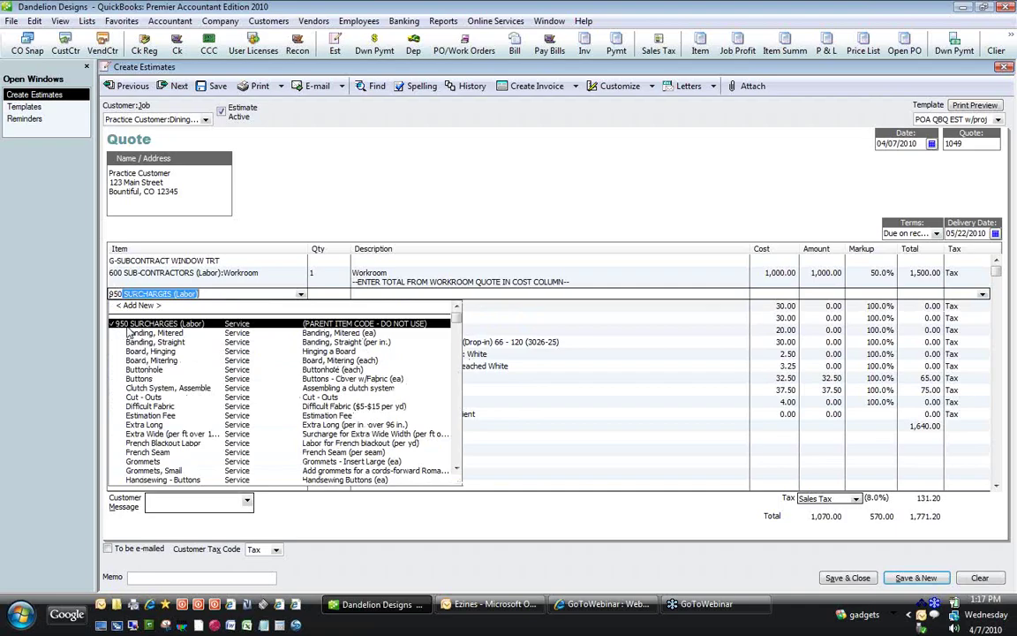
{"action": "left_click", "coordinate": [146, 380]}
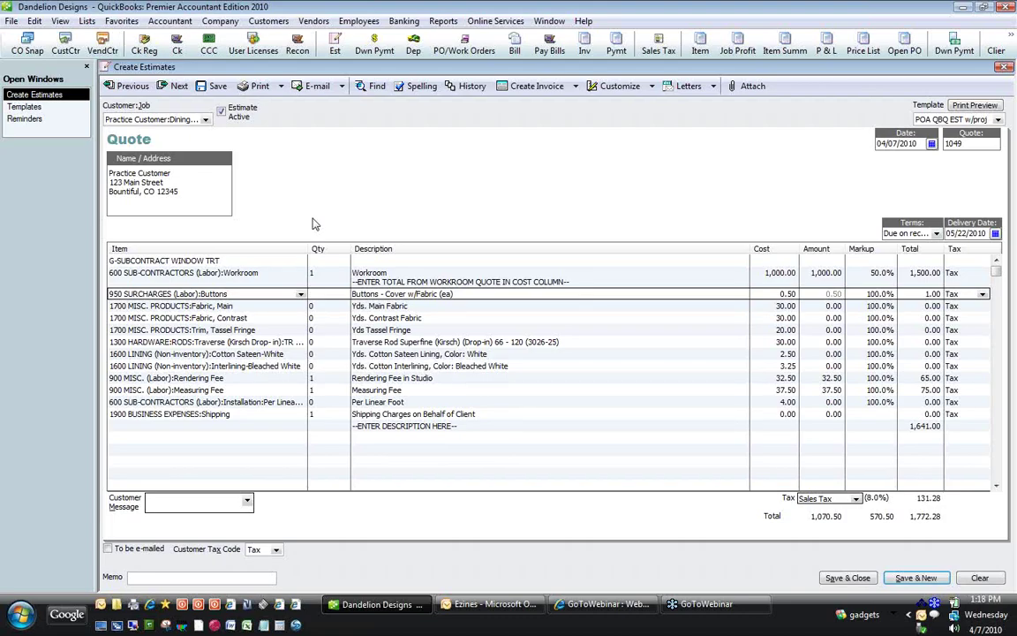
- Set the quantity of the covered buttons surcharge line to 18
{"action": "left_click", "coordinate": [254, 304]}
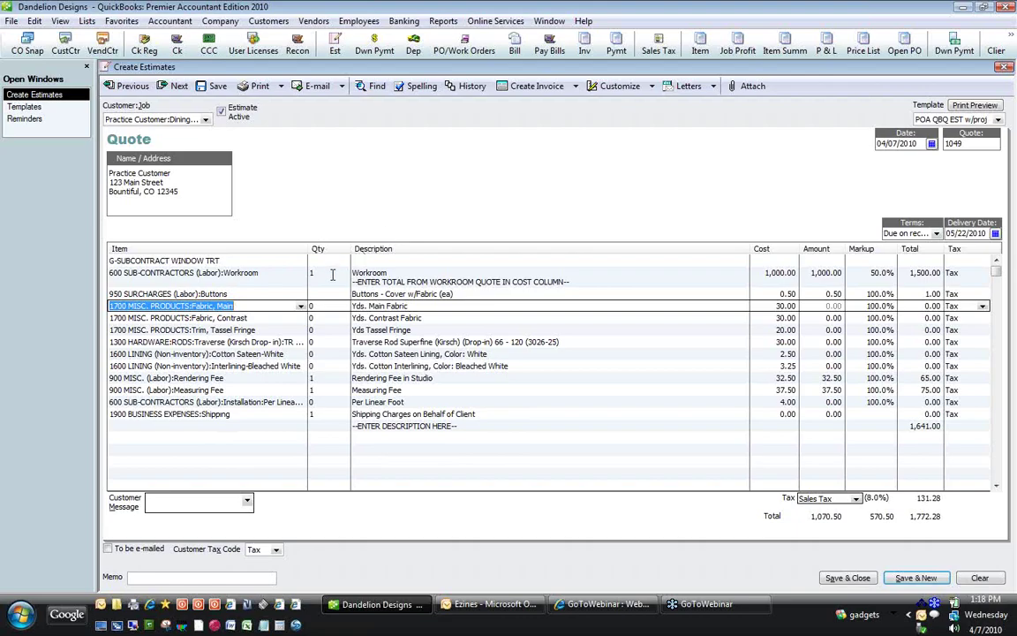
{"action": "key", "text": "Up"}
{"action": "key", "text": "Up"}
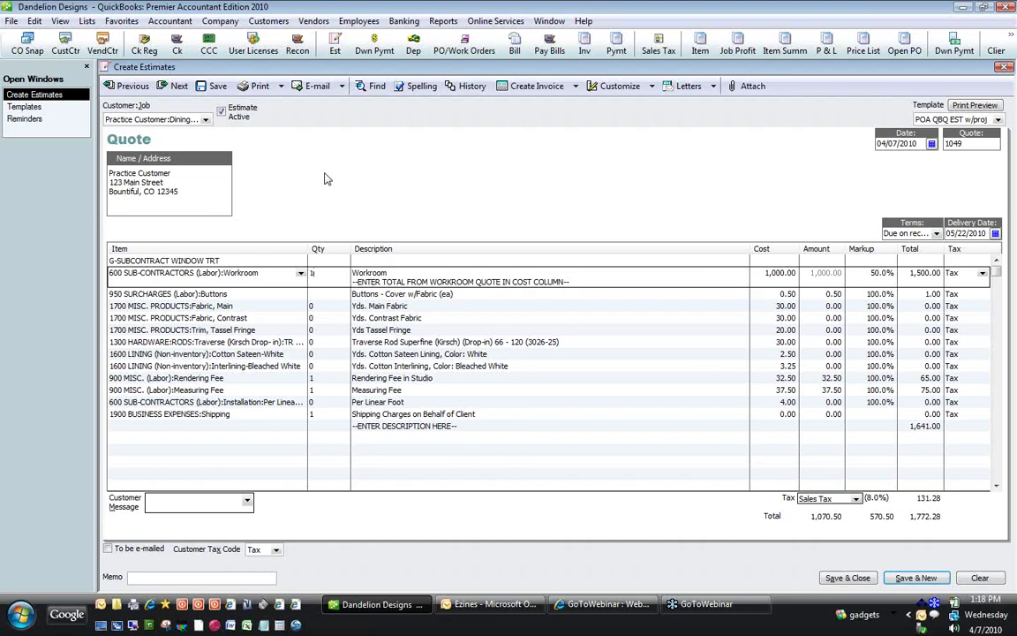
{"action": "key", "text": "Down"}
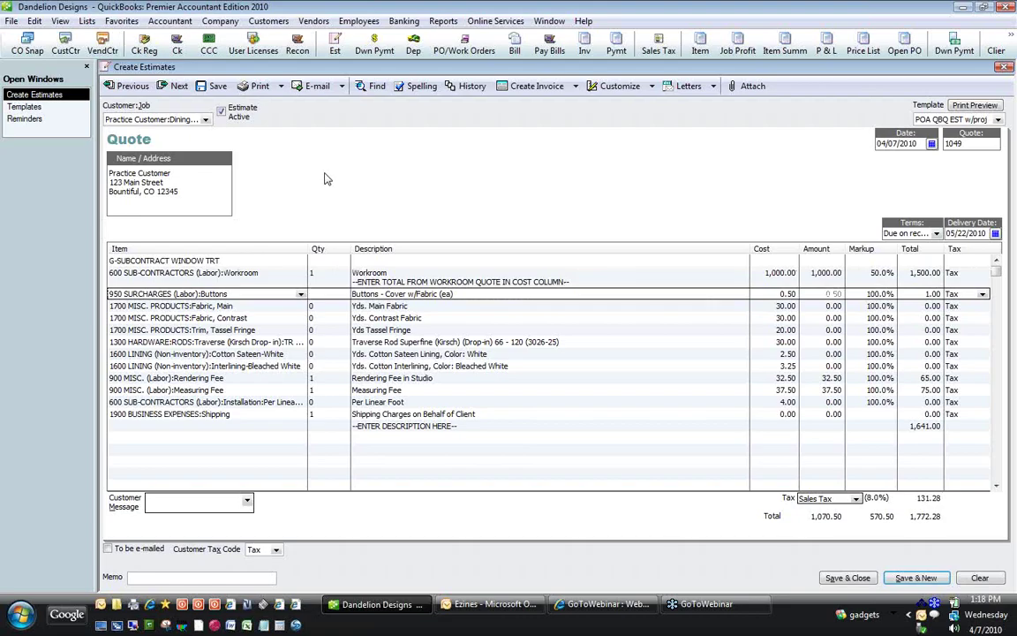
{"action": "type", "text": "18"}
{"action": "key", "text": "Down"}
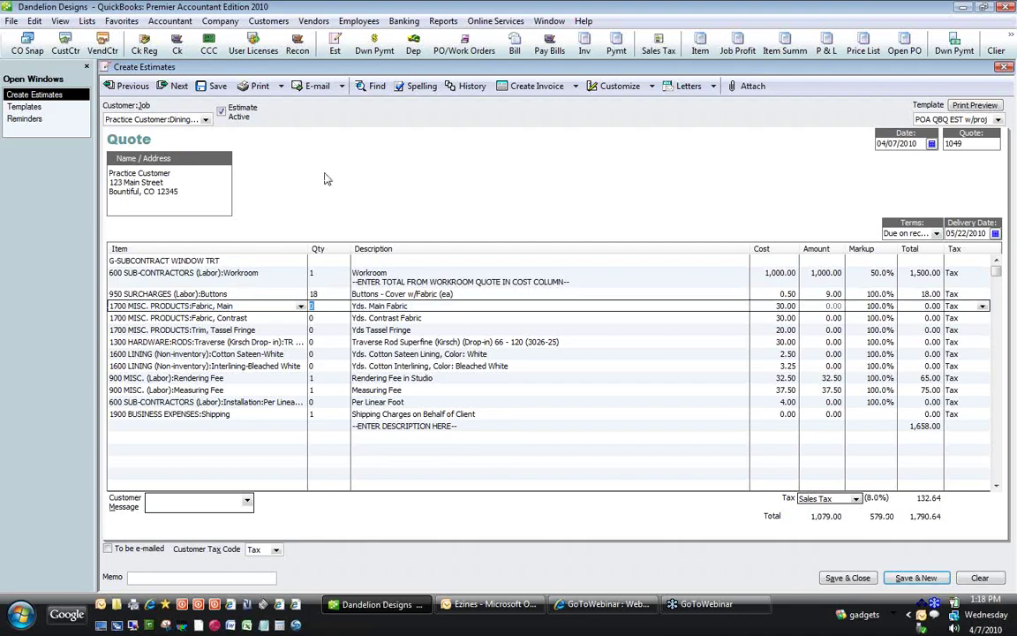
- Set the quantities to 21 for main fabric, 4 for contrast fabric and 7 for tassel fringe
{"action": "type", "text": "21"}
{"action": "key", "text": "Down"}
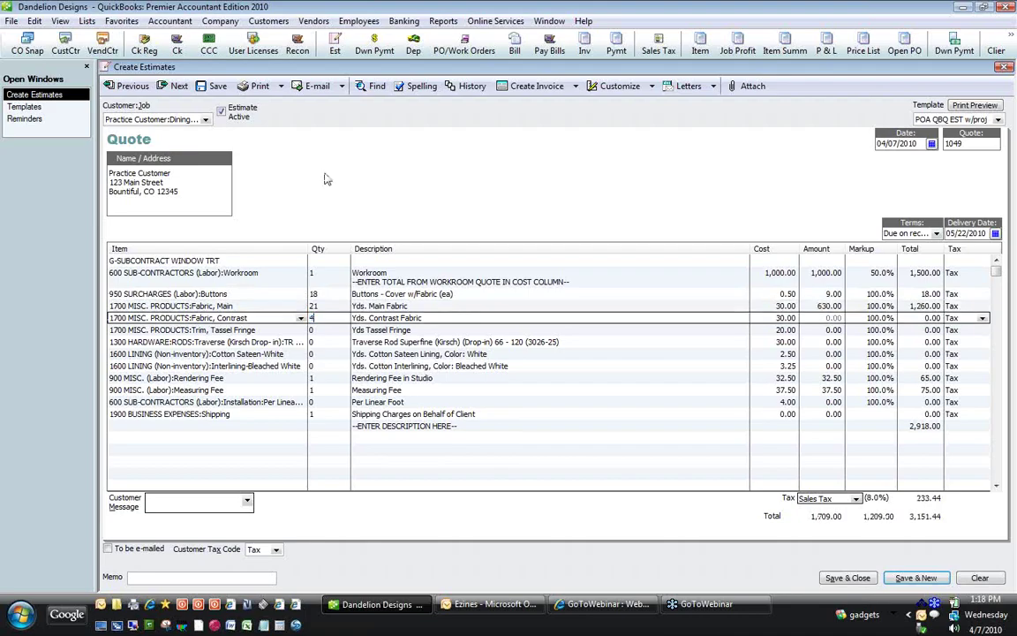
{"action": "key", "text": "Down"}
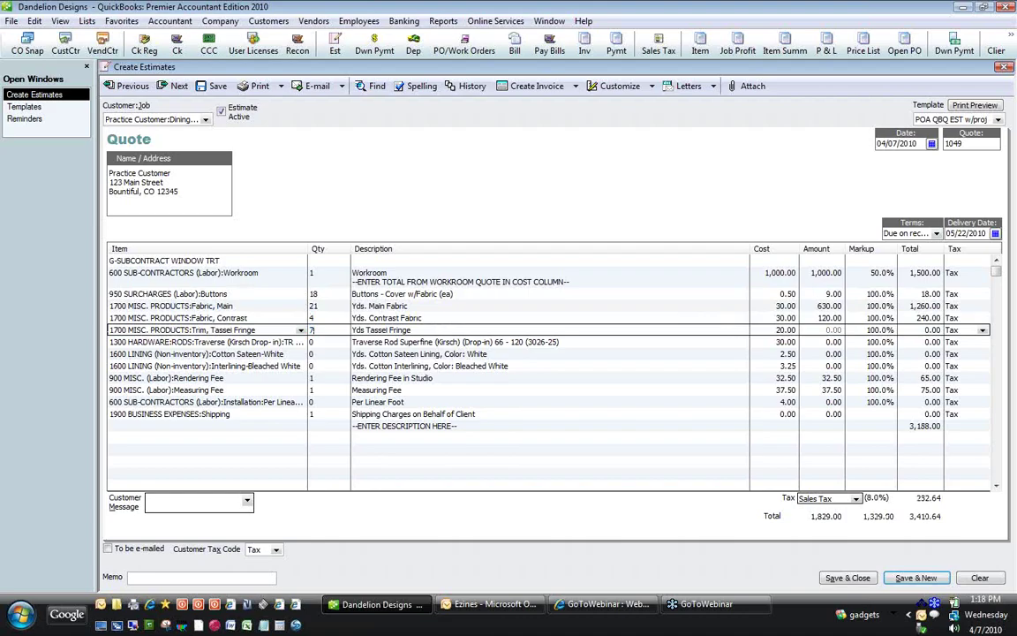
{"action": "key", "text": "Down"}
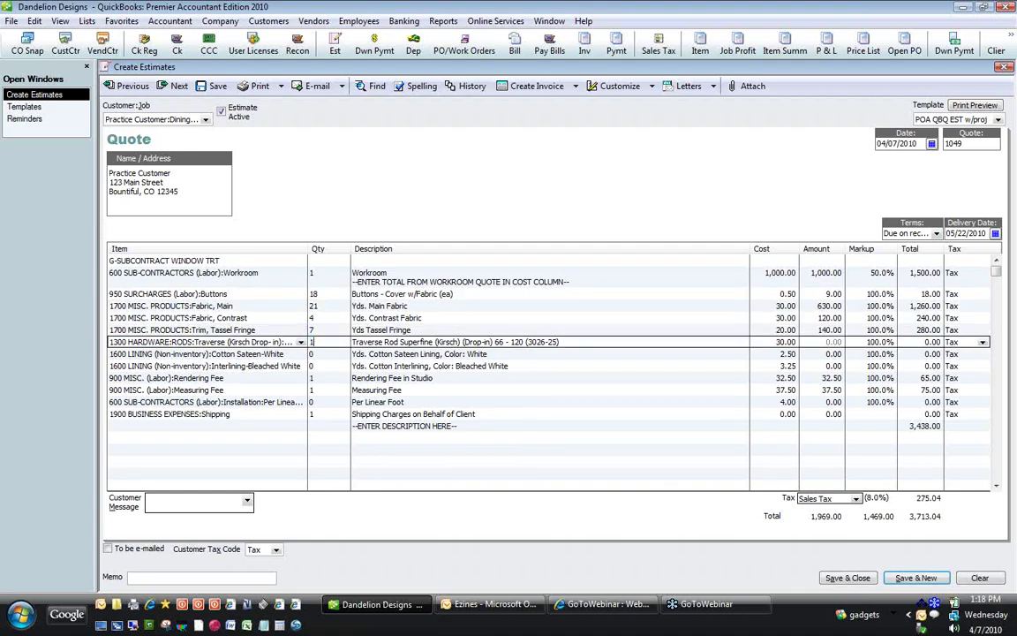
- Set the quantity to 1 for the traverse rod and 21 for the white cotton sateen lining
{"action": "type", "text": "1"}
{"action": "key", "text": "Down"}
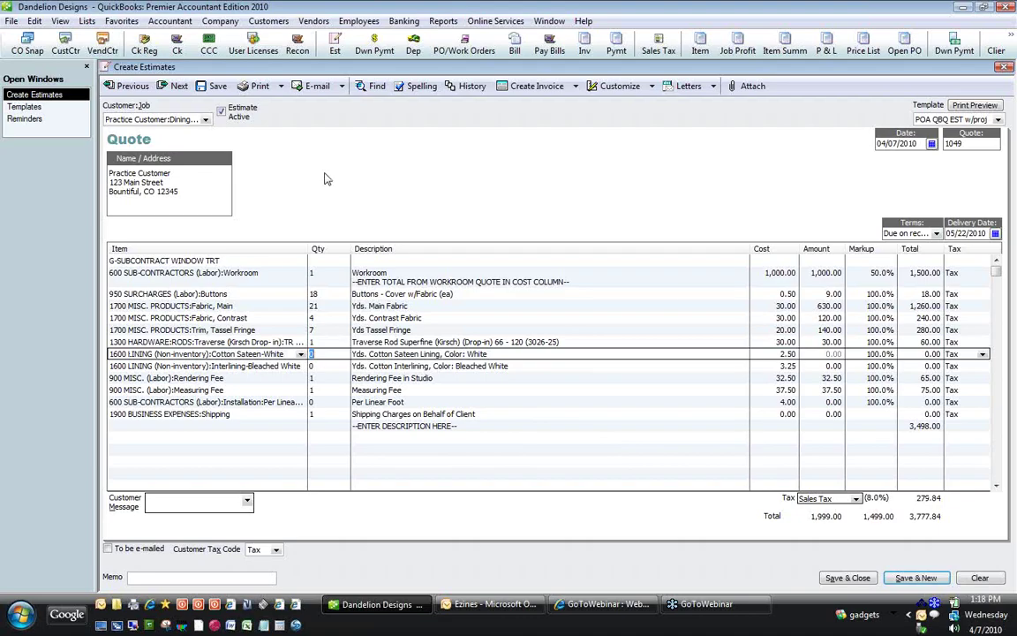
{"action": "type", "text": "21"}
{"action": "key", "text": "Down"}
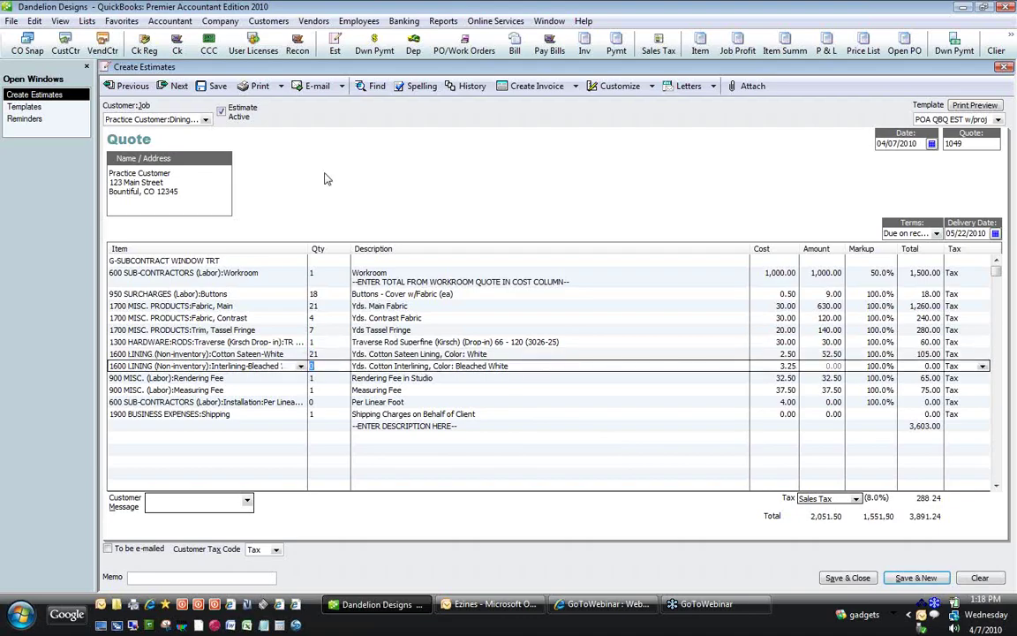
- Set the quantities to 21 for the bleached white interlining and, after calculating 100 / 12, to 9 for the per-linear-foot installation
{"action": "type", "text": "21"}
{"action": "key", "text": "Down"}
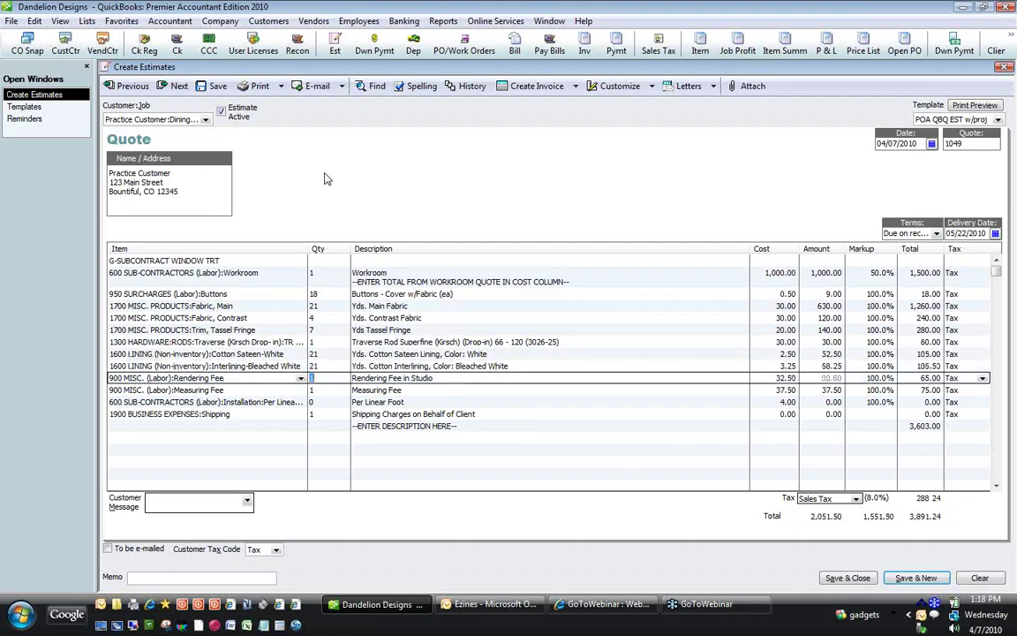
{"action": "key", "text": "Down"}
{"action": "key", "text": "Down"}
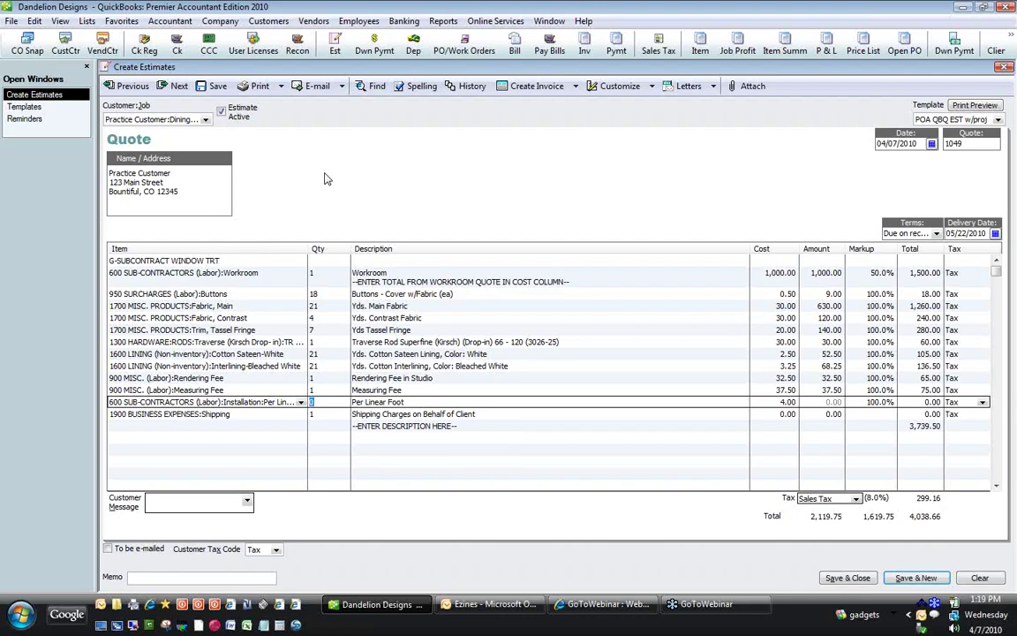
{"action": "type", "text": "100"}
{"action": "type", "text": "/ "}
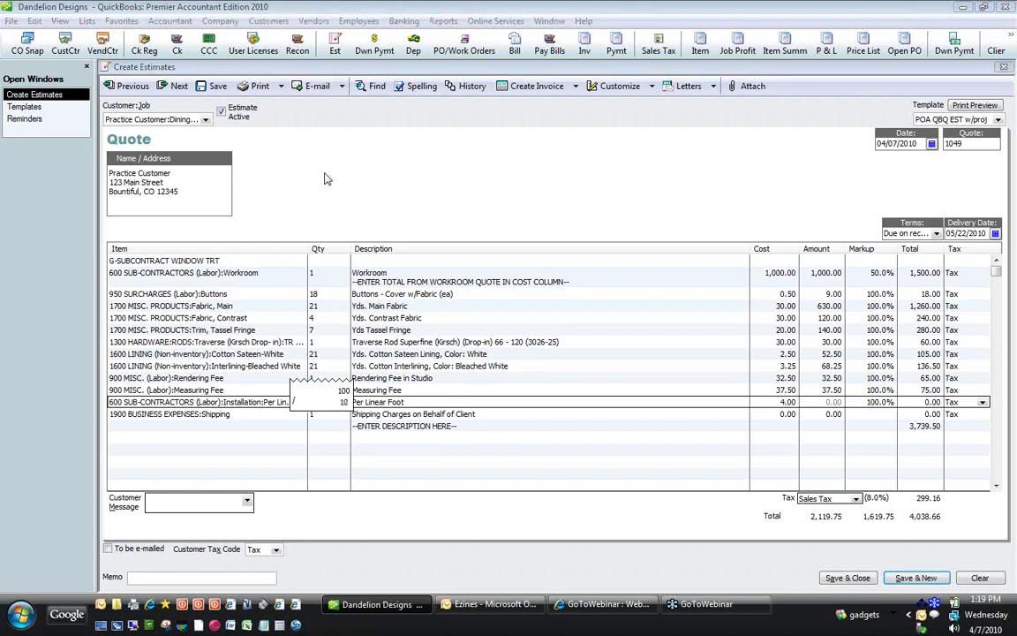
{"action": "type", "text": "10"}
{"action": "key", "text": "BackSpace"}
{"action": "type", "text": "2"}
{"action": "key", "text": "Return"}
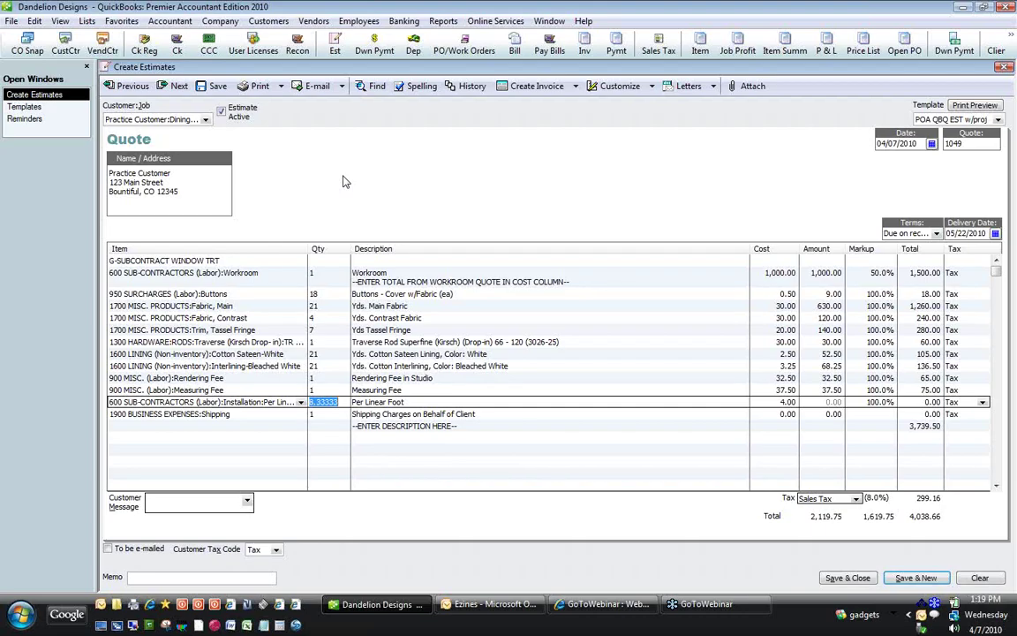
{"action": "type", "text": "9"}
- Extend the workroom description with 100 FW x 97 FL PP Draperies, buttons on pleats, lined, interlined, 1" banding on lead edge, tassel fringe on banding edge
{"action": "left_click", "coordinate": [399, 272]}
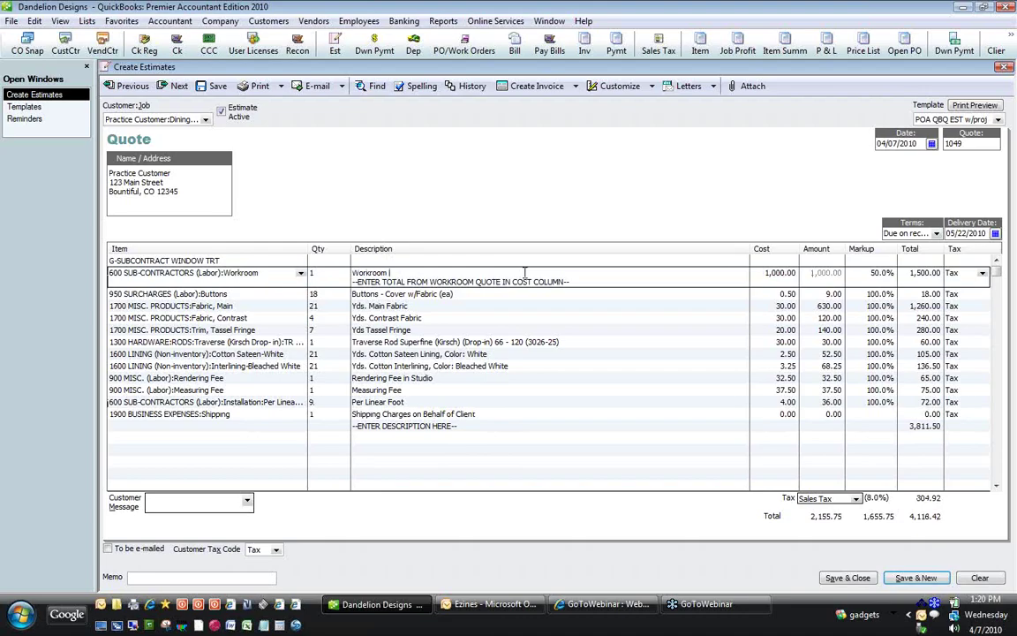
{"action": "type", "text": "100 FW x 97\" FL, PP Draperies"}
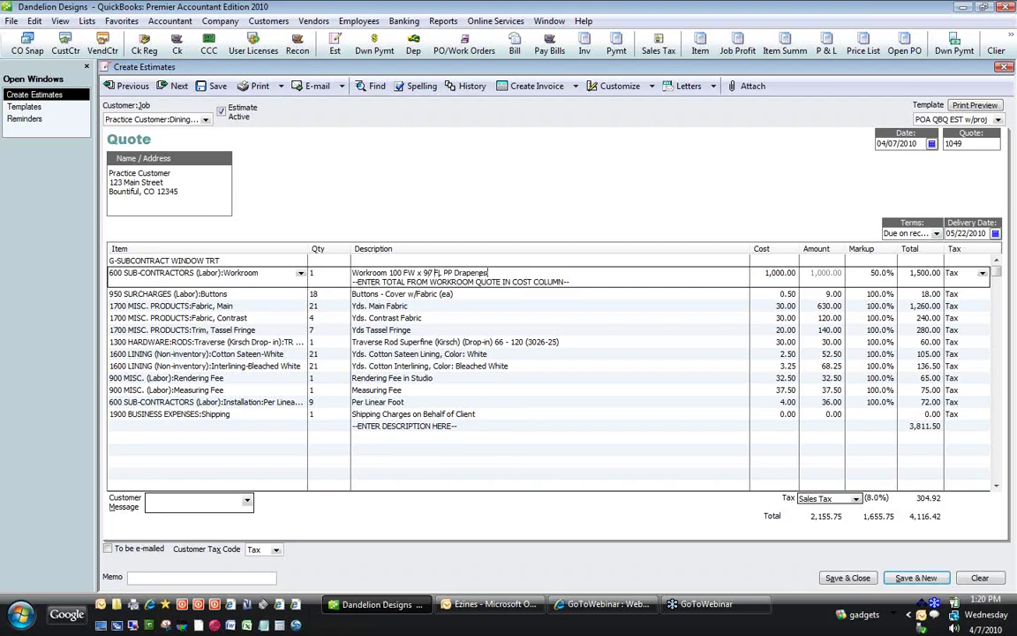
{"action": "type", "text": " with buttons on pleats, Lined Interl"}
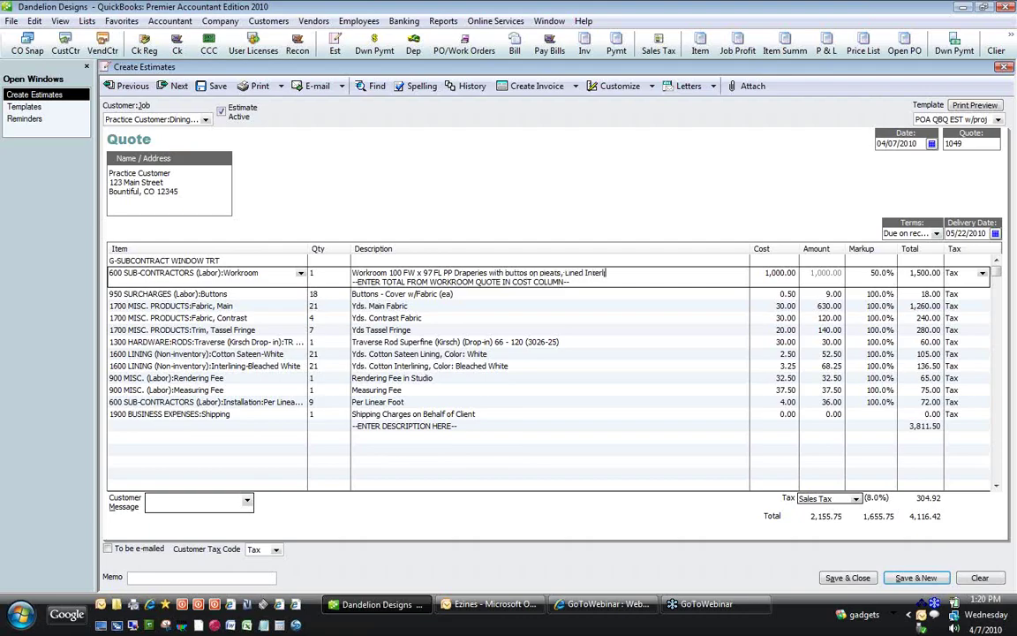
{"action": "type", "text": "ined, 1 \" banding on elead edge with tasse"}
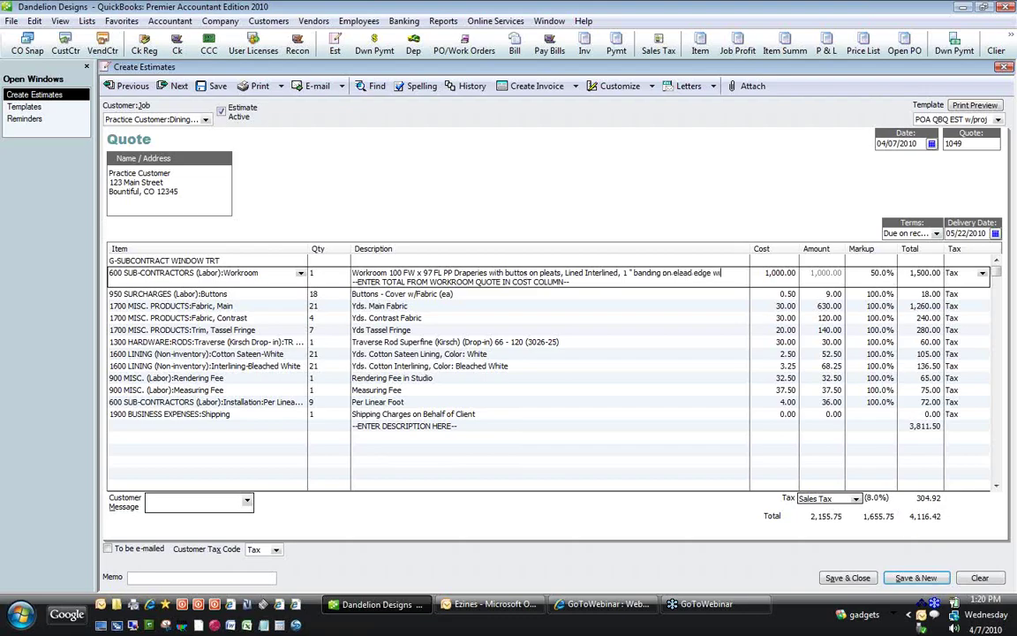
{"action": "type", "text": "l "}
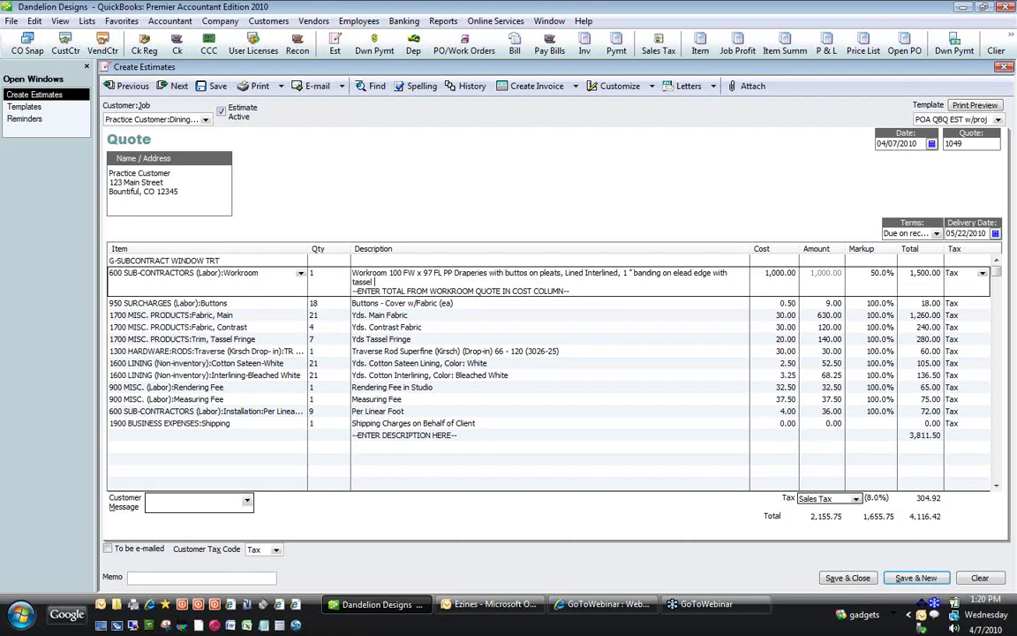
{"action": "type", "text": "fringe"}
{"action": "type", "text": " or banding.edge"}
- Delete the cost-entry placeholder text from the workroom description and narrow the Item column to widen the Description column
{"action": "left_click", "coordinate": [574, 291]}
{"action": "left_click_drag", "start_coordinate": [573, 289], "coordinate": [342, 288]}
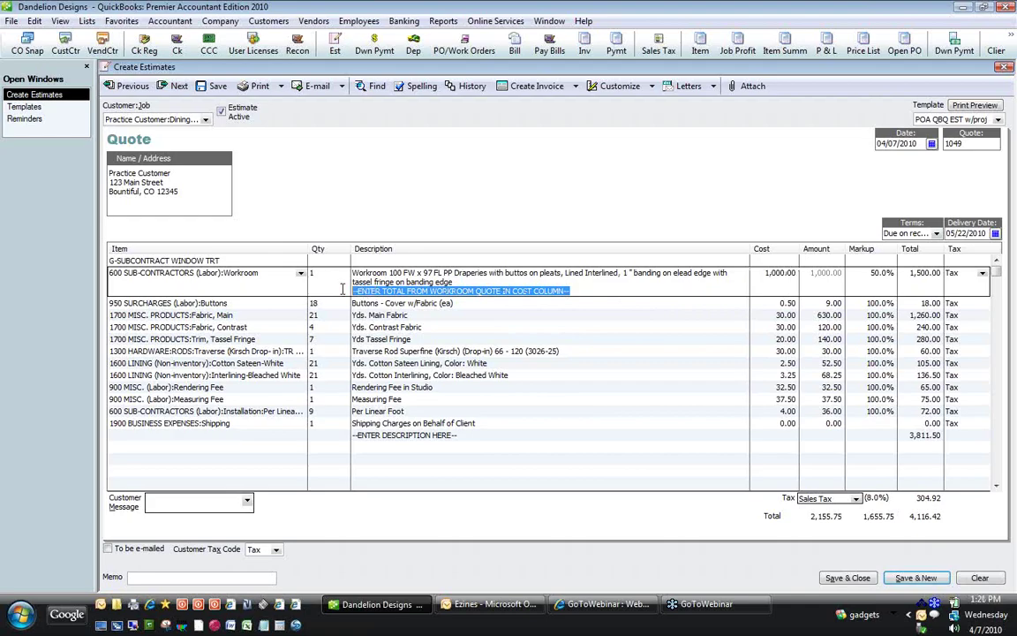
{"action": "key", "text": "Delete"}
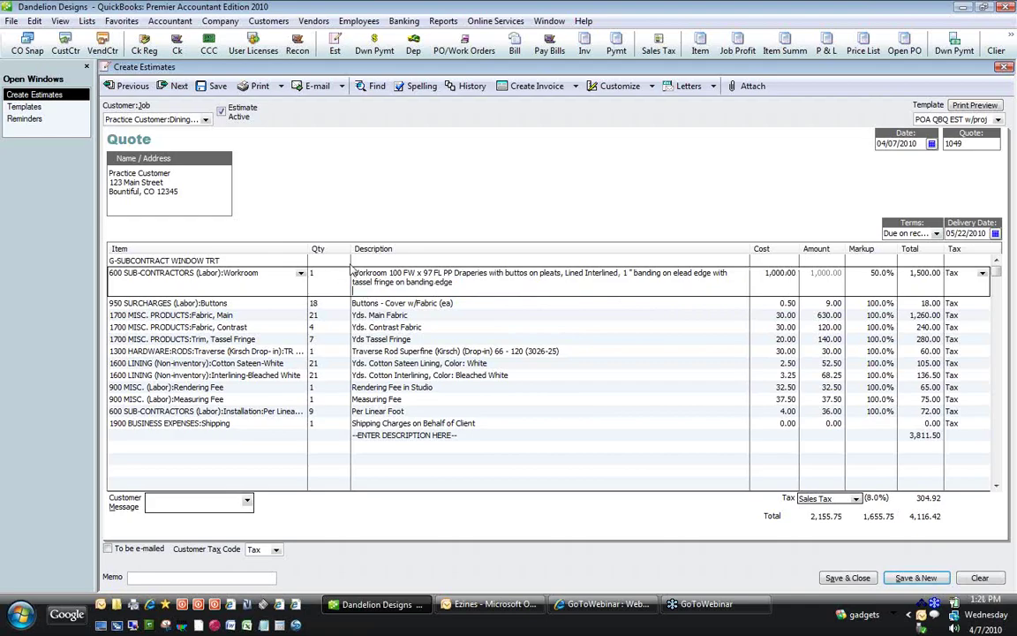
{"action": "left_click_drag", "start_coordinate": [347, 248], "coordinate": [256, 250]}
{"action": "left_click_drag", "start_coordinate": [734, 248], "coordinate": [765, 248]}
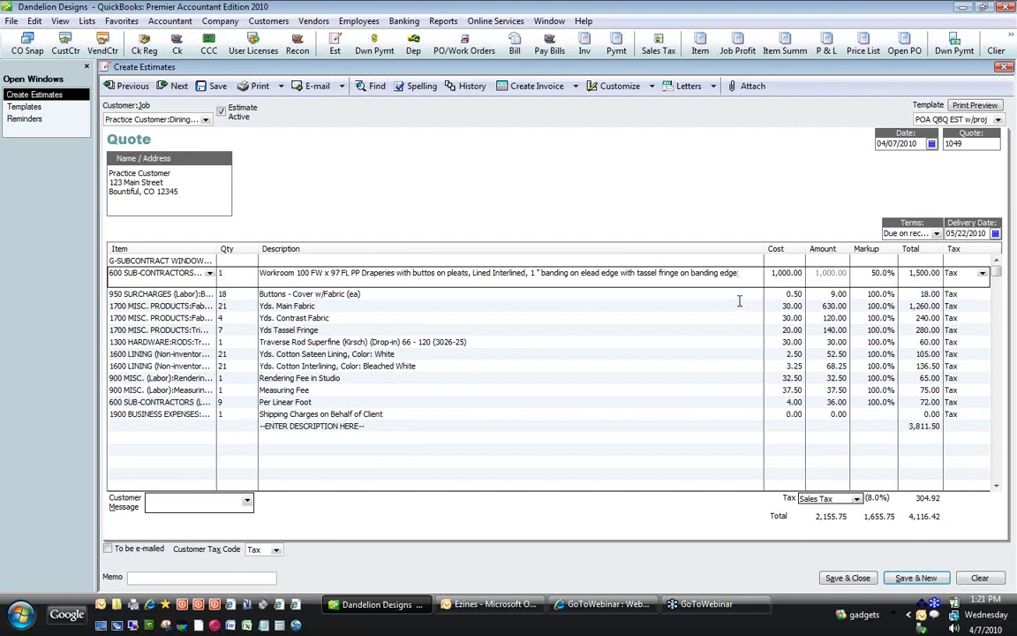
- Append "#35 covered with pink contrast fabric" to the description of the covered buttons line
{"action": "left_click", "coordinate": [363, 284]}
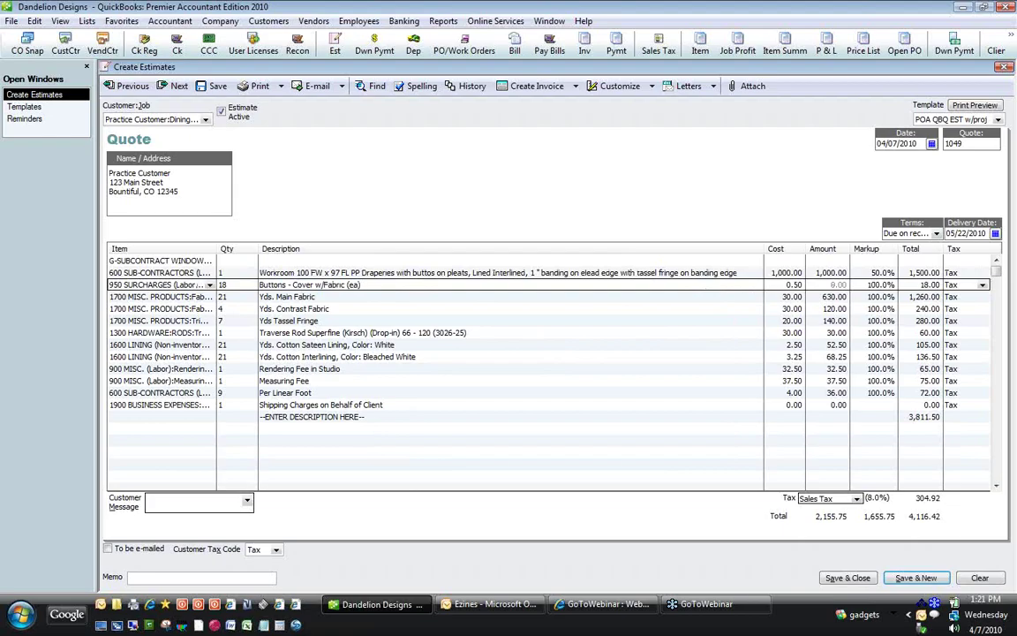
{"action": "type", "text": "#35 covered with pink contrast "}
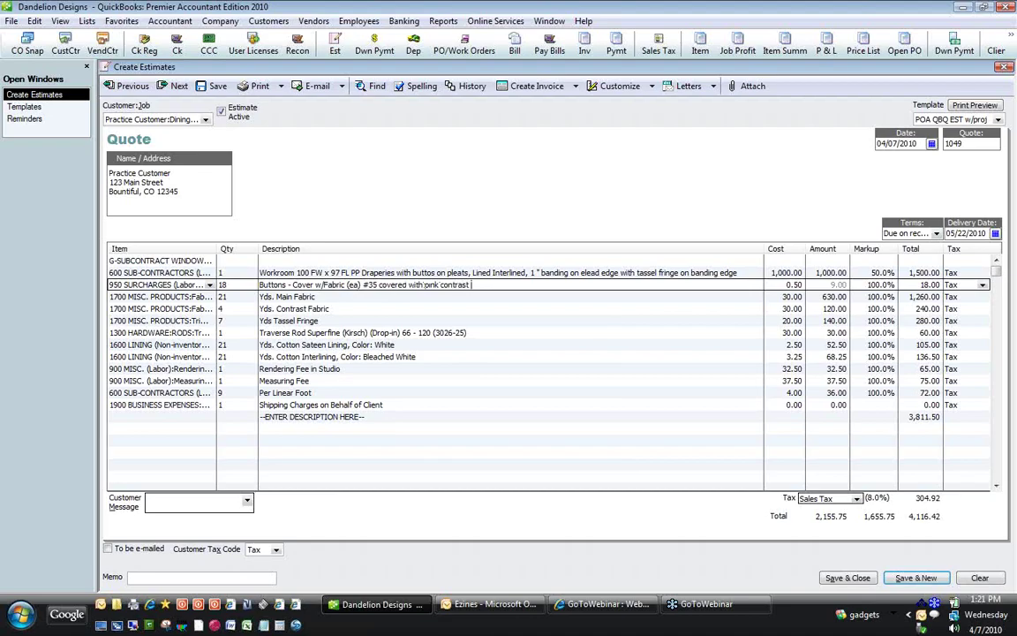
{"action": "type", "text": "fabric"}
{"action": "key", "text": "Down"}
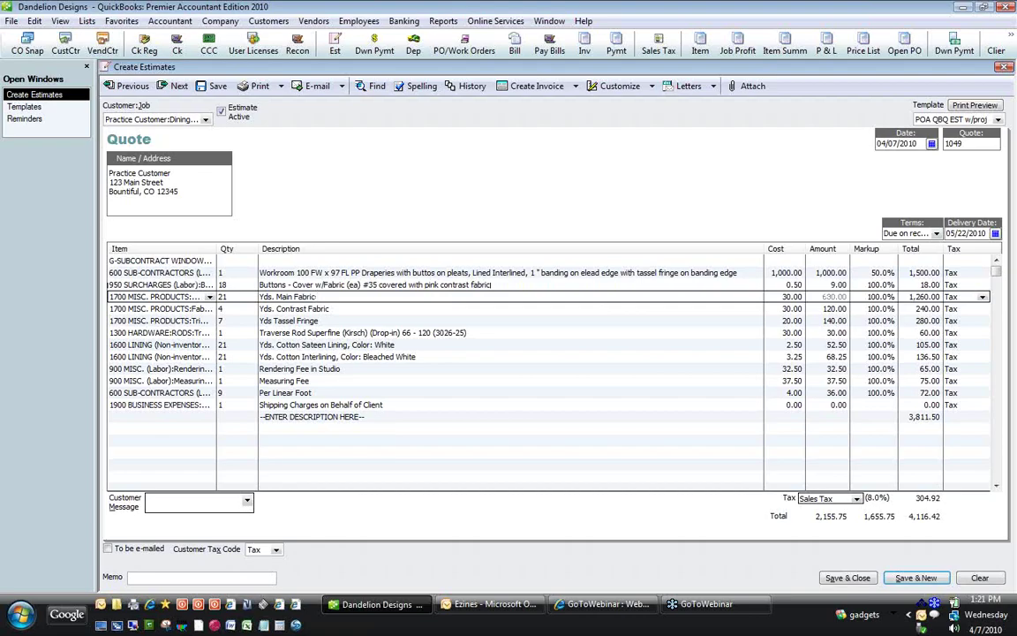
- Append "Eastland Red (KAS)" to the main fabric description and "#1234 Pink (FAB)" to the contrast fabric description
{"action": "type", "text": "-Eastland Red (KAS)"}
{"action": "key", "text": "Down"}
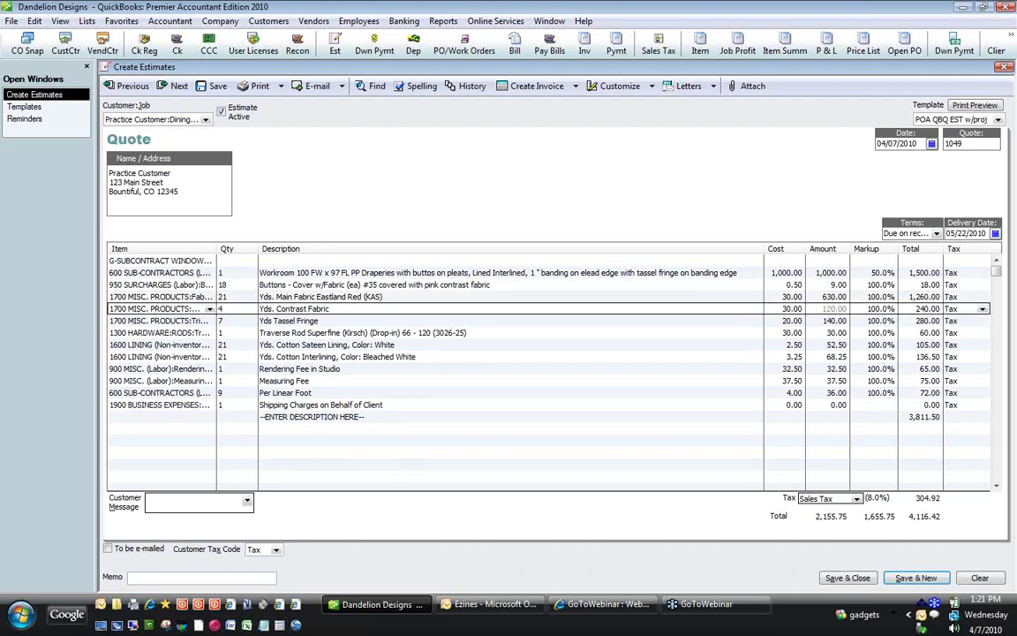
{"action": "type", "text": "#1234"}
{"action": "type", "text": " Gold"}
{"action": "key", "text": "BackSpace"}
{"action": "key", "text": "BackSpace"}
{"action": "key", "text": "BackSpace"}
{"action": "type", "text": "Plnk"}
{"action": "type", "text": " (FA"}
{"action": "type", "text": "B)"}
- Append "MN-678 Multi (Dkei)" to the description of the tassel fringe line
{"action": "left_click", "coordinate": [602, 321]}
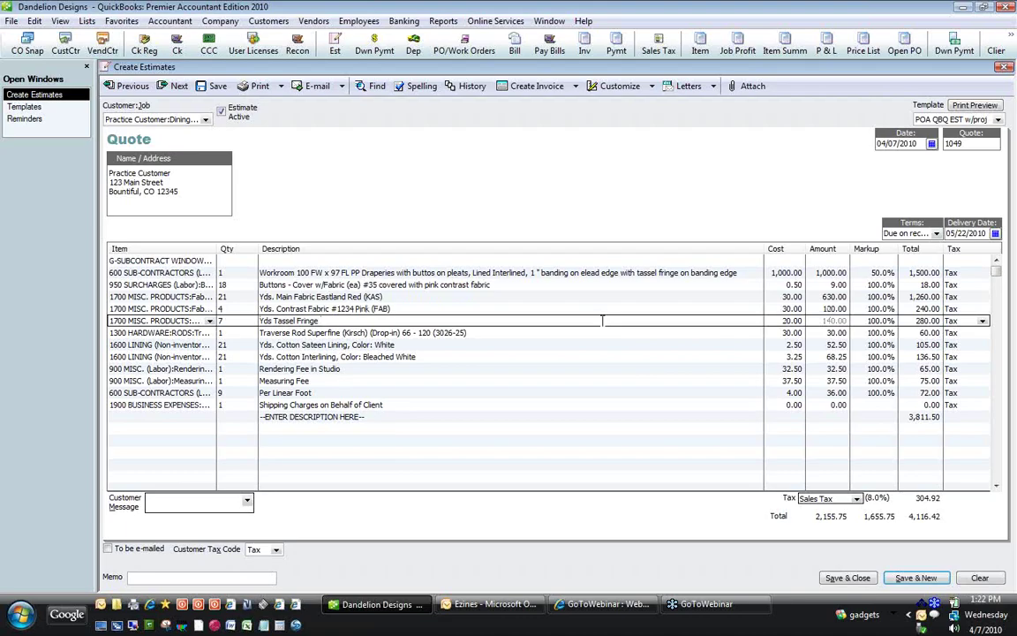
{"action": "type", "text": "MN-678 Multi (DKe"}
{"action": "key", "text": "BackSpace"}
{"action": "key", "text": "BackSpace"}
{"action": "type", "text": "ke)"}
{"action": "key", "text": "Down"}
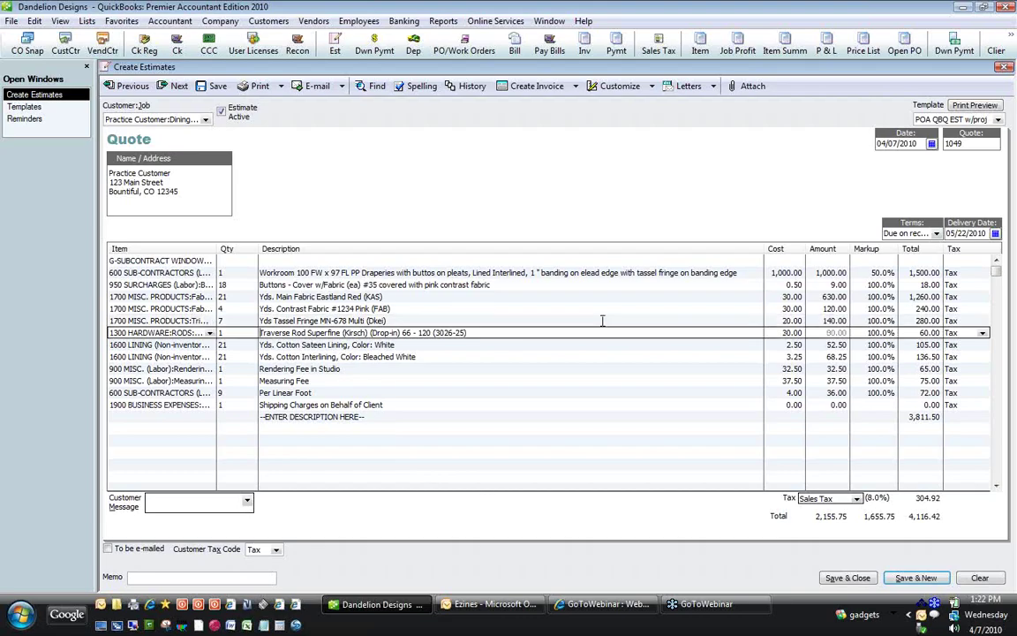
- Review the remaining quote lines from the traverse rod down to the group's closing description placeholder
{"action": "key", "text": "End"}
{"action": "key", "text": "Down"}
{"action": "key", "text": "Down"}
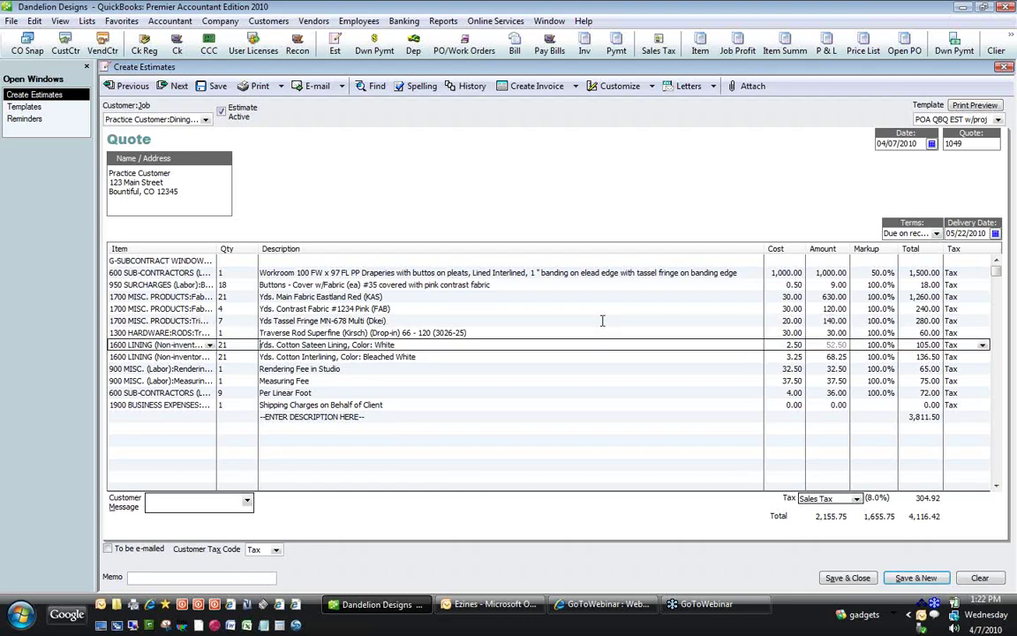
{"action": "key", "text": "Down"}
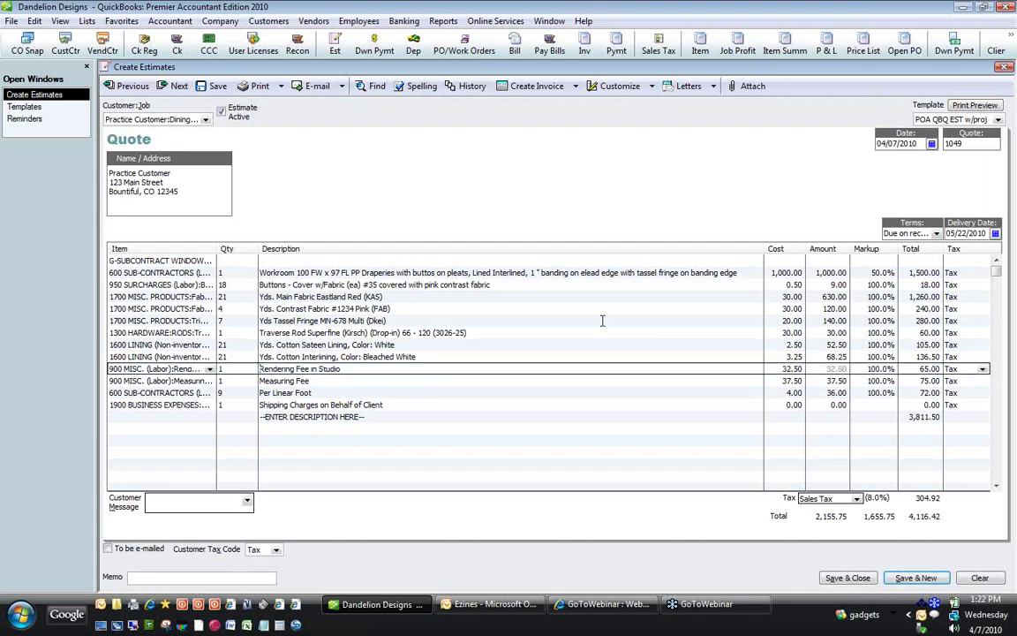
{"action": "key", "text": "Down"}
{"action": "key", "text": "Down"}
{"action": "key", "text": "Down"}
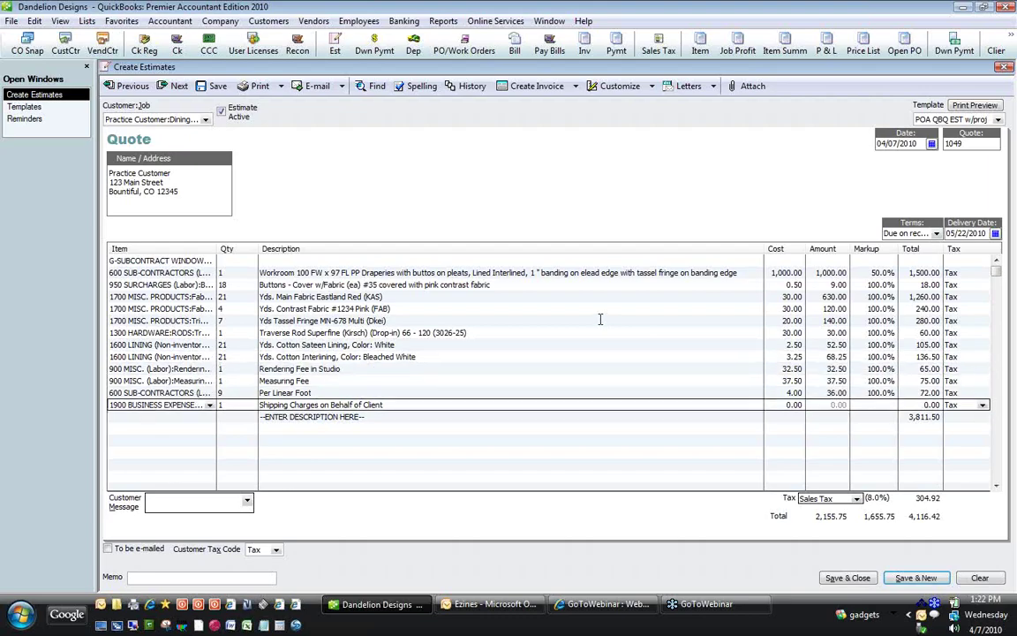
{"action": "key", "text": "Down"}
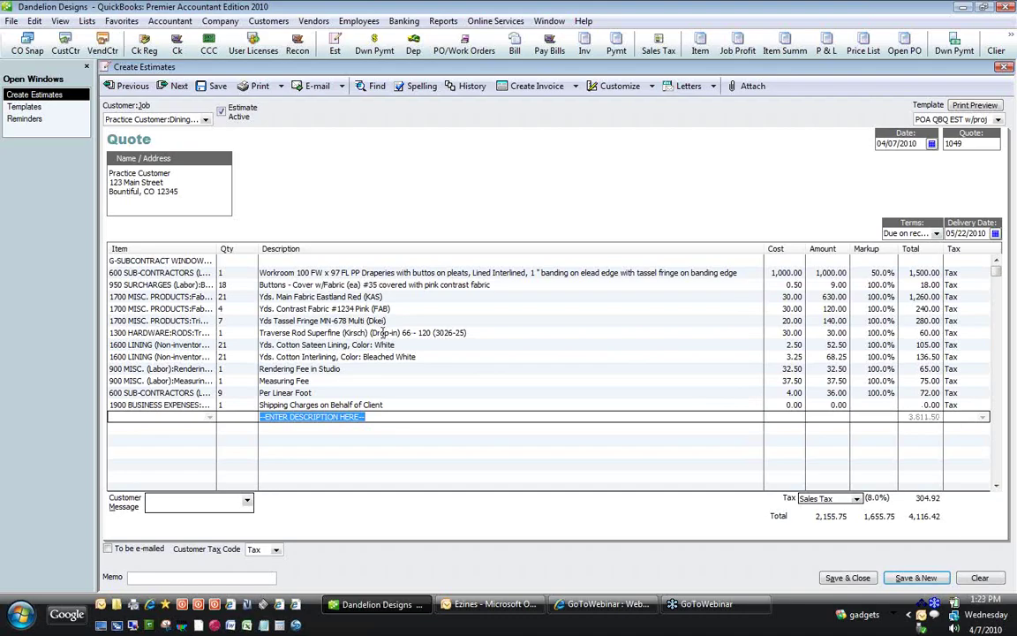
- Preview the printed quote, skipping the spelling corrections, and return to the estimate form
{"action": "left_click", "coordinate": [975, 105]}
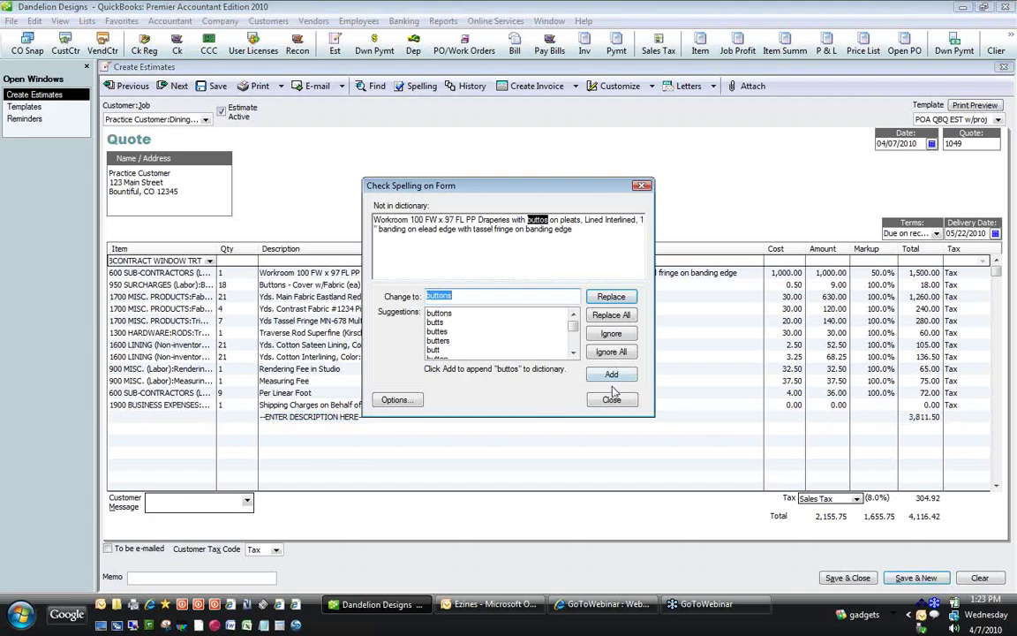
{"action": "left_click", "coordinate": [611, 399]}
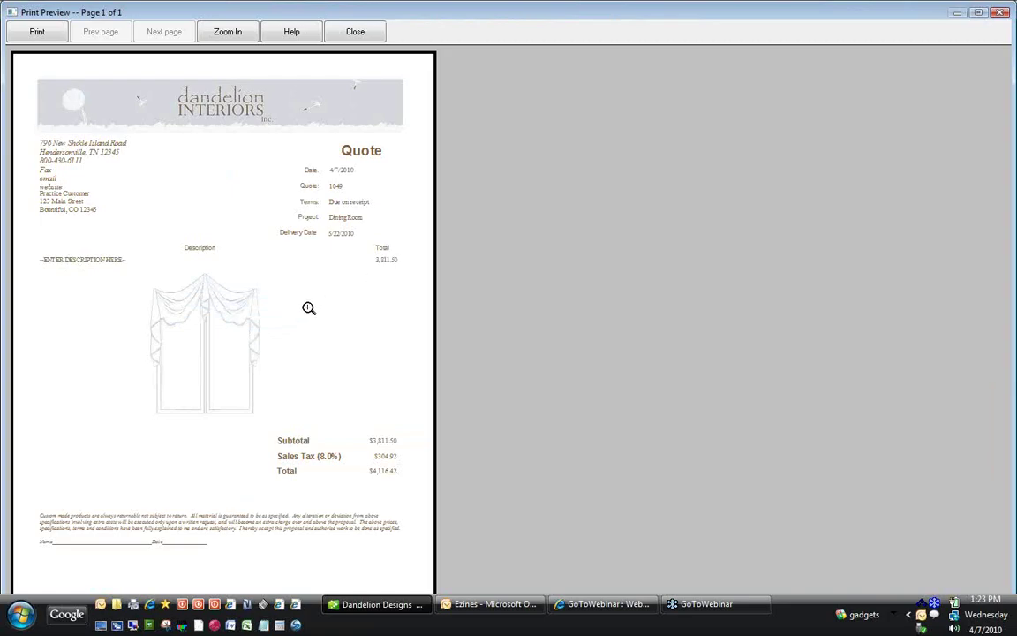
{"action": "left_click", "coordinate": [355, 33]}
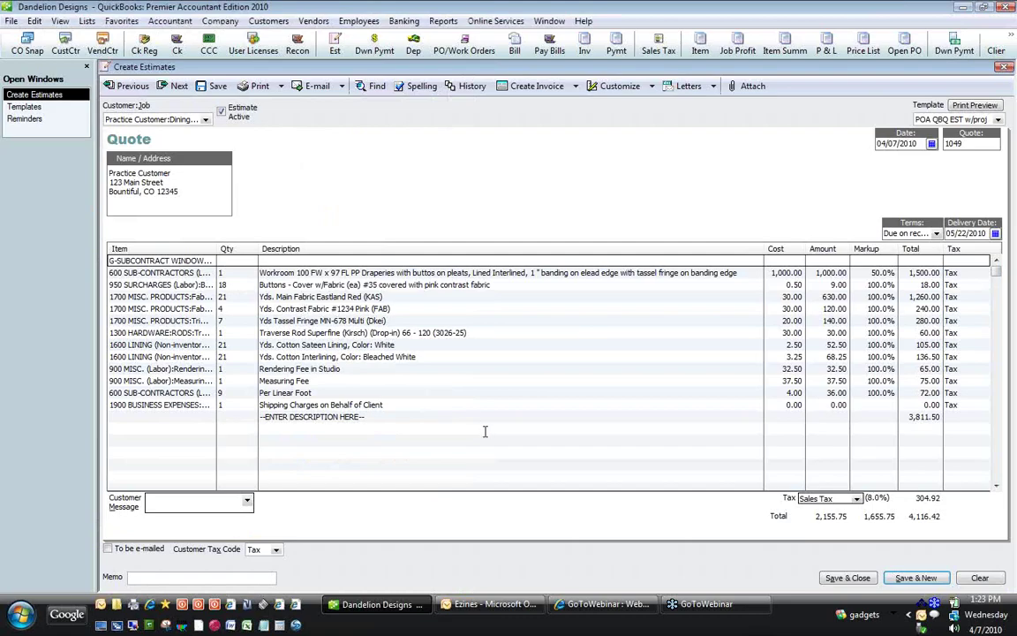
- Replace the group's closing description placeholder with "Dining Room Pinch Pleat Draperies on Patio Doors"
{"action": "left_click", "coordinate": [380, 419]}
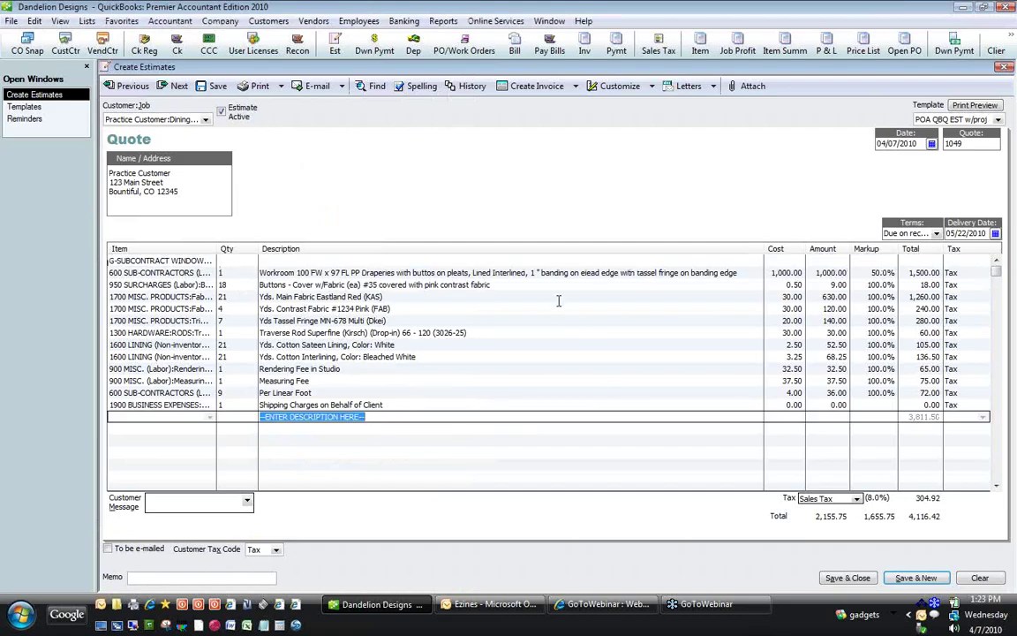
{"action": "type", "text": "Living"}
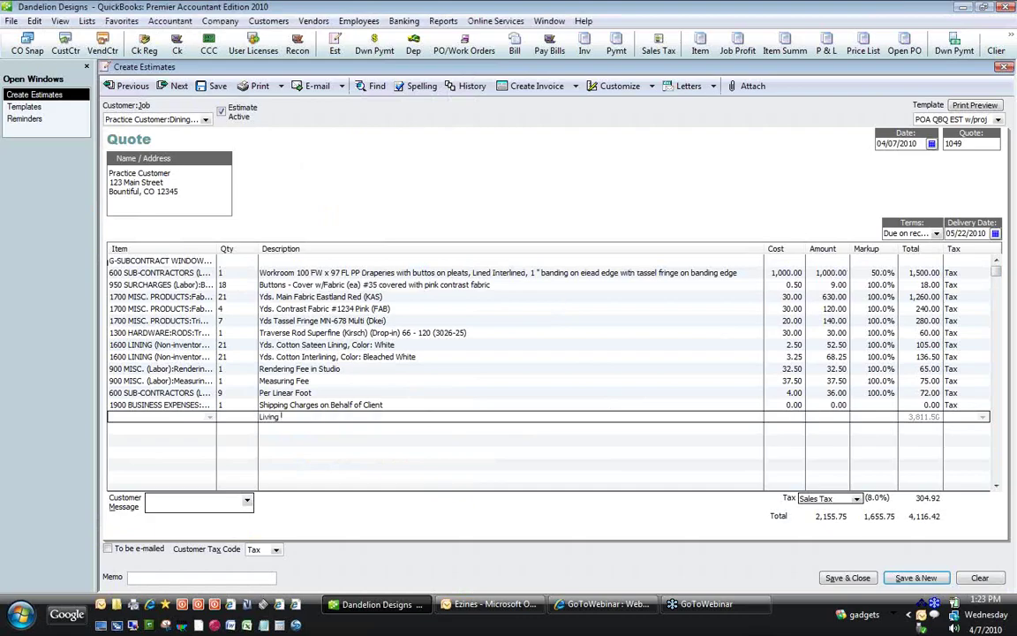
{"action": "key", "text": "BackSpace"}
{"action": "key", "text": "BackSpace"}
{"action": "key", "text": "BackSpace"}
{"action": "key", "text": "BackSpace"}
{"action": "key", "text": "BackSpace"}
{"action": "key", "text": "BackSpace"}
{"action": "key", "text": "BackSpace"}
{"action": "type", "text": "Dining Room Pl"}
{"action": "type", "text": "ch Pleat Drap"}
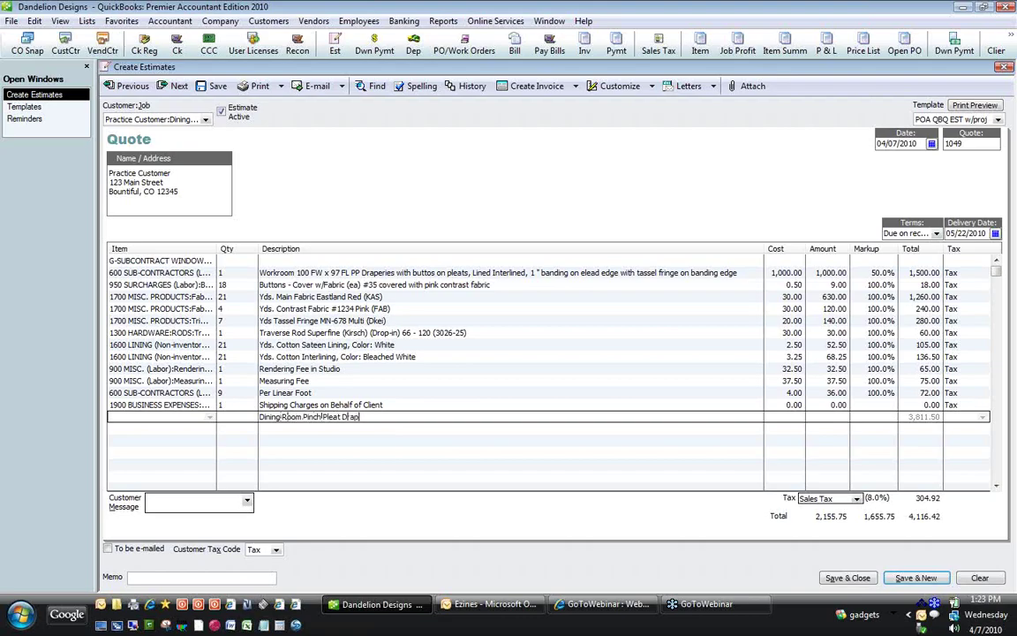
{"action": "type", "text": "eries on Patio Doors"}
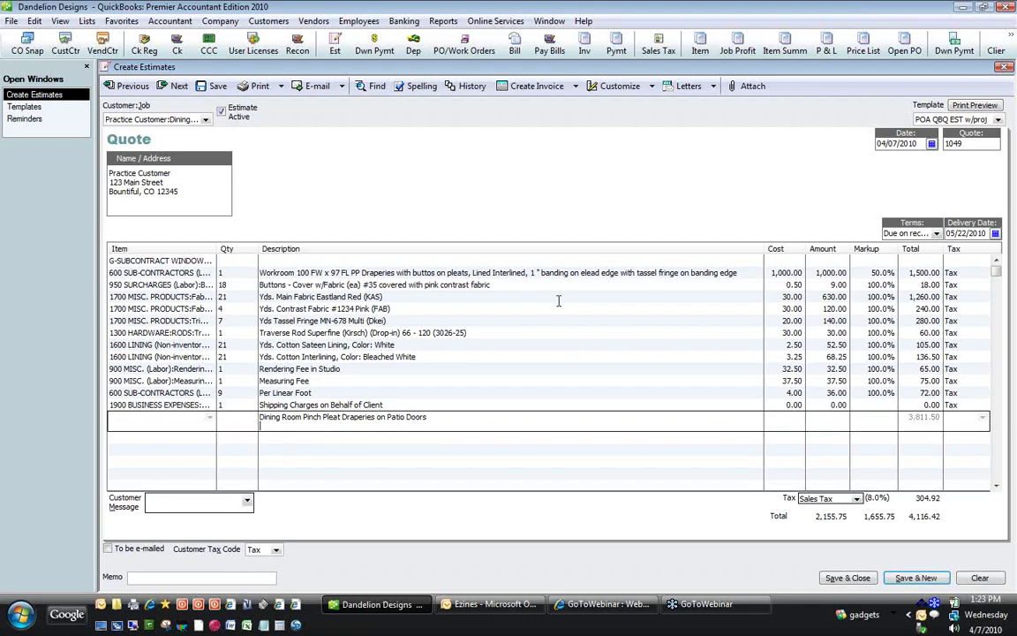
- Add "Enbroidered silk fabric with contrast buttons......" under the draperies title in the group description, separated by a blank line
{"action": "key", "text": "BackSpace"}
{"action": "key", "text": "Return"}
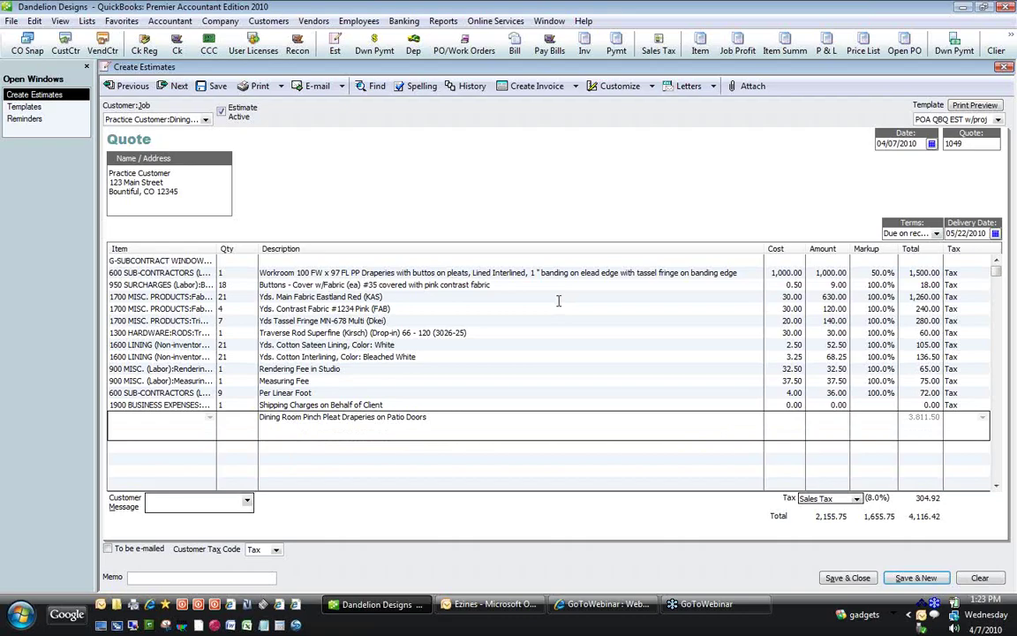
{"action": "type", "text": "Enbroidered silk fabric with co"}
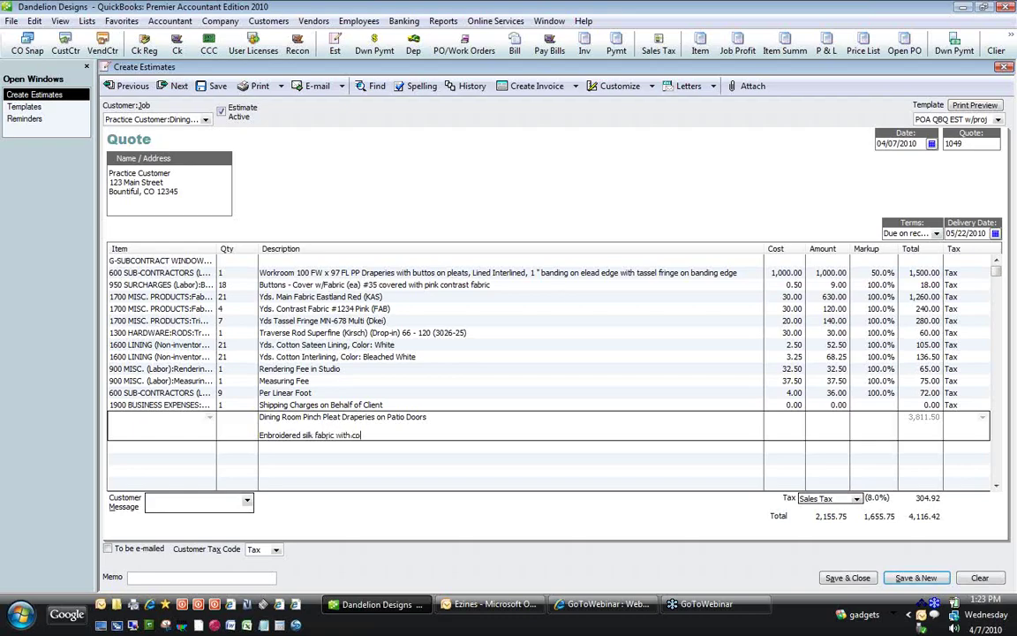
{"action": "type", "text": "ntrast buttons......"}
{"action": "key", "text": "Up"}
{"action": "key", "text": "Up"}
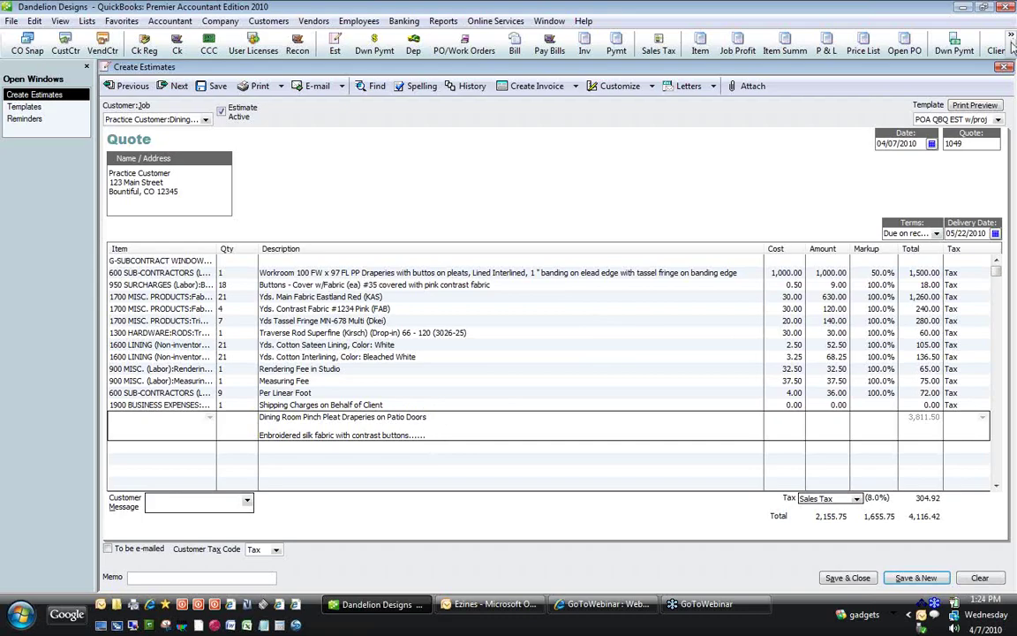
- Preview the printed quote with its draperies description, and return to the installation line of the estimate
{"action": "left_click", "coordinate": [974, 105]}
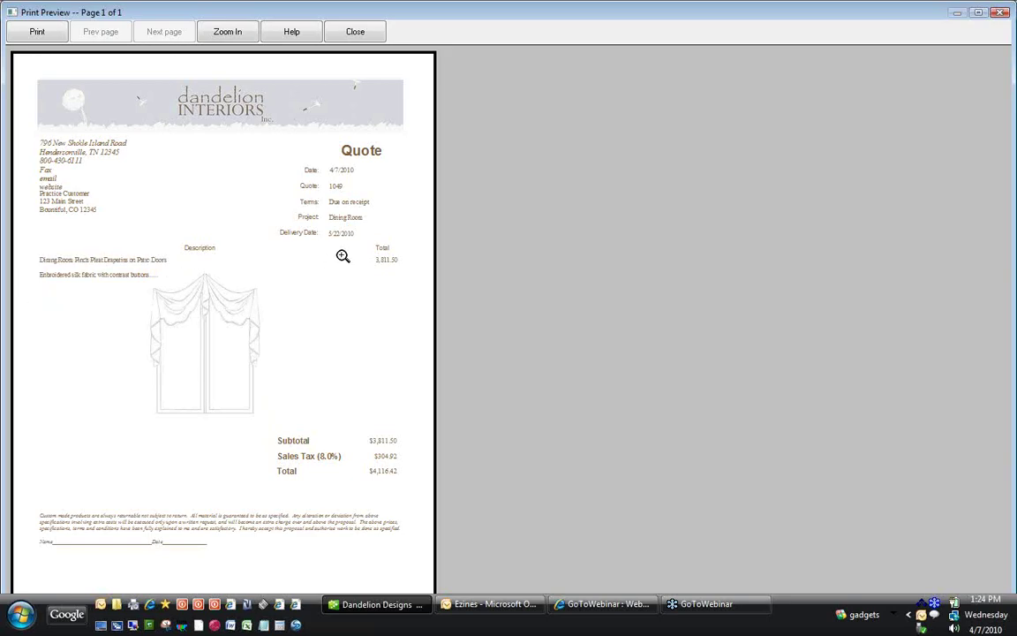
{"action": "left_click", "coordinate": [354, 34]}
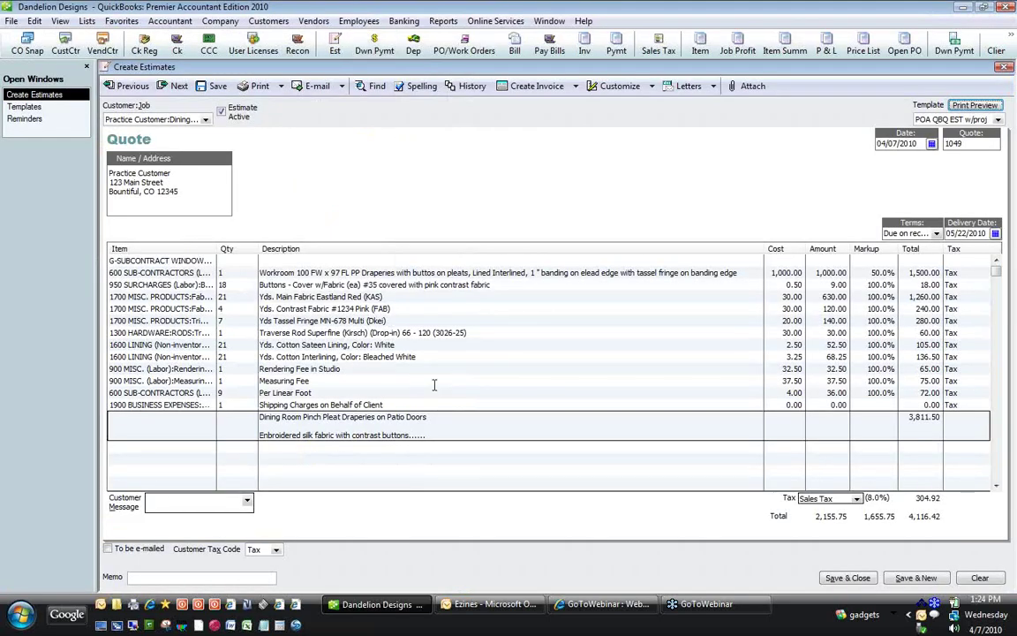
{"action": "left_click", "coordinate": [321, 393]}
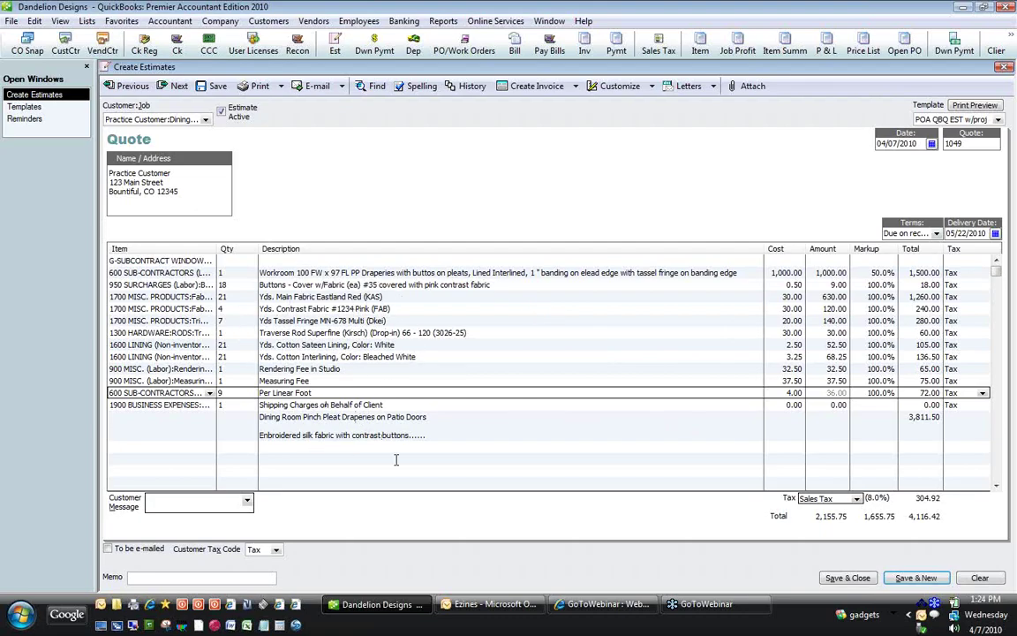
- Set the cost of the Workroom draperies line to 475
{"action": "left_click", "coordinate": [439, 435]}
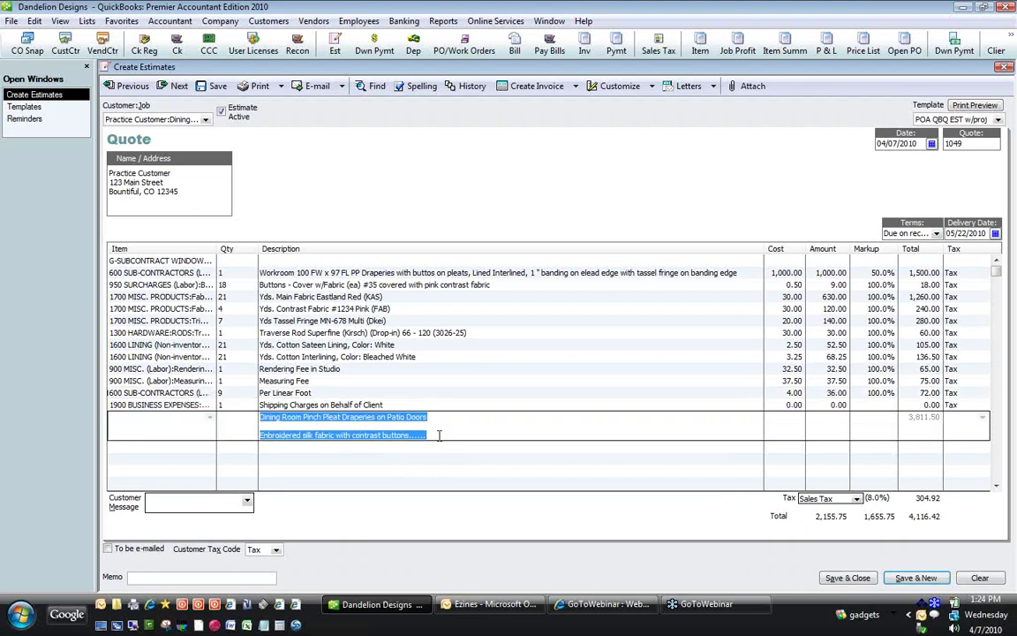
{"action": "left_click", "coordinate": [439, 435]}
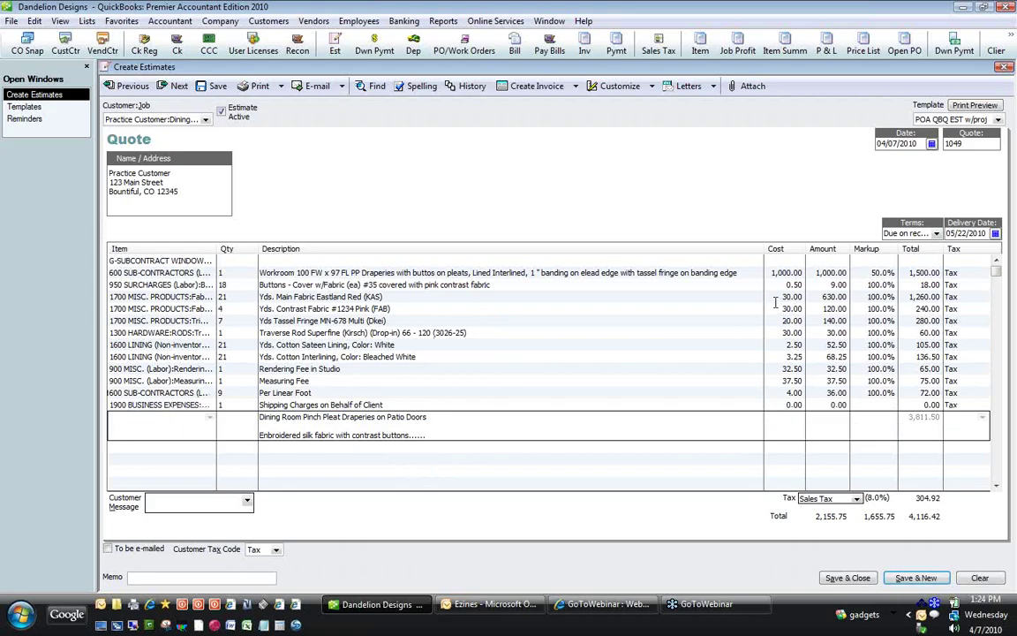
{"action": "left_click", "coordinate": [768, 273]}
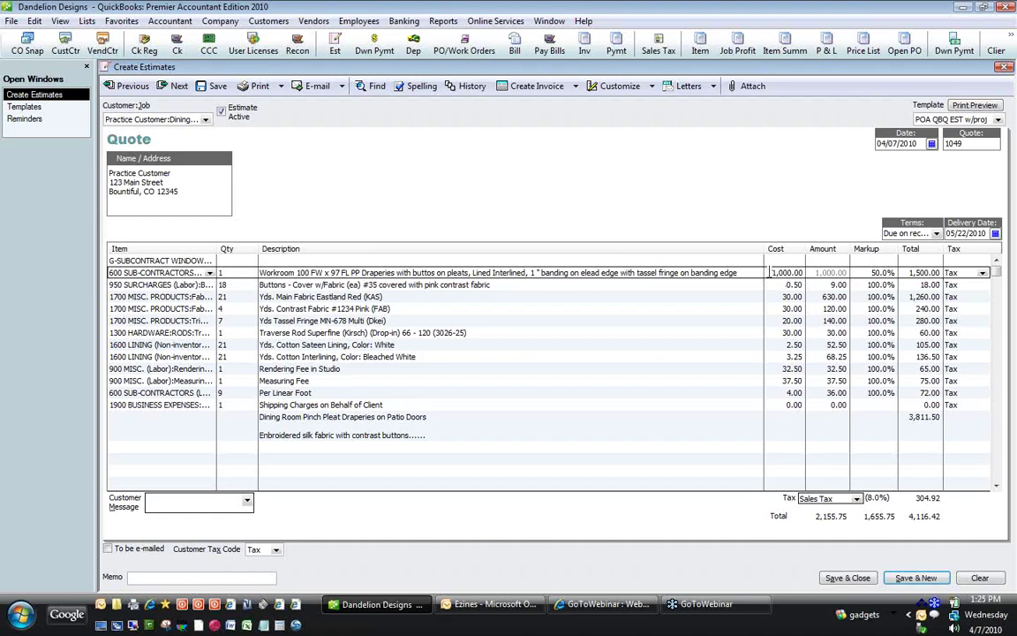
{"action": "left_click_drag", "start_coordinate": [772, 273], "coordinate": [815, 275]}
{"action": "type", "text": "475"}
{"action": "key", "text": "Down"}
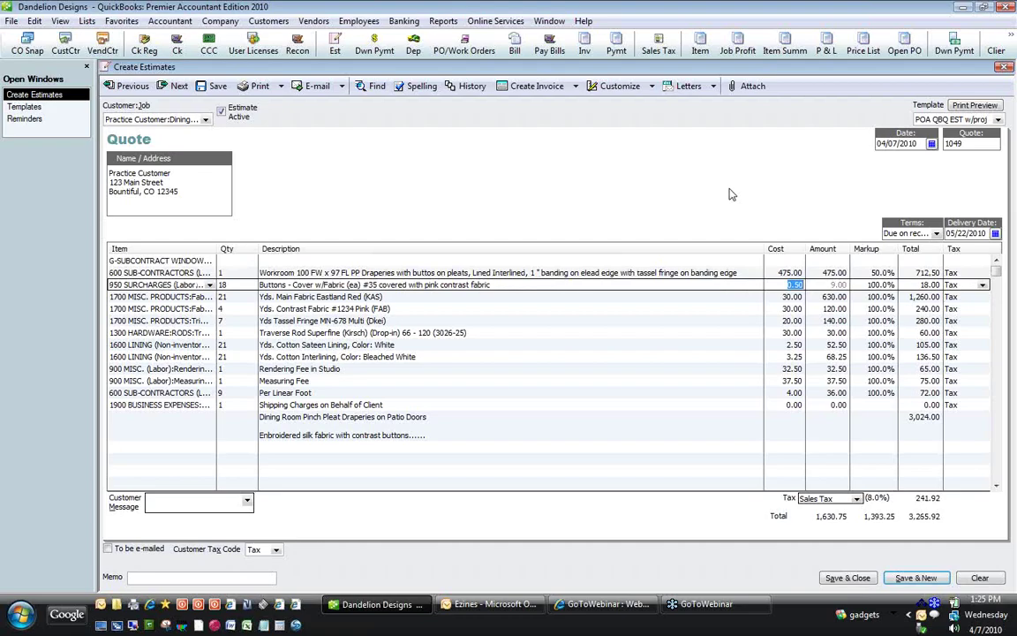
- Set the costs of the main fabric to 27.25, the contrast fabric to 12 and the tassel fringe to 35
{"action": "key", "text": "Down"}
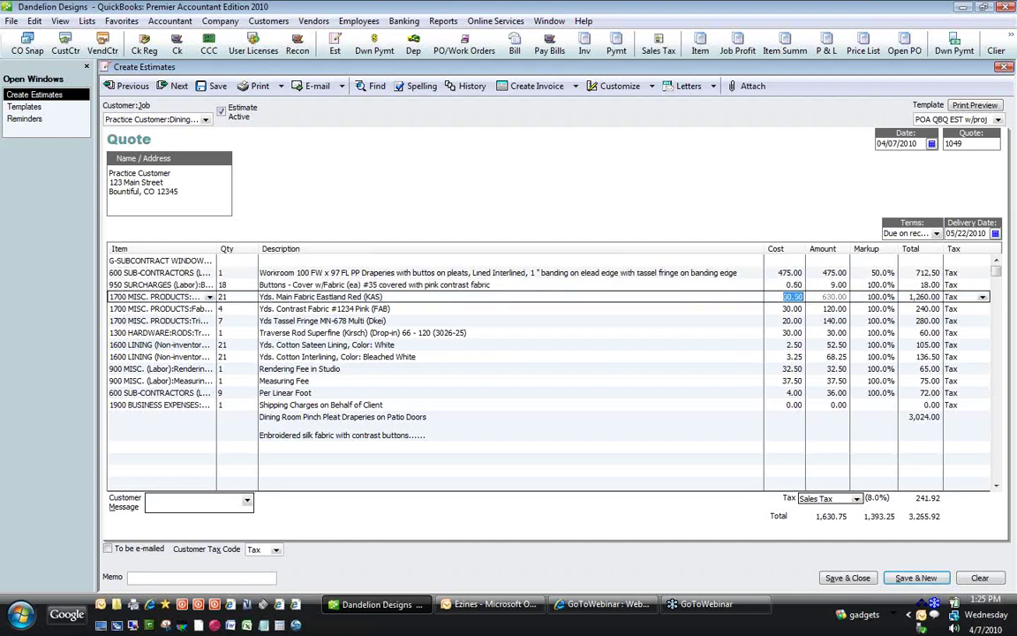
{"action": "type", "text": "27.25"}
{"action": "key", "text": "Down"}
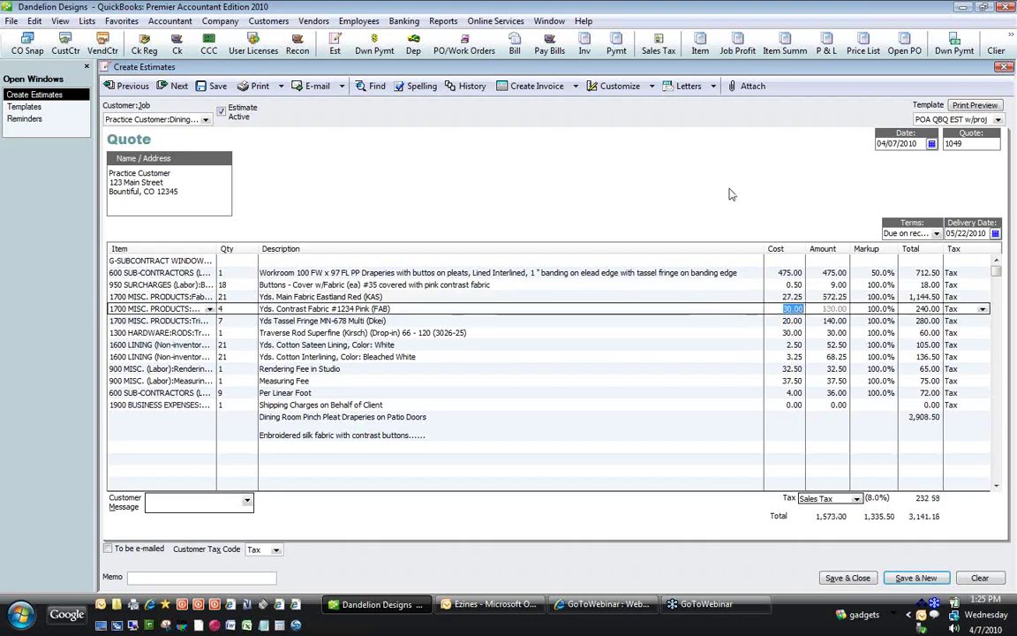
{"action": "type", "text": "12"}
{"action": "key", "text": "Down"}
{"action": "type", "text": "35"}
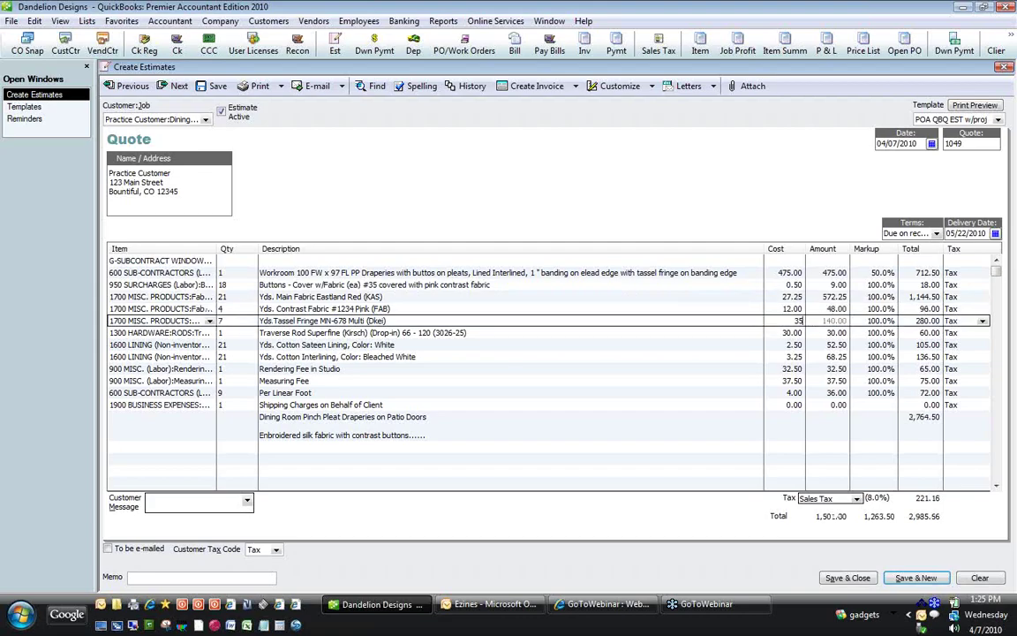
{"action": "key", "text": "Down"}
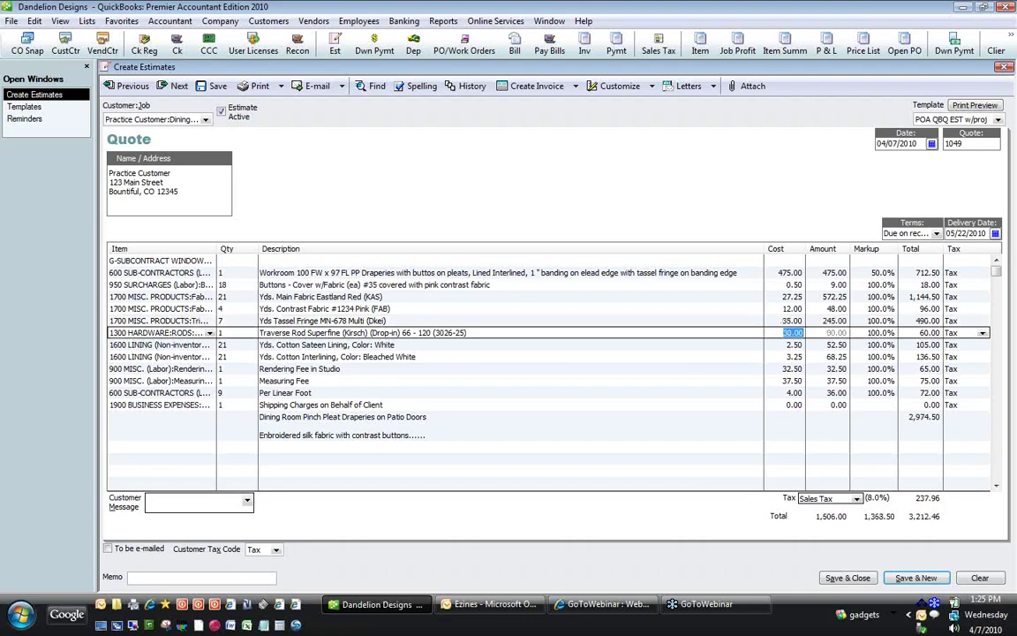
- Set the traverse rod's cost to 32.50 and the client shipping charges to 45
{"action": "type", "text": "32.5"}
{"action": "key", "text": "Down"}
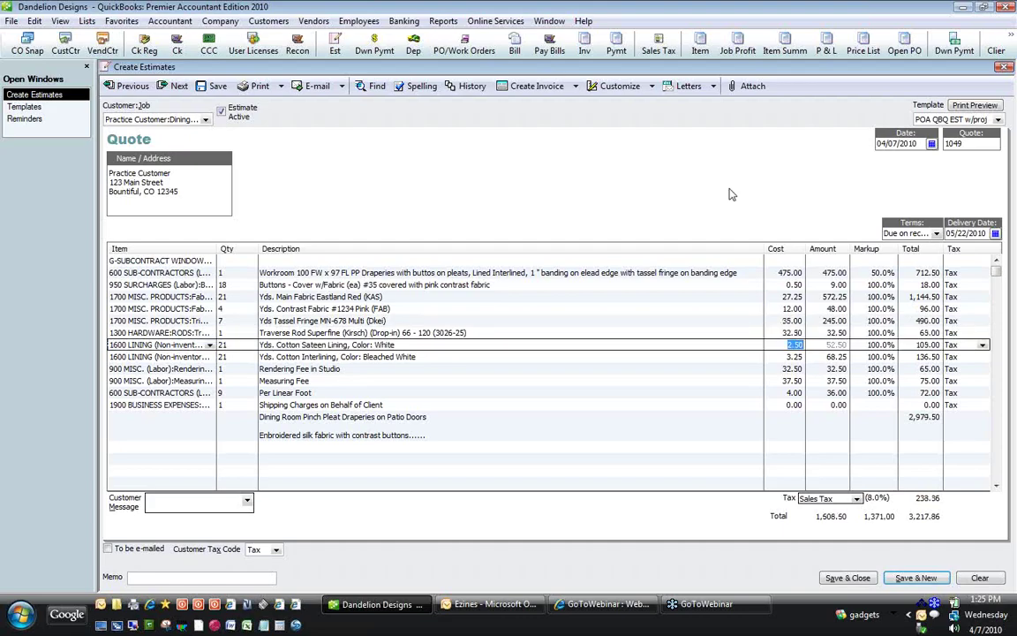
{"action": "key", "text": "Down"}
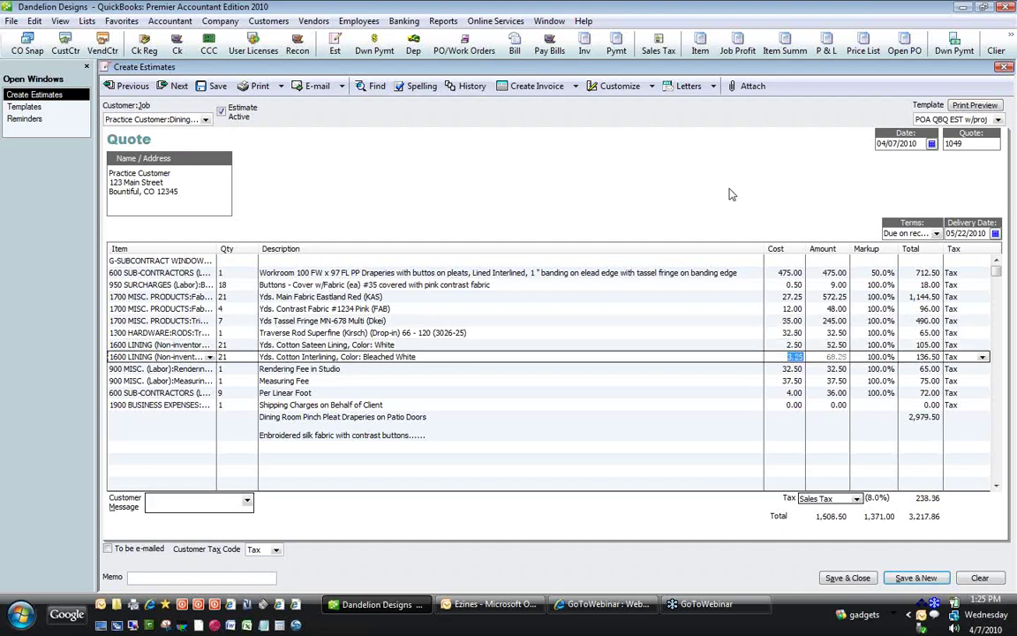
{"action": "key", "text": "Down"}
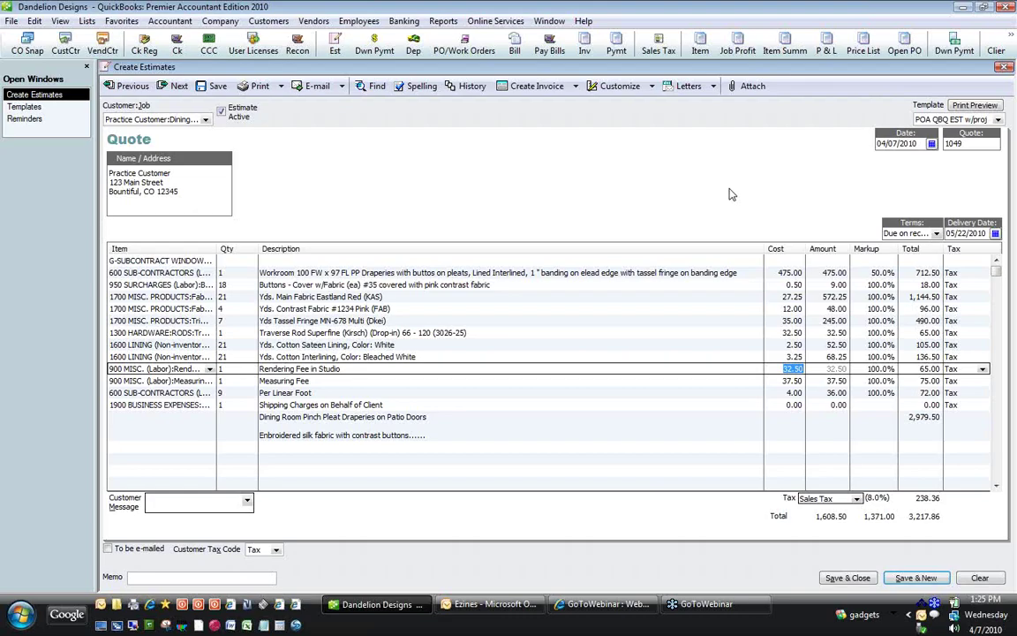
{"action": "key", "text": "Down"}
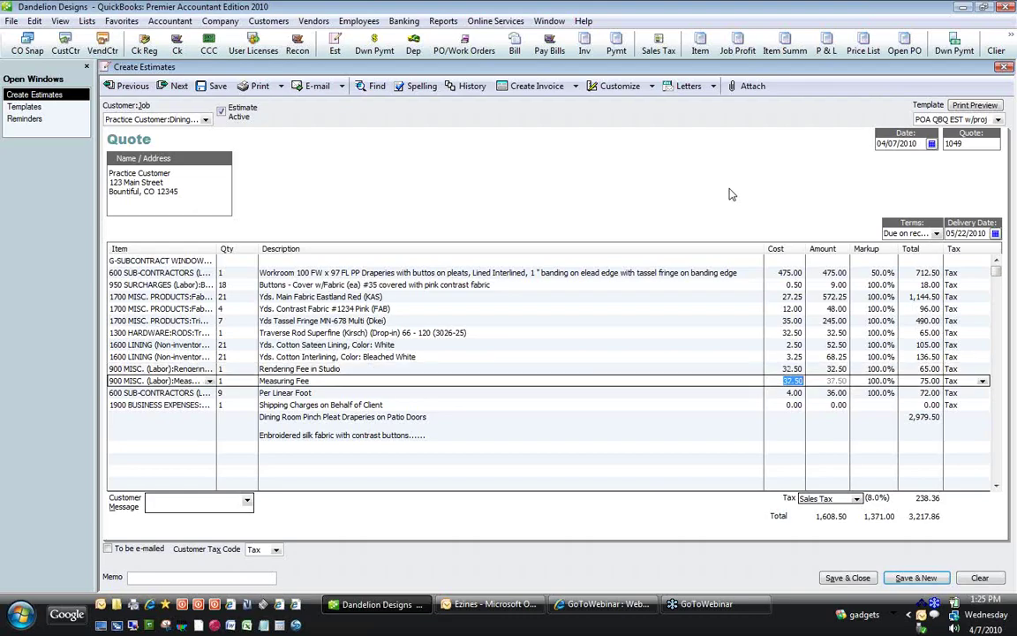
{"action": "key", "text": "Down"}
{"action": "key", "text": "Down"}
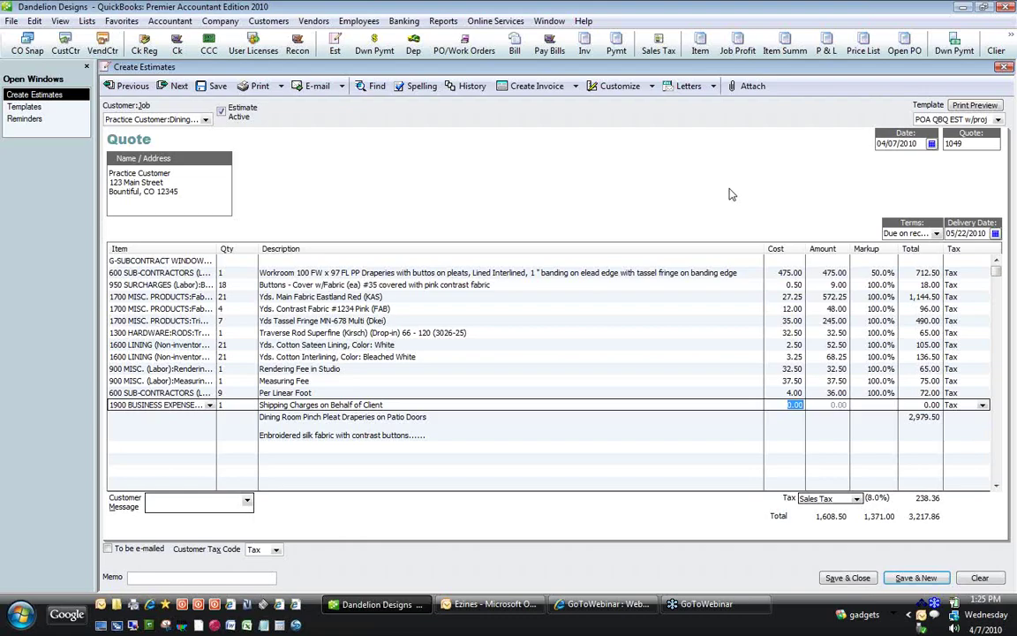
{"action": "type", "text": "45"}
{"action": "key", "text": "Up"}
- Set the markup of the Workroom draperies line to 75%
{"action": "key", "text": "Up"}
{"action": "key", "text": "Up"}
{"action": "key", "text": "Up"}
{"action": "key", "text": "Up"}
{"action": "key", "text": "Up"}
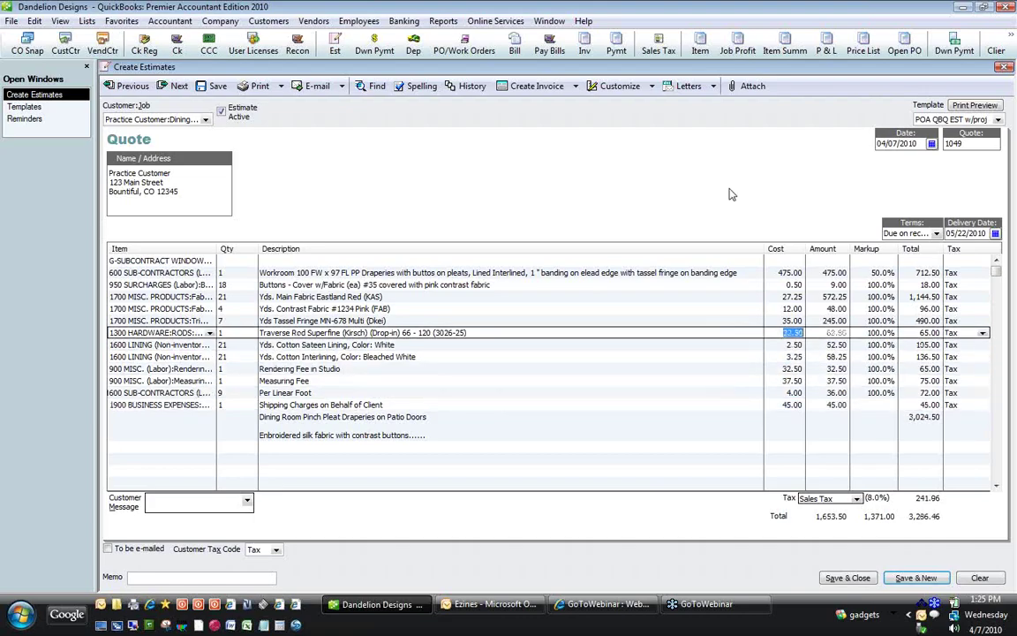
{"action": "key", "text": "Up"}
{"action": "key", "text": "Up"}
{"action": "key", "text": "Up"}
{"action": "key", "text": "Up"}
{"action": "key", "text": "Up"}
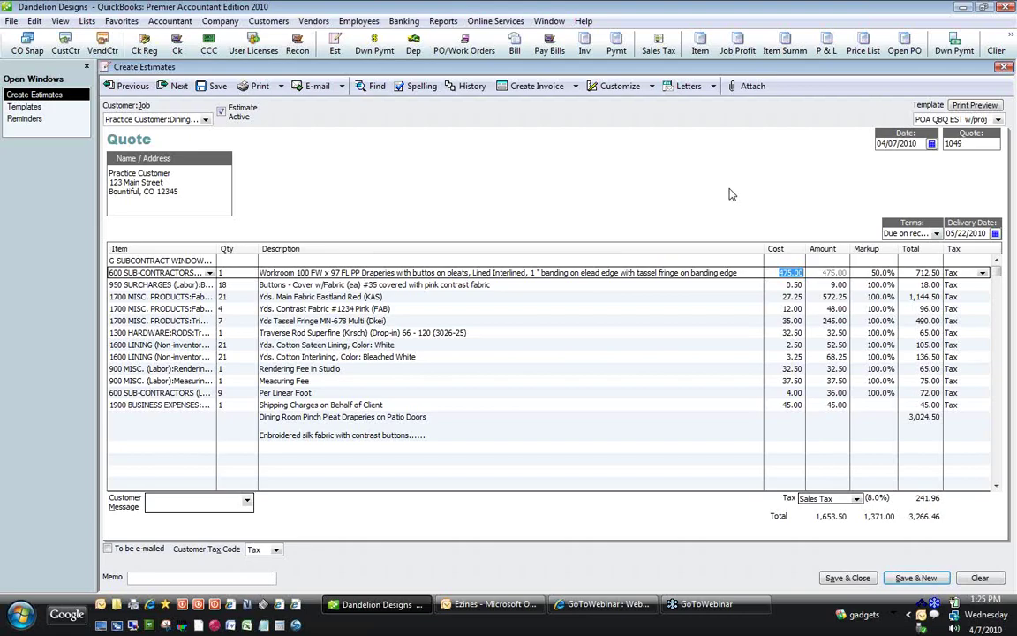
{"action": "left_click", "coordinate": [885, 273]}
{"action": "key", "text": "Down"}
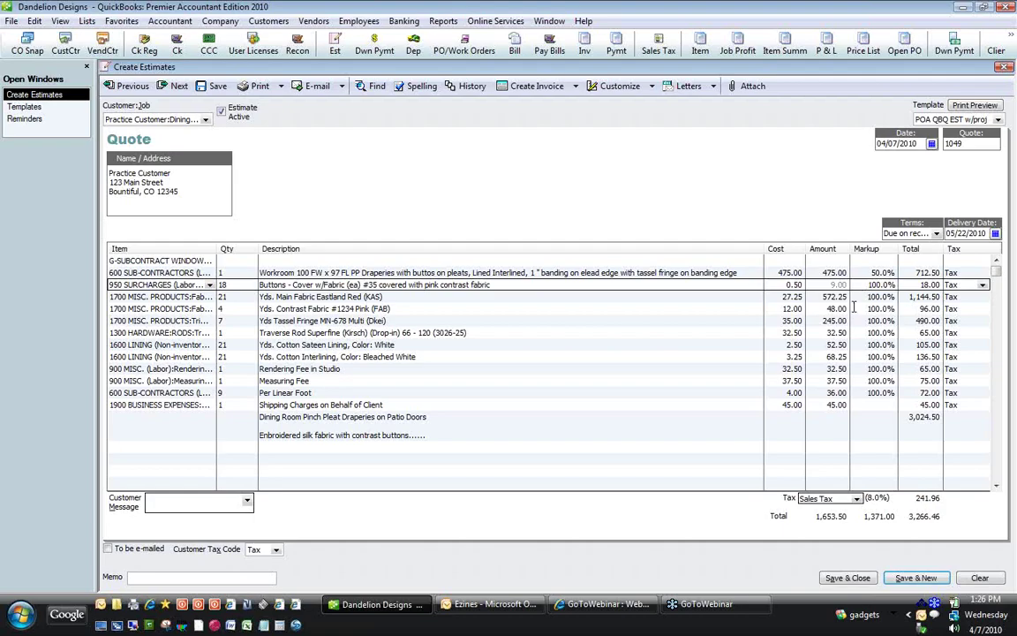
{"action": "left_click", "coordinate": [864, 272]}
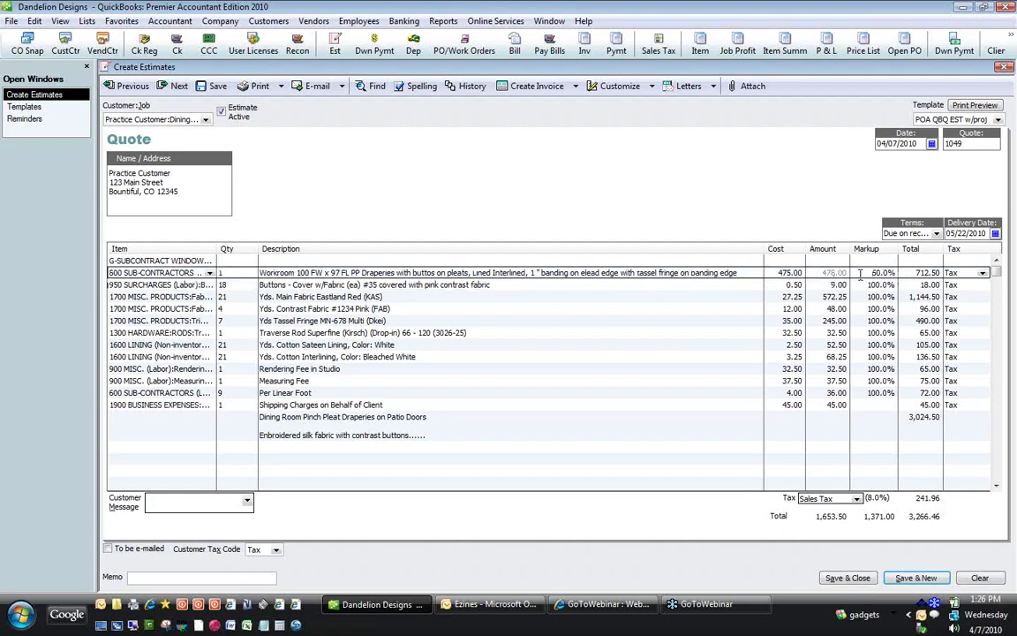
{"action": "left_click", "coordinate": [867, 272]}
{"action": "left_click_drag", "start_coordinate": [866, 272], "coordinate": [874, 273]}
{"action": "type", "text": "75"}
{"action": "key", "text": "Down"}
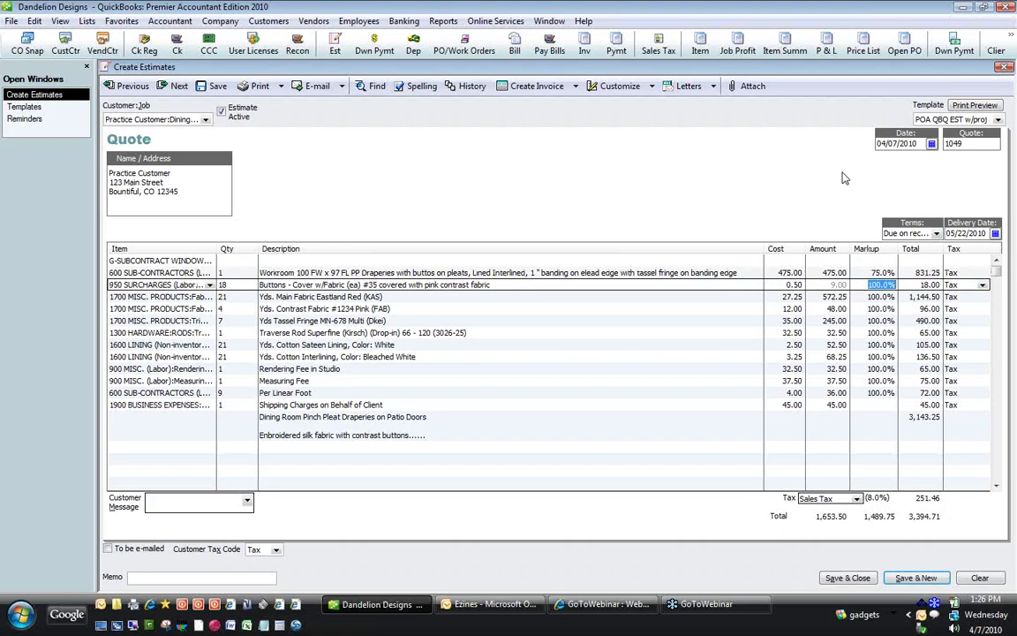
- Set the markup of the covered buttons line to 125% and go through the remaining lines' markups
{"action": "type", "text": "125"}
{"action": "key", "text": "Tab"}
{"action": "key", "text": "Down"}
{"action": "key", "text": "Down"}
{"action": "key", "text": "Down"}
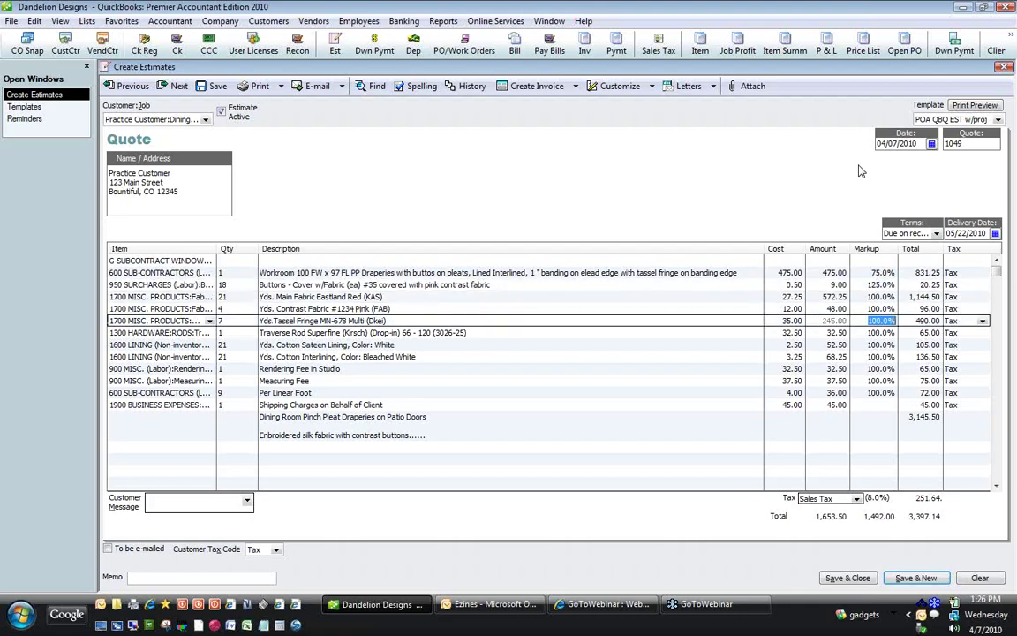
{"action": "key", "text": "Down"}
{"action": "key", "text": "Down"}
{"action": "key", "text": "Down"}
{"action": "key", "text": "Down"}
{"action": "key", "text": "Down"}
{"action": "key", "text": "Down"}
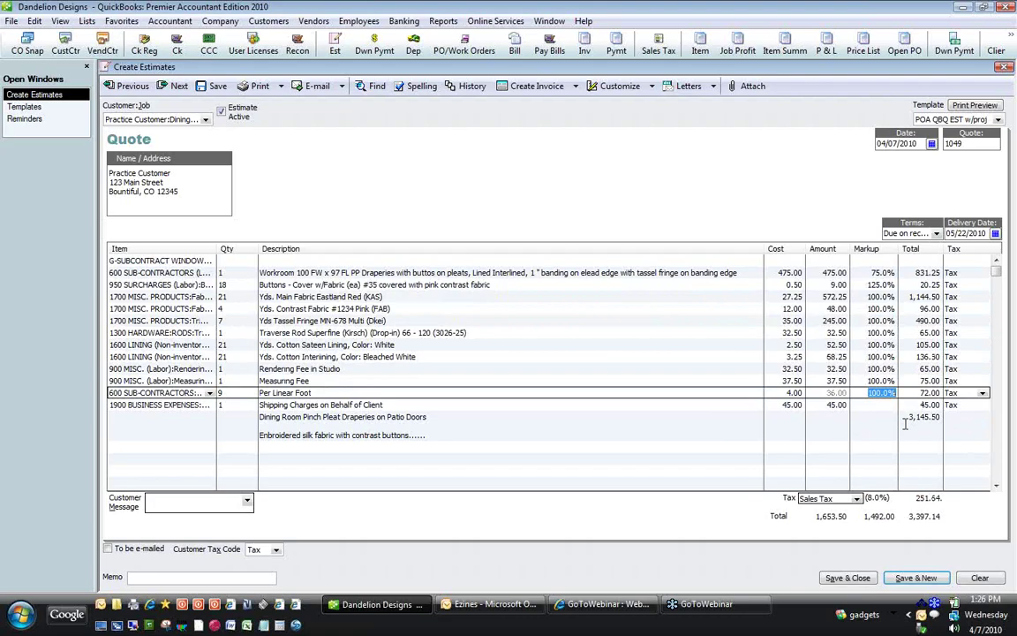
- Override the line totals, with 900 for the Workroom draperies and 35 for the covered buttons
{"action": "left_click", "coordinate": [872, 274]}
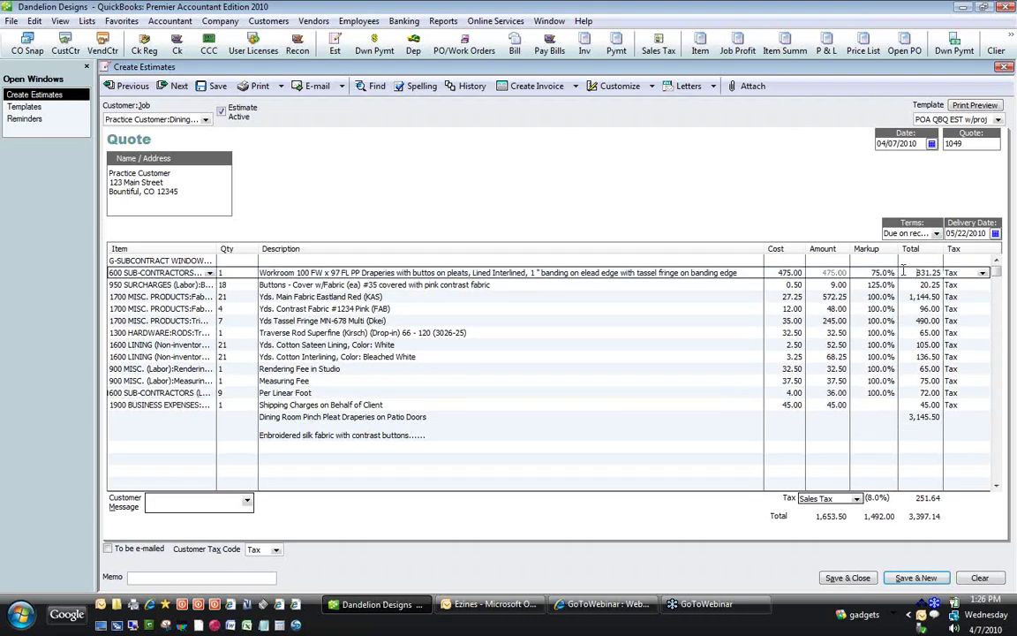
{"action": "left_click", "coordinate": [910, 273]}
{"action": "type", "text": "900"}
{"action": "key", "text": "Down"}
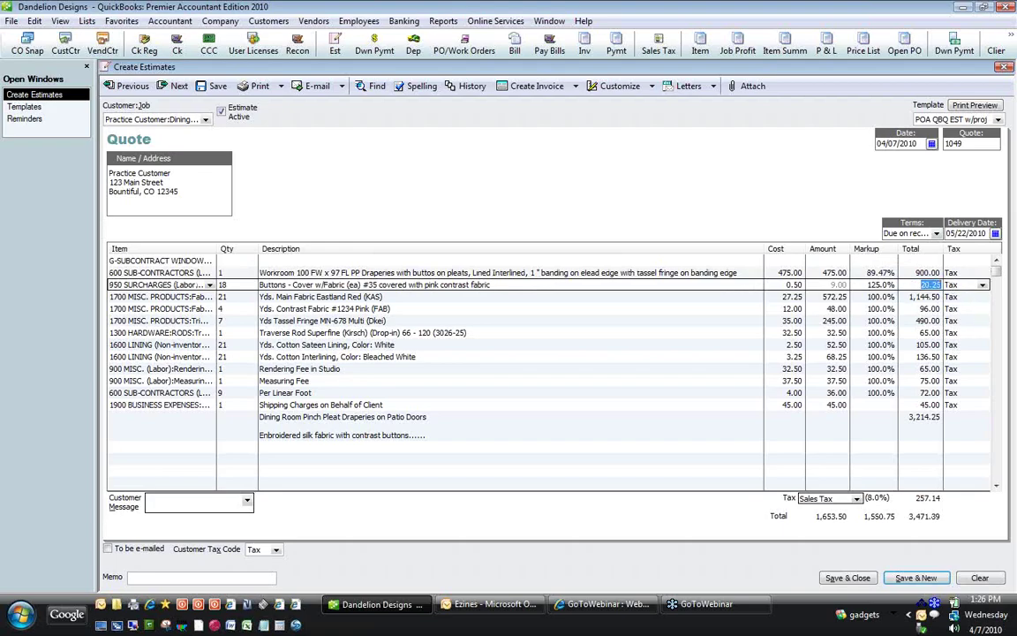
{"action": "type", "text": "35"}
{"action": "key", "text": "Down"}
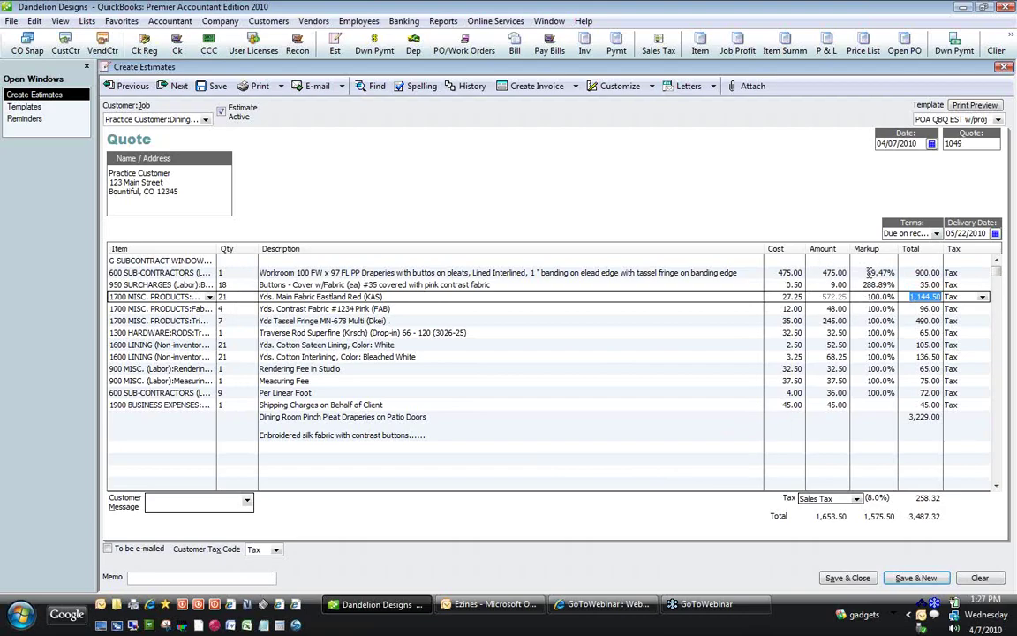
{"action": "left_click", "coordinate": [904, 272]}
{"action": "type", "text": "800.00"}
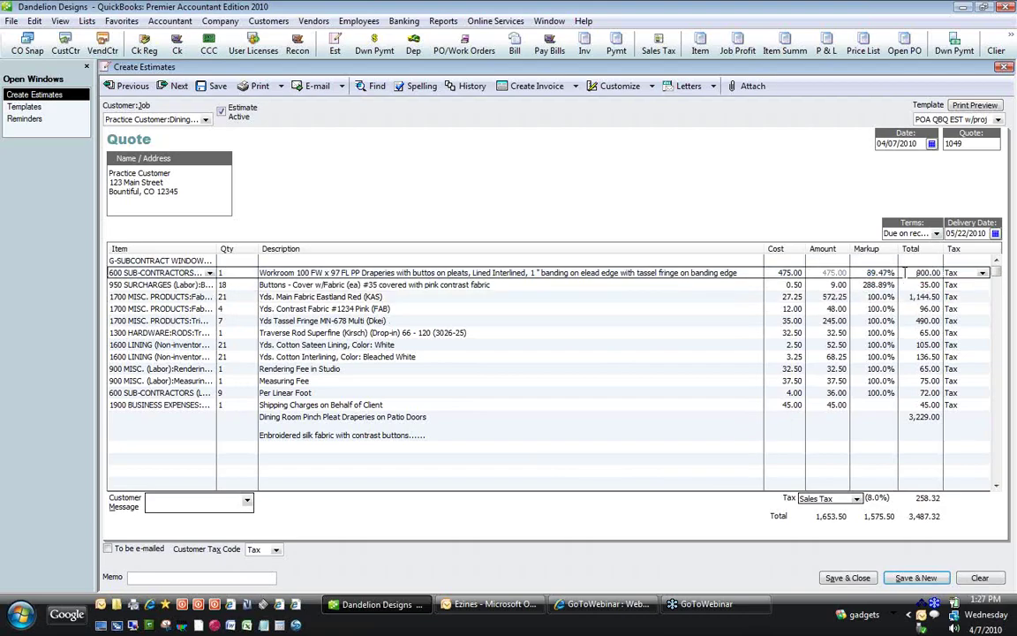
{"action": "key", "text": "ctrl+z"}
- Preview the printed quote, zoom in on its description and totals, and return to the estimate form
{"action": "left_click", "coordinate": [975, 106]}
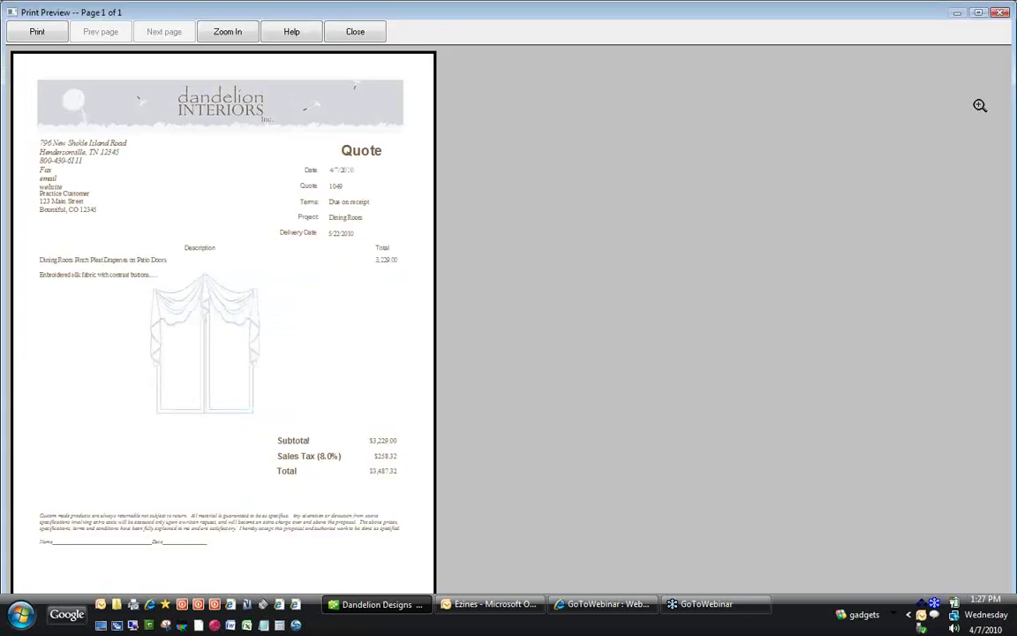
{"action": "left_click", "coordinate": [231, 386]}
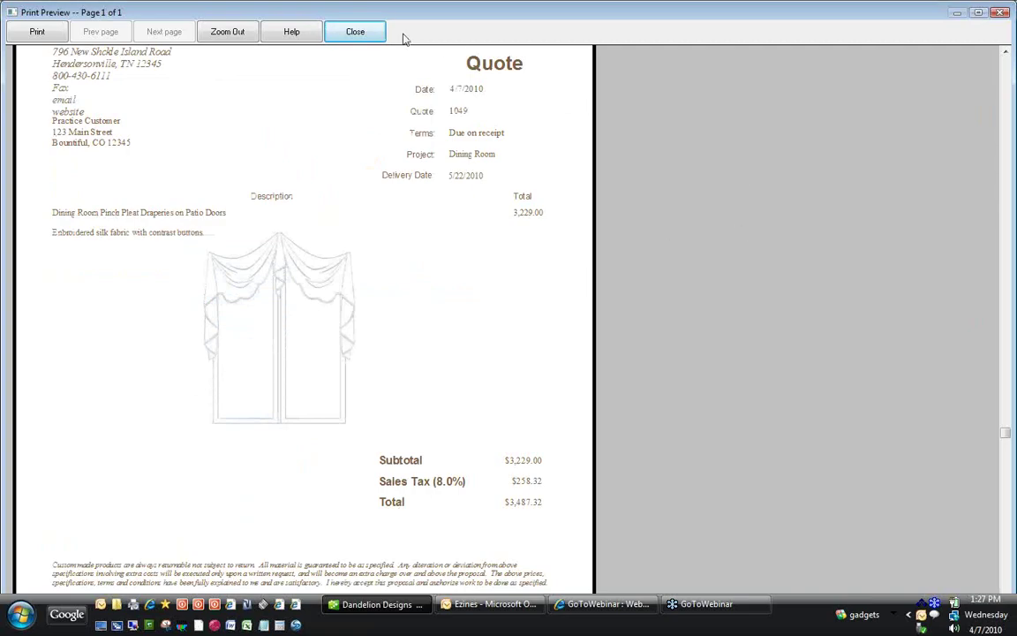
{"action": "left_click", "coordinate": [356, 33]}
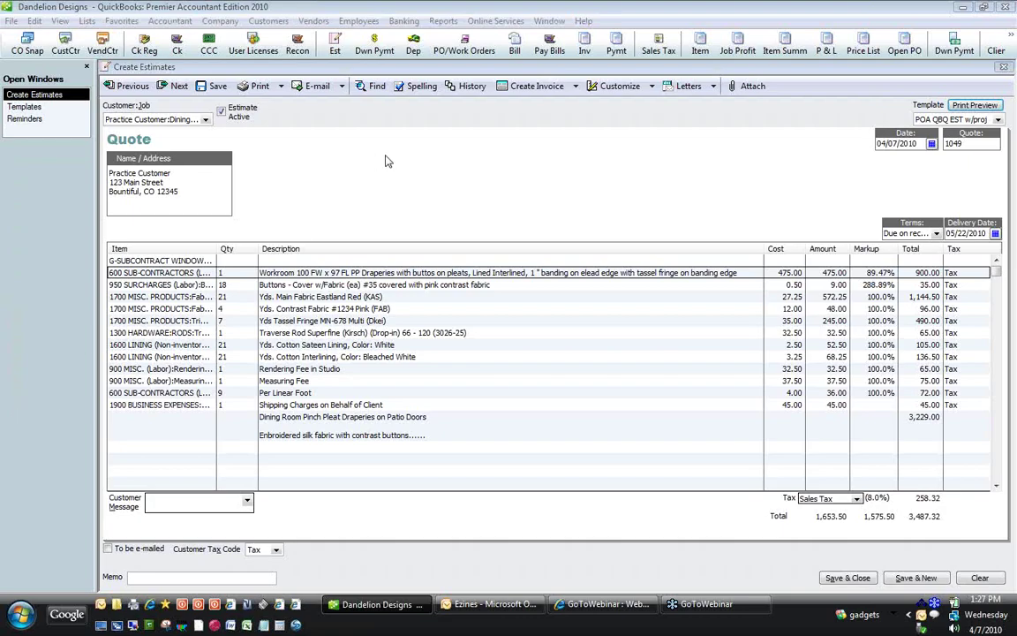
- Resize the estimate's Item and Description columns to give the item names more room while fitting the full costs
{"action": "left_click", "coordinate": [512, 336]}
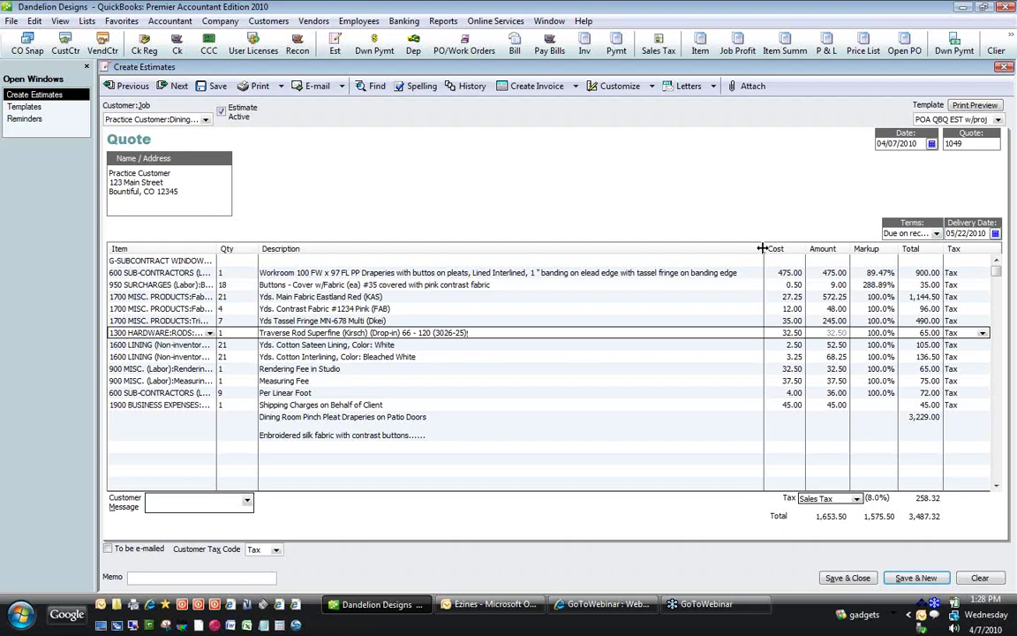
{"action": "left_click_drag", "start_coordinate": [762, 248], "coordinate": [427, 248]}
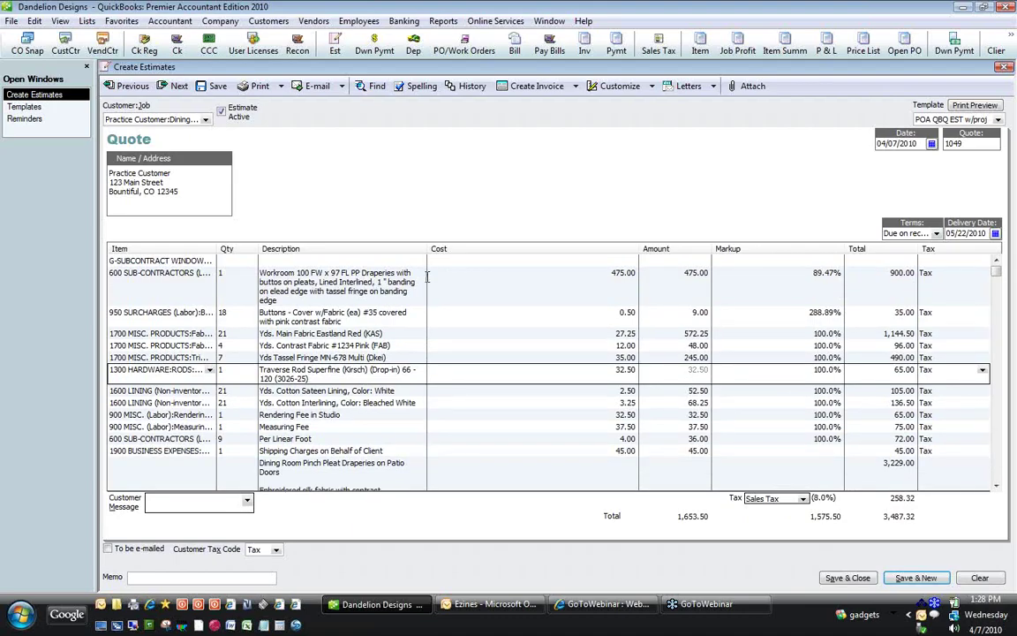
{"action": "left_click_drag", "start_coordinate": [429, 249], "coordinate": [793, 254]}
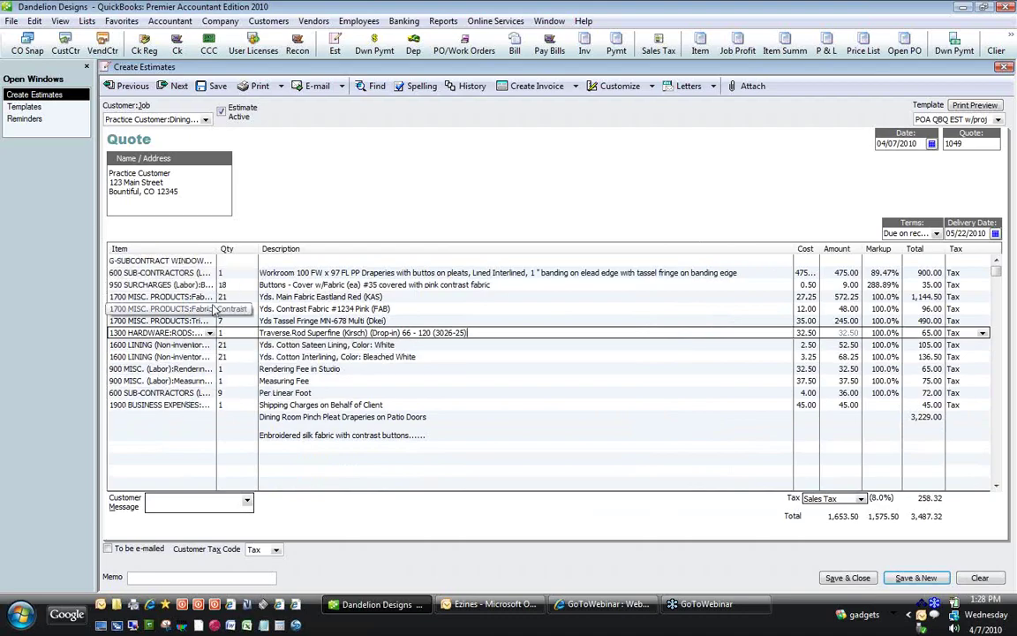
{"action": "left_click_drag", "start_coordinate": [218, 249], "coordinate": [373, 256]}
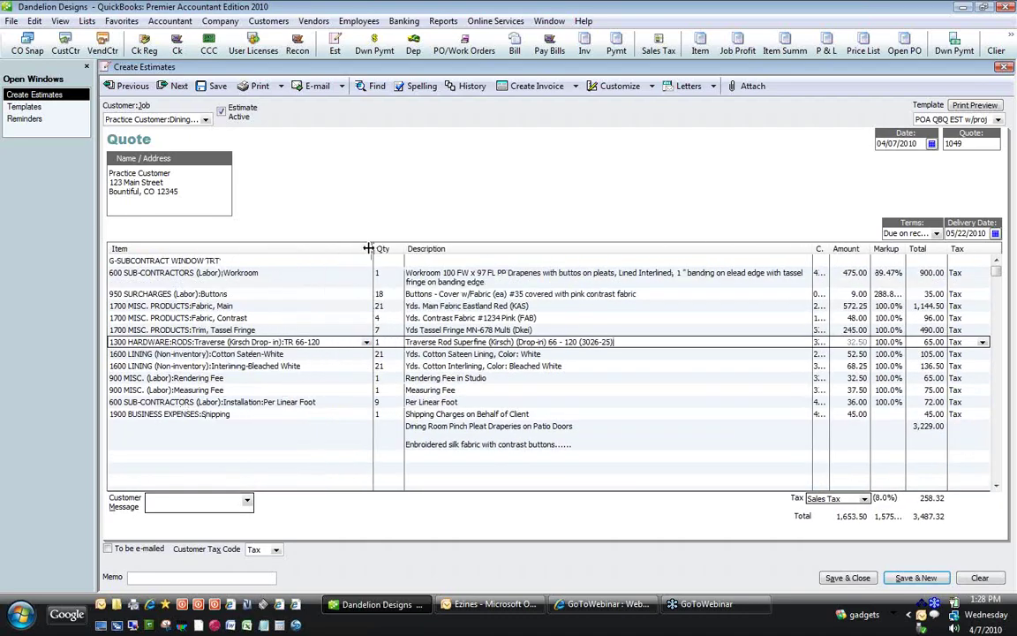
{"action": "left_click_drag", "start_coordinate": [375, 248], "coordinate": [249, 250]}
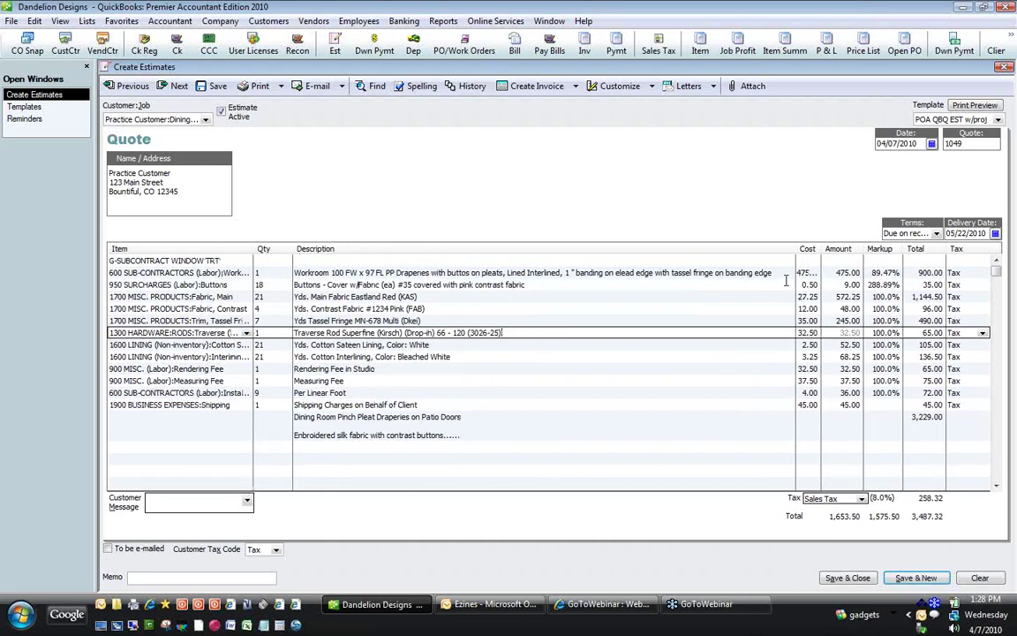
{"action": "mouse_move", "coordinate": [796, 249]}
{"action": "left_mouse_down"}
{"action": "mouse_move", "coordinate": [775, 254]}
{"action": "mouse_move", "coordinate": [787, 252]}
{"action": "left_mouse_up"}
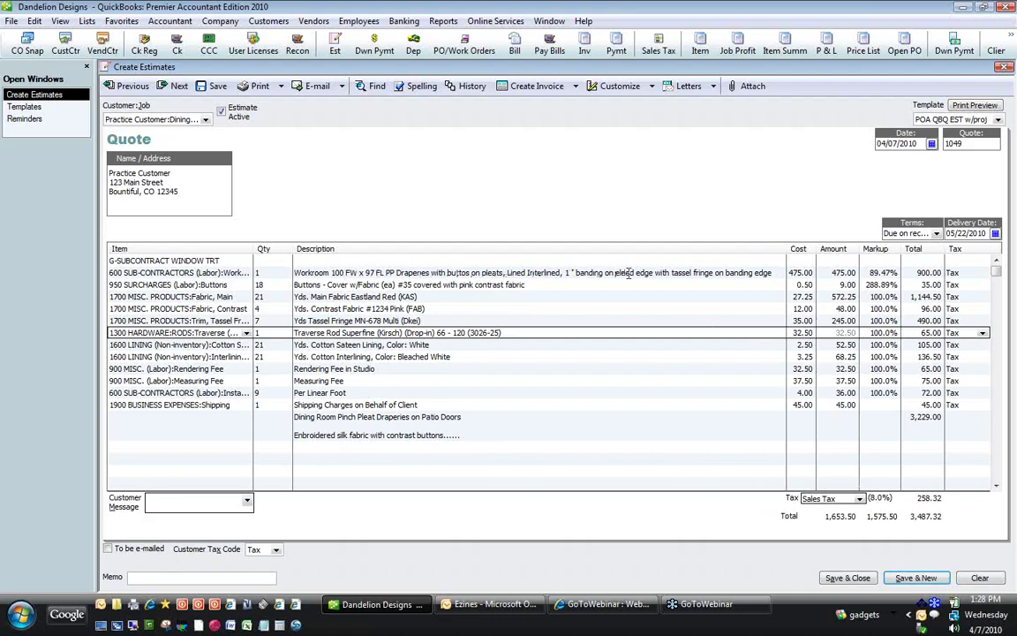
- Generate a Word letter for the dining room quote from the QBQ Estimate Letter with Details template, leaving the signature name and title blank
{"action": "left_click", "coordinate": [772, 274]}
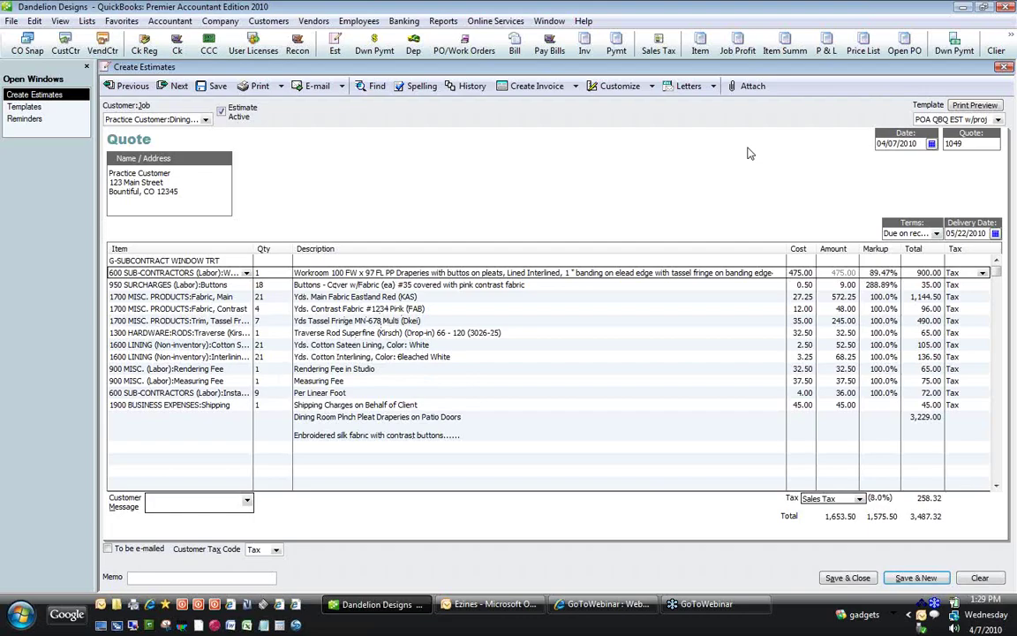
{"action": "left_click", "coordinate": [689, 89]}
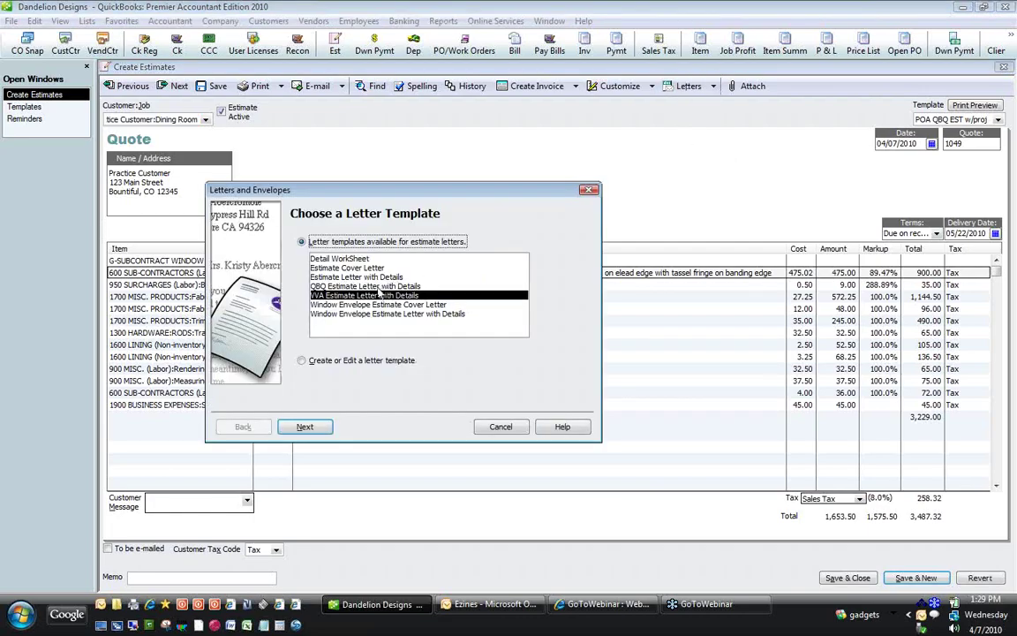
{"action": "left_click", "coordinate": [374, 287]}
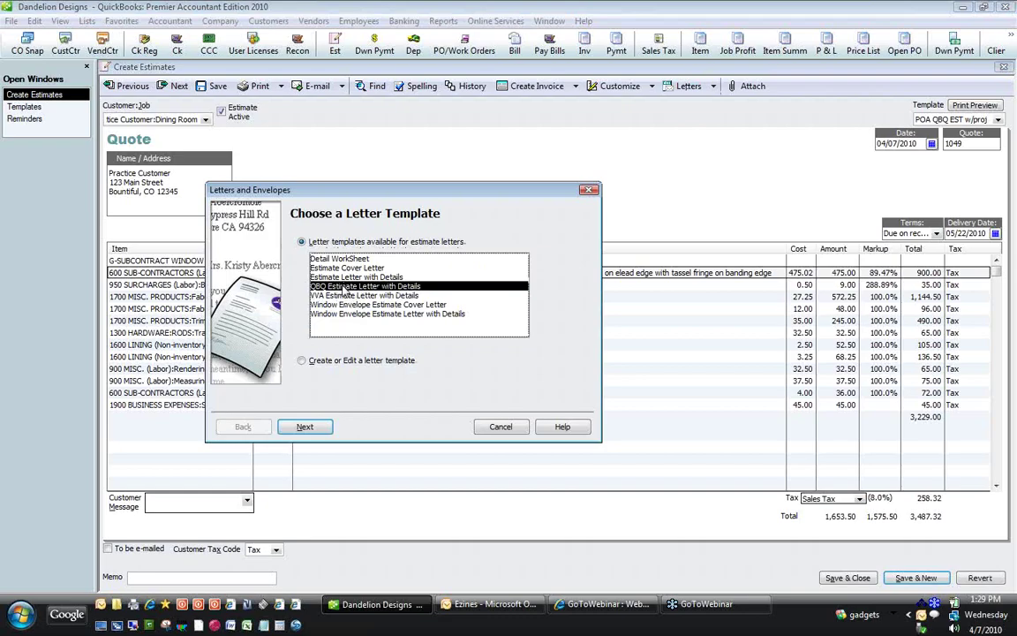
{"action": "left_click", "coordinate": [303, 428]}
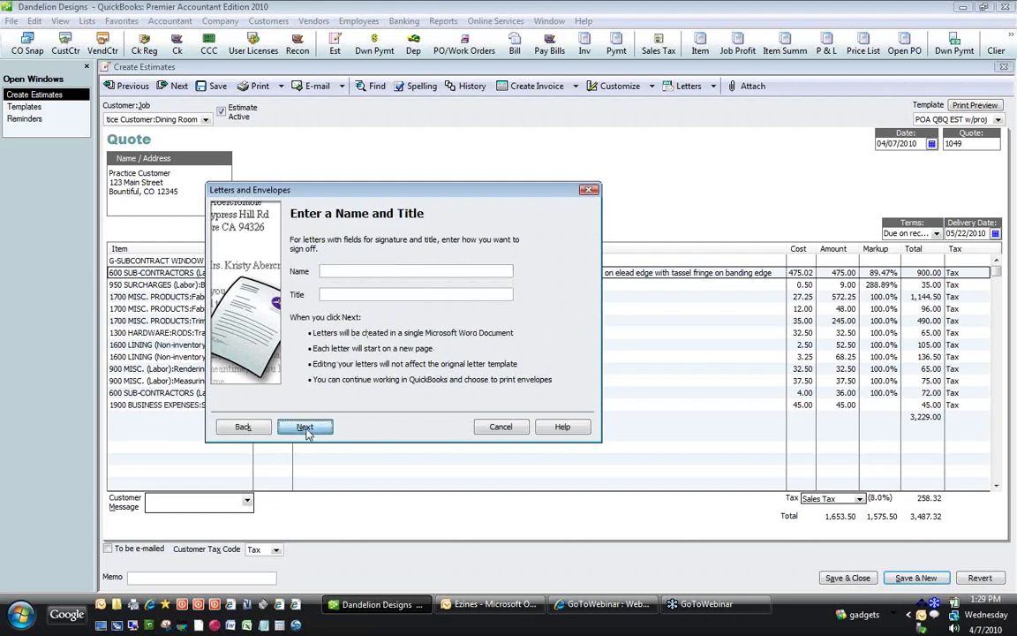
{"action": "left_click", "coordinate": [304, 427]}
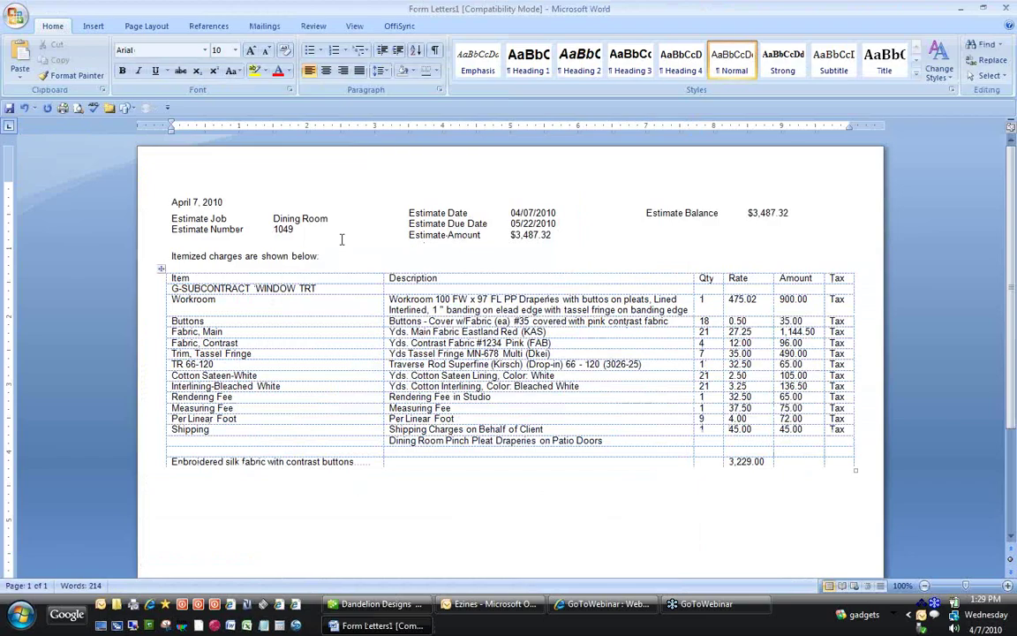
- Compare the itemized charges in the Word letter with the estimate's lines in QuickBooks, ending back at the estimate form
{"action": "left_click", "coordinate": [422, 611]}
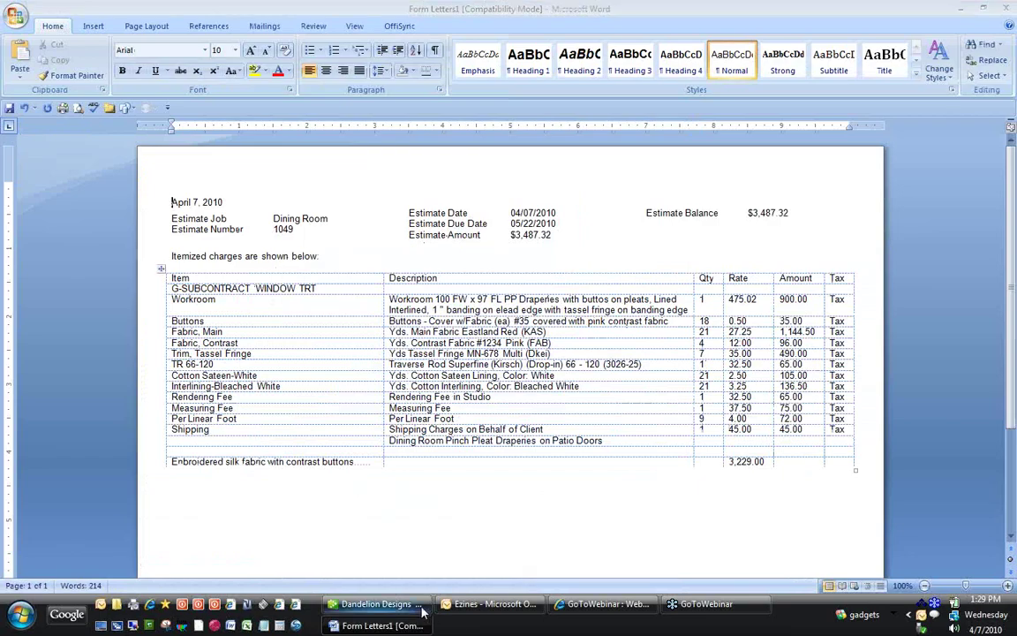
{"action": "left_click", "coordinate": [556, 363]}
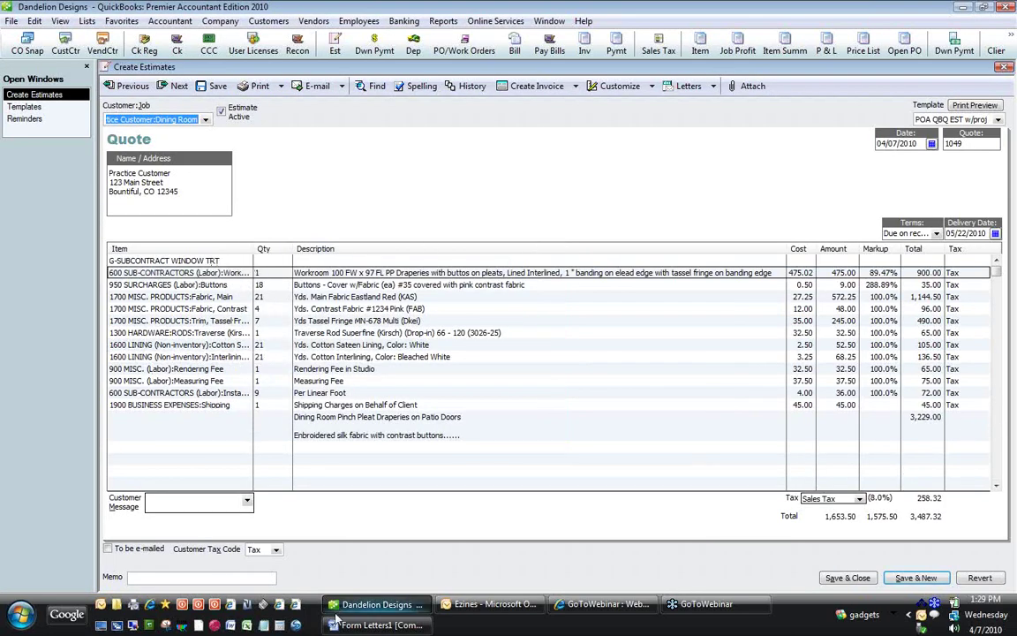
{"action": "left_click", "coordinate": [392, 625]}
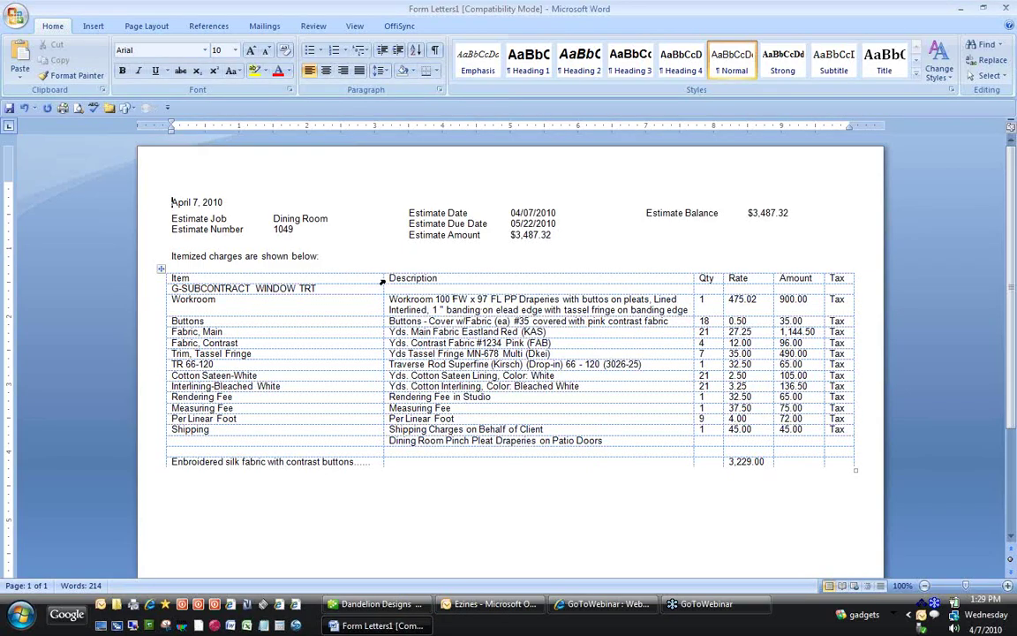
{"action": "left_click", "coordinate": [763, 299]}
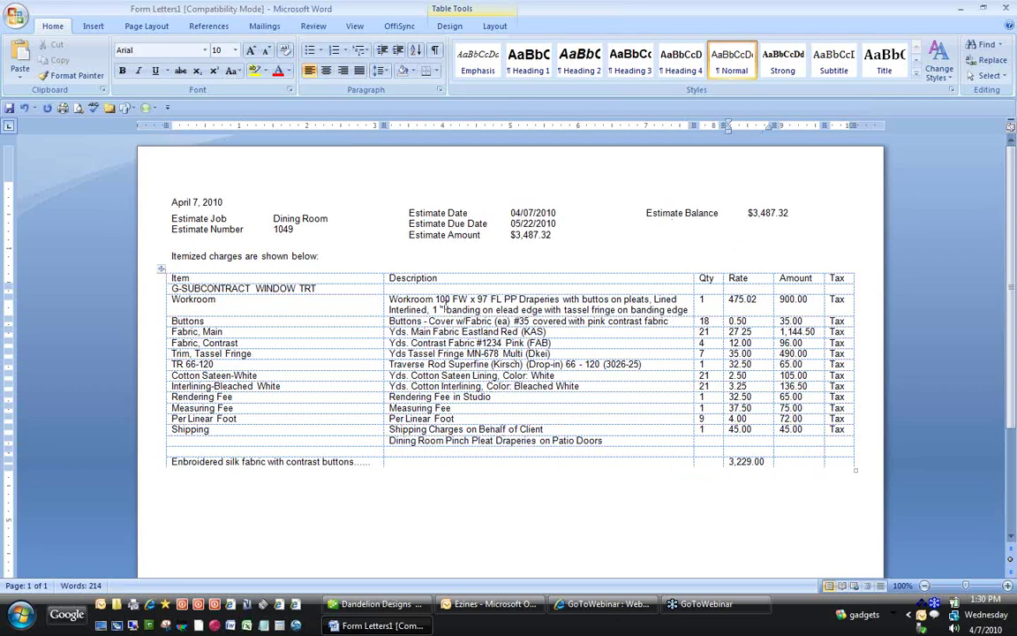
{"action": "left_click", "coordinate": [369, 605]}
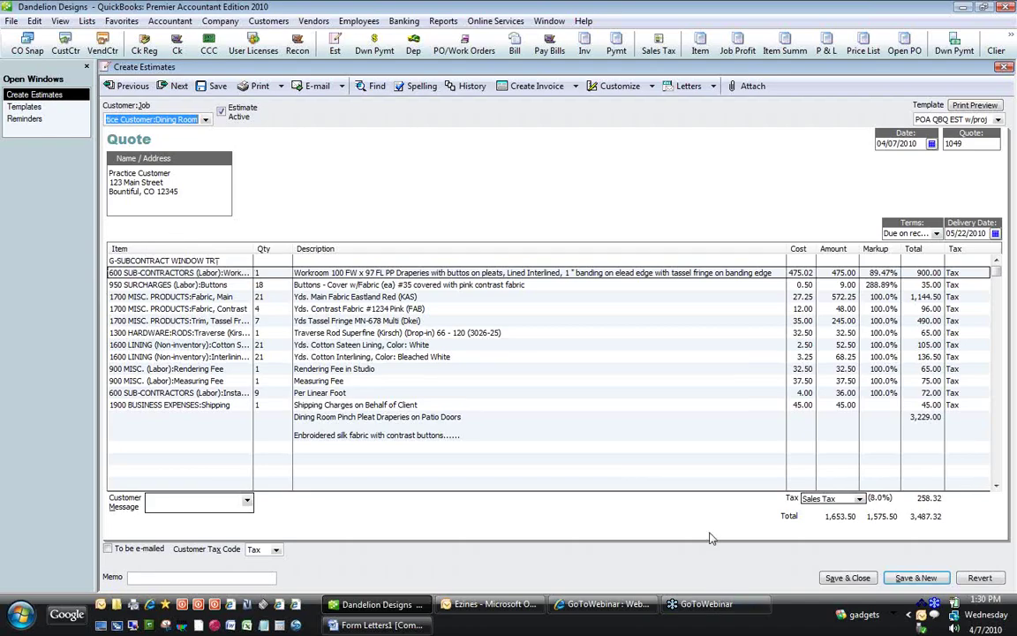
- Record the changes to the dining room quote while going to the preceding estimate, dismissing the spelling check without corrections
{"action": "left_click", "coordinate": [125, 88]}
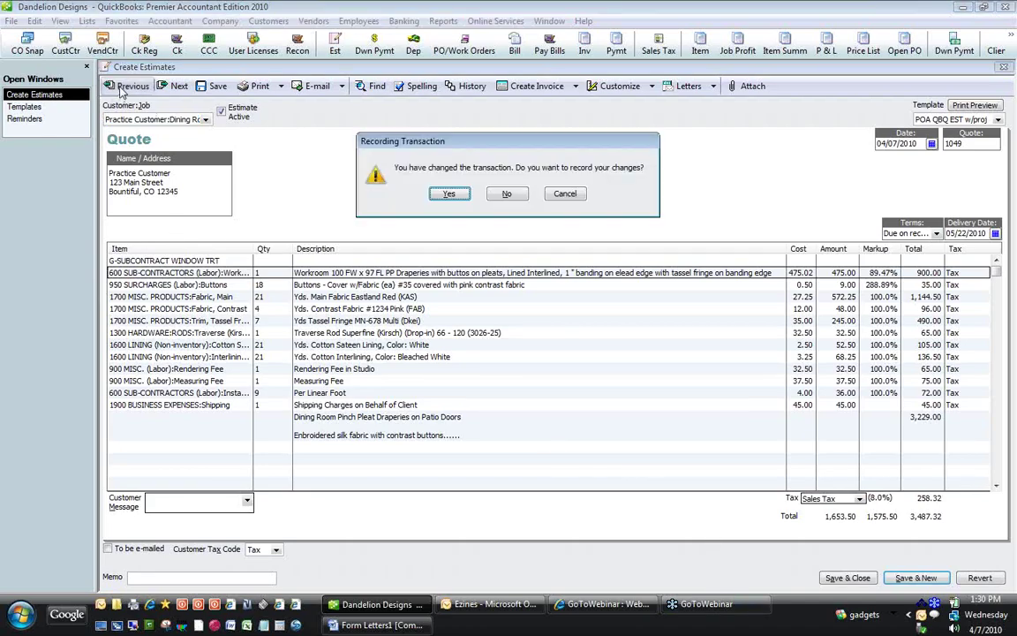
{"action": "left_click", "coordinate": [452, 195]}
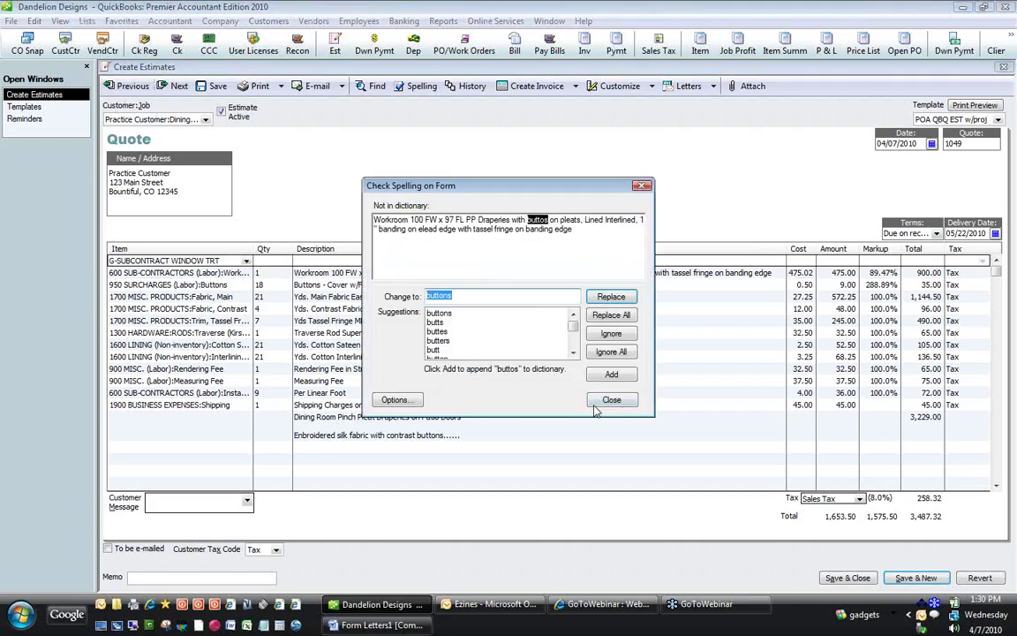
{"action": "left_click", "coordinate": [540, 367]}
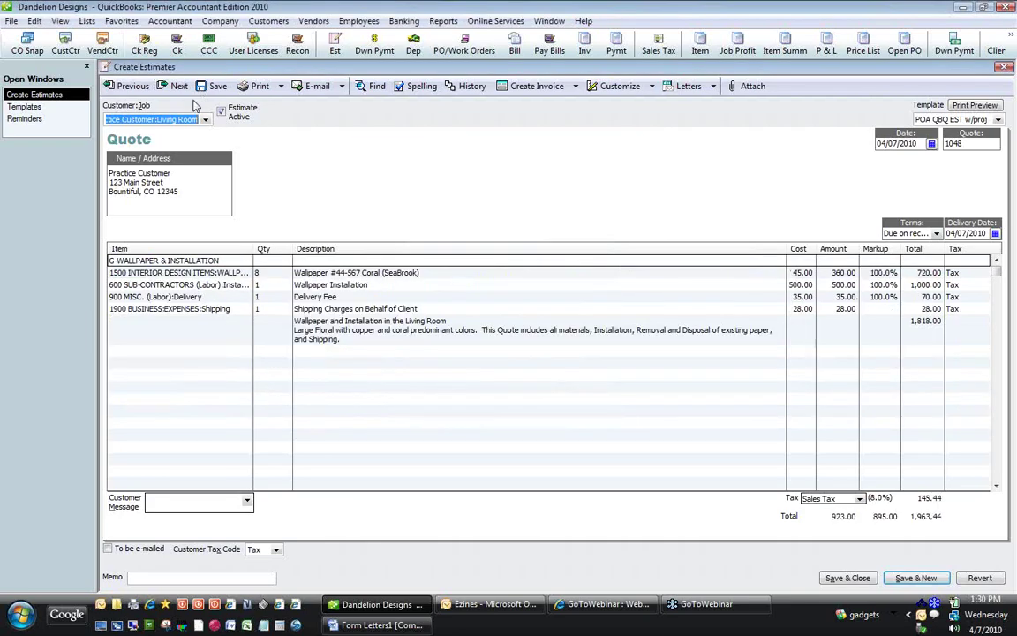
- Browse back through the practice customer's earlier quotes to the oldest dining room proposal, number 1001
{"action": "left_click", "coordinate": [125, 89]}
{"action": "left_click", "coordinate": [124, 89]}
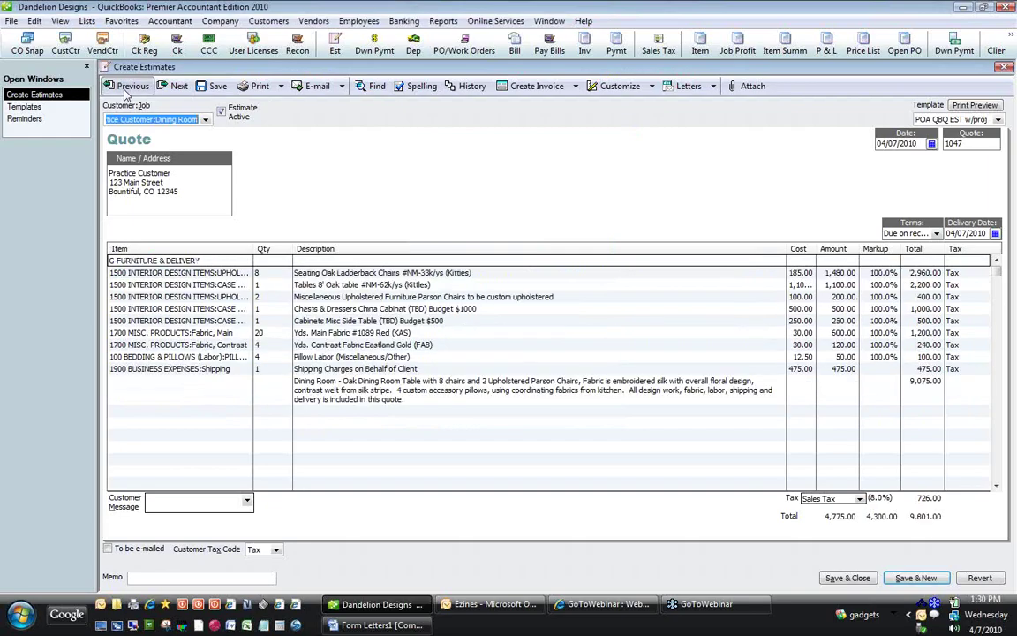
{"action": "left_click", "coordinate": [125, 89]}
{"action": "left_click", "coordinate": [124, 89]}
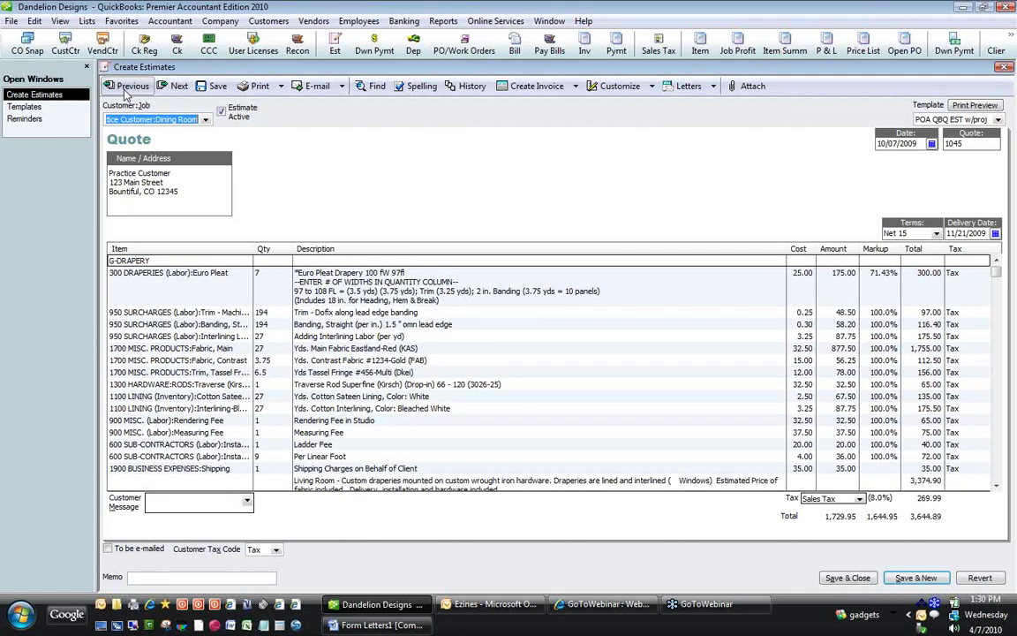
{"action": "left_click", "coordinate": [124, 89]}
{"action": "left_click", "coordinate": [126, 89]}
{"action": "left_click", "coordinate": [127, 89]}
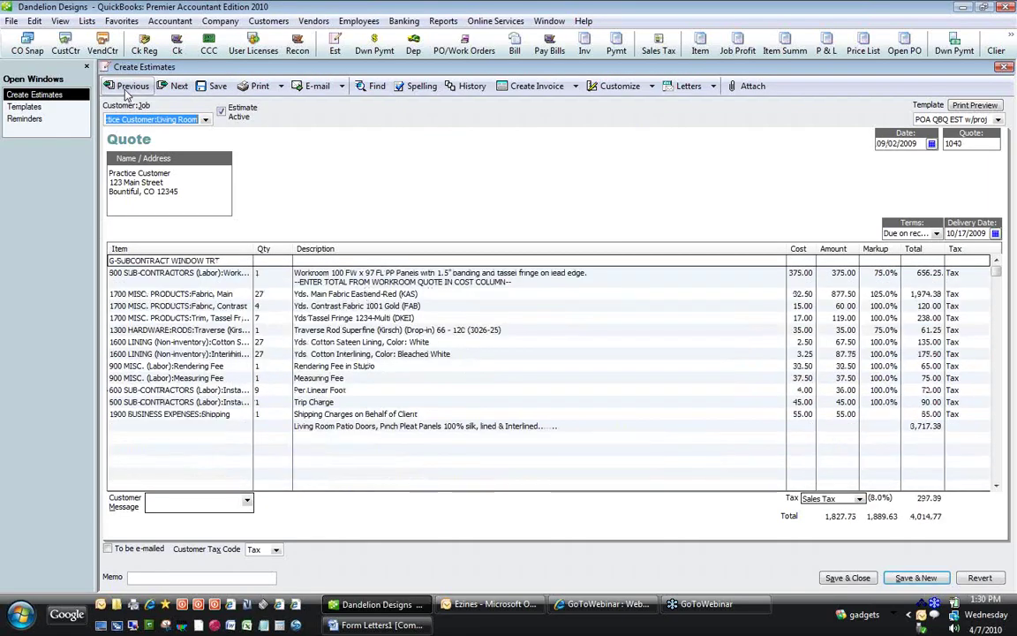
{"action": "left_click", "coordinate": [127, 88]}
{"action": "left_click", "coordinate": [127, 89]}
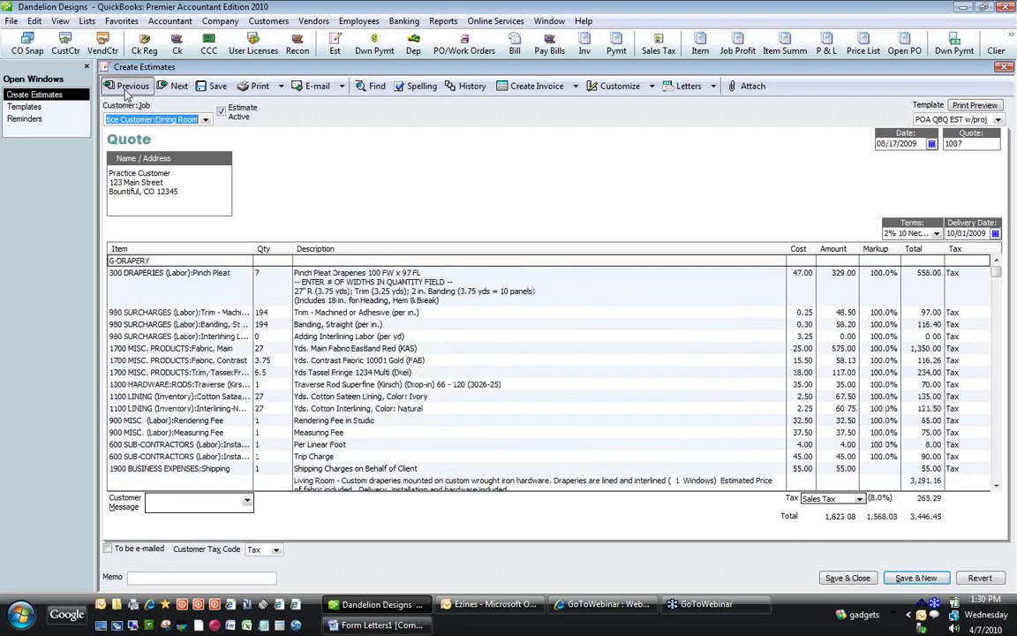
{"action": "left_click", "coordinate": [126, 89]}
{"action": "left_click", "coordinate": [126, 89]}
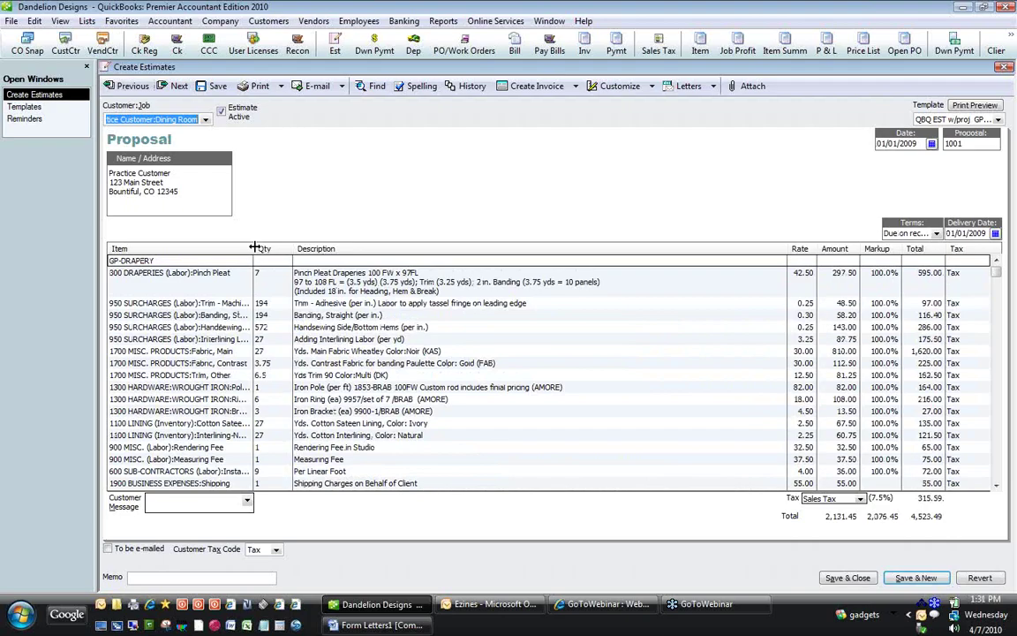
- Widen the Item column on proposal 1001 to fit the item names, and preview its printout before returning to the Pinch Pleat line
{"action": "left_click_drag", "start_coordinate": [254, 248], "coordinate": [289, 247]}
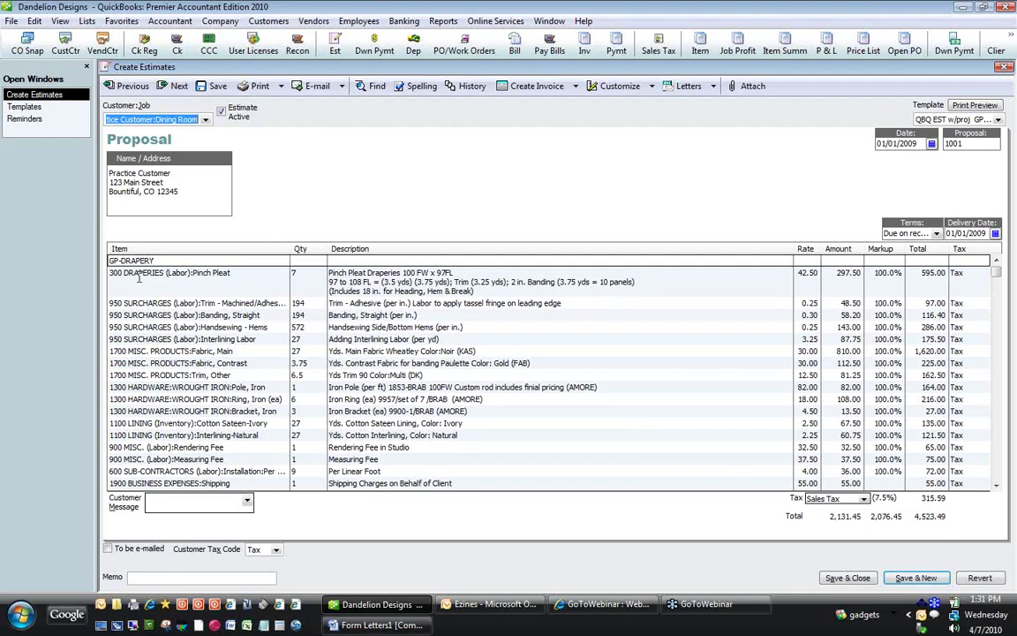
{"action": "left_click", "coordinate": [976, 106]}
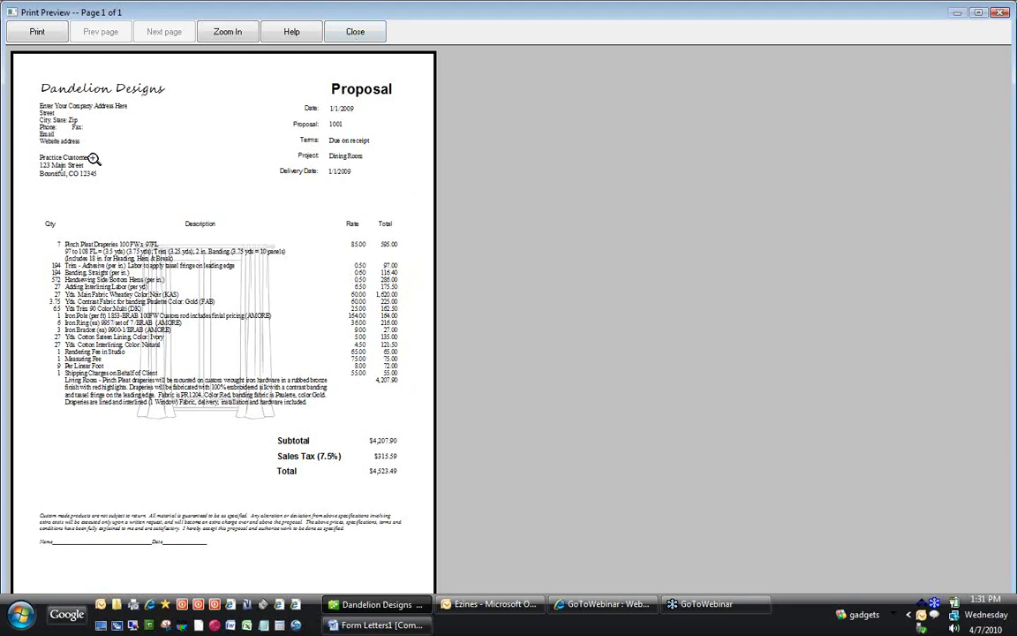
{"action": "left_click", "coordinate": [357, 34]}
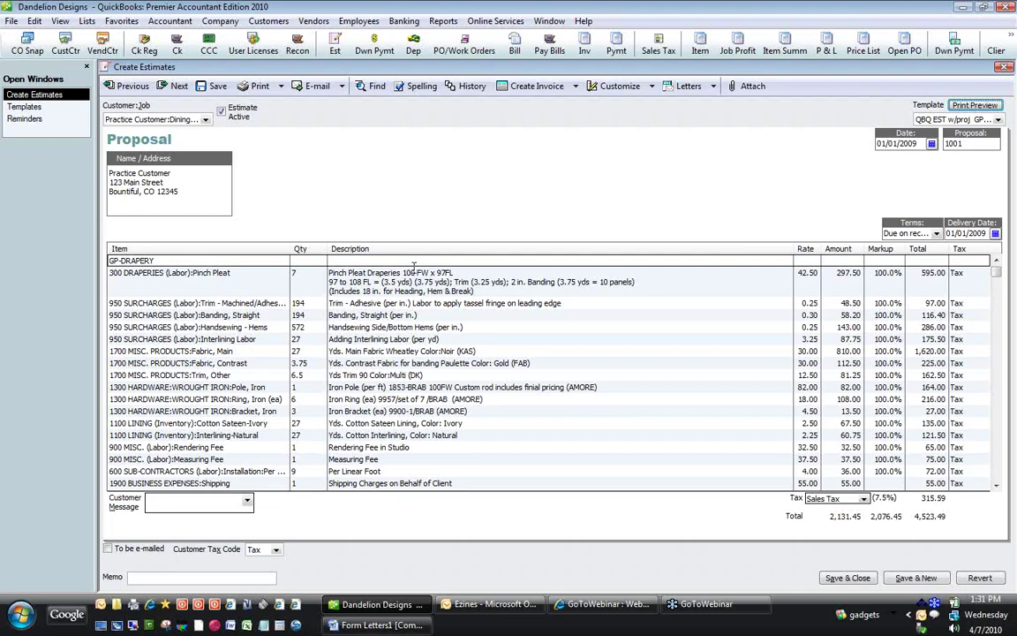
{"action": "left_click", "coordinate": [241, 273]}
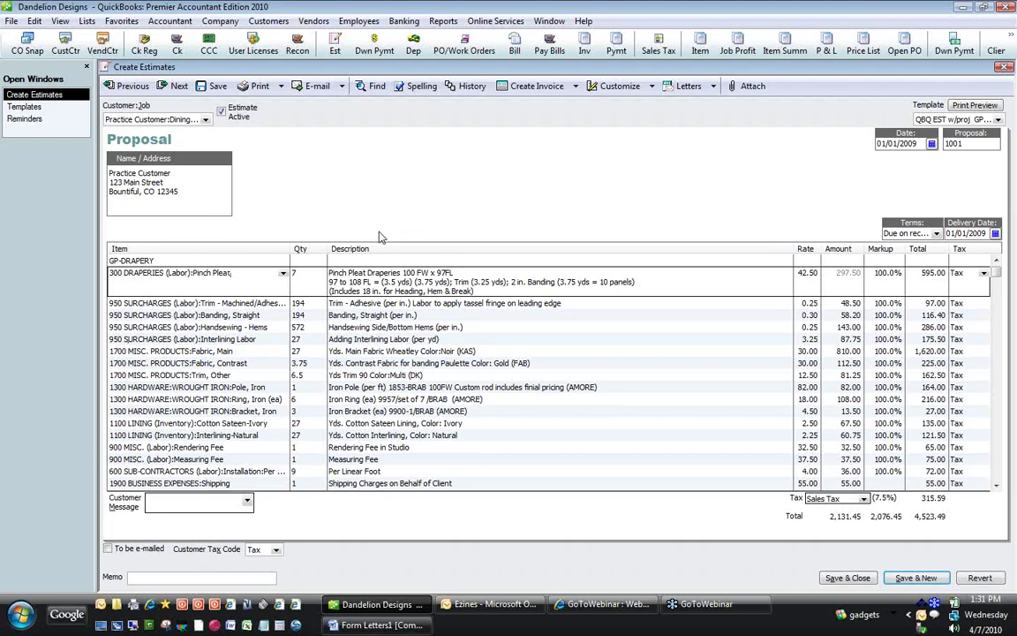
- Start a new blank quote and assign it to the practice customer's Living Room job
{"action": "left_click", "coordinate": [920, 580]}
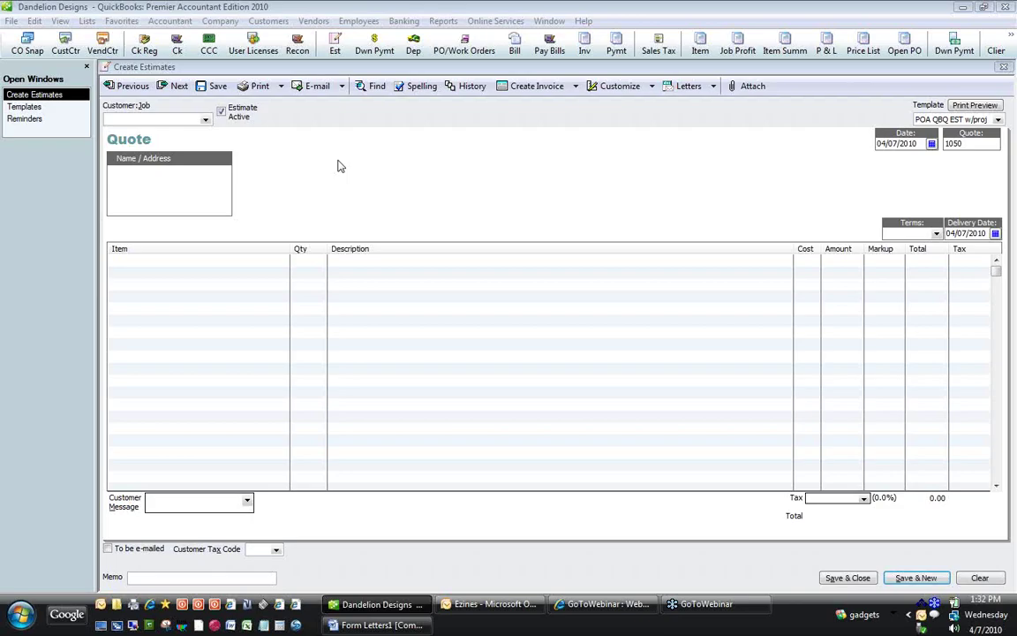
{"action": "left_click", "coordinate": [153, 106]}
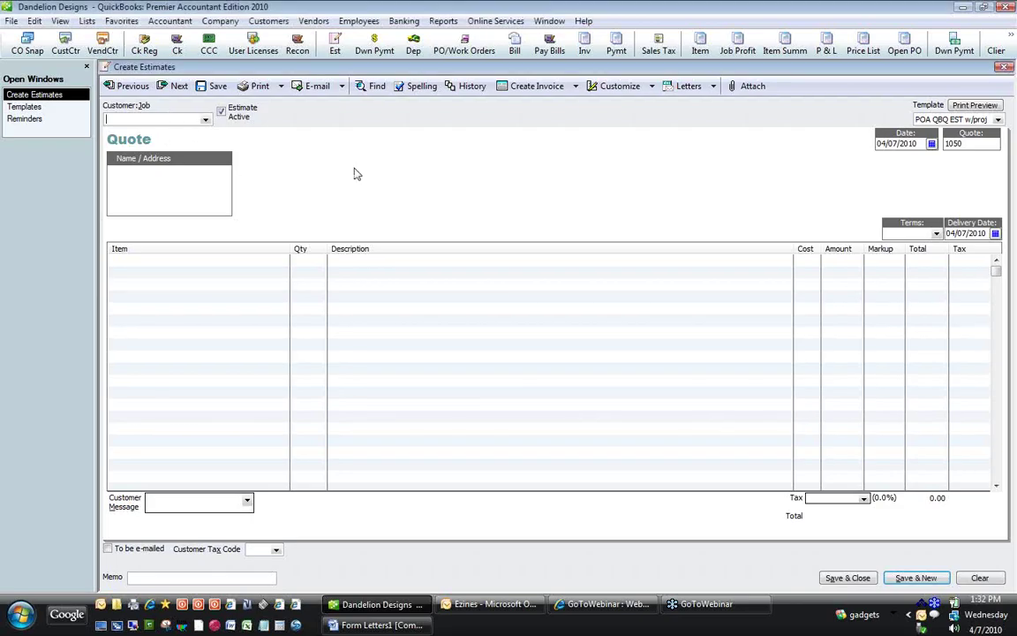
{"action": "type", "text": "Practice Customer"}
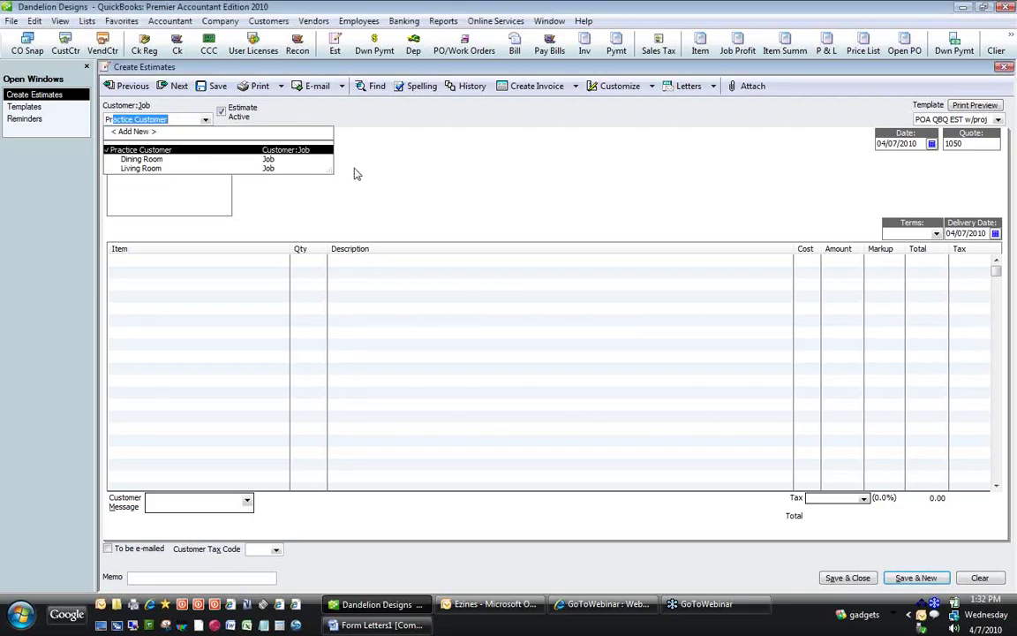
{"action": "key", "text": "Down"}
{"action": "key", "text": "Down"}
{"action": "key", "text": "Tab"}
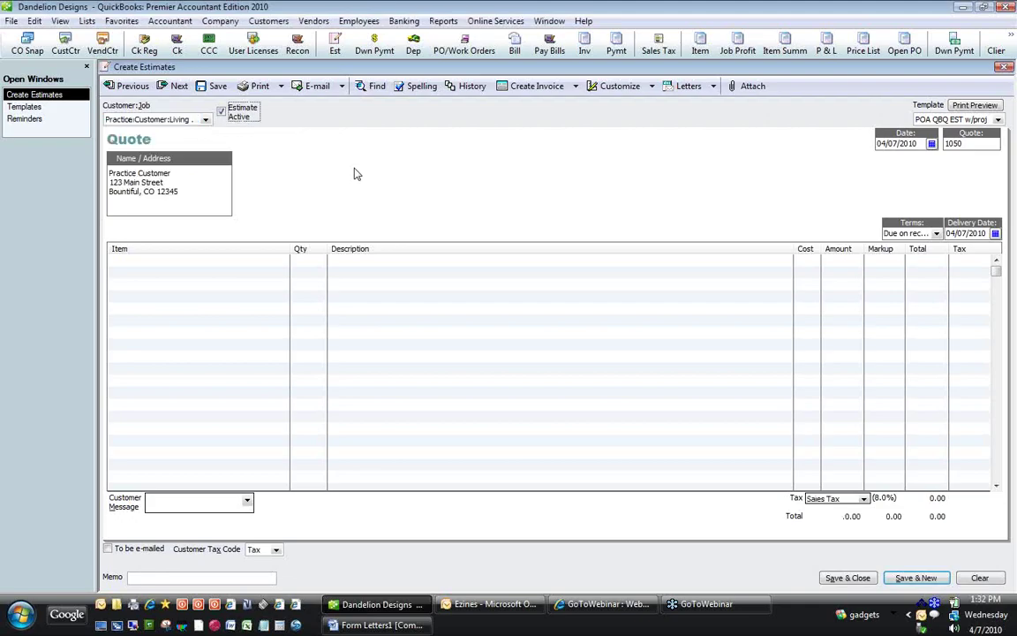
- Keep the new quote's template, date, number and address, and set its payment terms to Net 60
{"action": "key", "text": "Tab"}
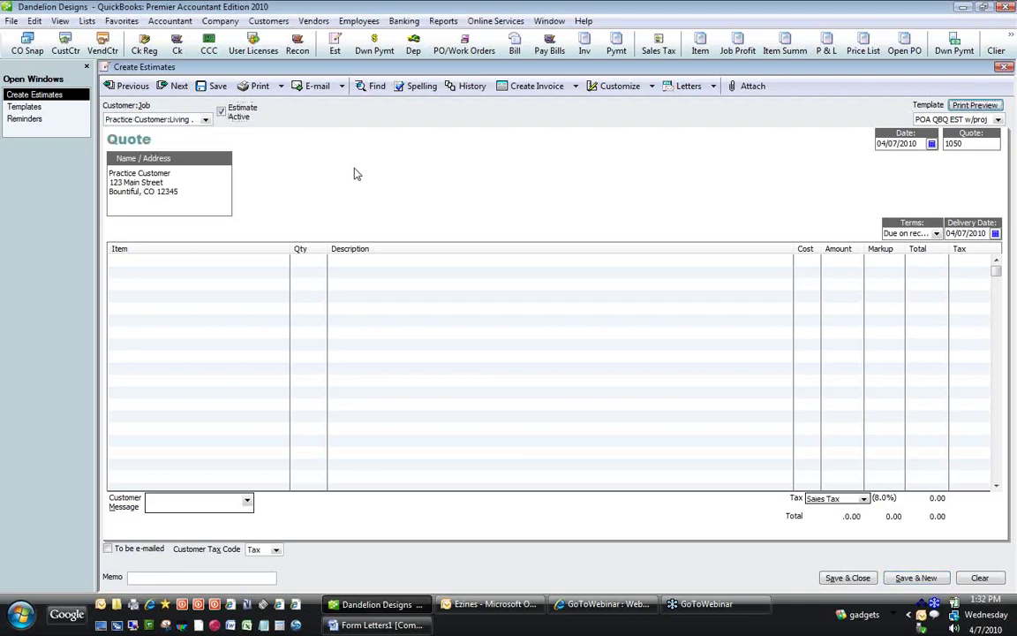
{"action": "key", "text": "Tab"}
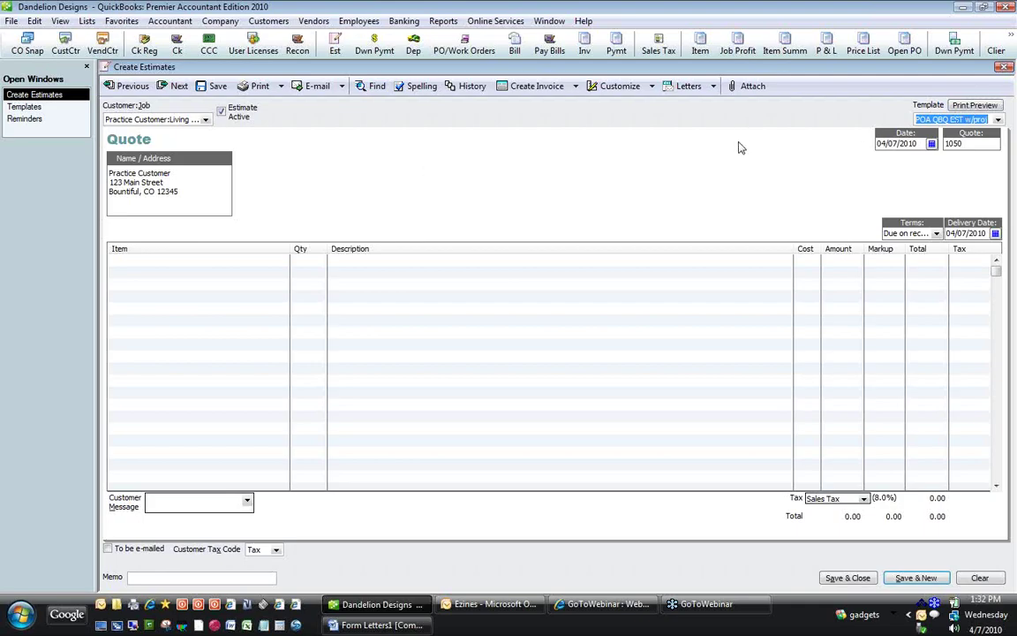
{"action": "key", "text": "Tab"}
{"action": "key", "text": "Tab"}
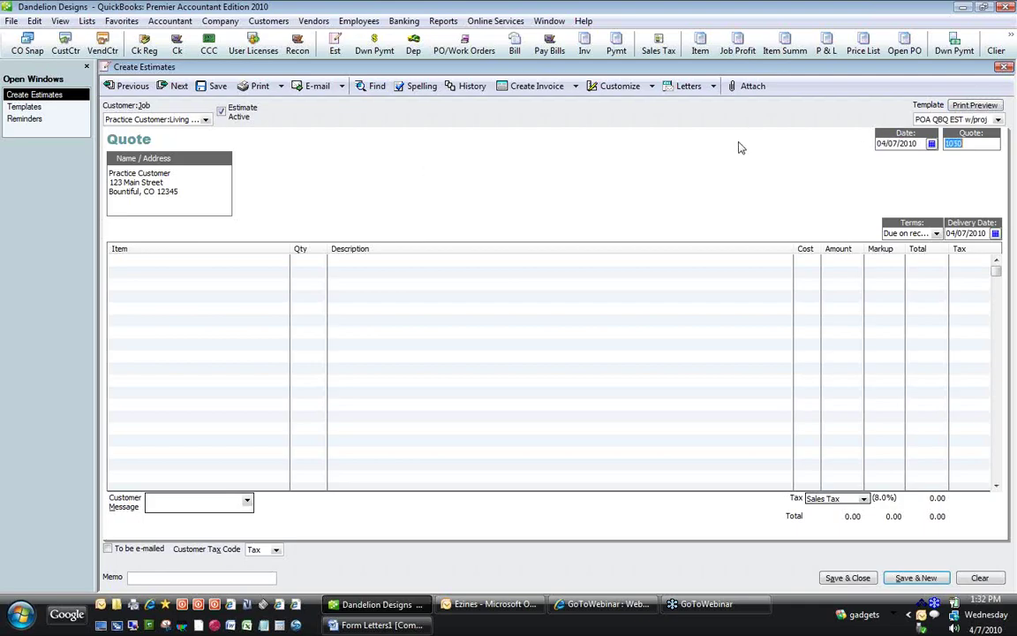
{"action": "key", "text": "Tab"}
{"action": "key", "text": "Tab"}
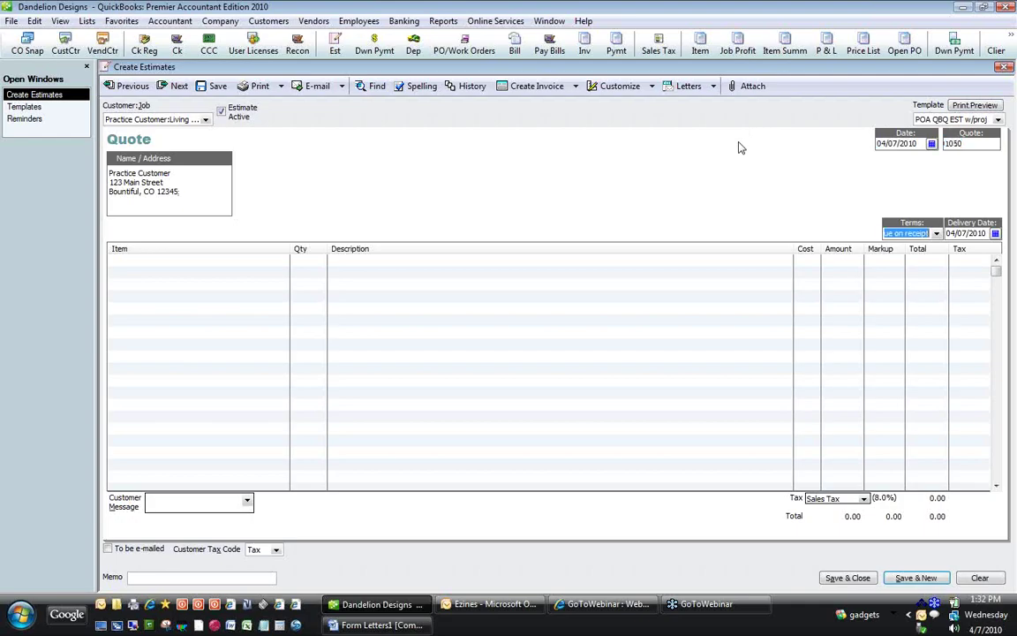
{"action": "left_click", "coordinate": [936, 234]}
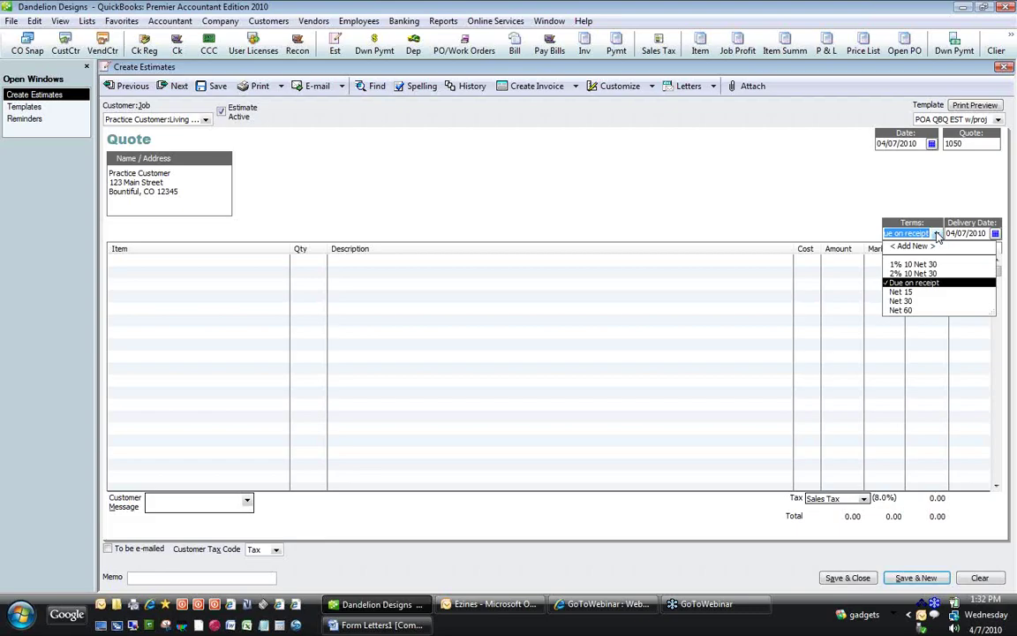
{"action": "left_click", "coordinate": [902, 310]}
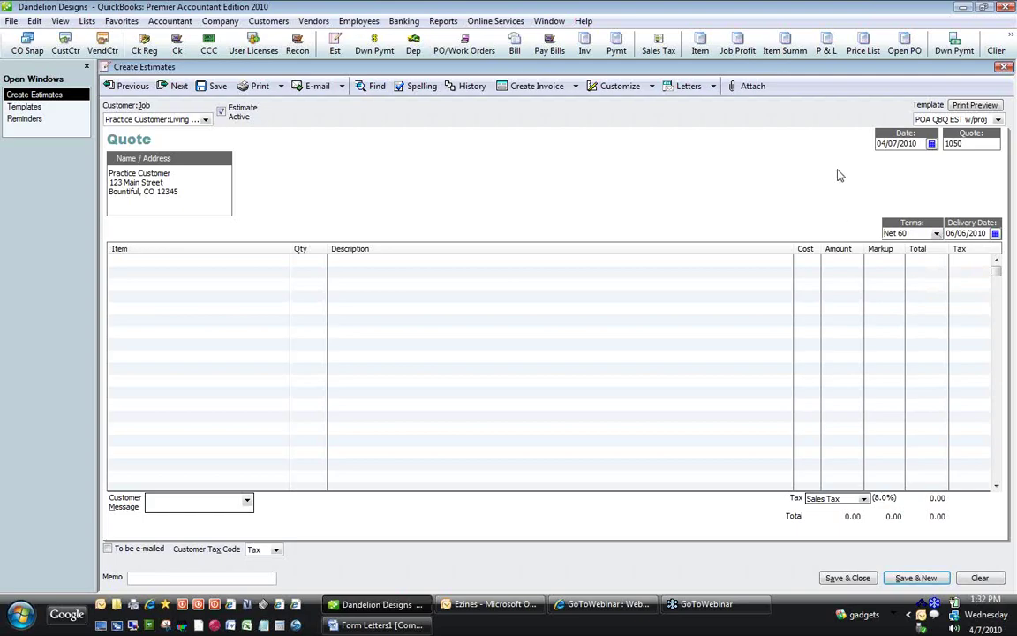
- Set the new quote's delivery date to 05/22/2010 and move to the first item line
{"action": "key", "text": "Tab"}
{"action": "key", "text": "bracketright"}
{"action": "key", "text": "bracketright"}
{"action": "key", "text": "bracketright"}
{"action": "key", "text": "Tab"}
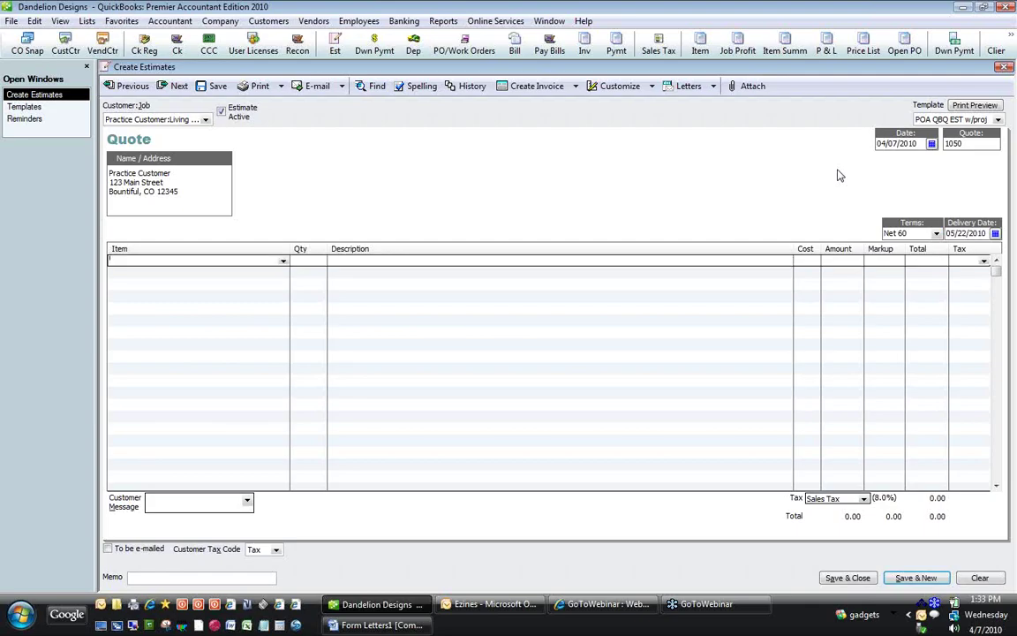
- Add the G-DRAPERY group item on the quote's first line
{"action": "type", "text": "G"}
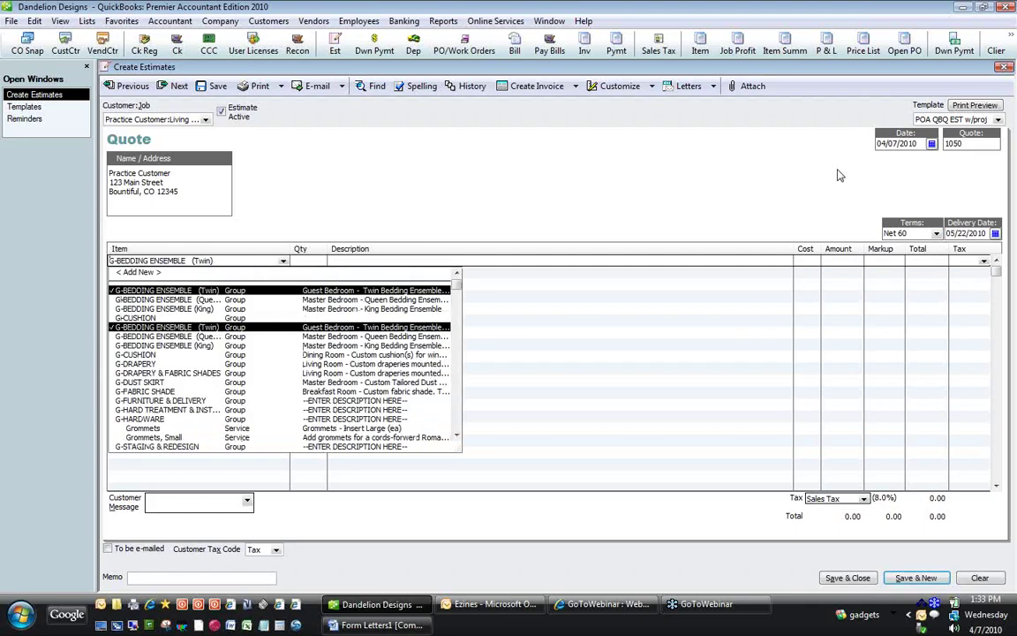
{"action": "type", "text": "-"}
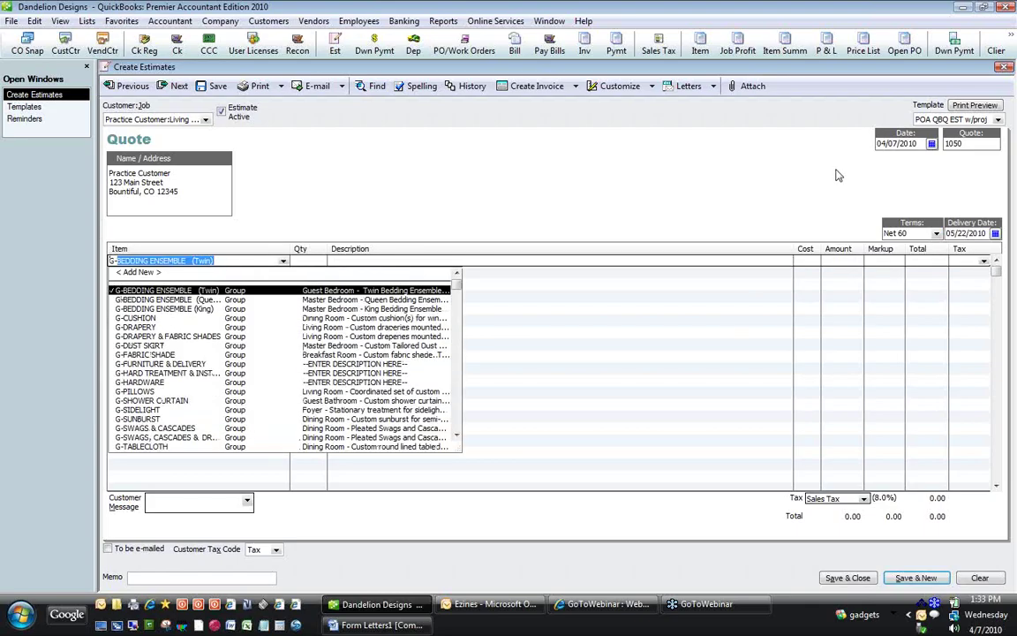
{"action": "left_click", "coordinate": [151, 328]}
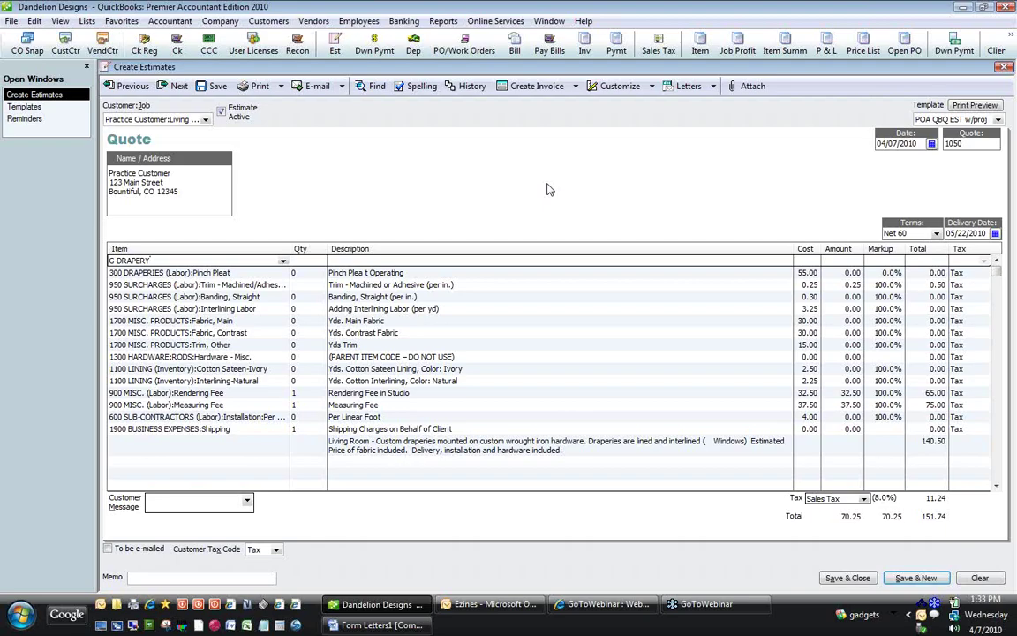
- Replace the Pinch Pleat drapery labor item in the group with Pencil Pleat
{"action": "key", "text": "Down"}
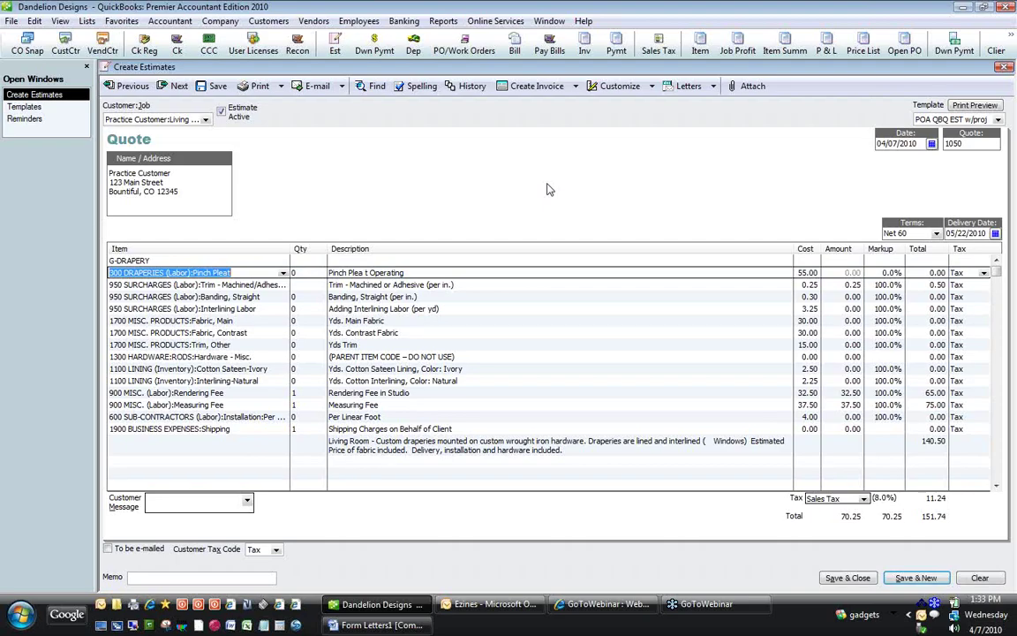
{"action": "key", "text": "Down"}
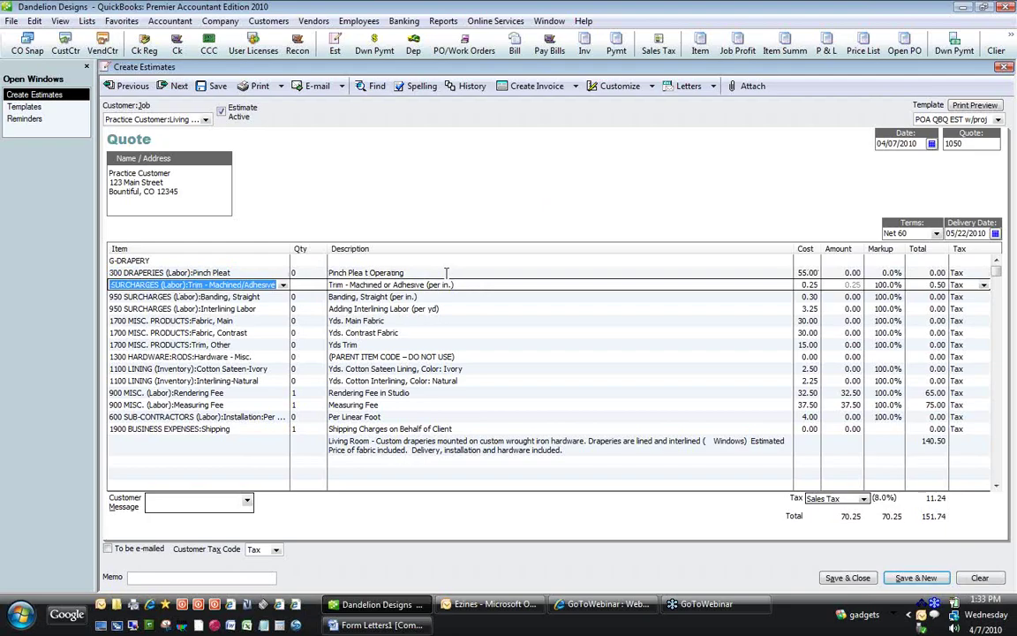
{"action": "left_click", "coordinate": [397, 272]}
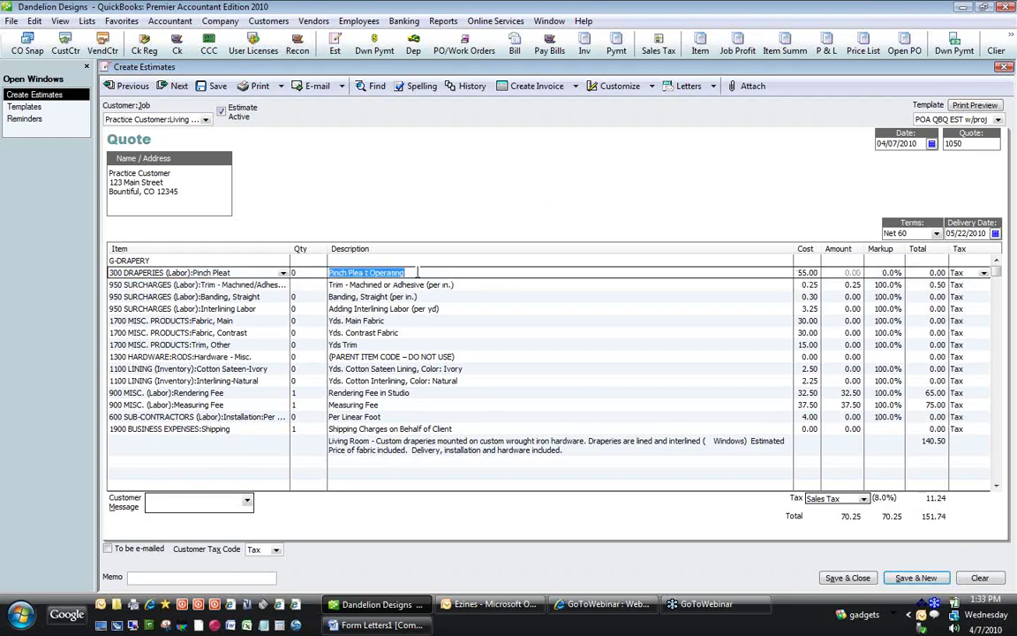
{"action": "left_click", "coordinate": [416, 272]}
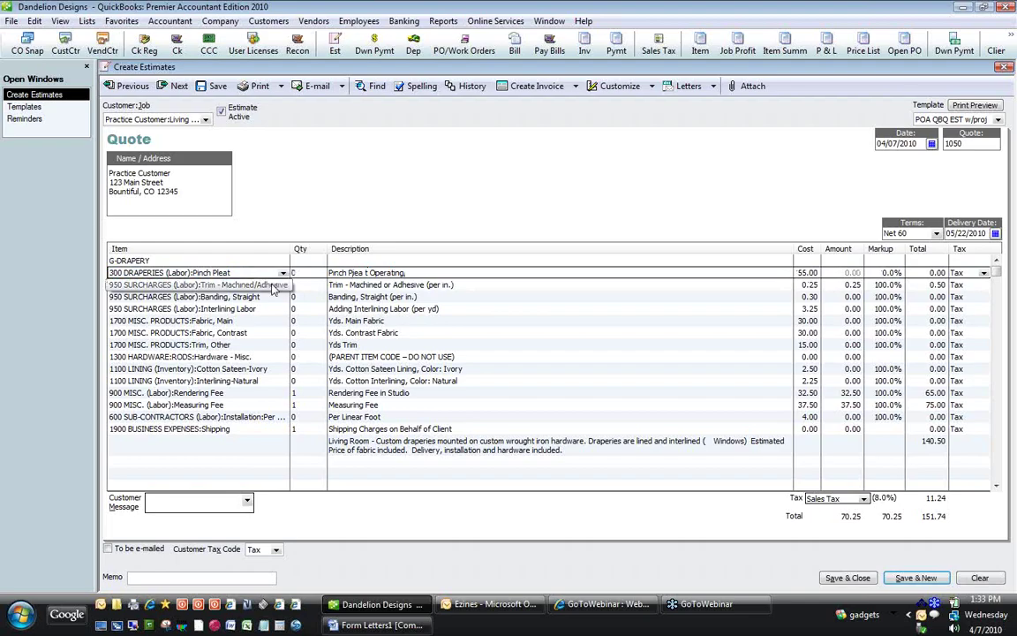
{"action": "left_click", "coordinate": [282, 274]}
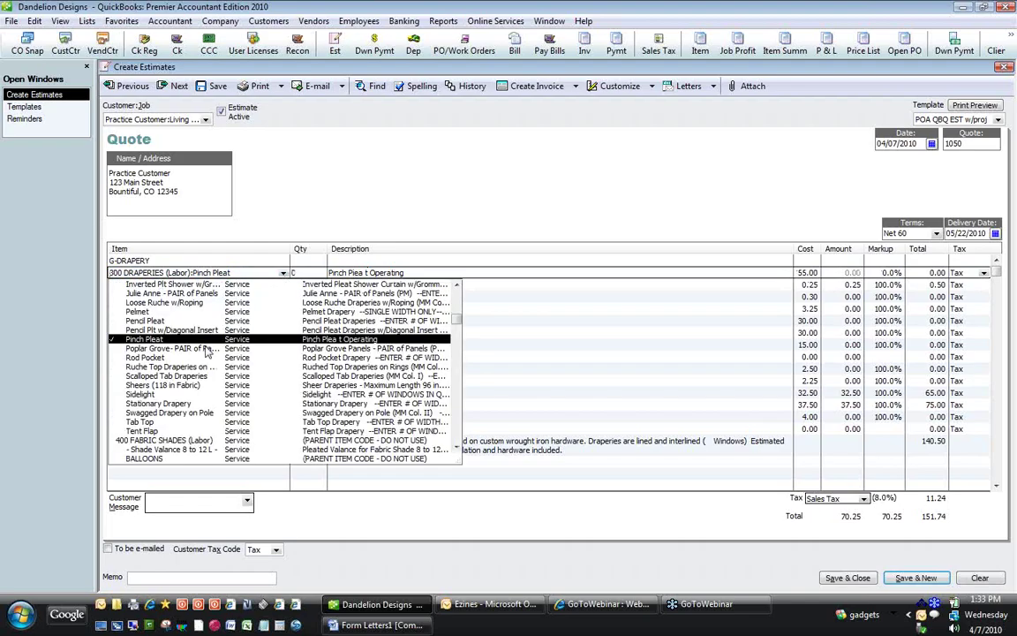
{"action": "left_click", "coordinate": [148, 321]}
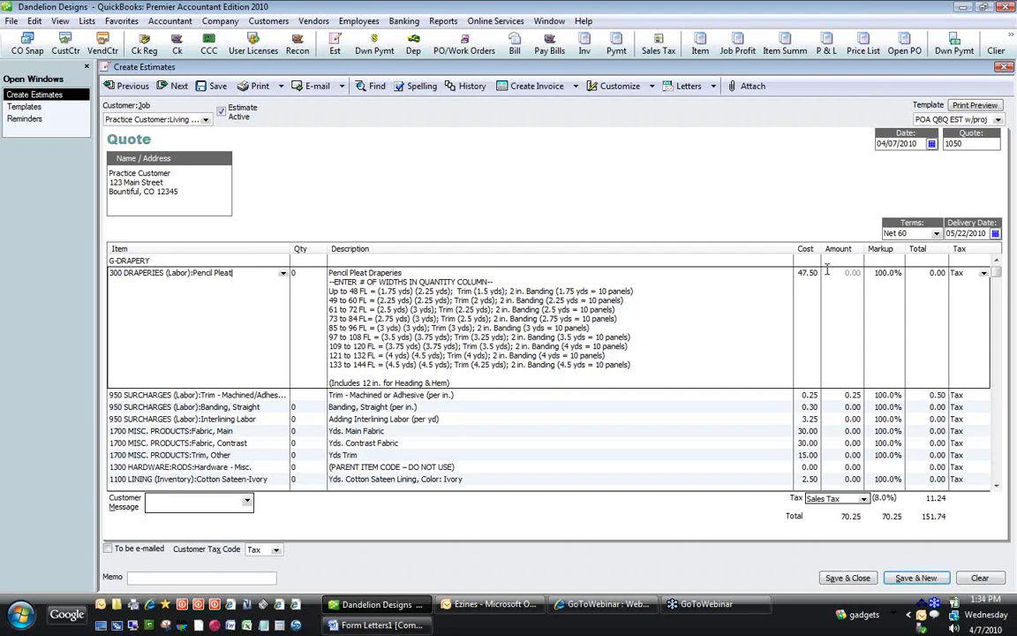
- Go down through the surcharge and fabric lines and replace the Trim, Other product with Trim, Tassel Fringe
{"action": "key", "text": "Down"}
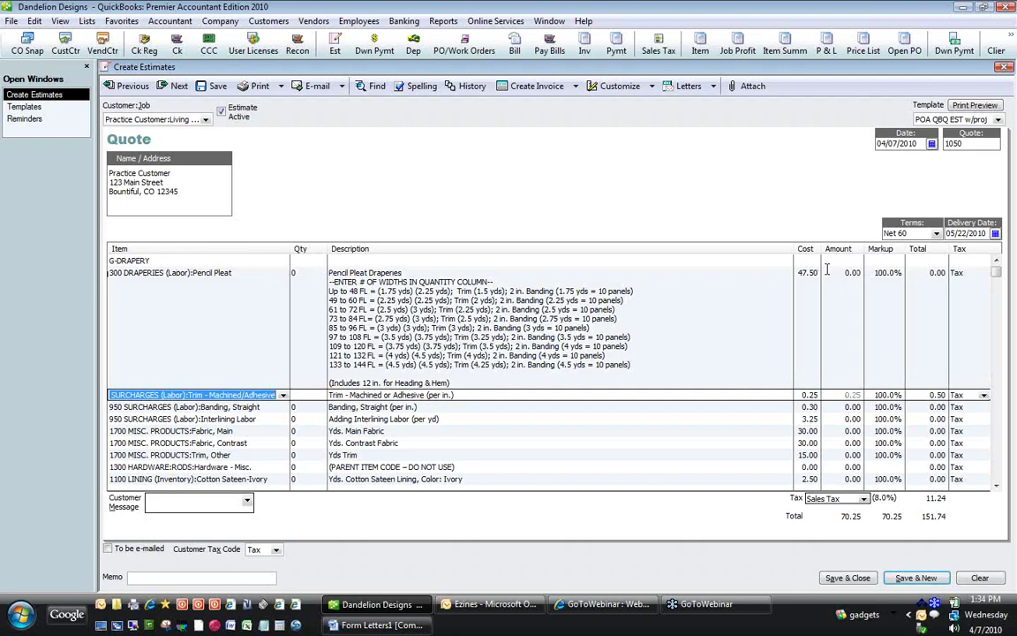
{"action": "key", "text": "Down"}
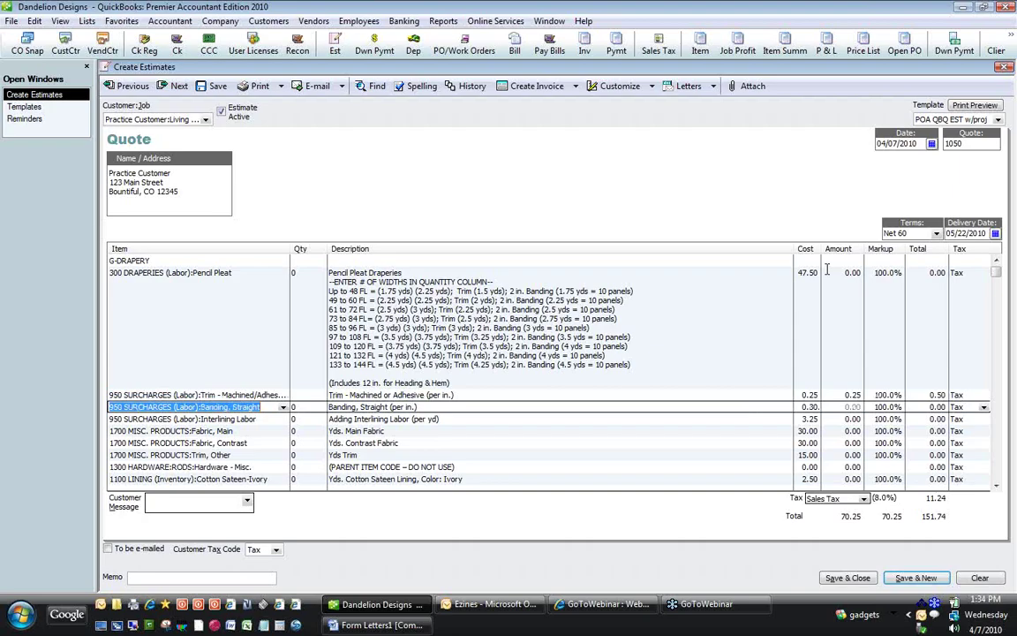
{"action": "key", "text": "Down"}
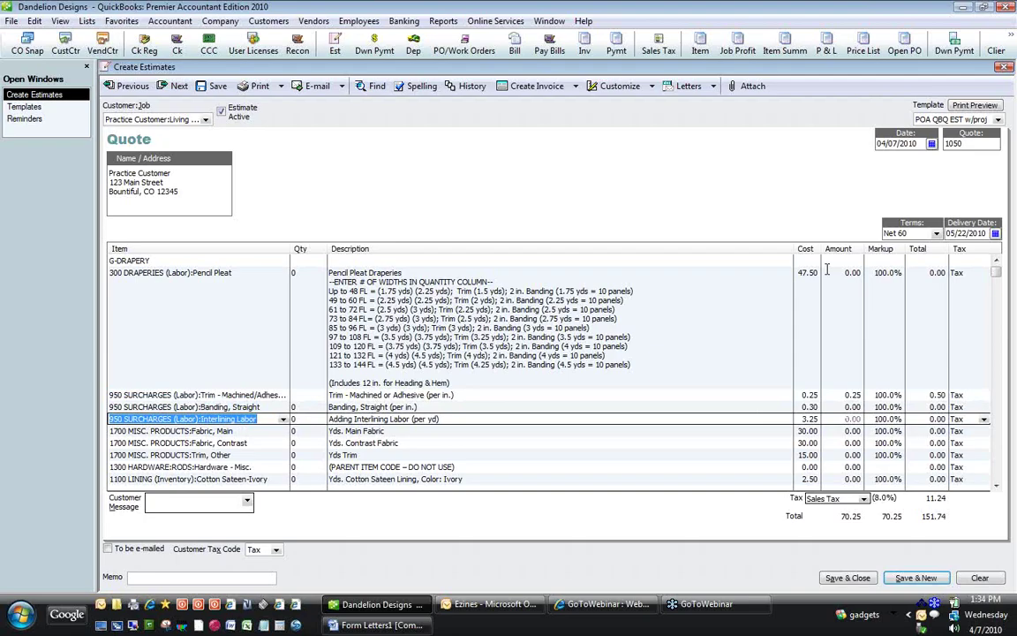
{"action": "key", "text": "Down"}
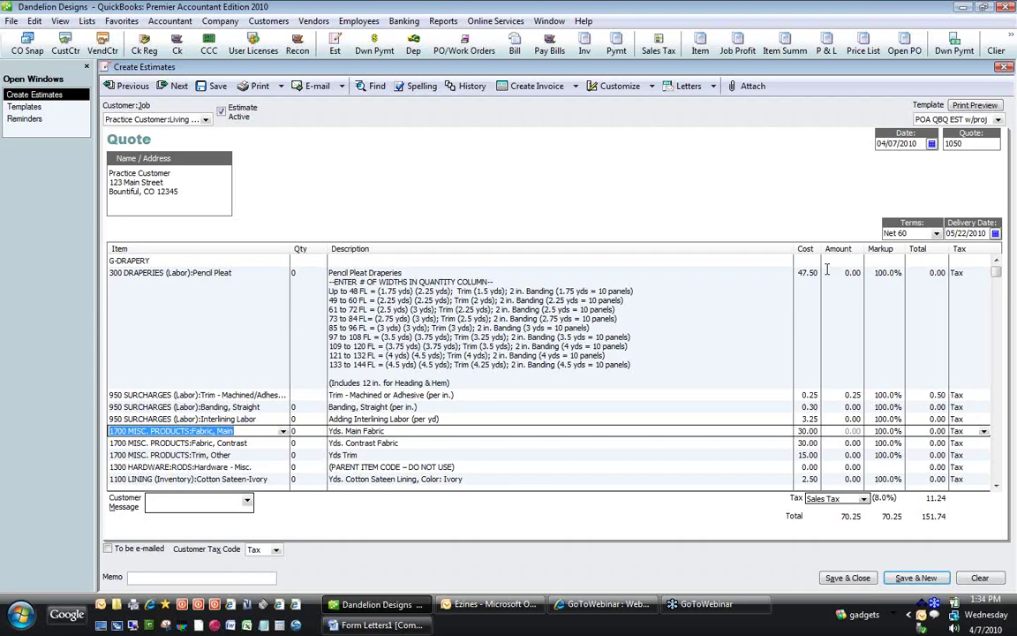
{"action": "key", "text": "Down"}
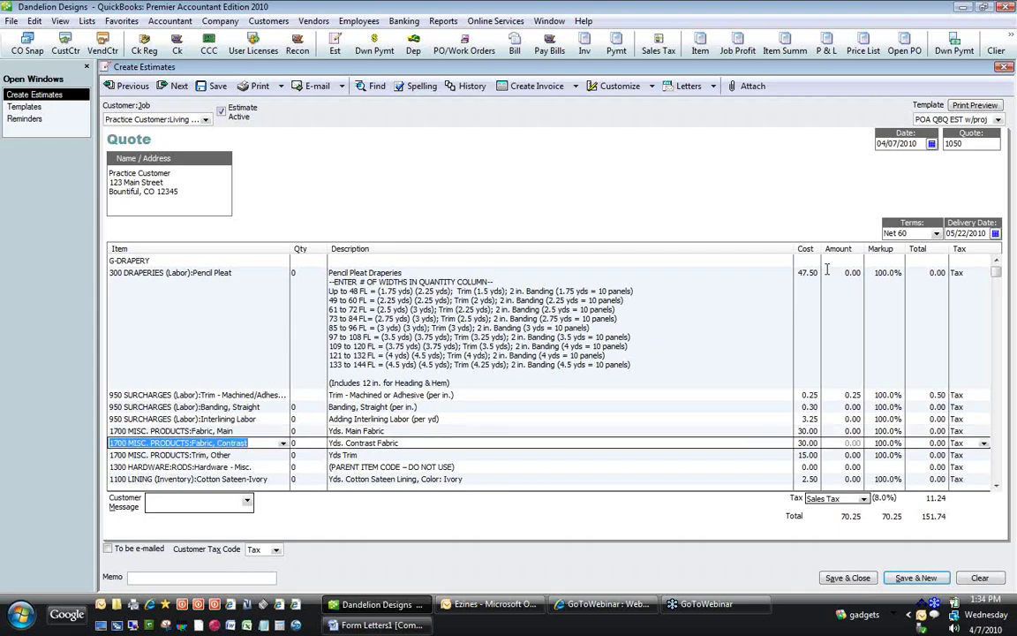
{"action": "key", "text": "Down"}
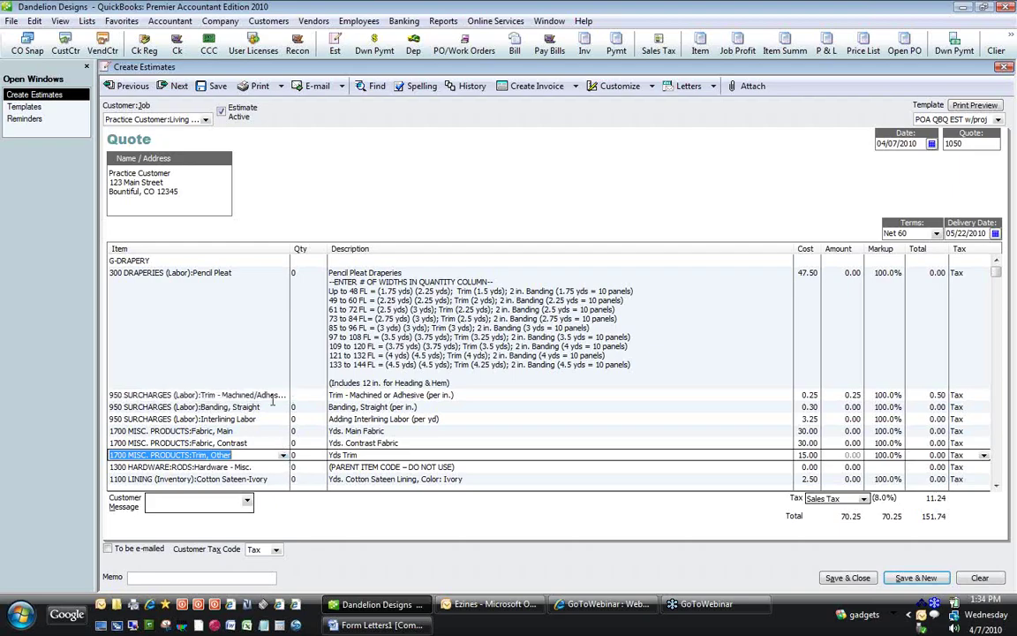
{"action": "left_click", "coordinate": [284, 456]}
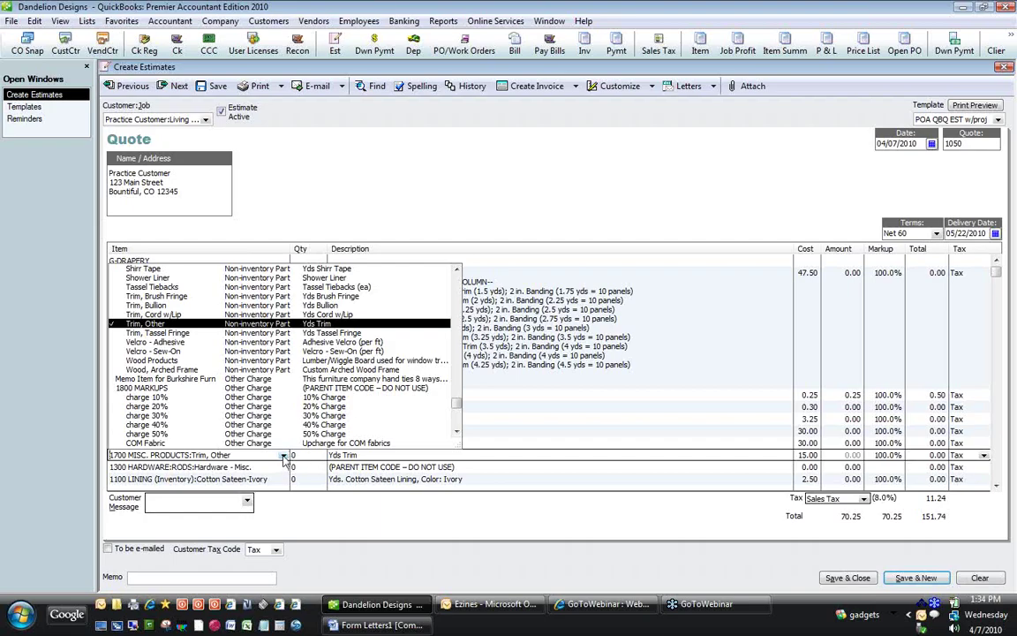
{"action": "left_click", "coordinate": [163, 334]}
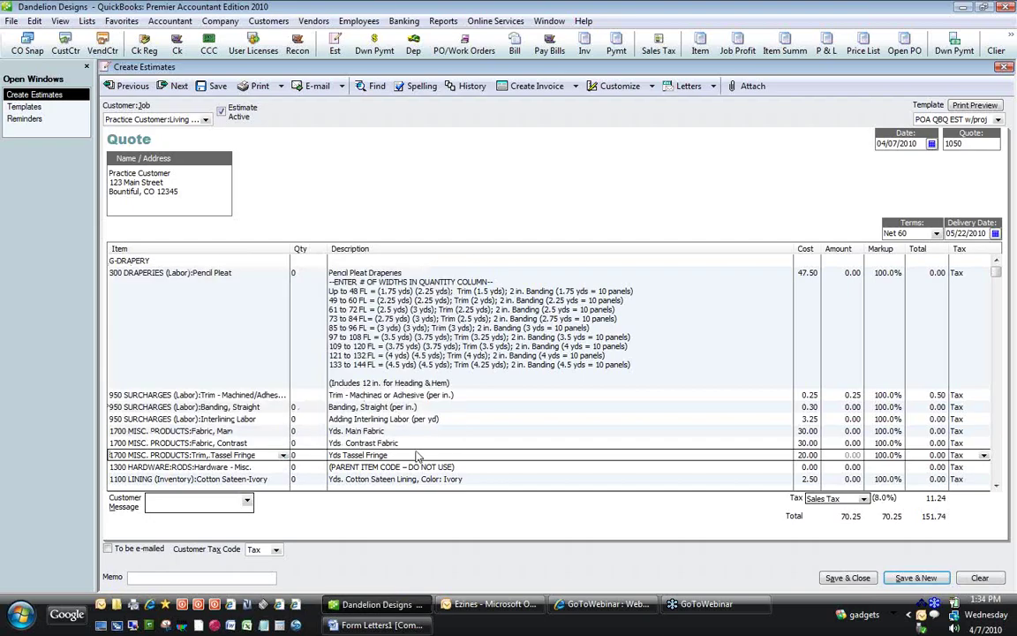
{"action": "key", "text": "Tab"}
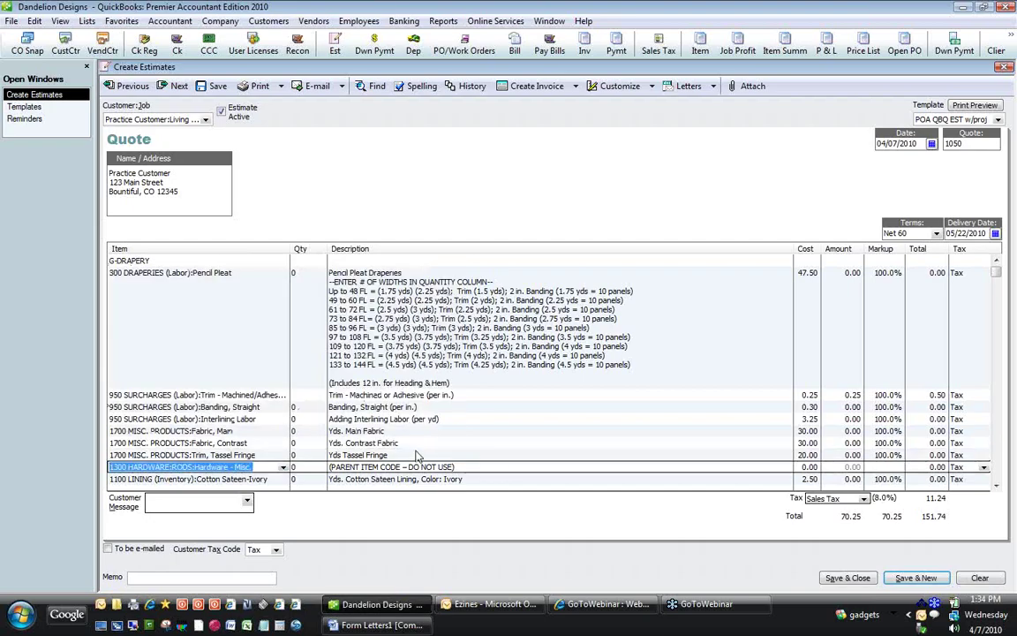
- Replace the Hardware - Misc. item with the Kirsch drop-in traverse rod TR 66-120
{"action": "left_click", "coordinate": [995, 485]}
{"action": "left_click", "coordinate": [995, 486]}
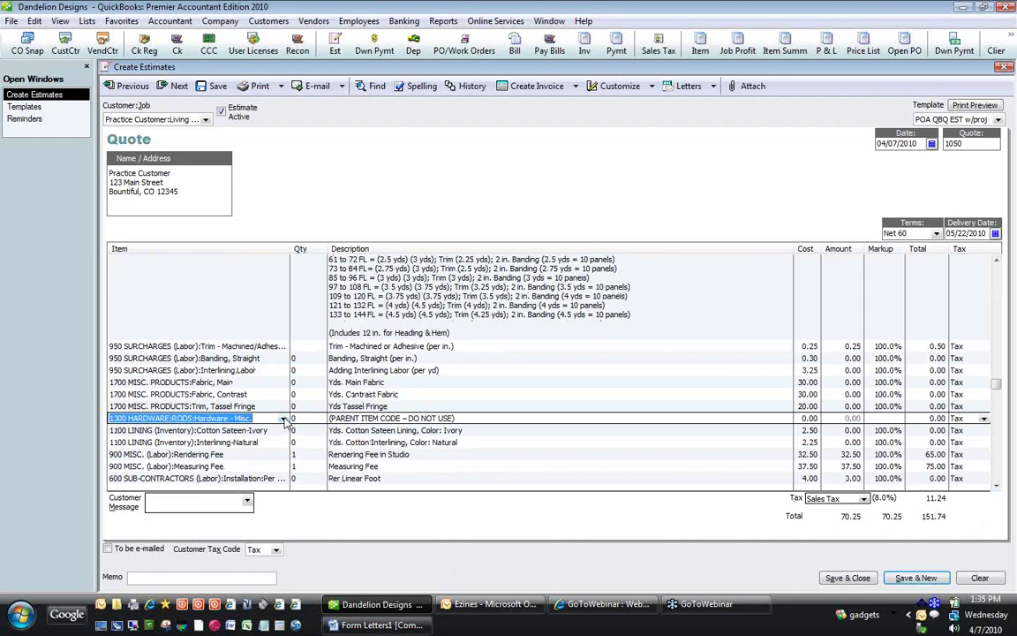
{"action": "left_click", "coordinate": [283, 419]}
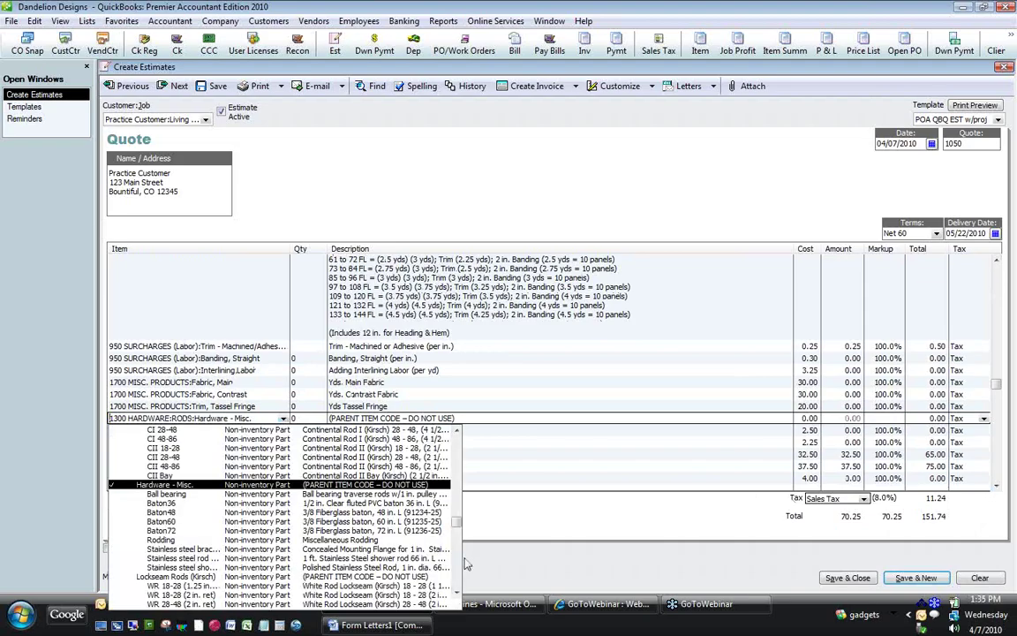
{"action": "scroll", "coordinate": [323, 567], "scroll_direction": "down", "scroll_amount": 8}
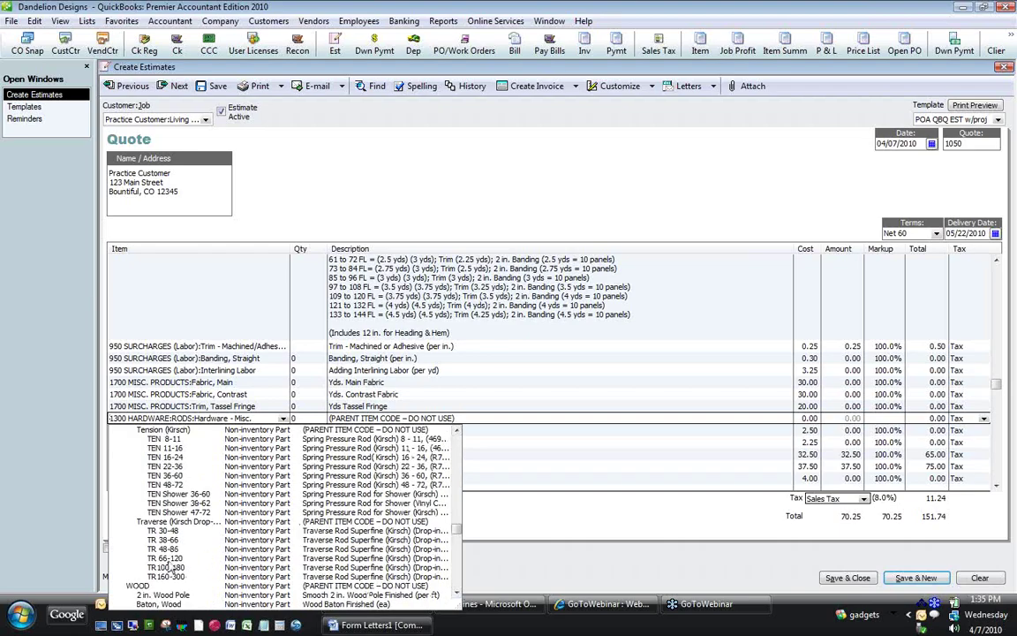
{"action": "left_click", "coordinate": [170, 560]}
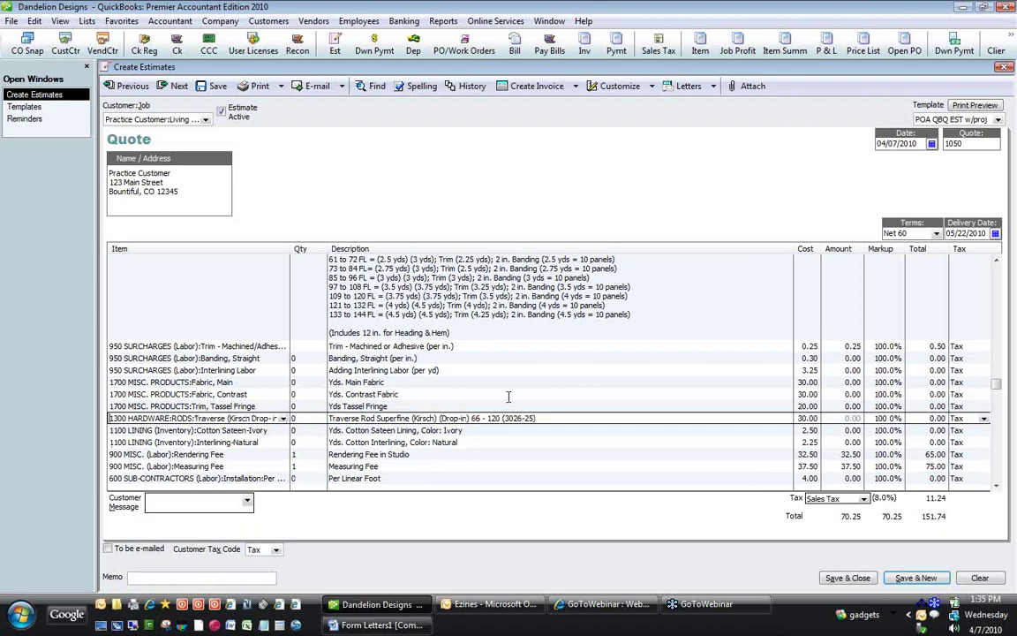
{"action": "key", "text": "Down"}
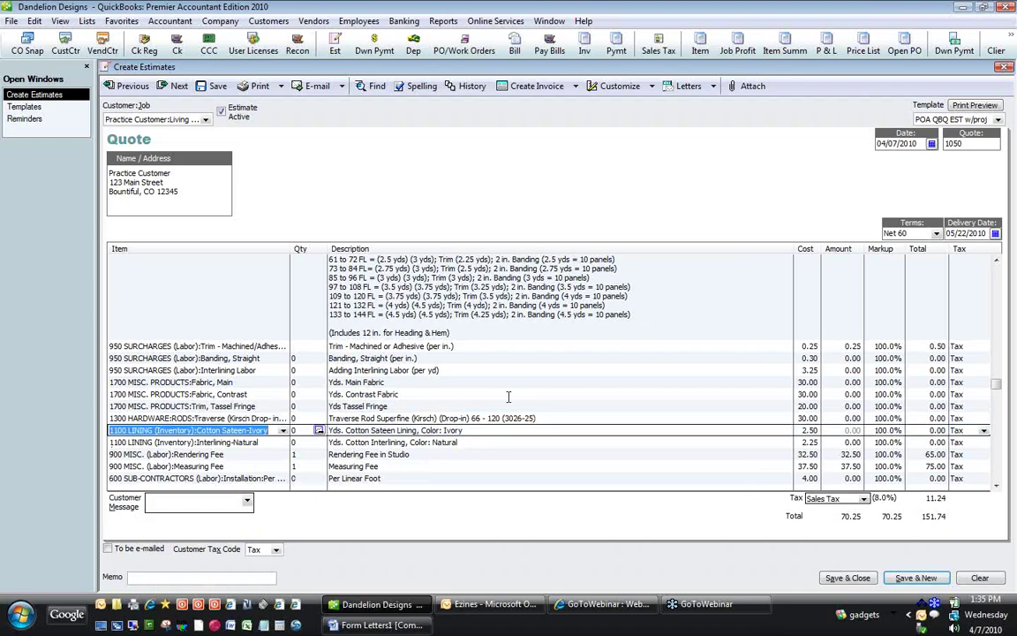
- Change the lining item to Cotton Sateen-White and the interlining item to Interlining-Bleached White
{"action": "left_click", "coordinate": [283, 430]}
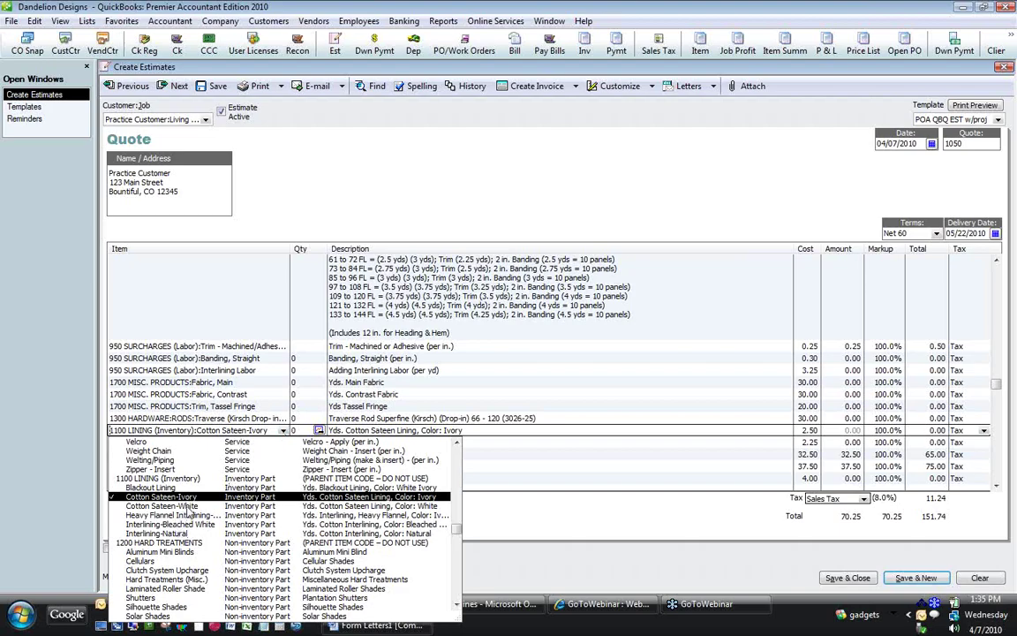
{"action": "left_click", "coordinate": [188, 511]}
{"action": "key", "text": "Down"}
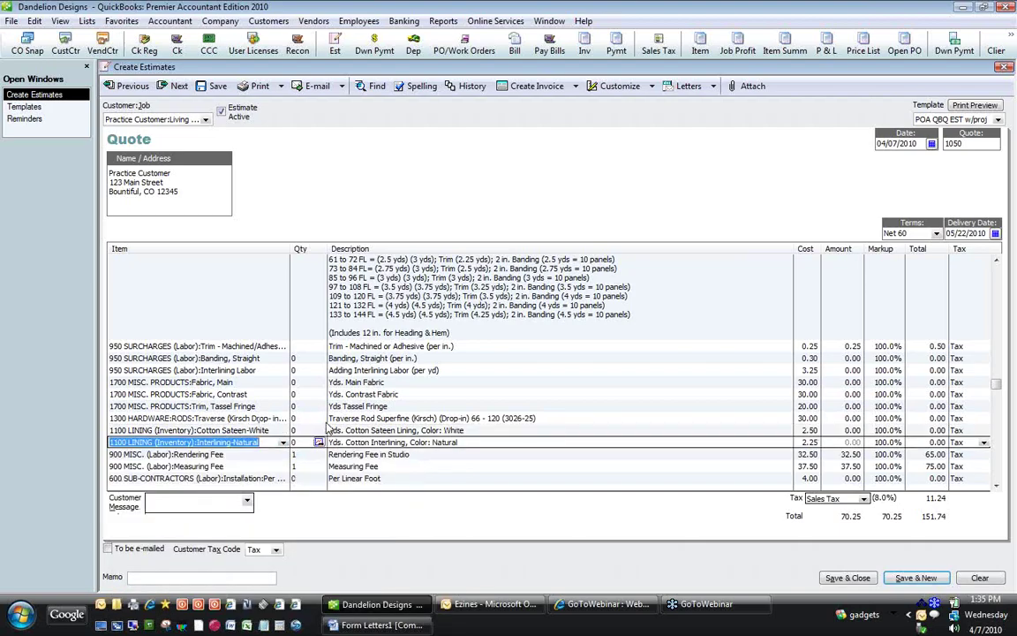
{"action": "left_click", "coordinate": [282, 443]}
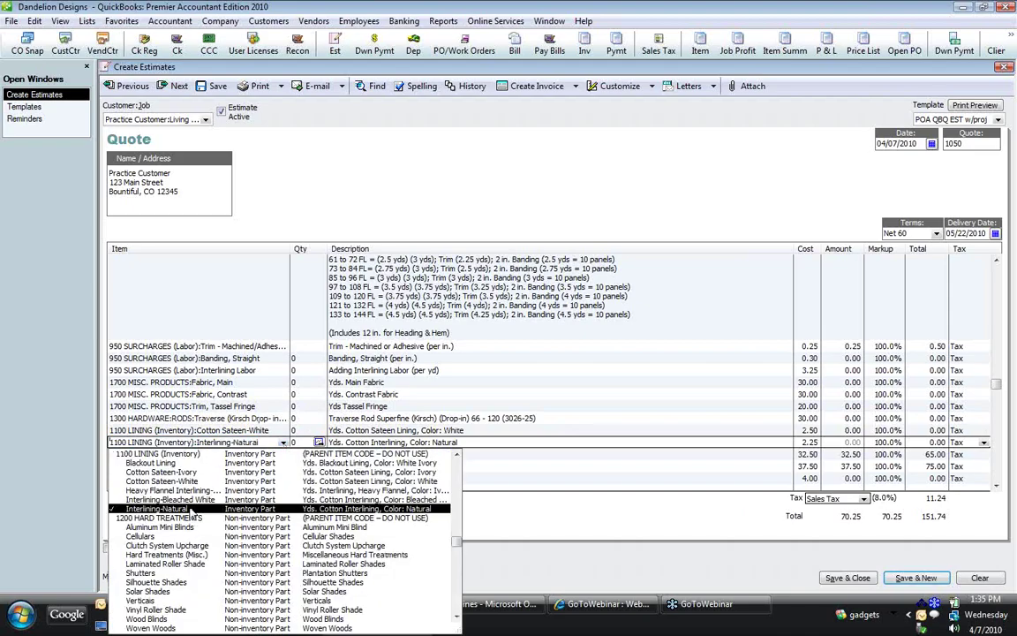
{"action": "left_click", "coordinate": [173, 457]}
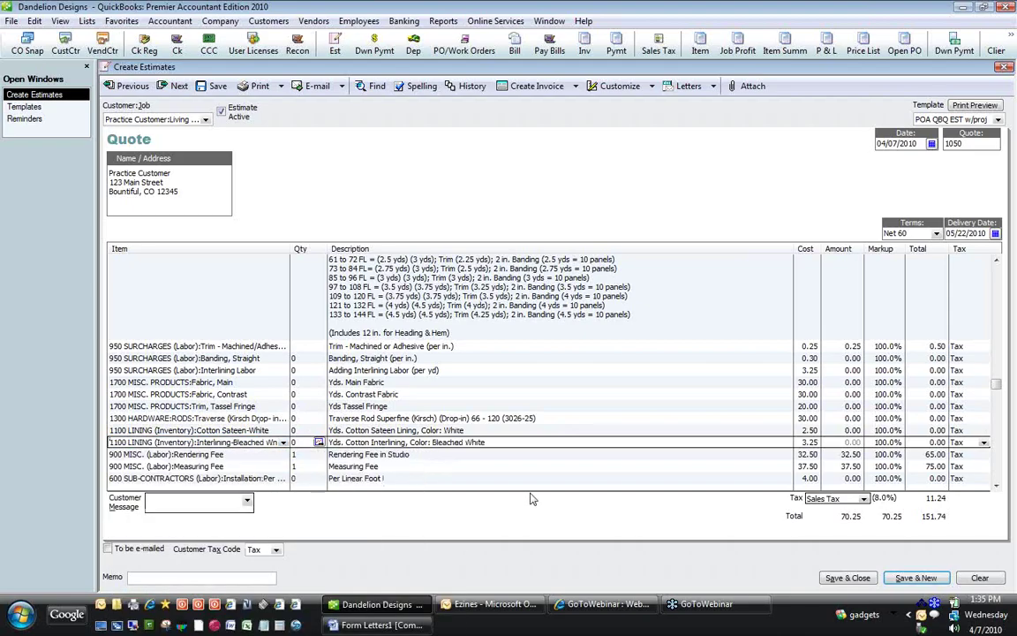
{"action": "key", "text": "Down"}
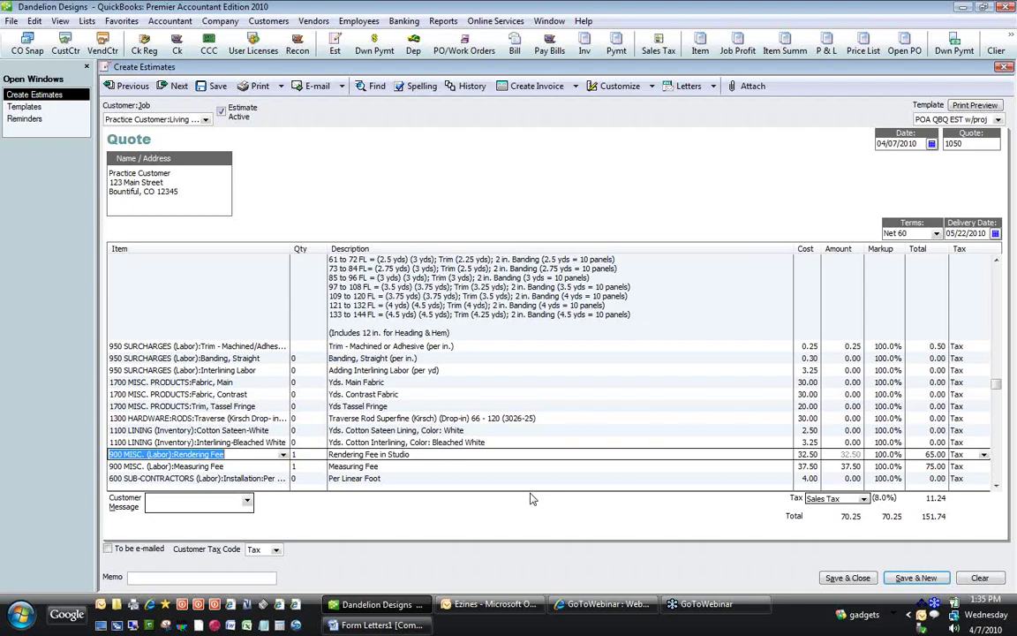
- Insert a line above the per-linear-foot installation item and fill it with the sub-contractor installation item Ladder Charge
{"action": "key", "text": "Down"}
{"action": "key", "text": "Down"}
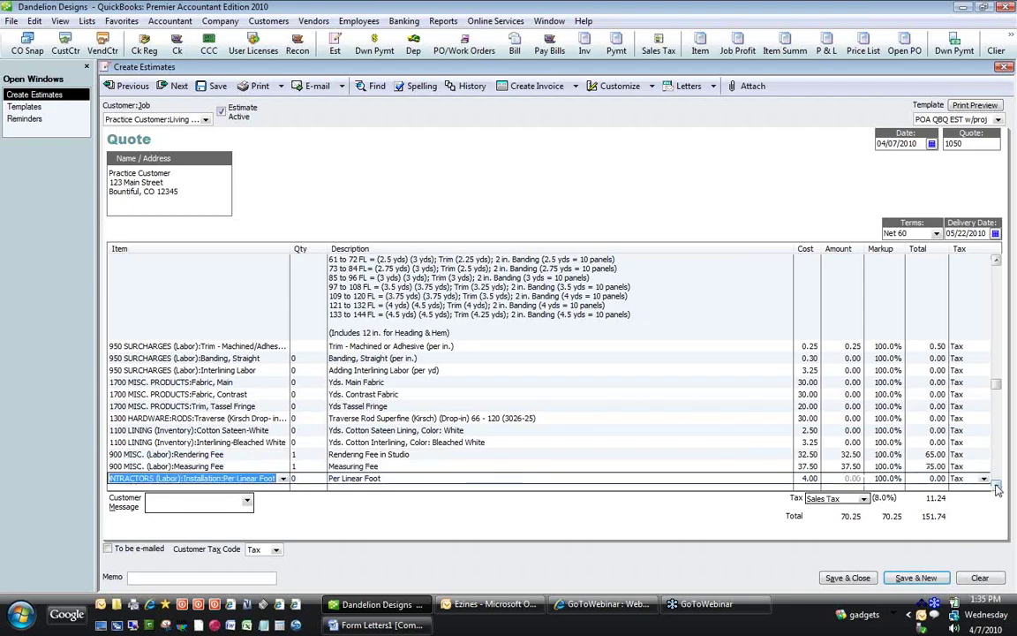
{"action": "key", "text": "Down"}
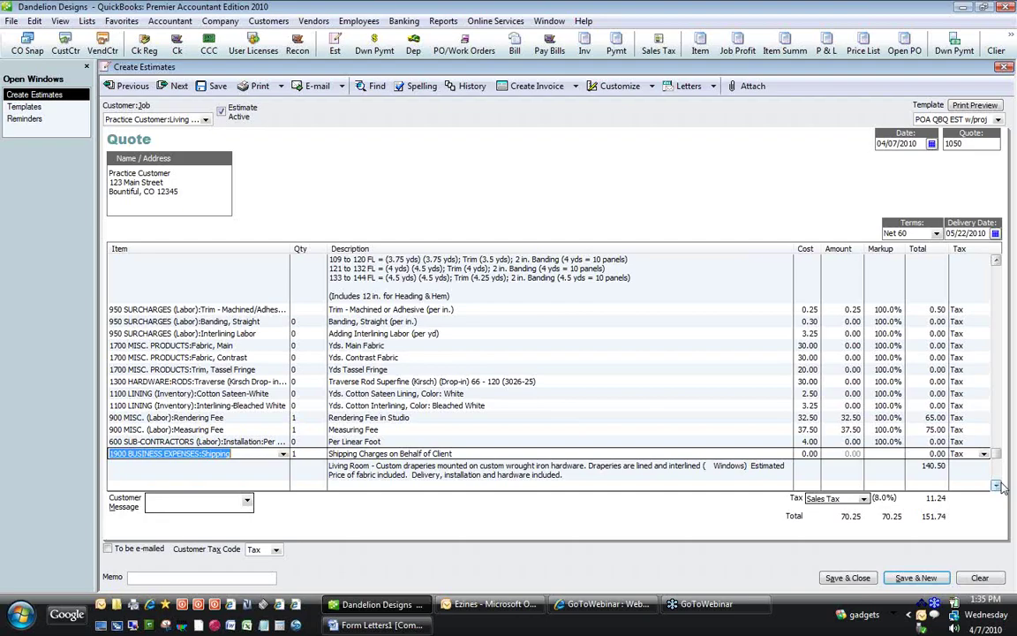
{"action": "left_click", "coordinate": [141, 441]}
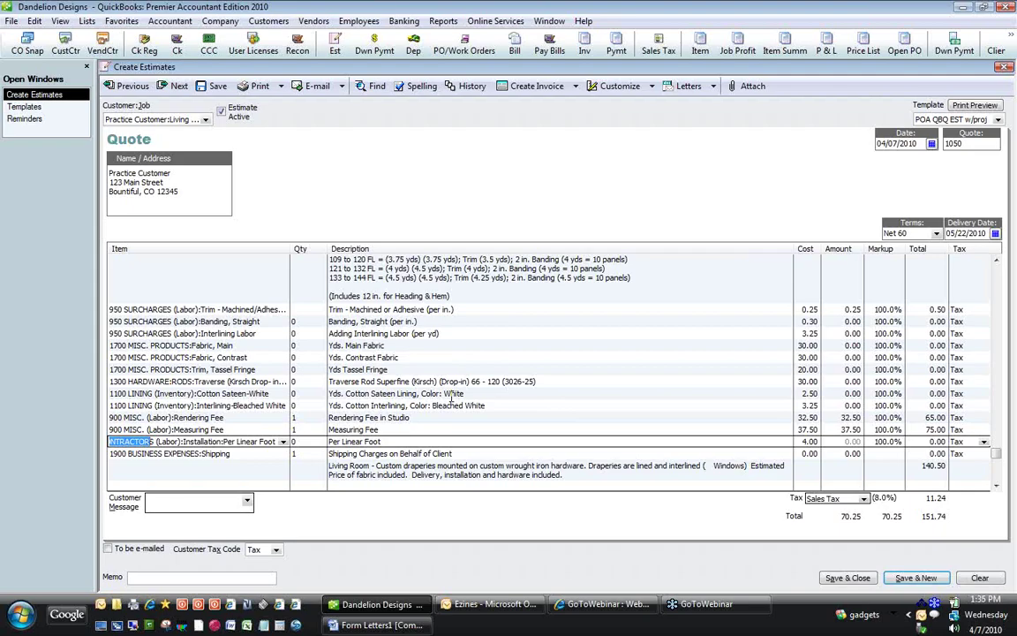
{"action": "key", "text": "ctrl+Insert"}
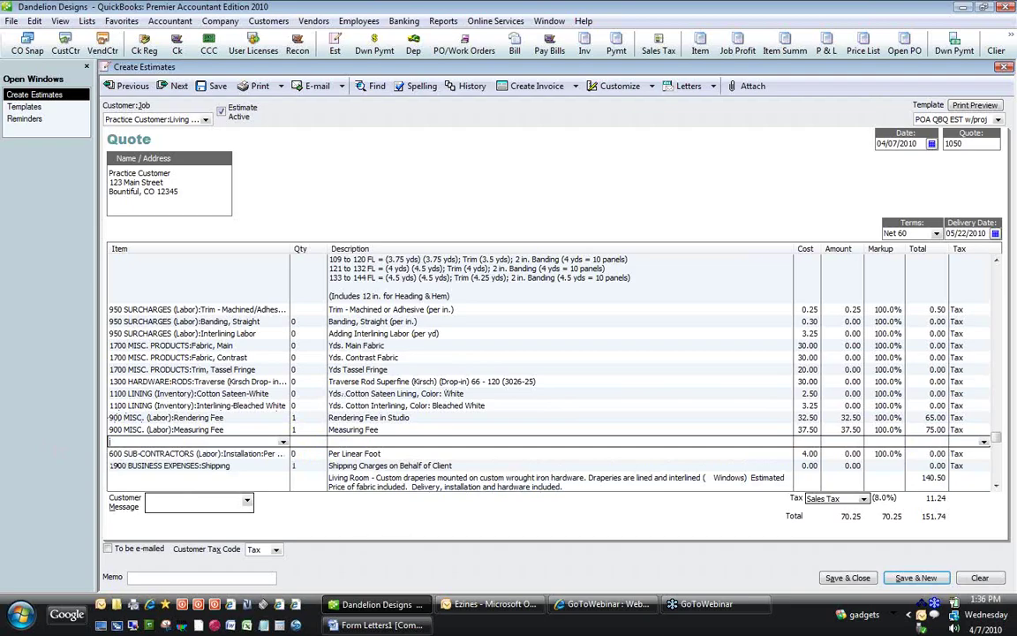
{"action": "type", "text": "600 SUB-CONTRACTORS (Labor"}
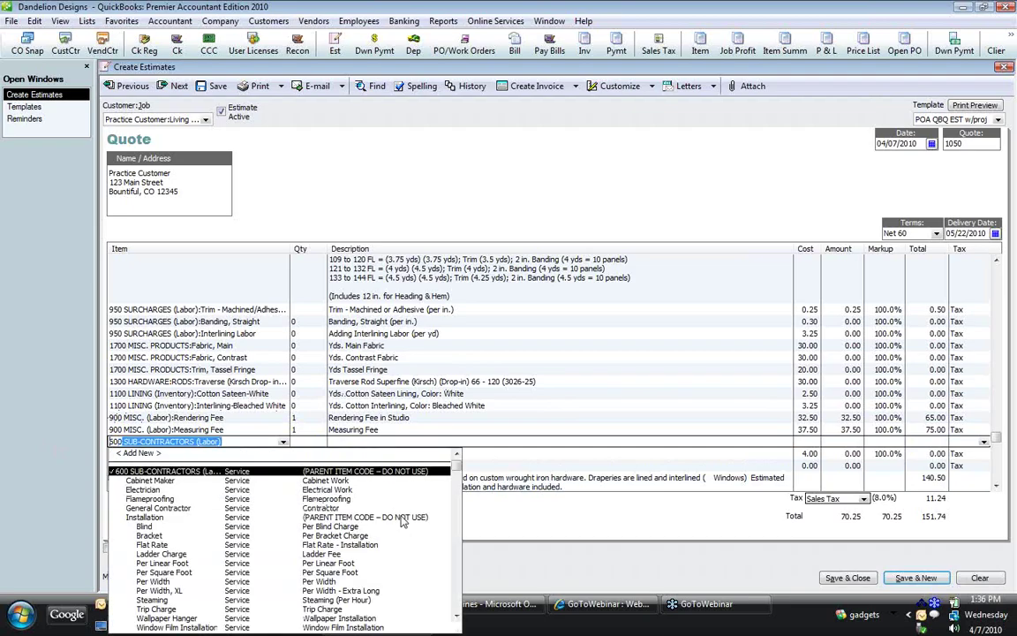
{"action": "left_click", "coordinate": [456, 621]}
{"action": "left_click", "coordinate": [457, 621]}
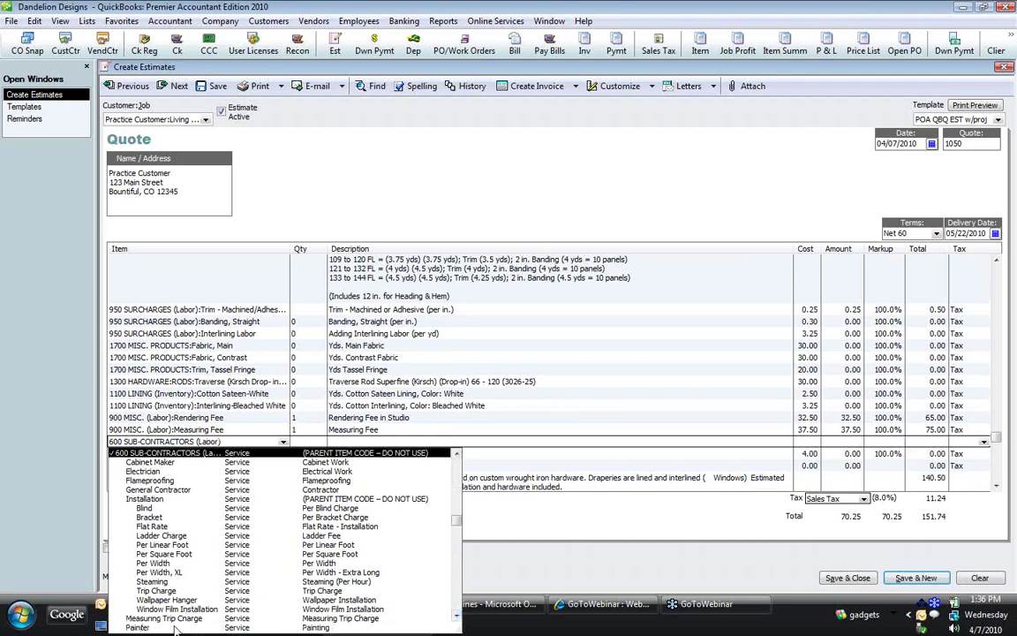
{"action": "left_click", "coordinate": [165, 536]}
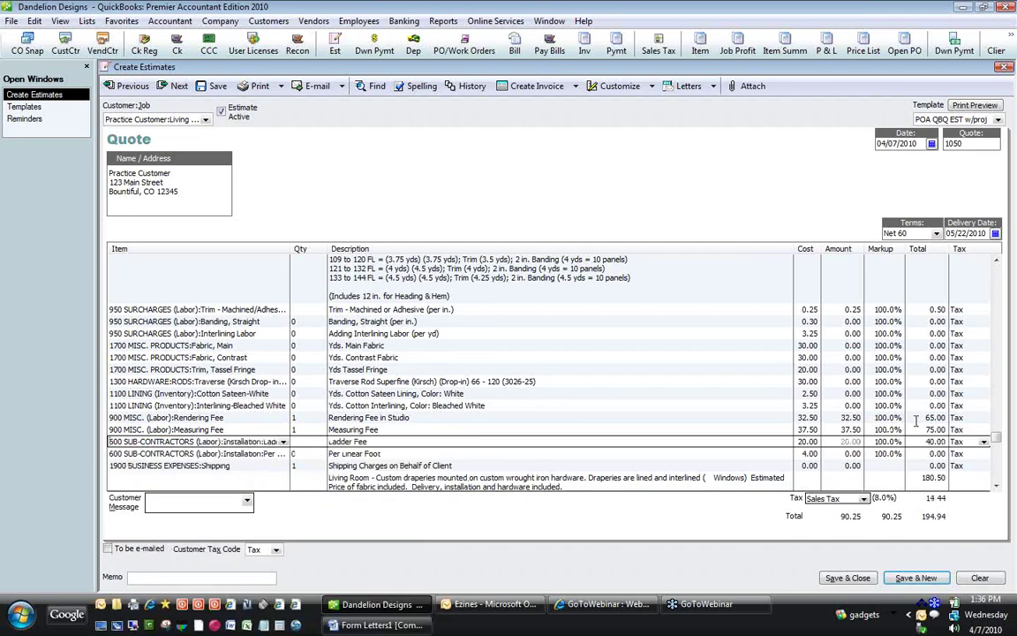
- Calculate 100 × 2.5 ÷ 54 in the Pencil Pleat line's quantity and set the quantity to 6 widths
{"action": "left_click_drag", "start_coordinate": [996, 439], "coordinate": [996, 294]}
{"action": "left_click", "coordinate": [299, 257]}
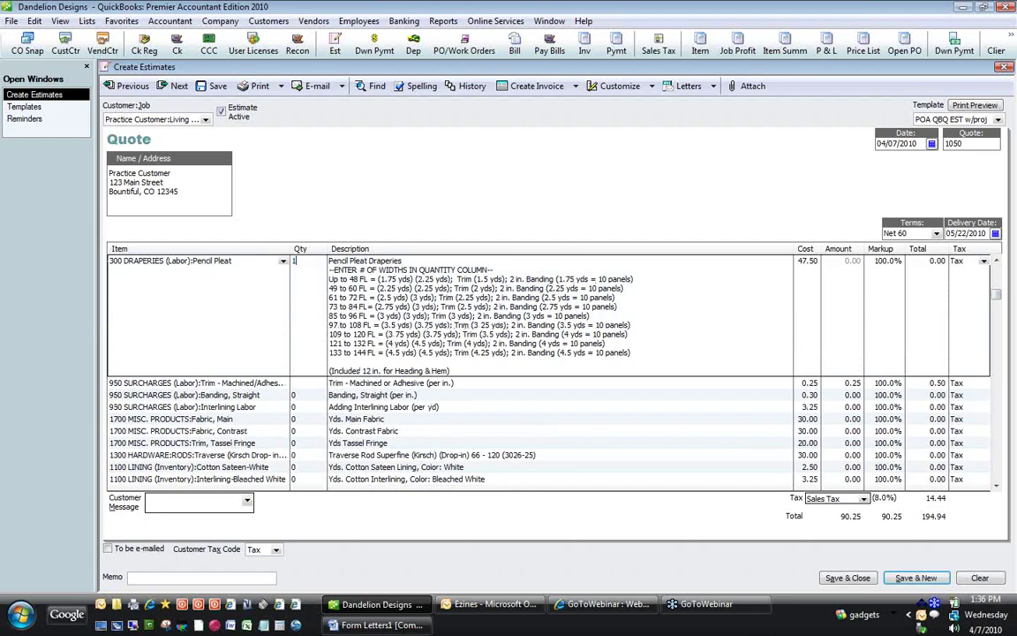
{"action": "type", "text": "100"}
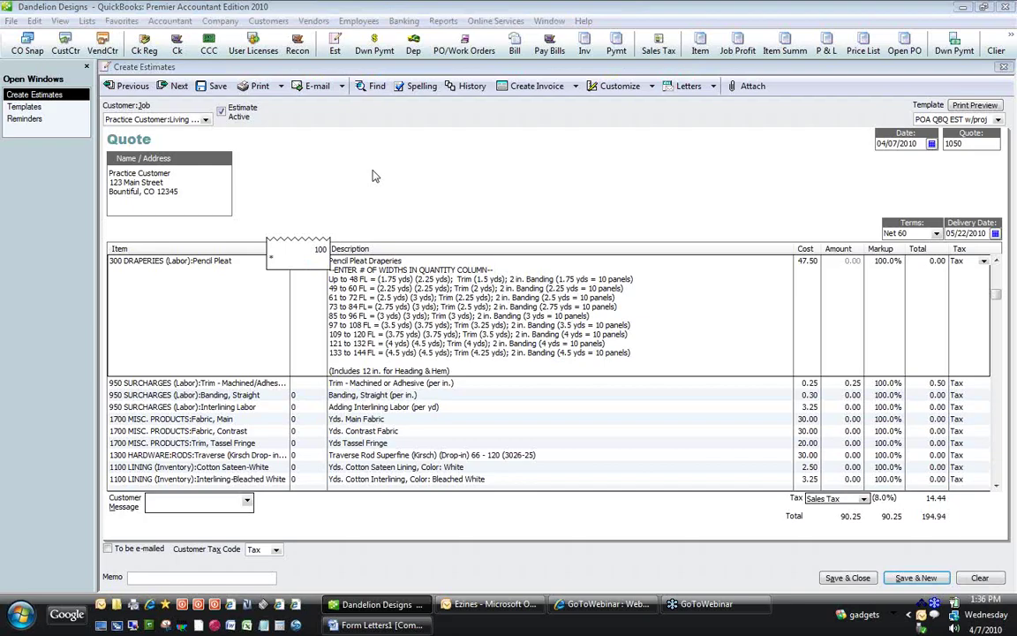
{"action": "type", "text": "2.5"}
{"action": "type", "text": "/54"}
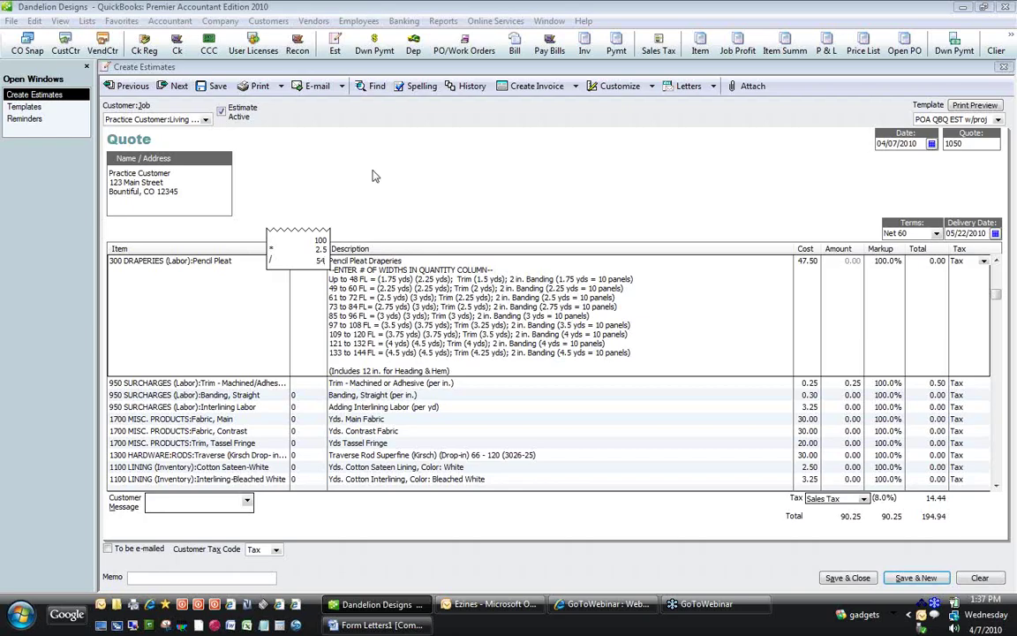
{"action": "key", "text": "Return"}
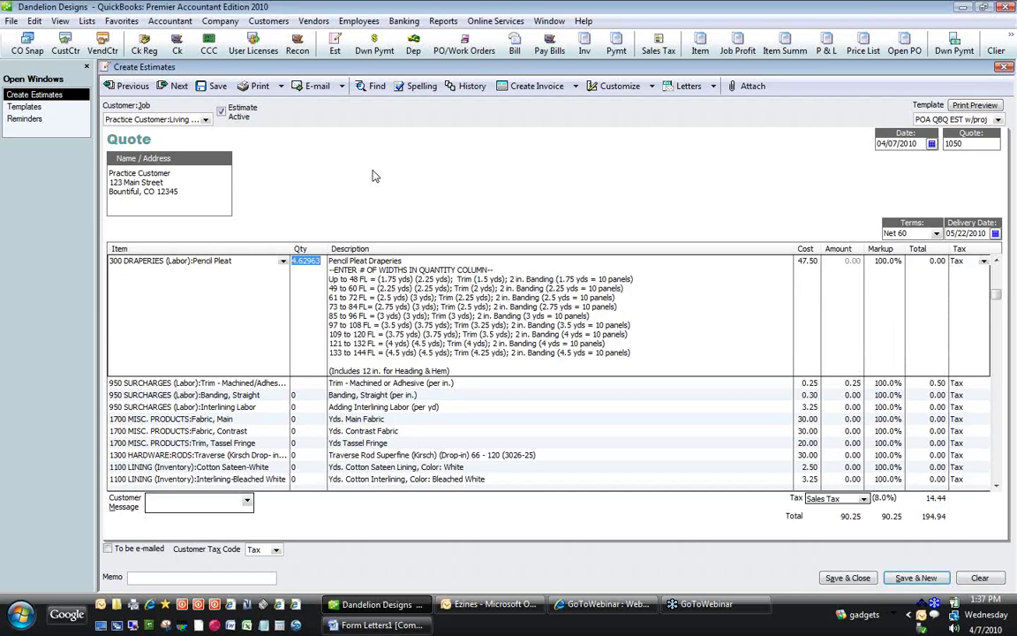
{"action": "type", "text": "5"}
{"action": "key", "text": "BackSpace"}
{"action": "type", "text": "6"}
{"action": "key", "text": "Down"}
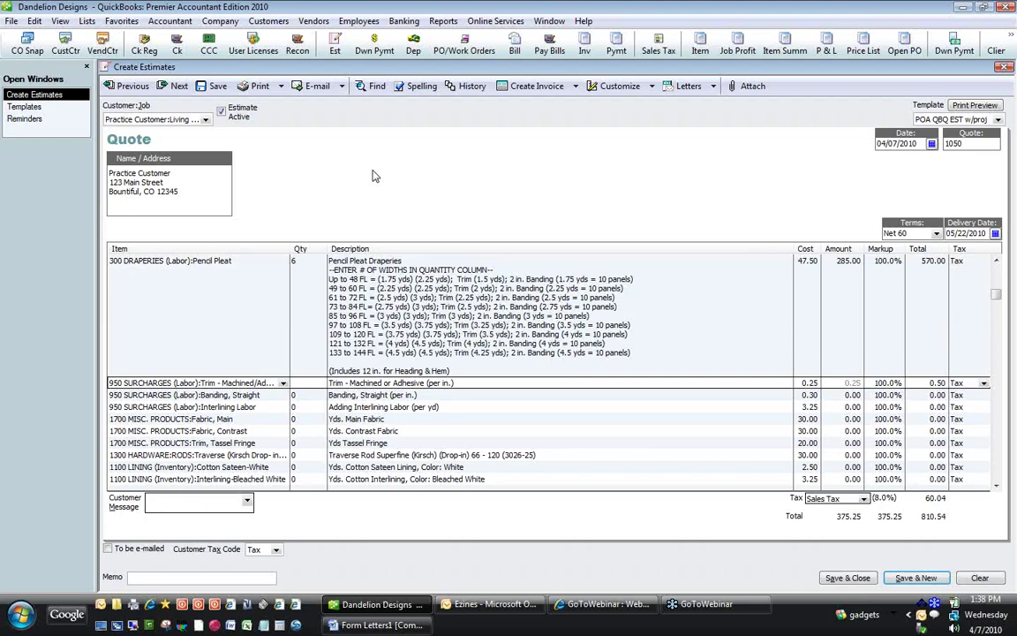
- Calculate the Trim - Machined or Adhesive quantity as 2 × 97 and set the Banding, Straight quantity to 194
{"action": "type", "text": "2"}
{"action": "left_click", "coordinate": [372, 175]}
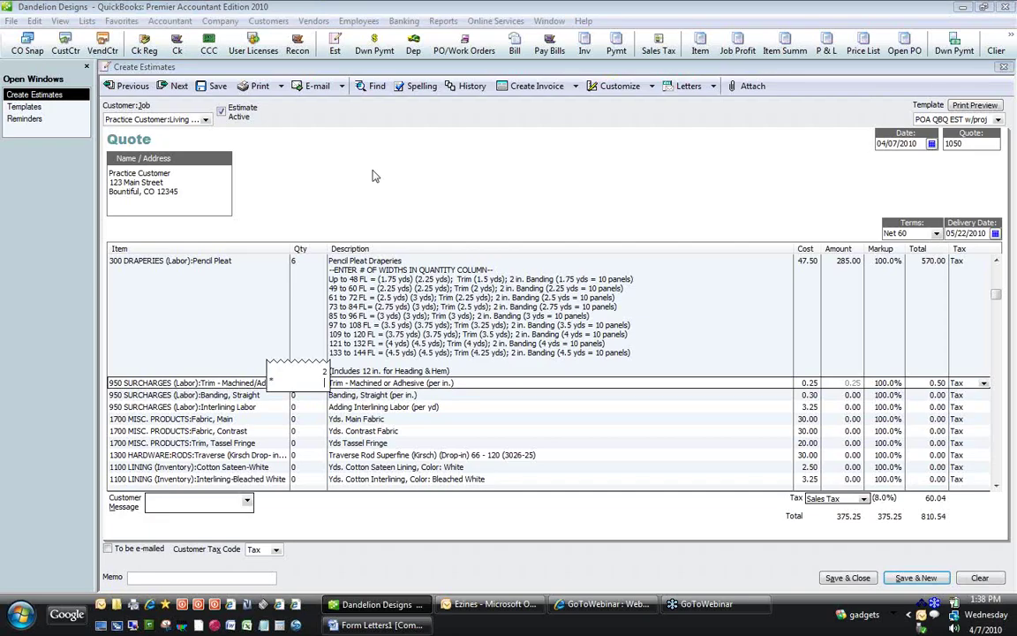
{"action": "type", "text": "97"}
{"action": "key", "text": "Return"}
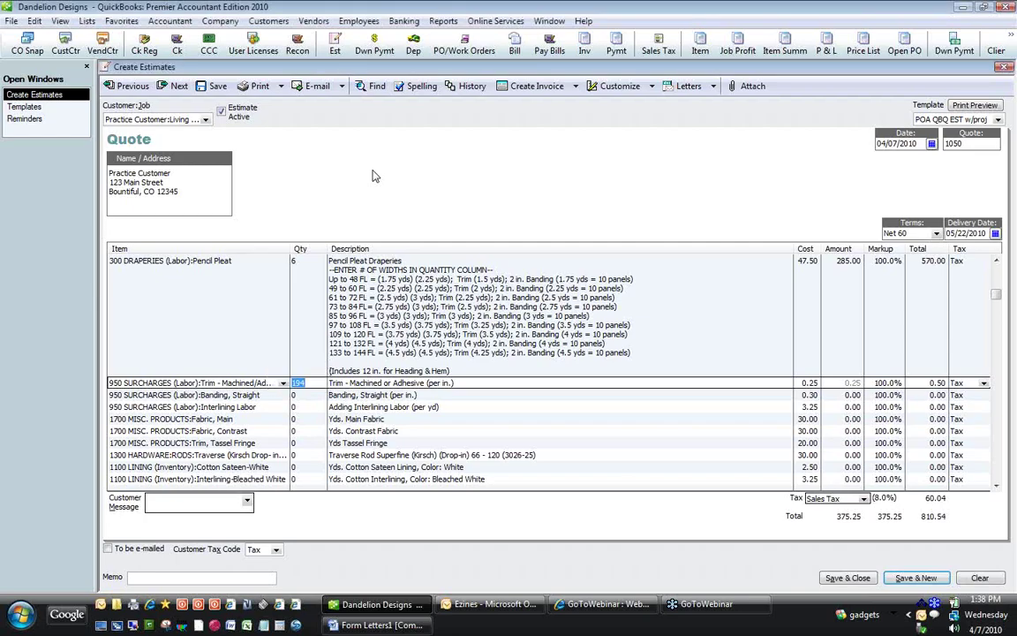
{"action": "key", "text": "Down"}
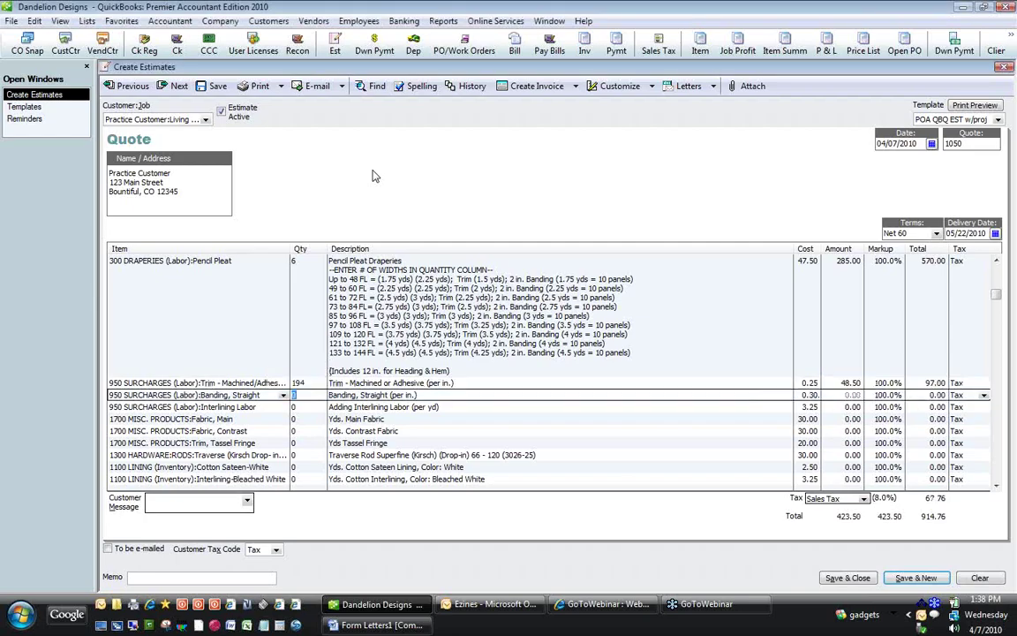
{"action": "type", "text": "194"}
{"action": "key", "text": "Down"}
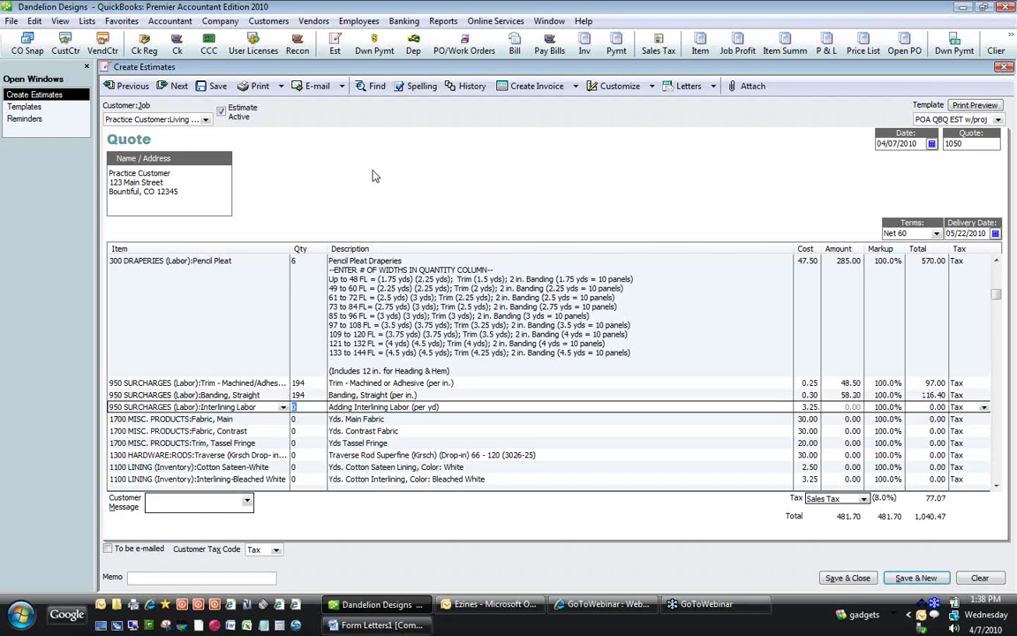
- Delete the widths instruction and the yardage lines up to 84 FL from the Pencil Pleat Draperies description
{"action": "key", "text": "Down"}
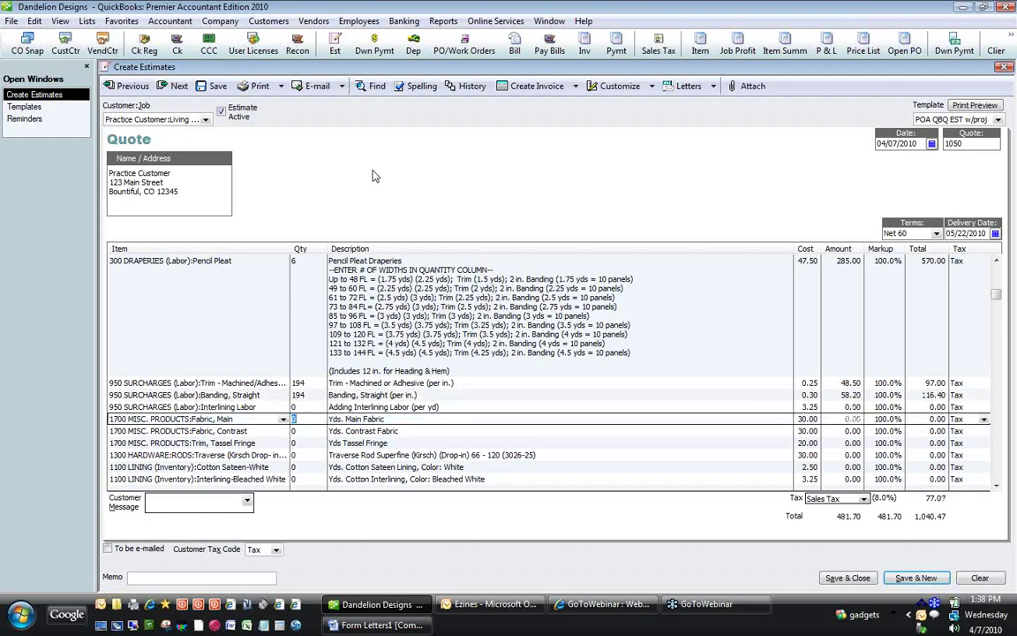
{"action": "mouse_move", "coordinate": [329, 260]}
{"action": "left_mouse_down"}
{"action": "mouse_move", "coordinate": [329, 325]}
{"action": "mouse_move", "coordinate": [653, 325]}
{"action": "left_mouse_up"}
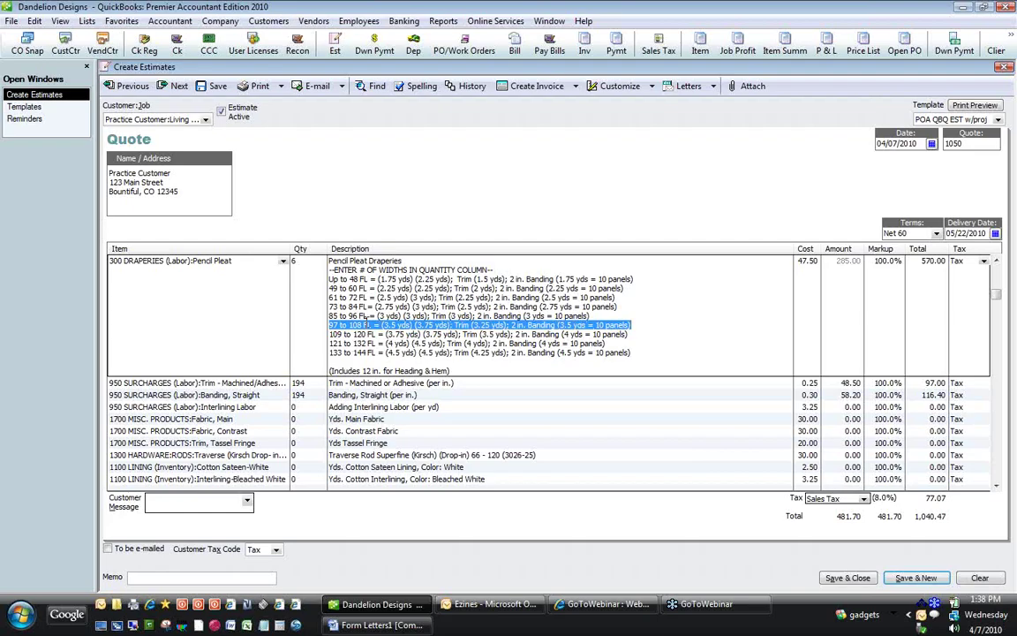
{"action": "left_click", "coordinate": [329, 315]}
{"action": "left_click_drag", "start_coordinate": [330, 315], "coordinate": [588, 316]}
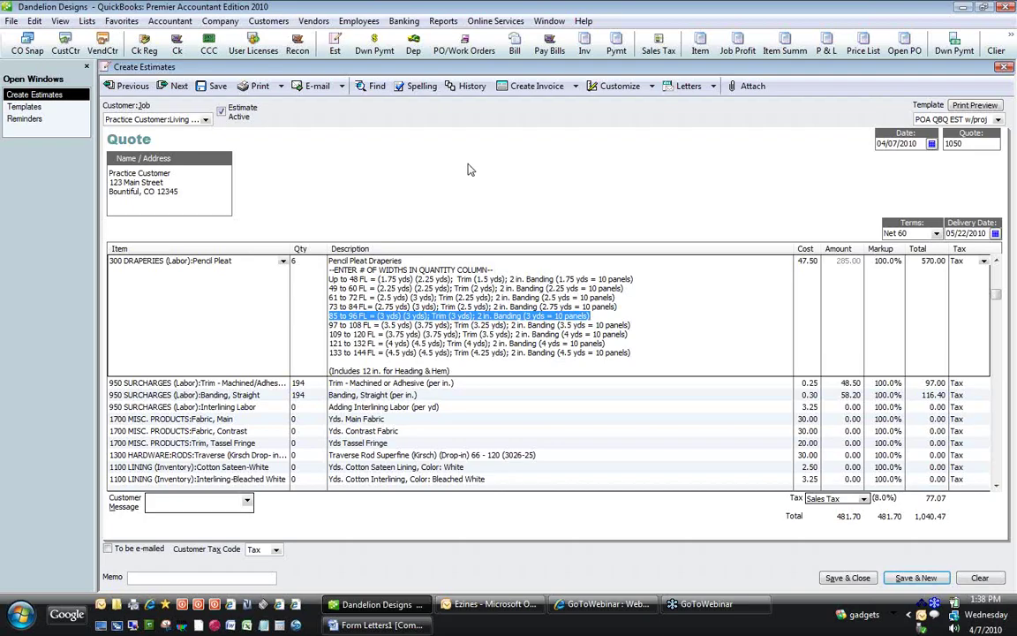
{"action": "left_click_drag", "start_coordinate": [600, 307], "coordinate": [328, 269]}
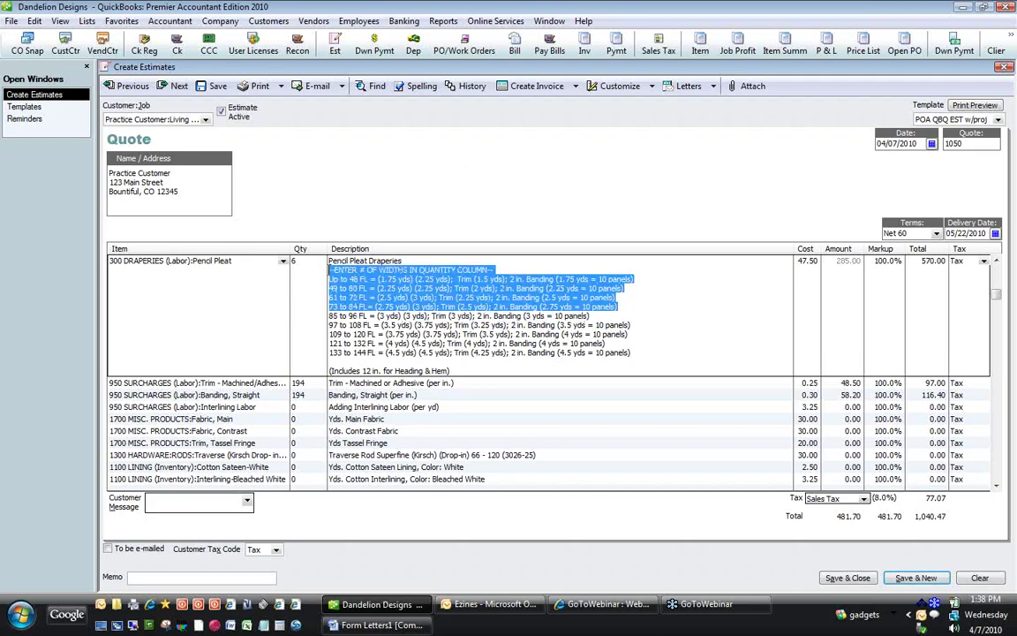
{"action": "key", "text": "Delete"}
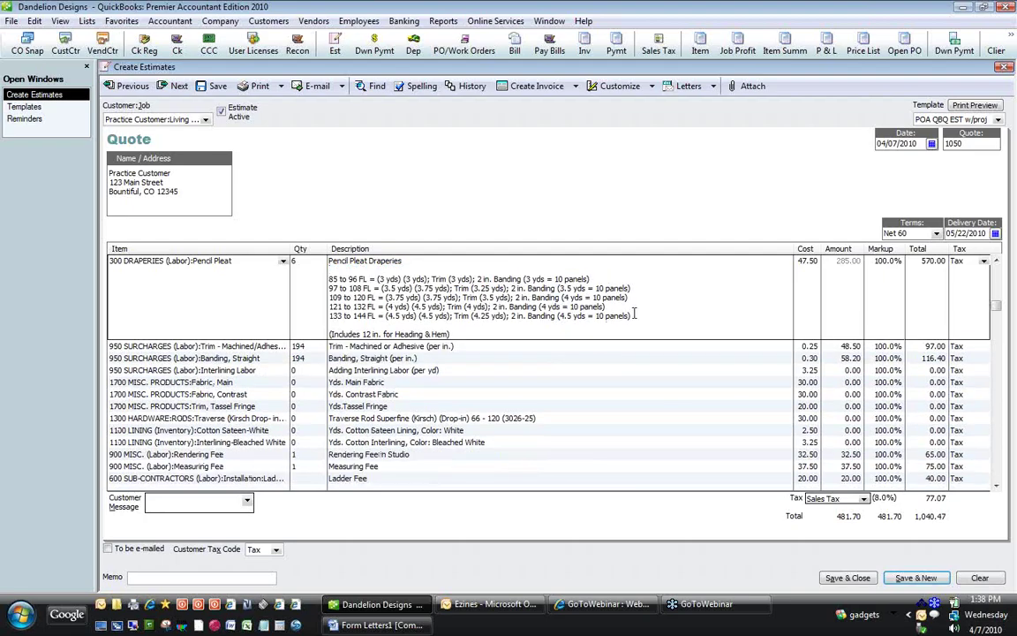
- Delete the yardage lines from 97 to 144 FL and the leftover blank lines from the Pencil Pleat description
{"action": "left_click_drag", "start_coordinate": [631, 315], "coordinate": [329, 288]}
{"action": "key", "text": "Delete"}
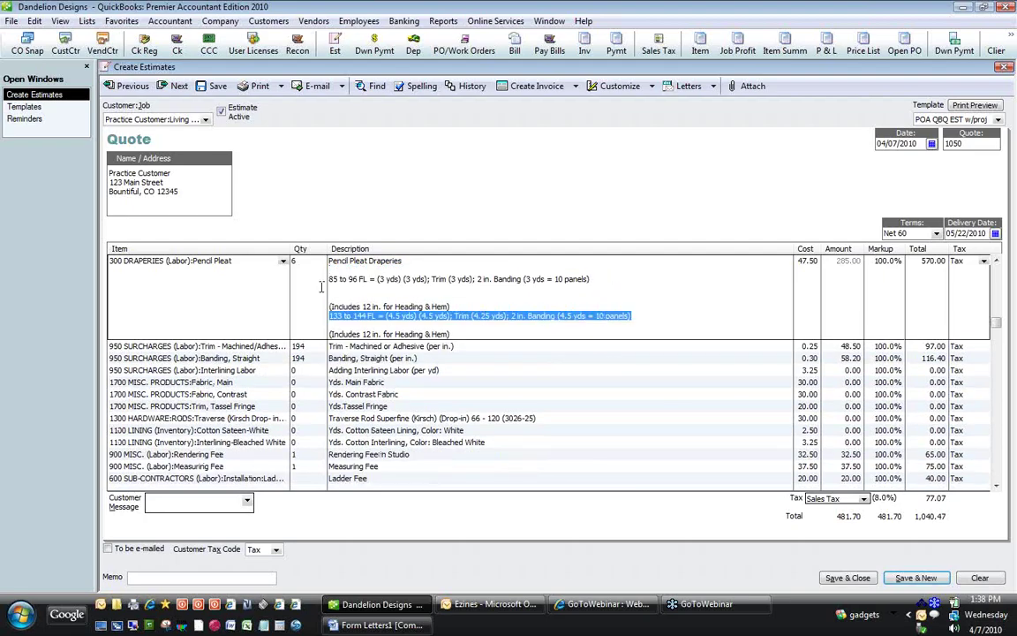
{"action": "left_click", "coordinate": [335, 269]}
{"action": "key", "text": "Delete"}
{"action": "left_click", "coordinate": [334, 279]}
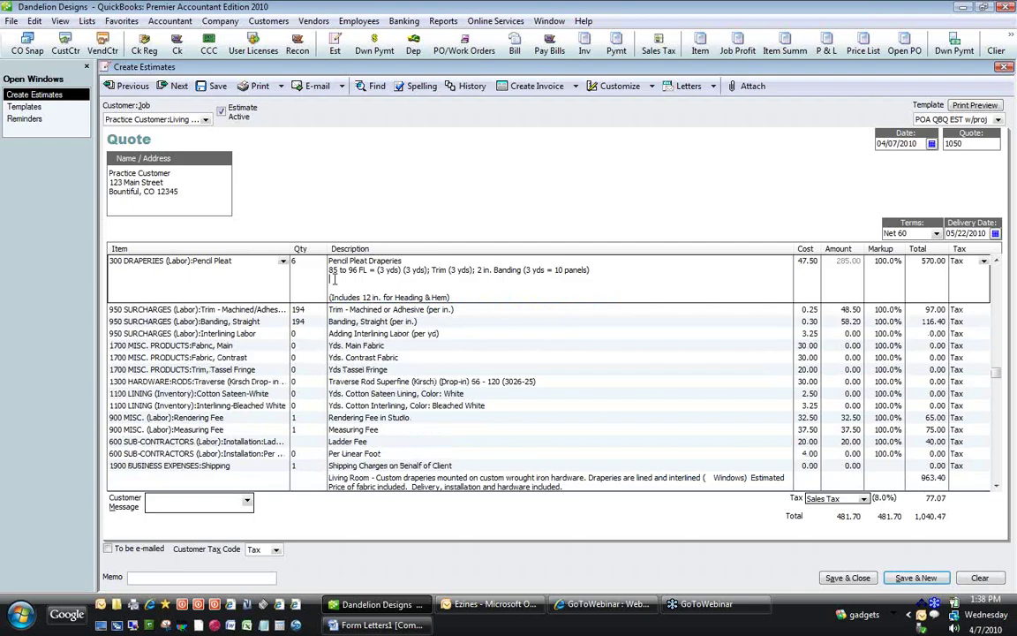
{"action": "key", "text": "Delete"}
{"action": "key", "text": "Delete"}
- Set the quantities of Main Fabric and Interlining Labor to 18 yards each
{"action": "left_click", "coordinate": [434, 323]}
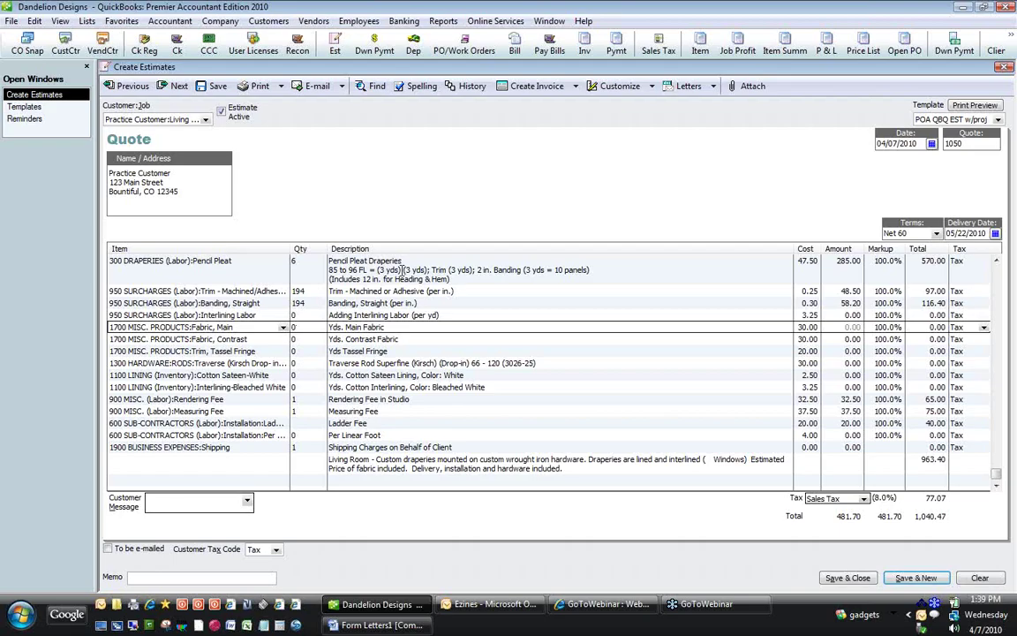
{"action": "double_click", "coordinate": [315, 328]}
{"action": "type", "text": "6"}
{"action": "left_click", "coordinate": [398, 182]}
{"action": "left_click", "coordinate": [303, 315]}
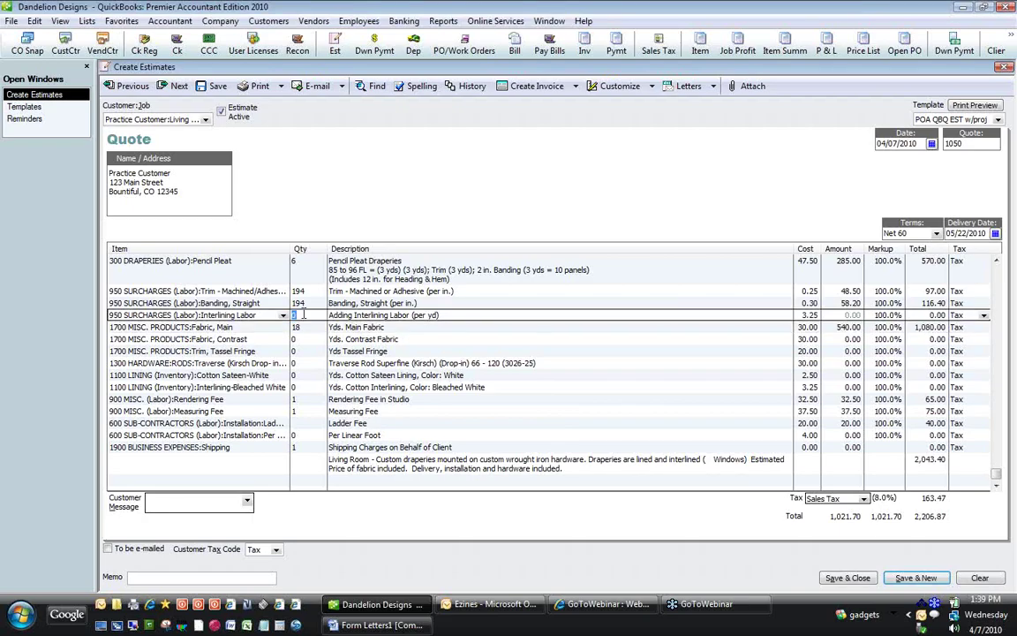
{"action": "type", "text": "18"}
- Check the 2 in. banding yardage in the Pencil Pleat description and set the Contrast Fabric quantity to 3
{"action": "left_click", "coordinate": [305, 338]}
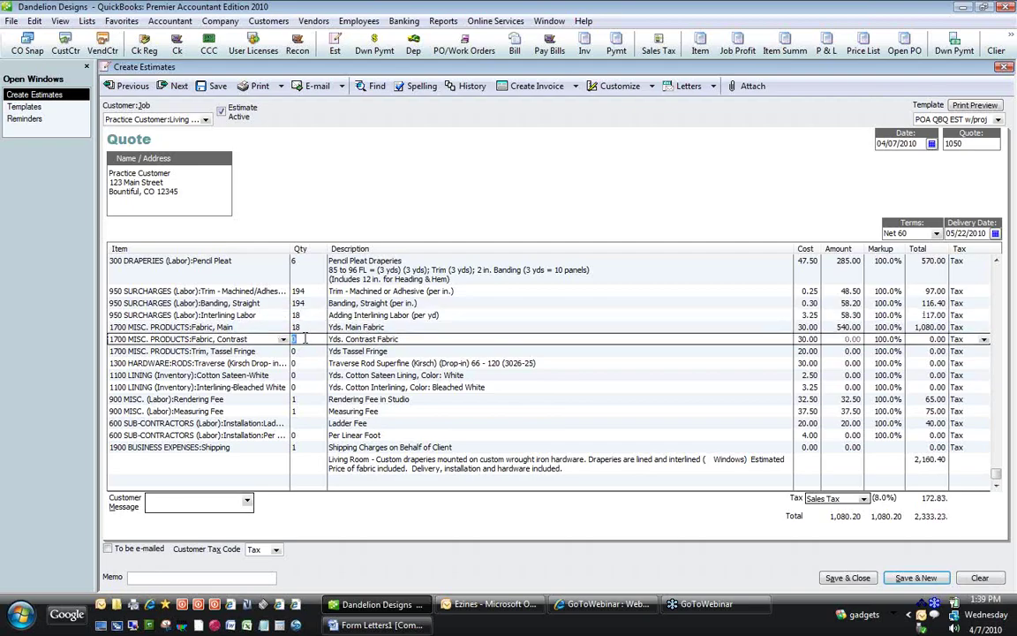
{"action": "left_click", "coordinate": [478, 270]}
{"action": "left_click_drag", "start_coordinate": [478, 270], "coordinate": [590, 270]}
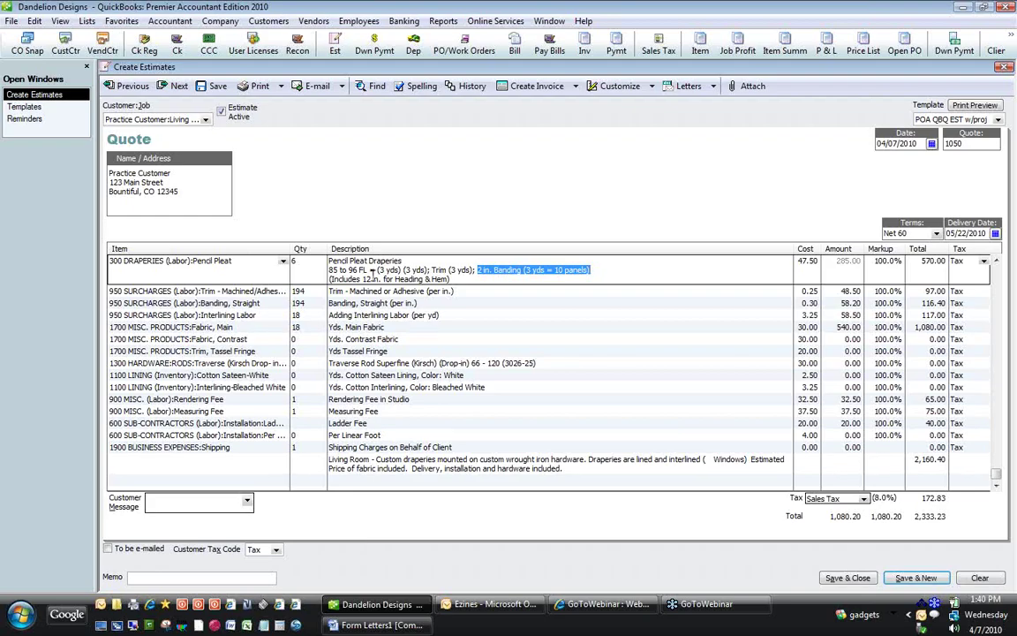
{"action": "key", "text": "BackSpace"}
{"action": "type", "text": "3"}
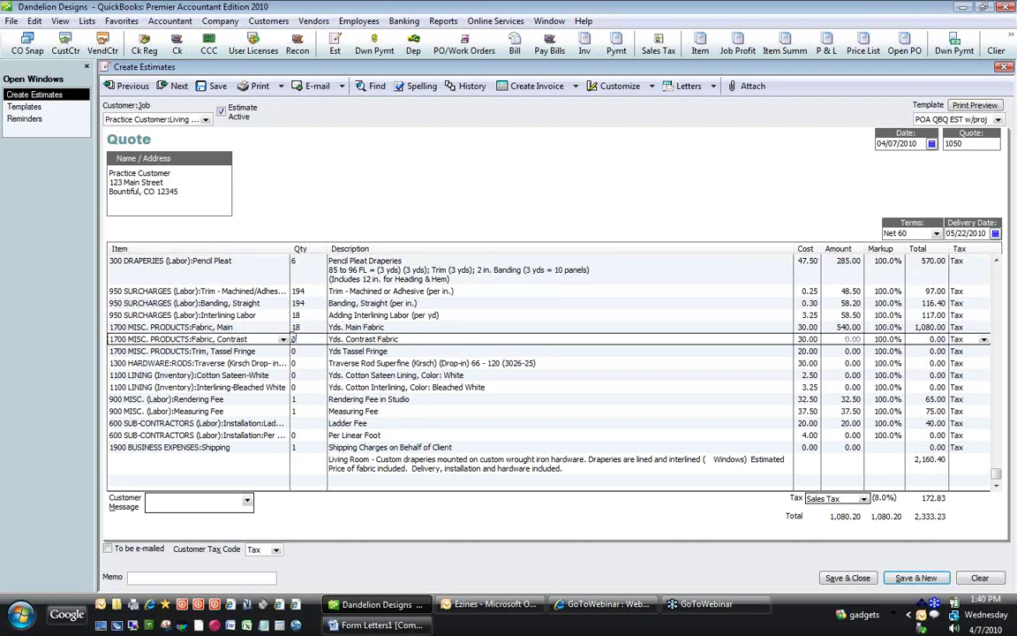
- Check the trim yardage in the Pencil Pleat description and set the Tassel Fringe quantity to 6
{"action": "left_click", "coordinate": [294, 350]}
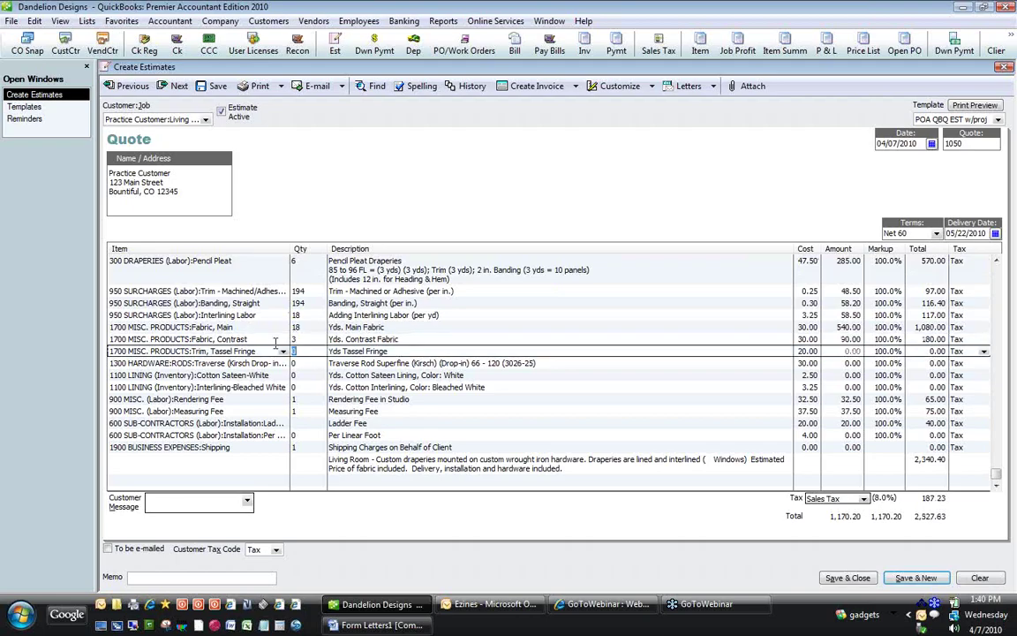
{"action": "left_click", "coordinate": [434, 262]}
{"action": "left_click", "coordinate": [434, 270]}
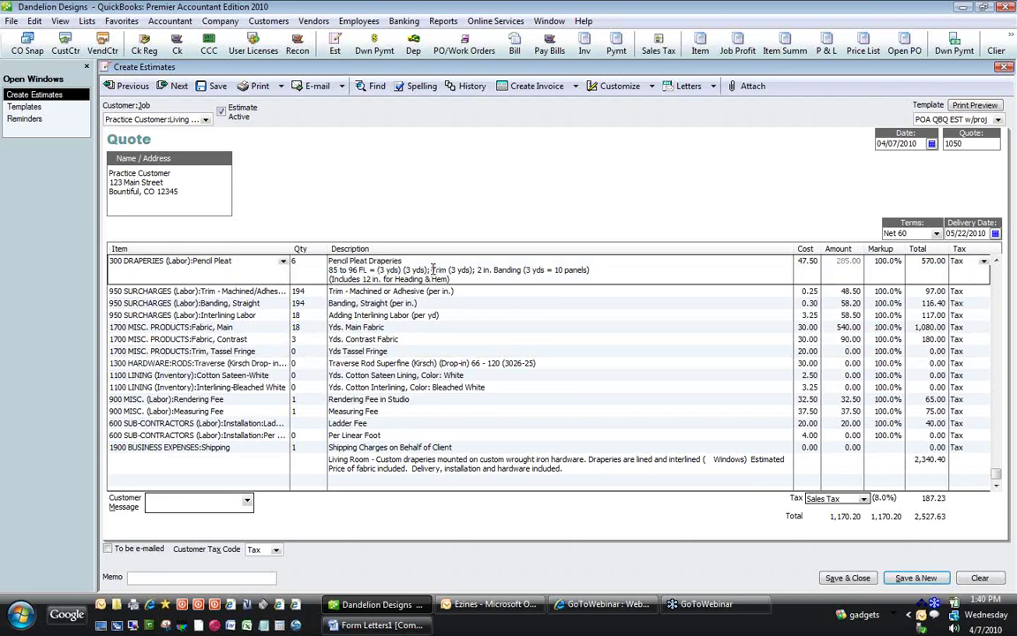
{"action": "left_click_drag", "start_coordinate": [433, 270], "coordinate": [473, 270]}
{"action": "left_click", "coordinate": [313, 350]}
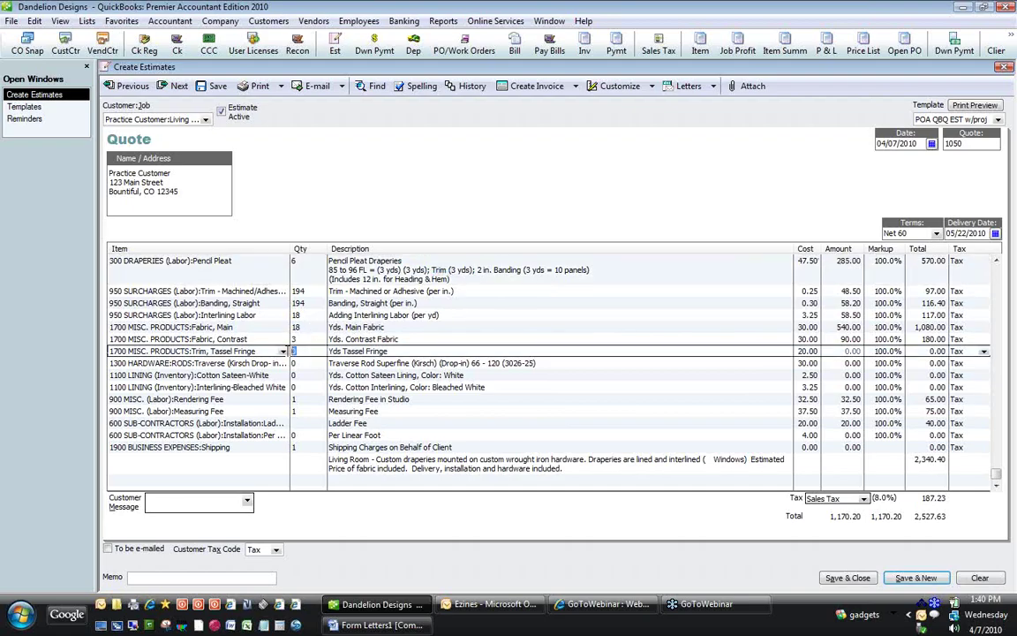
{"action": "double_click", "coordinate": [294, 350]}
{"action": "type", "text": "6"}
- Set the traverse rod quantity to 1 and the Cotton Sateen lining and Bleached White interlining quantities to 18 each
{"action": "left_click", "coordinate": [312, 363]}
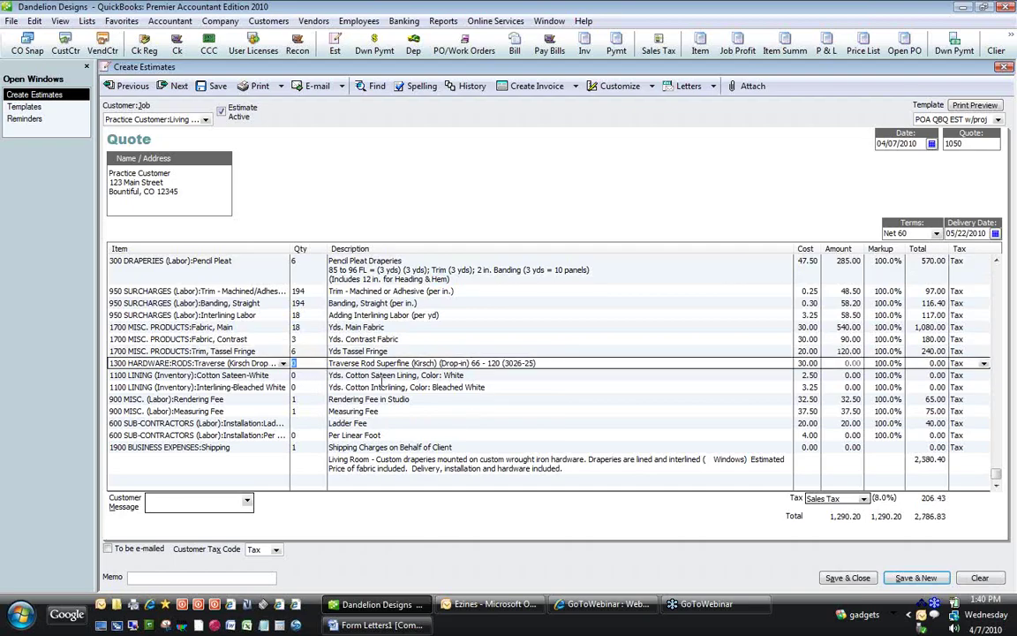
{"action": "type", "text": "1"}
{"action": "key", "text": "Down"}
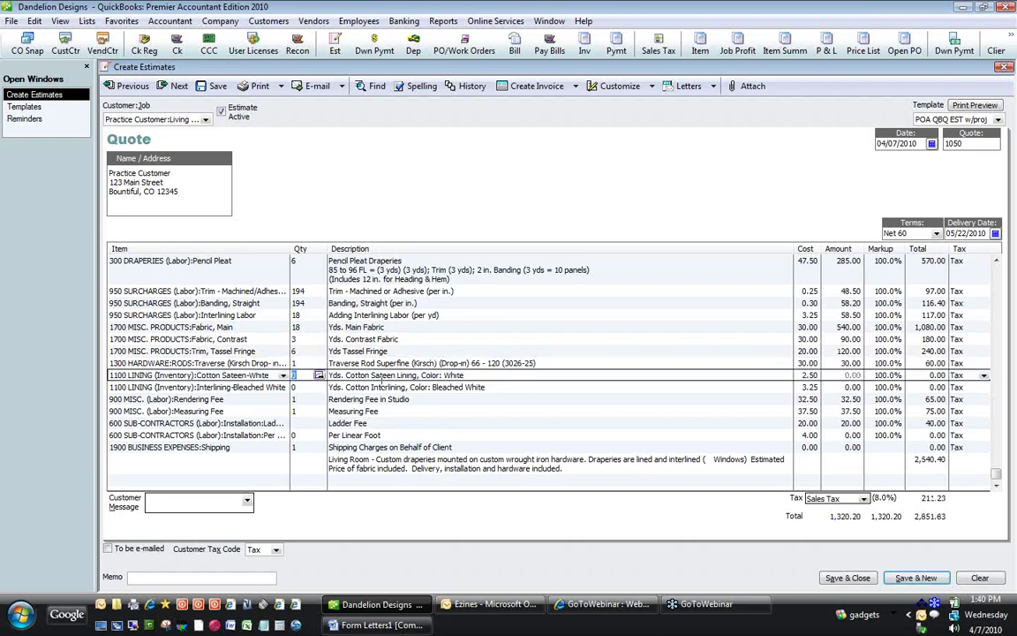
{"action": "type", "text": "18"}
{"action": "key", "text": "Down"}
{"action": "type", "text": "18"}
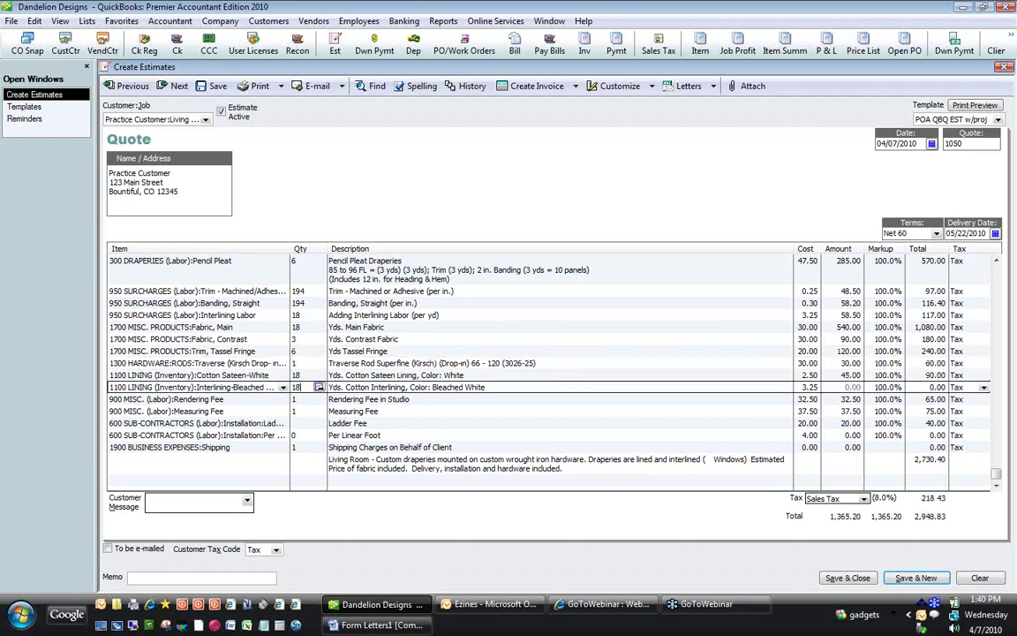
- Calculate 100 ÷ 12 for the per-linear-foot installation line and set its quantity to 9
{"action": "key", "text": "Down"}
{"action": "key", "text": "Down"}
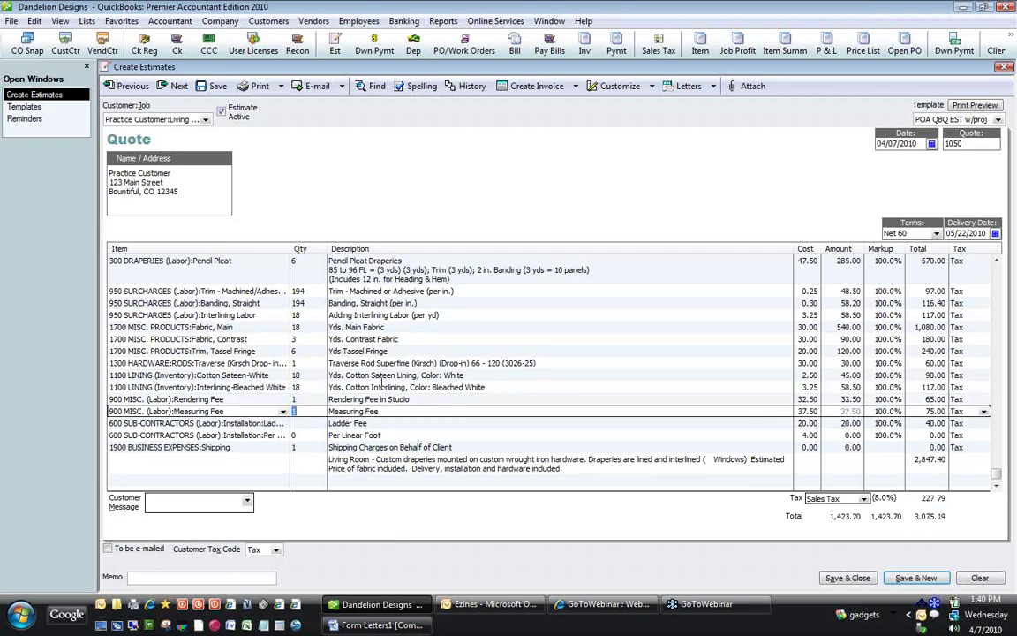
{"action": "key", "text": "Down"}
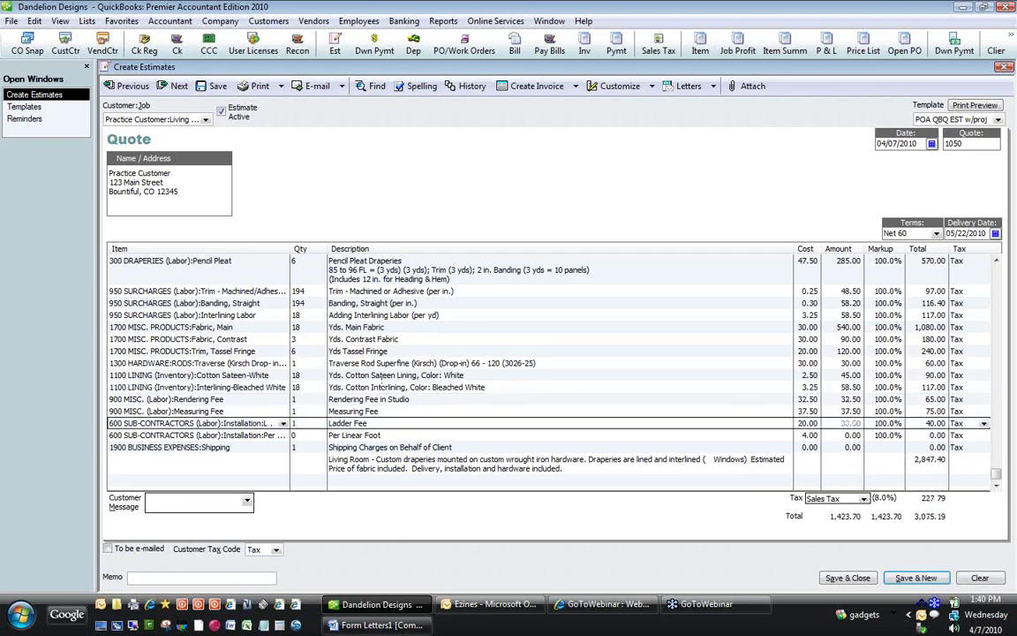
{"action": "key", "text": "Down"}
{"action": "type", "text": "100"}
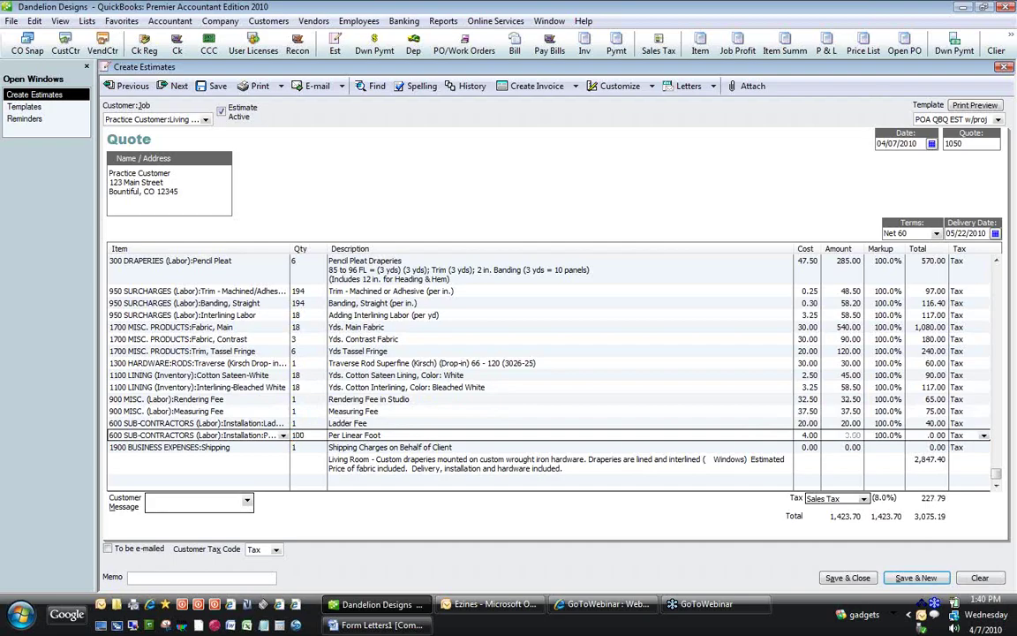
{"action": "left_click", "coordinate": [382, 389]}
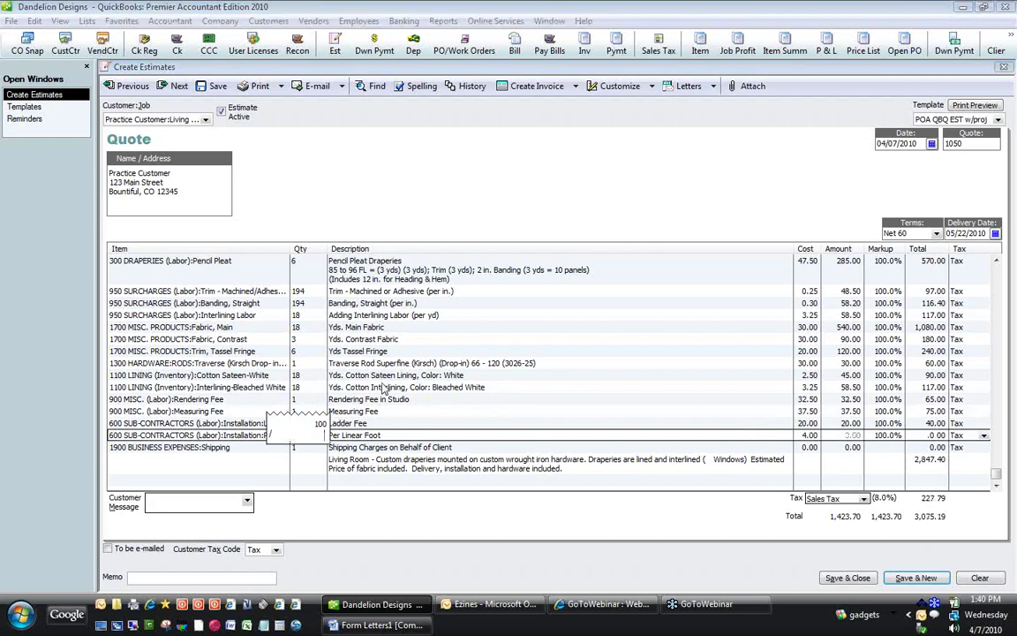
{"action": "type", "text": "12"}
{"action": "key", "text": "Return"}
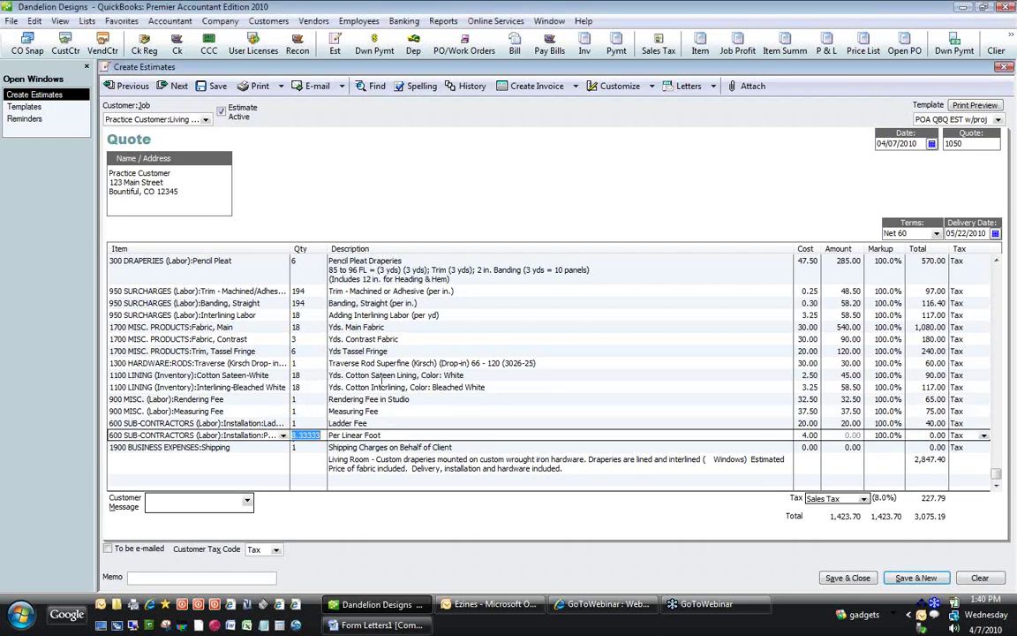
{"action": "type", "text": "9"}
{"action": "key", "text": "Down"}
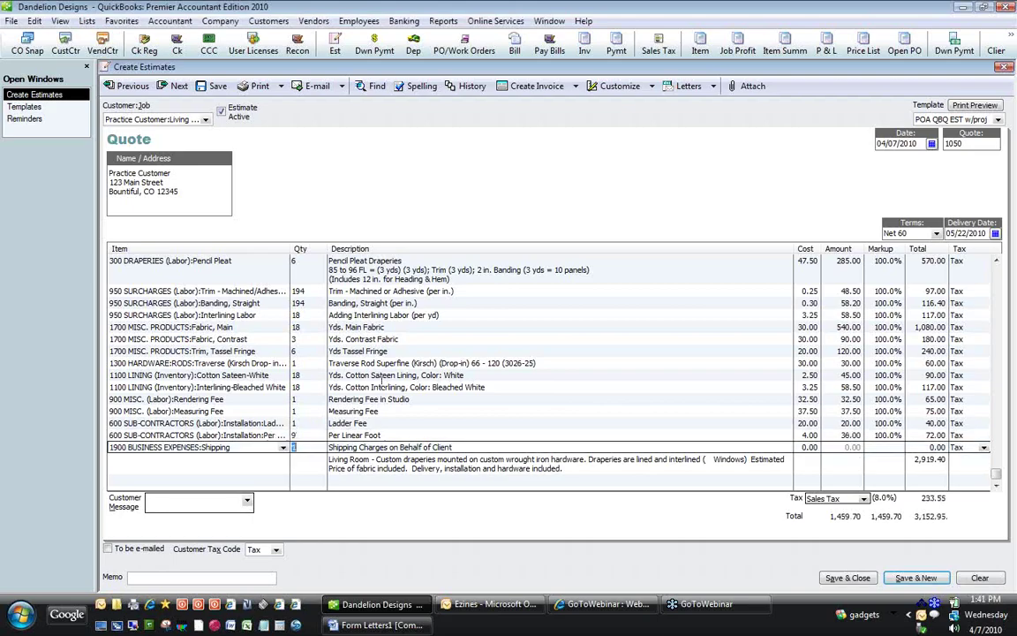
- Add the finished size "100 FW x 96 FL" to the first line of the Pencil Pleat Draperies description
{"action": "left_click", "coordinate": [997, 262]}
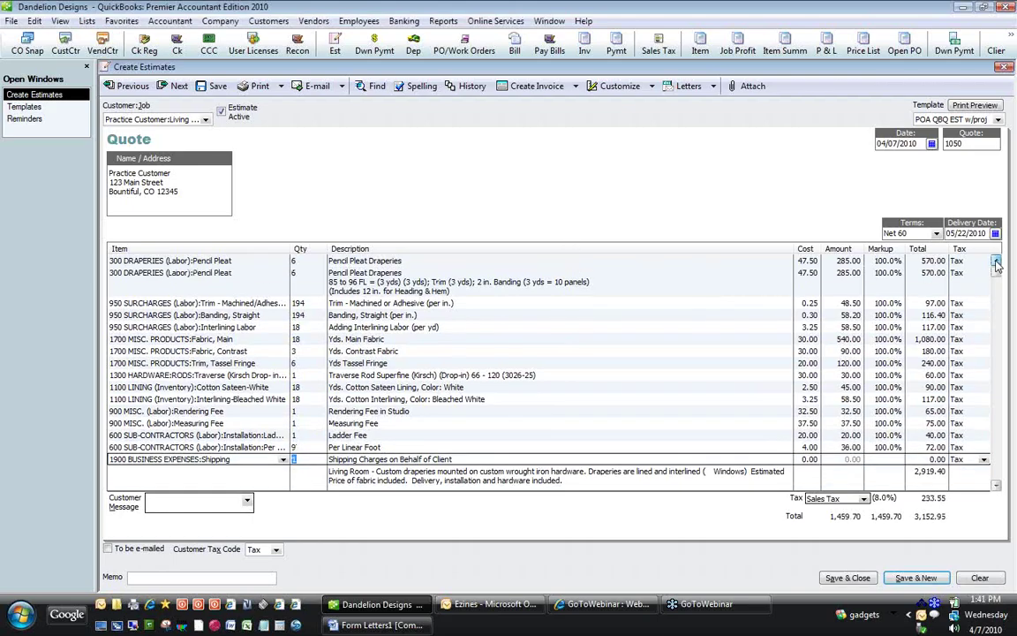
{"action": "type", "text": "100:FW"}
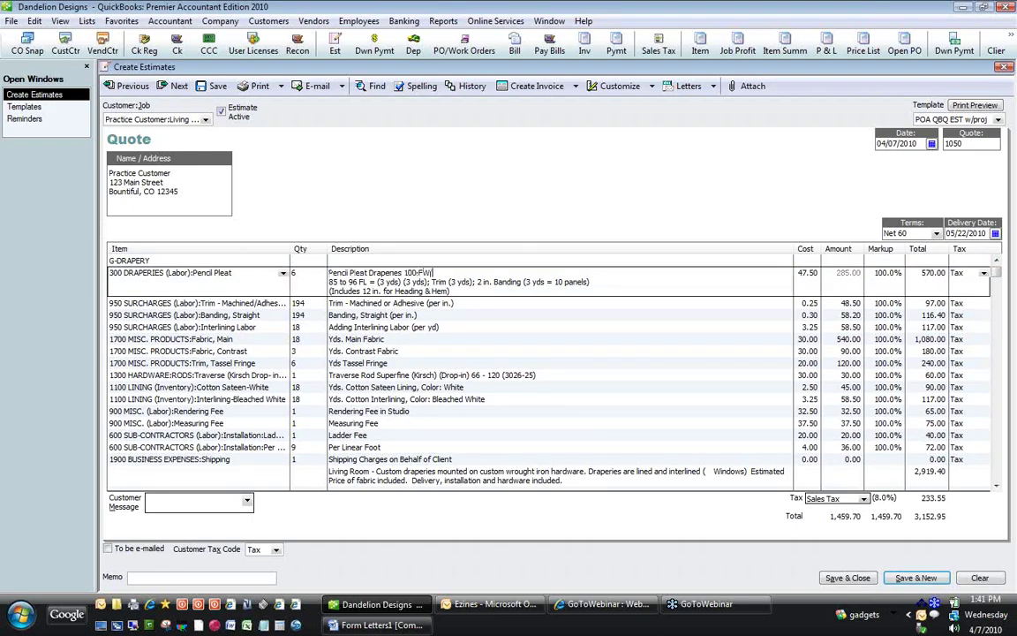
{"action": "type", "text": " x 96:FL"}
- Append "tassel fring along lead edge banding" to the Trim - Machined or Adhesive description
{"action": "left_click", "coordinate": [471, 303]}
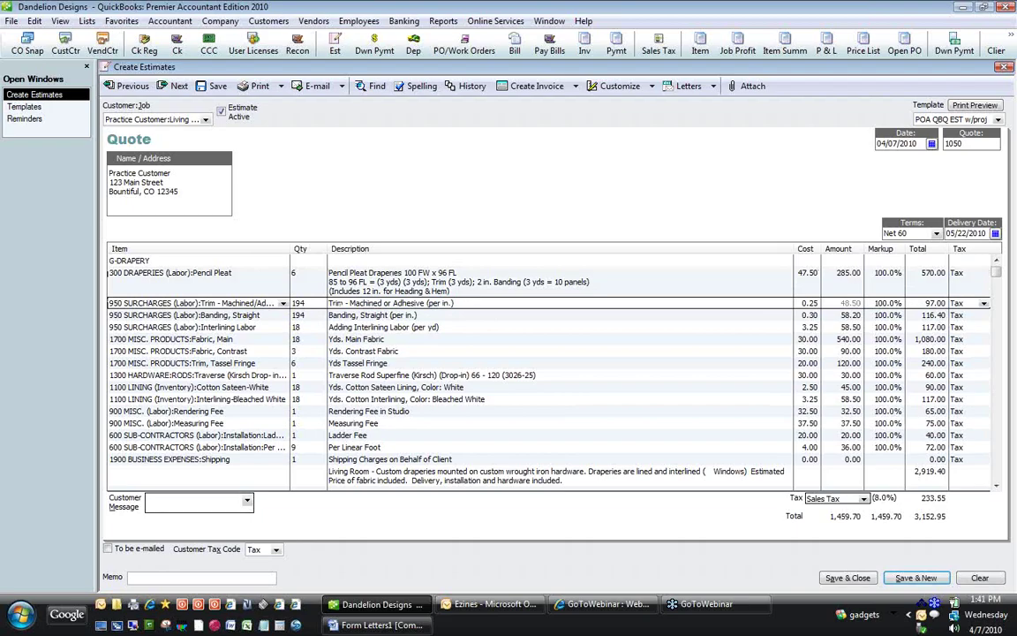
{"action": "type", "text": "t"}
{"action": "type", "text": "assel fri"}
{"action": "type", "text": "ng along"}
{"action": "type", "text": " lead.edge b"}
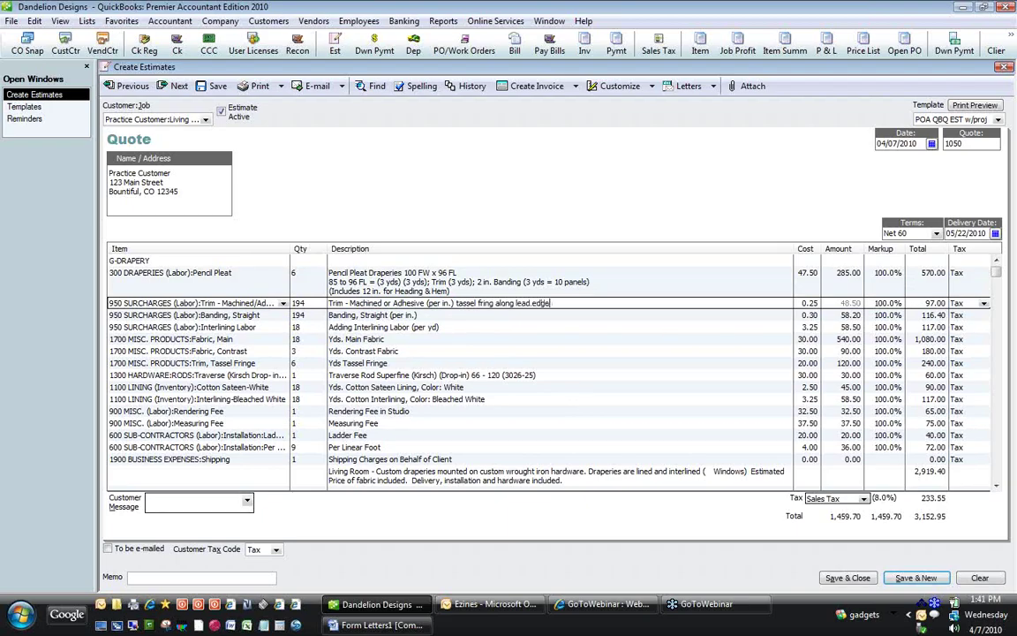
{"action": "type", "text": "anding"}
- Append "1" banding set in 1" from lead edge" to the Banding, Straight description
{"action": "left_click", "coordinate": [420, 315]}
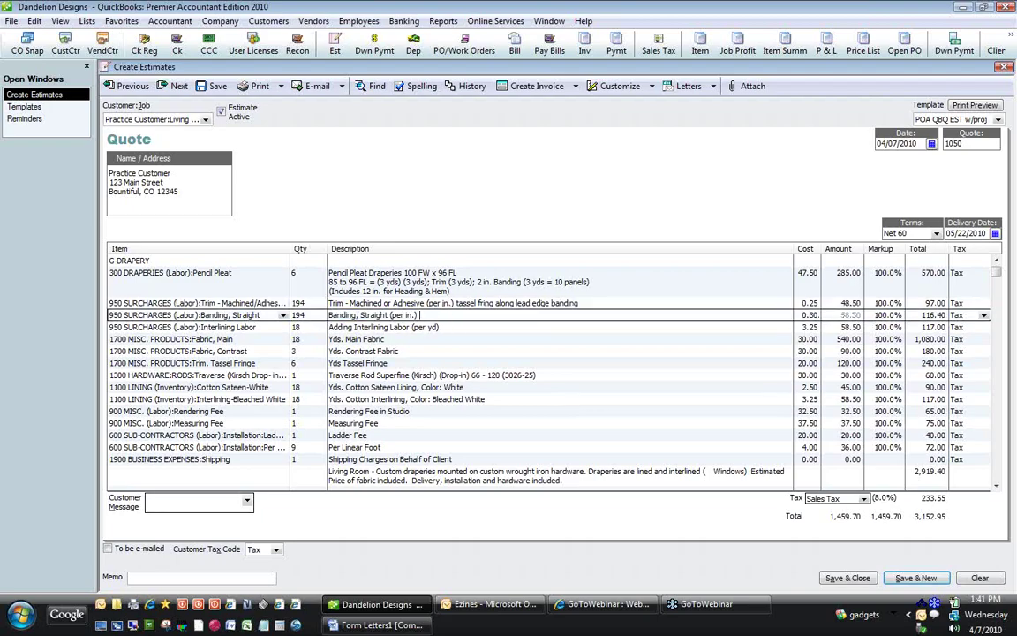
{"action": "type", "text": "1\" banding set in"}
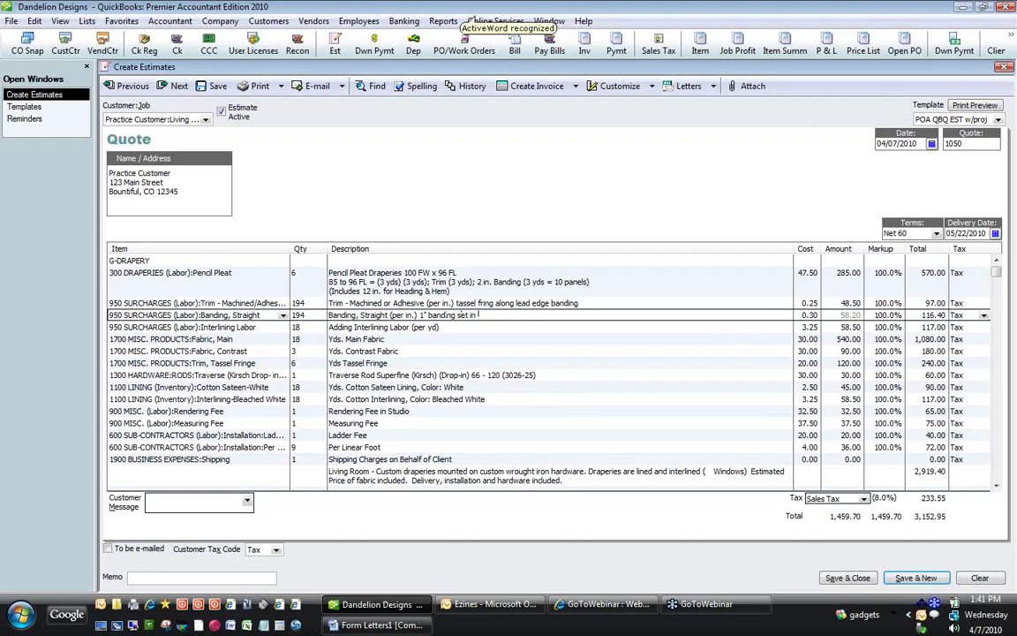
{"action": "type", "text": " 1\" from"}
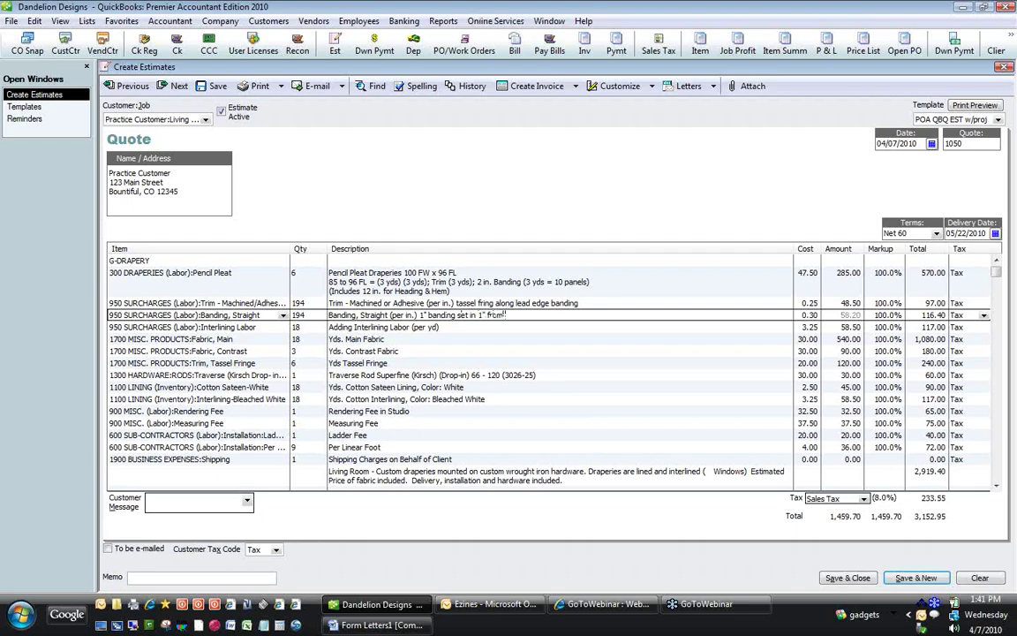
{"action": "type", "text": " lead edge"}
- Go through the descriptions of the remaining line items, from interlining labor to shipping charges
{"action": "left_click", "coordinate": [464, 327]}
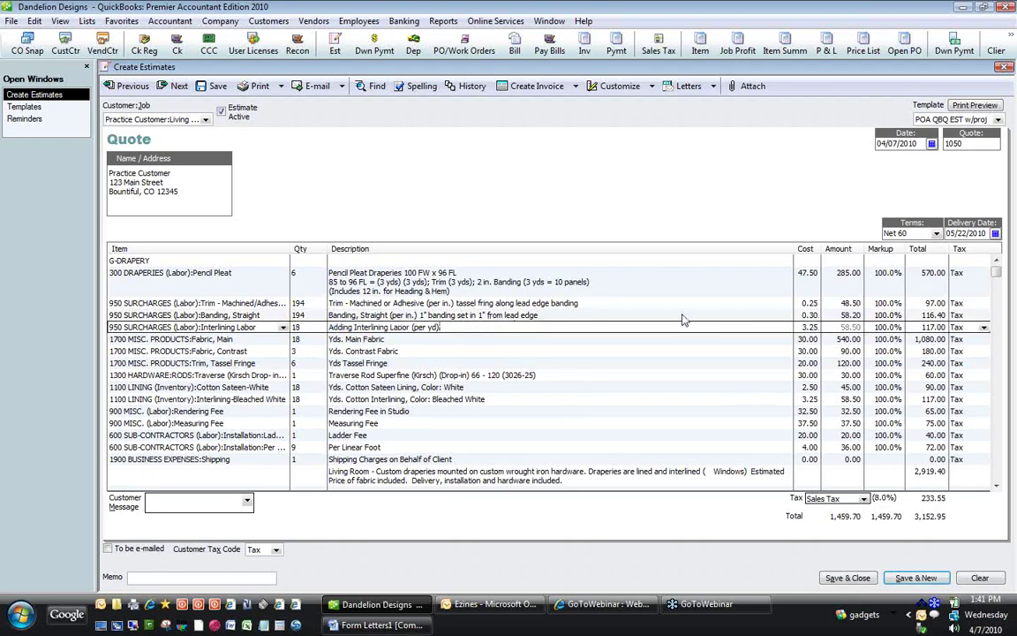
{"action": "key", "text": "Down"}
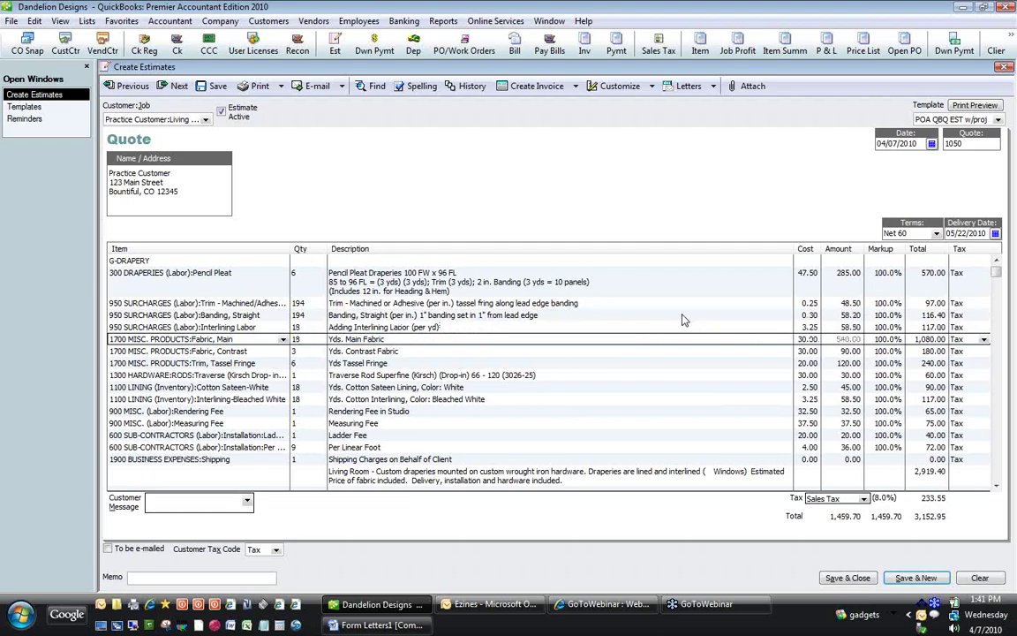
{"action": "key", "text": "Down"}
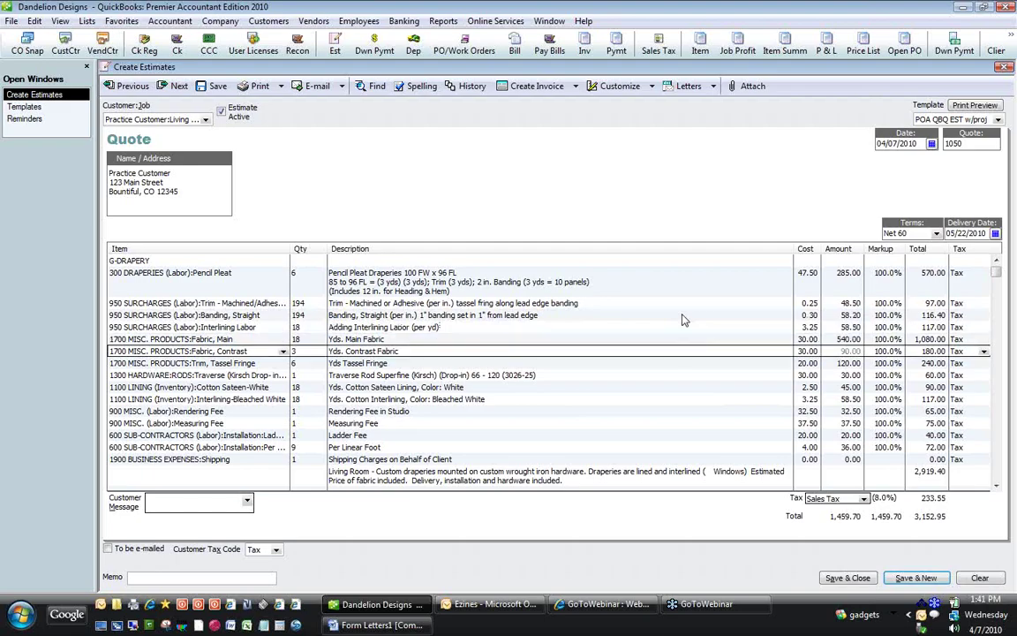
{"action": "key", "text": "Down"}
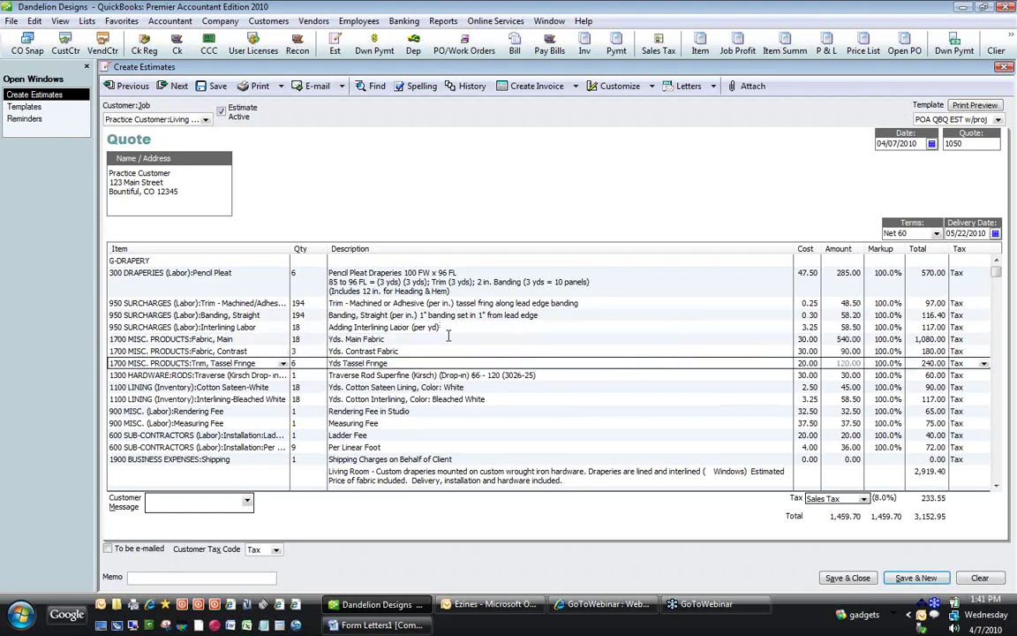
{"action": "left_click", "coordinate": [523, 388]}
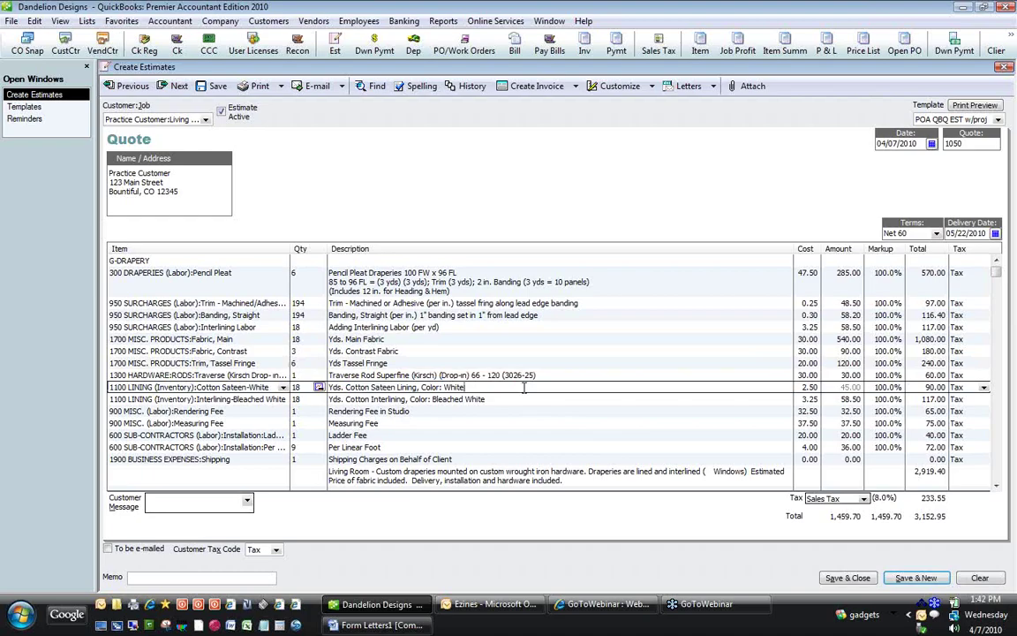
{"action": "key", "text": "Down"}
{"action": "key", "text": "Down"}
{"action": "key", "text": "Down"}
{"action": "key", "text": "Down"}
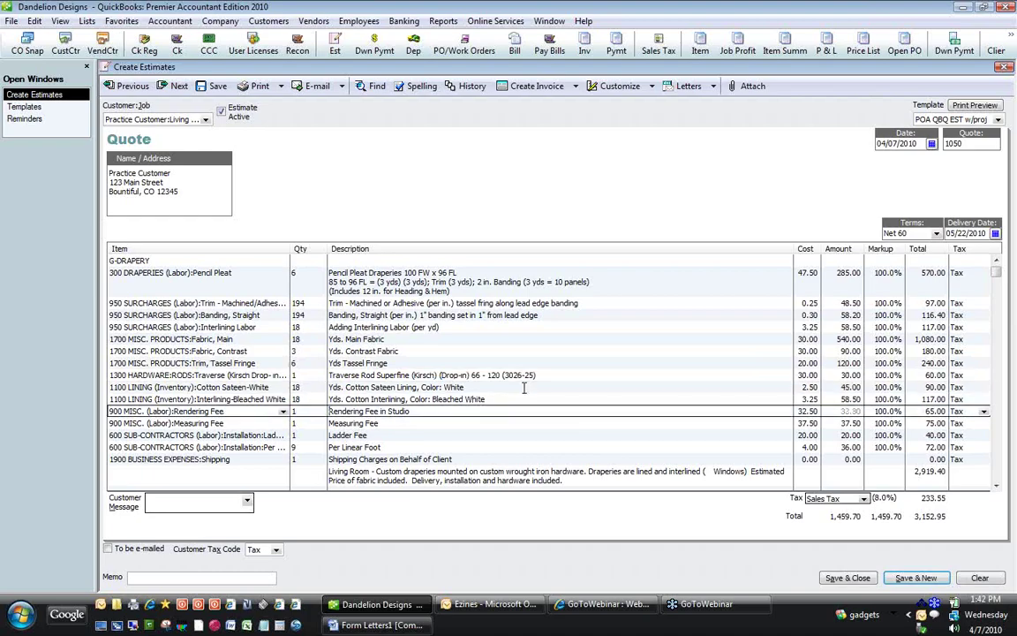
{"action": "key", "text": "Down"}
{"action": "key", "text": "Down"}
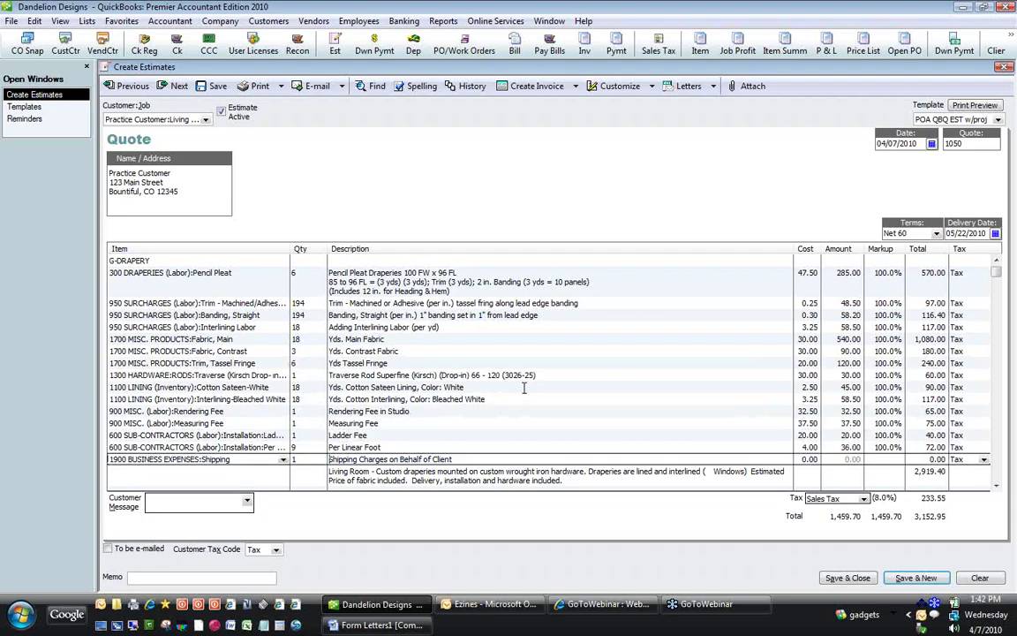
- Review the Living Room summary description at the end of the drapery group
{"action": "left_click", "coordinate": [996, 486]}
{"action": "left_click", "coordinate": [331, 466]}
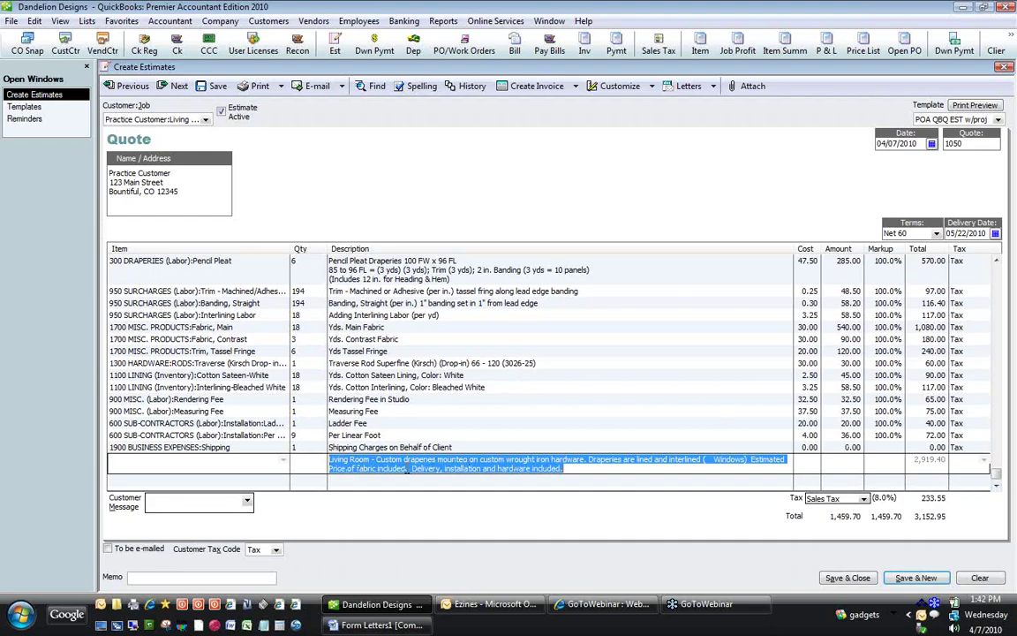
{"action": "left_click", "coordinate": [592, 472]}
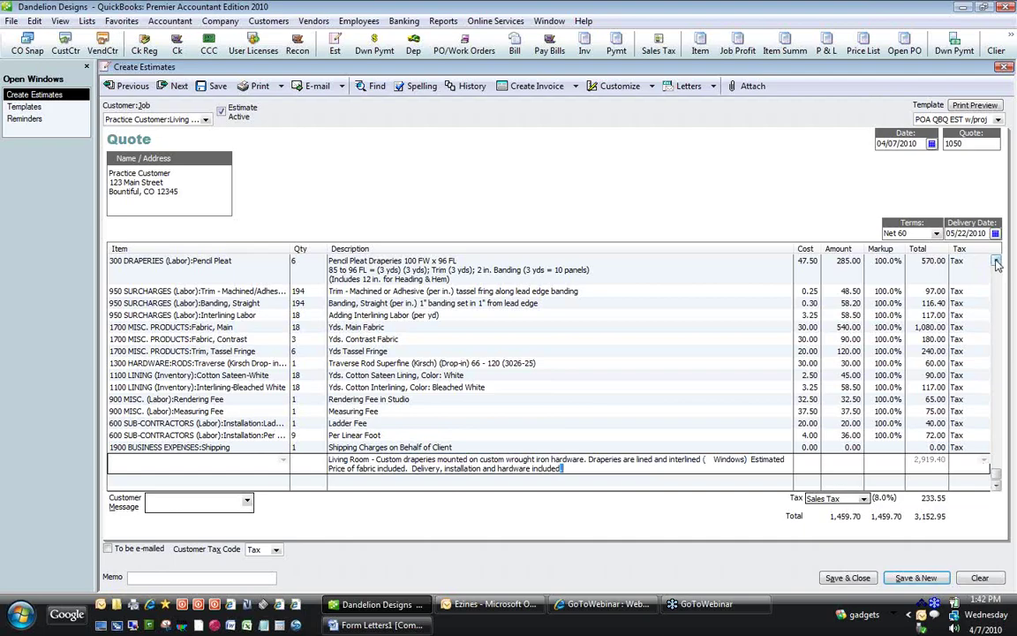
- Widen the Cost column and set the Pencil Pleat drapery cost to 35
{"action": "left_click", "coordinate": [995, 262]}
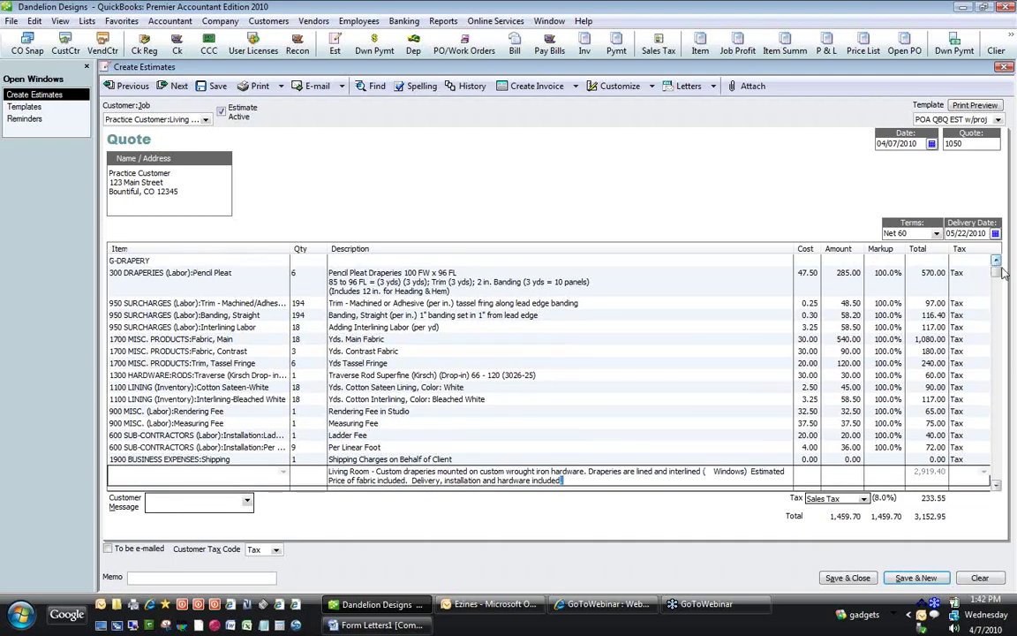
{"action": "left_click_drag", "start_coordinate": [793, 250], "coordinate": [736, 251]}
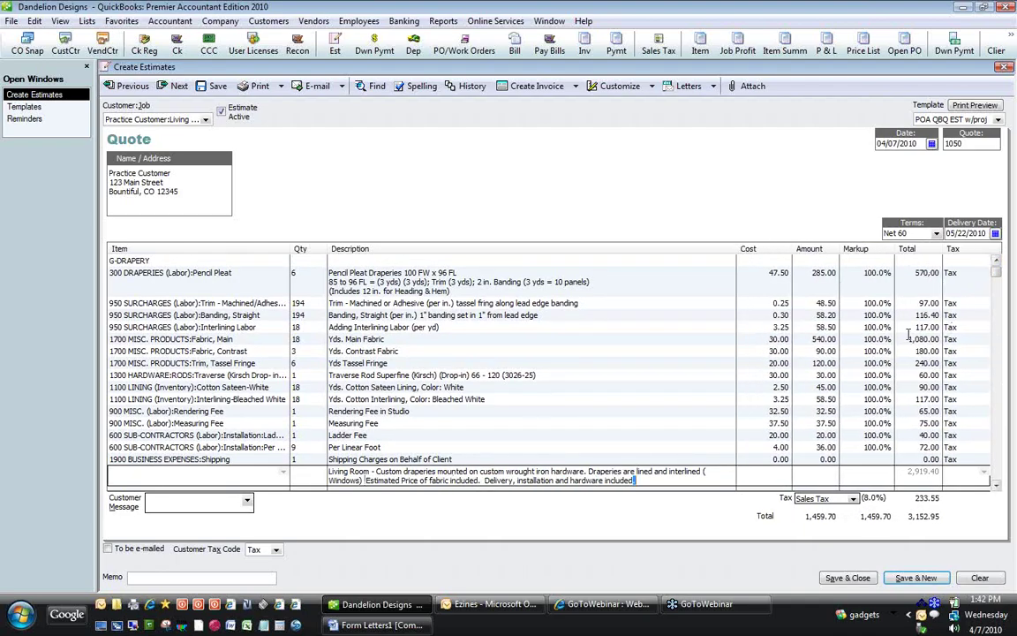
{"action": "left_click", "coordinate": [760, 273]}
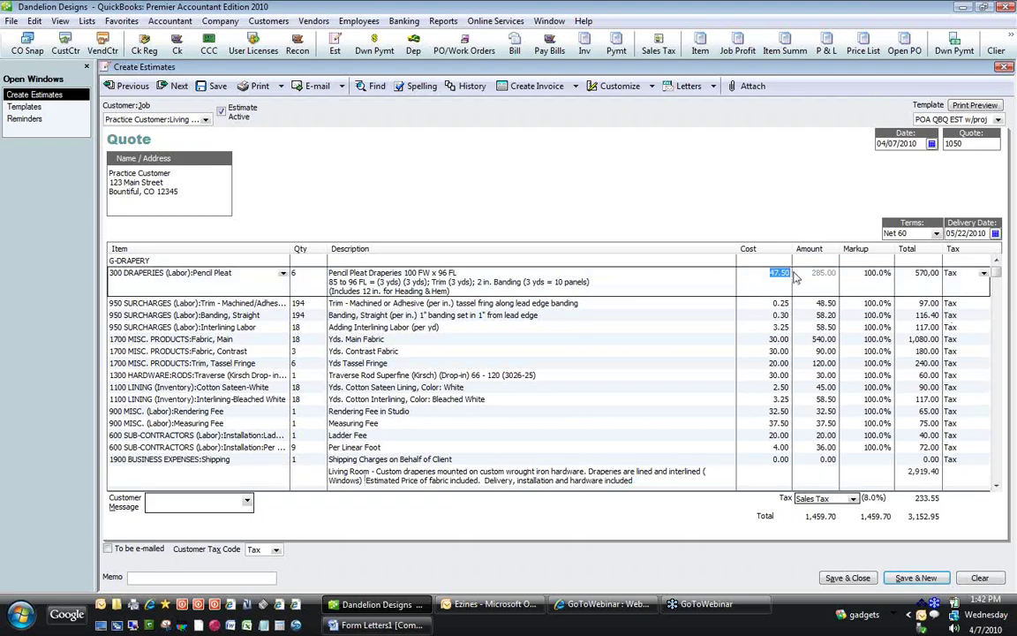
{"action": "type", "text": "35"}
{"action": "key", "text": "Down"}
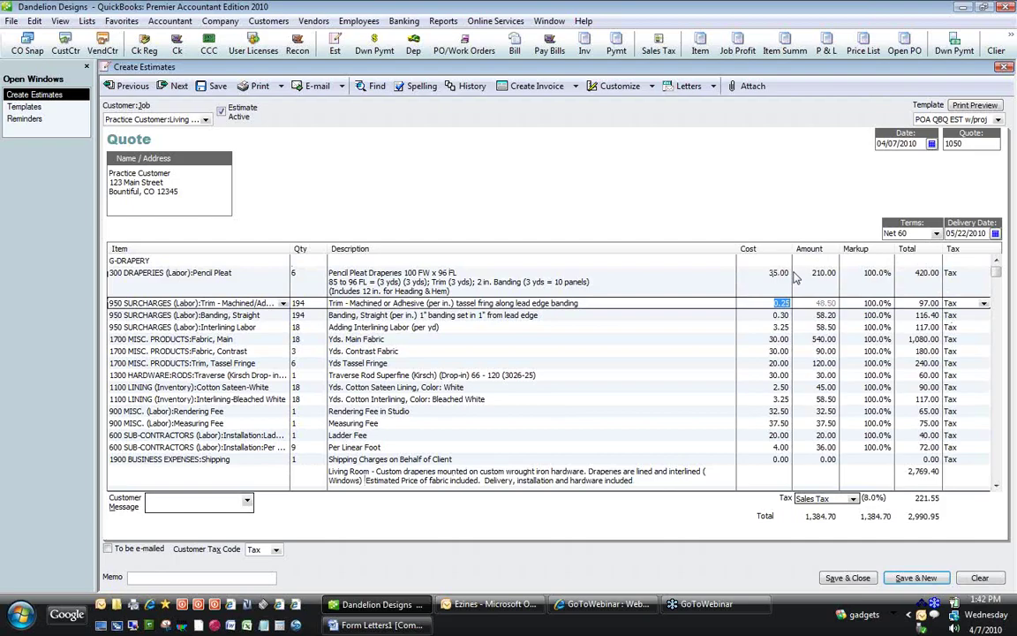
- Set the Main Fabric cost to 25.25 and the Contrast Fabric cost to 12.50
{"action": "key", "text": "Down"}
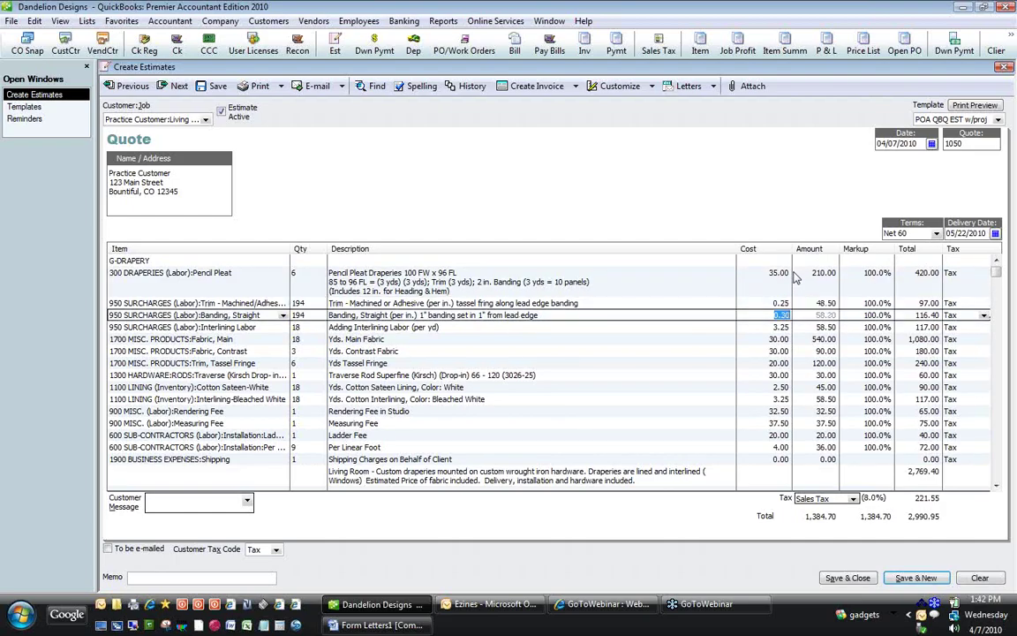
{"action": "key", "text": "Down"}
{"action": "key", "text": "Down"}
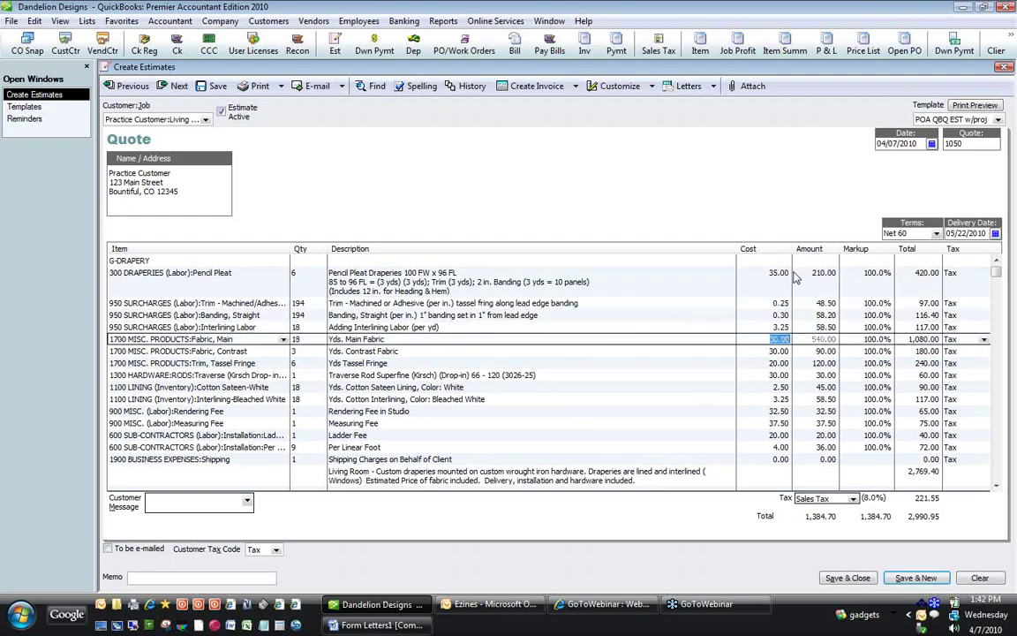
{"action": "type", "text": "25.25"}
{"action": "key", "text": "Down"}
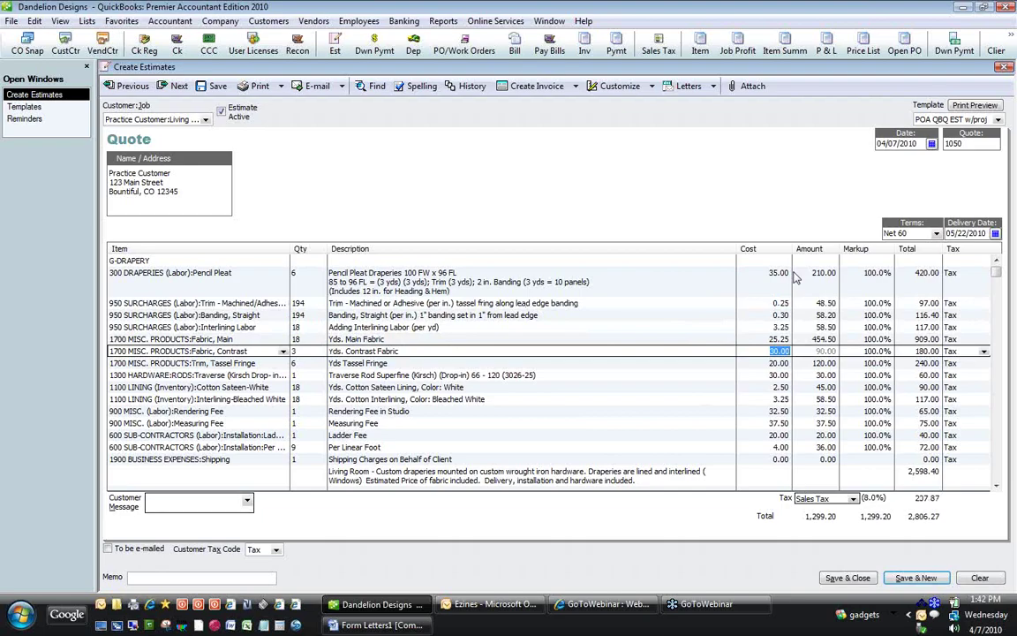
{"action": "type", "text": "12.50"}
{"action": "key", "text": "Down"}
- Set the Tassel Fringe cost to 27 and the traverse rod cost to 32.50
{"action": "type", "text": "27."}
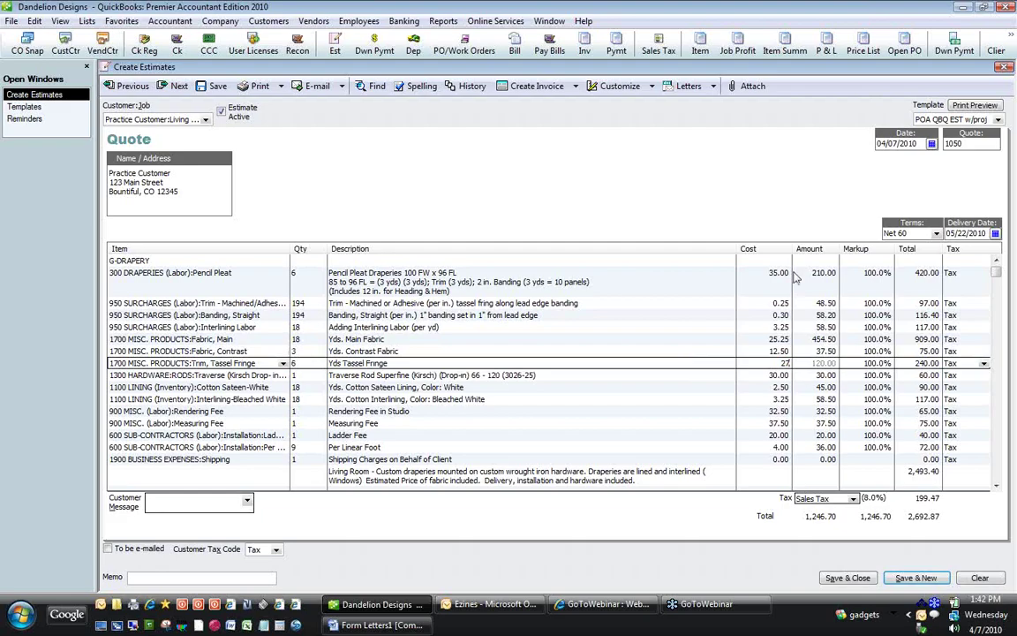
{"action": "key", "text": "Down"}
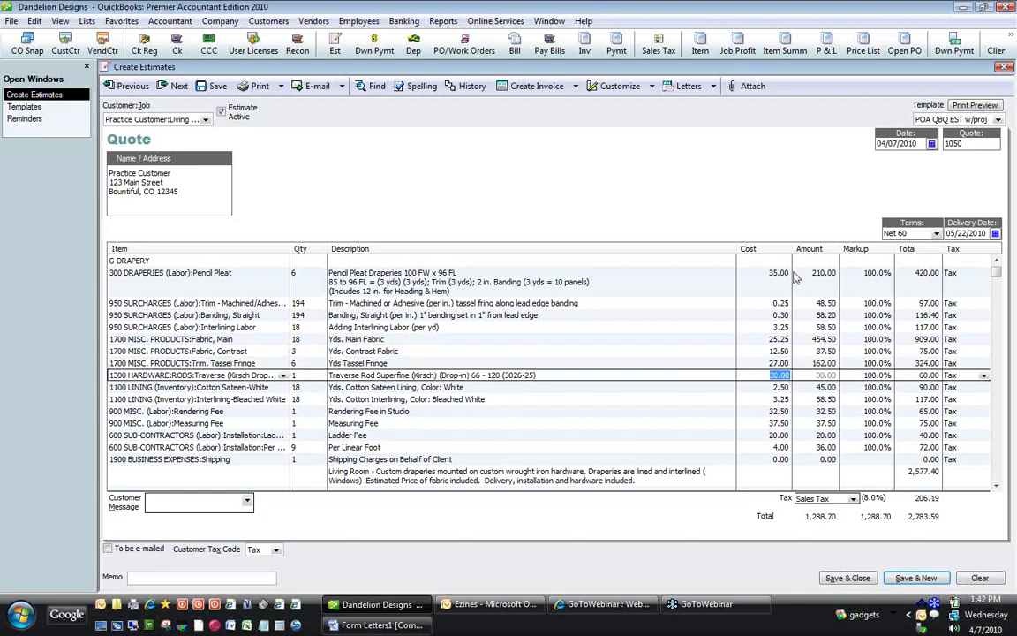
{"action": "type", "text": "32.50"}
{"action": "key", "text": "Down"}
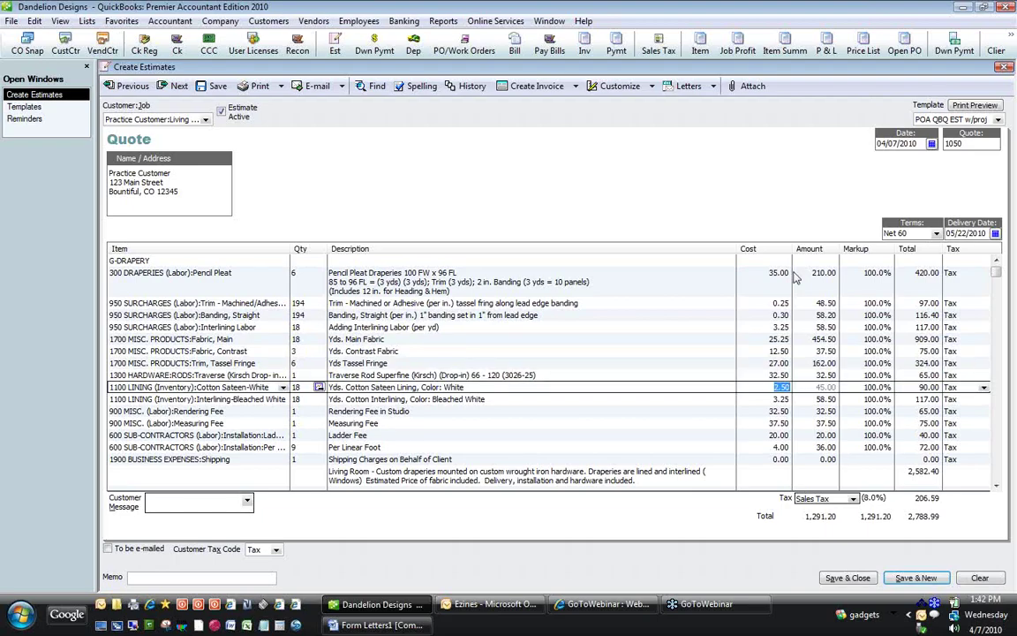
- Keep the lining, fee and installation costs and set the shipping charges cost to 55
{"action": "key", "text": "Down"}
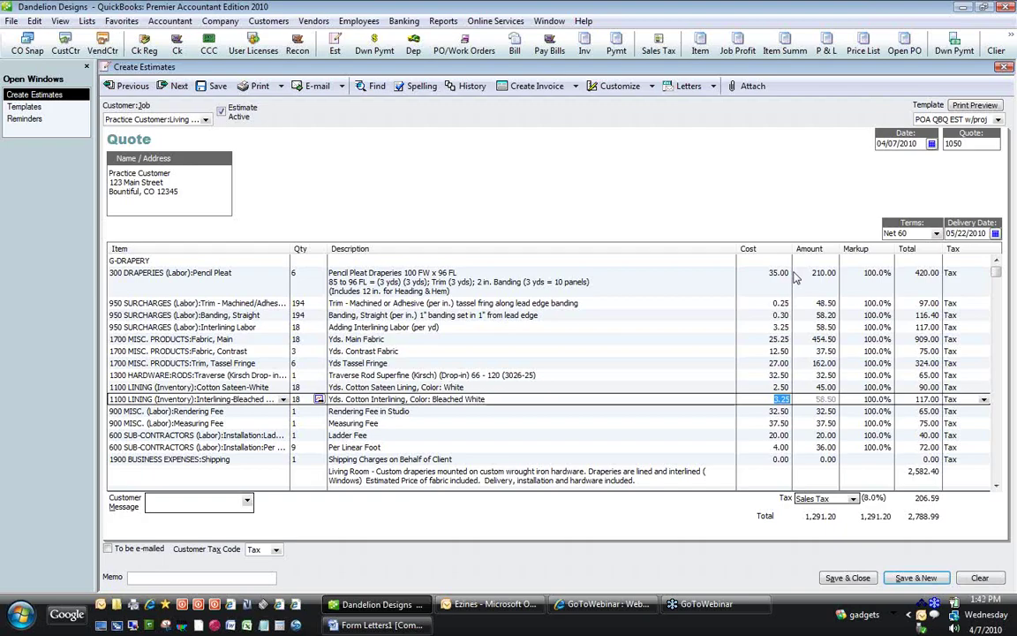
{"action": "key", "text": "Down"}
{"action": "key", "text": "Down"}
{"action": "key", "text": "Down"}
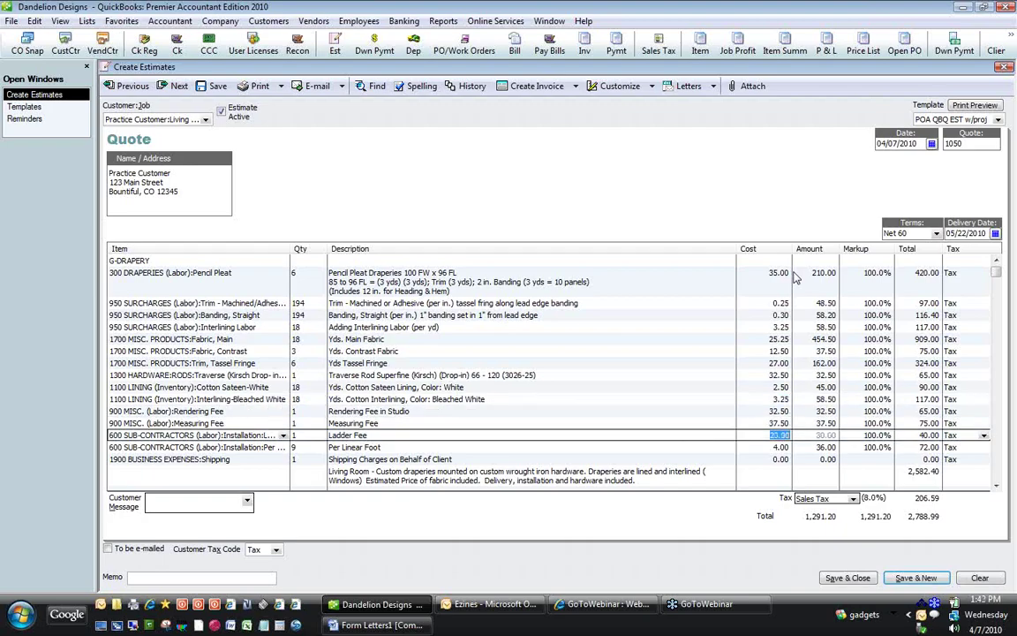
{"action": "key", "text": "Down"}
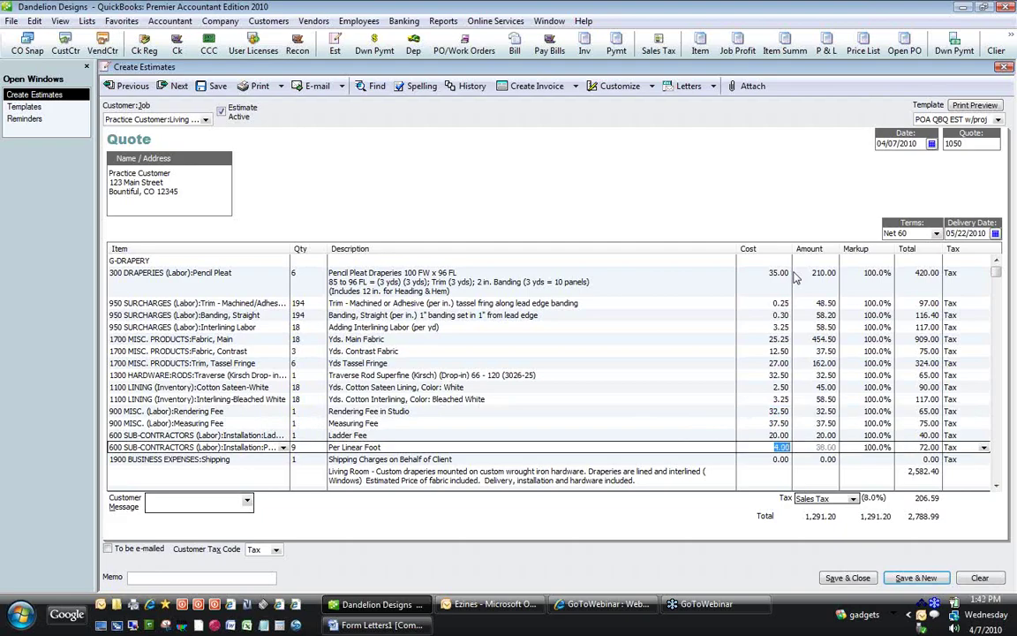
{"action": "key", "text": "Down"}
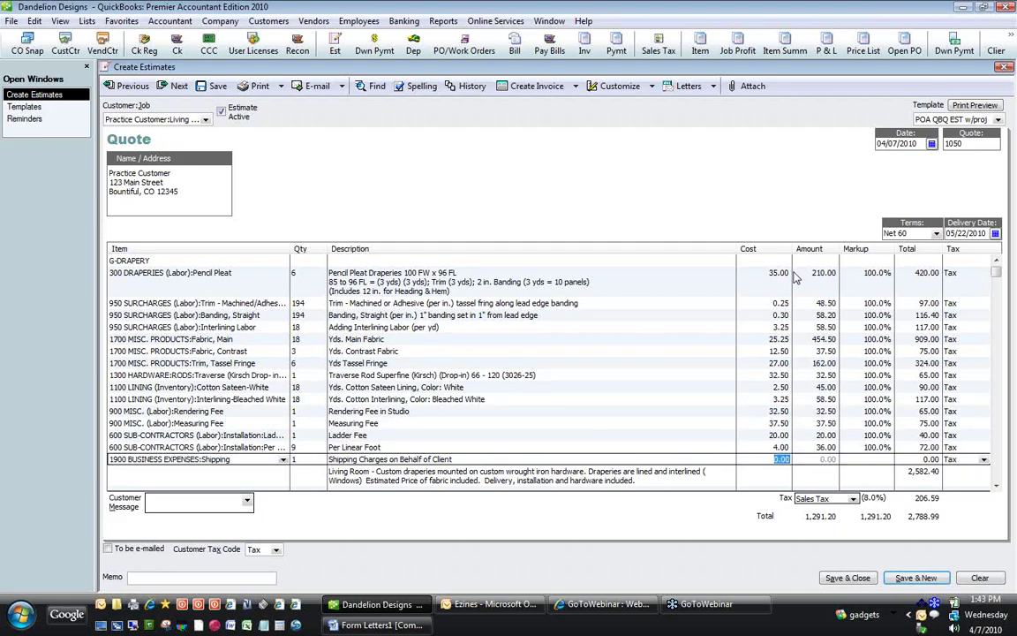
{"action": "type", "text": "55"}
{"action": "key", "text": "Down"}
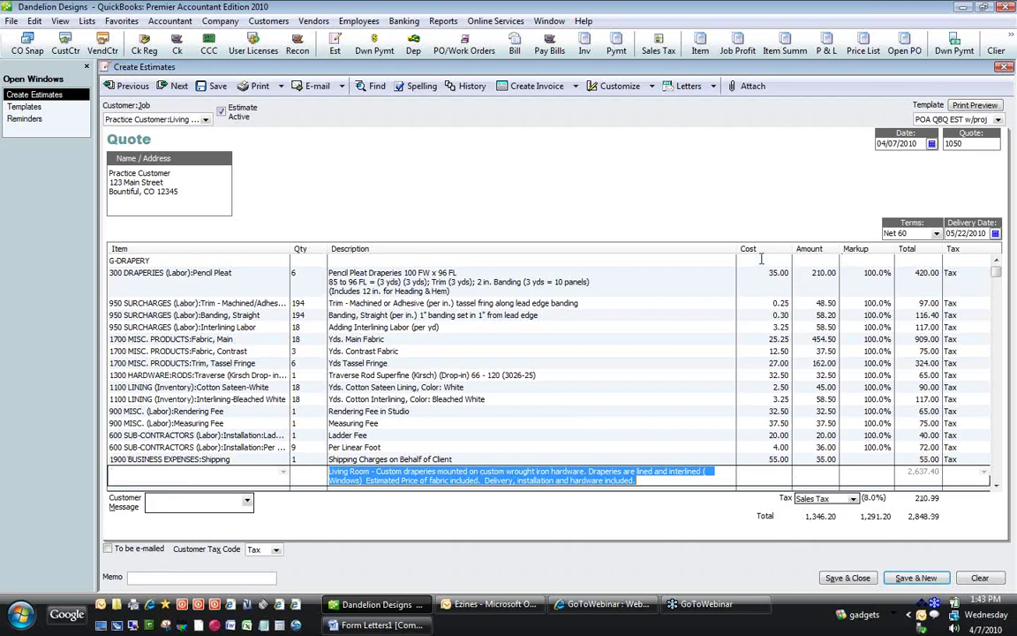
{"action": "key", "text": "Up"}
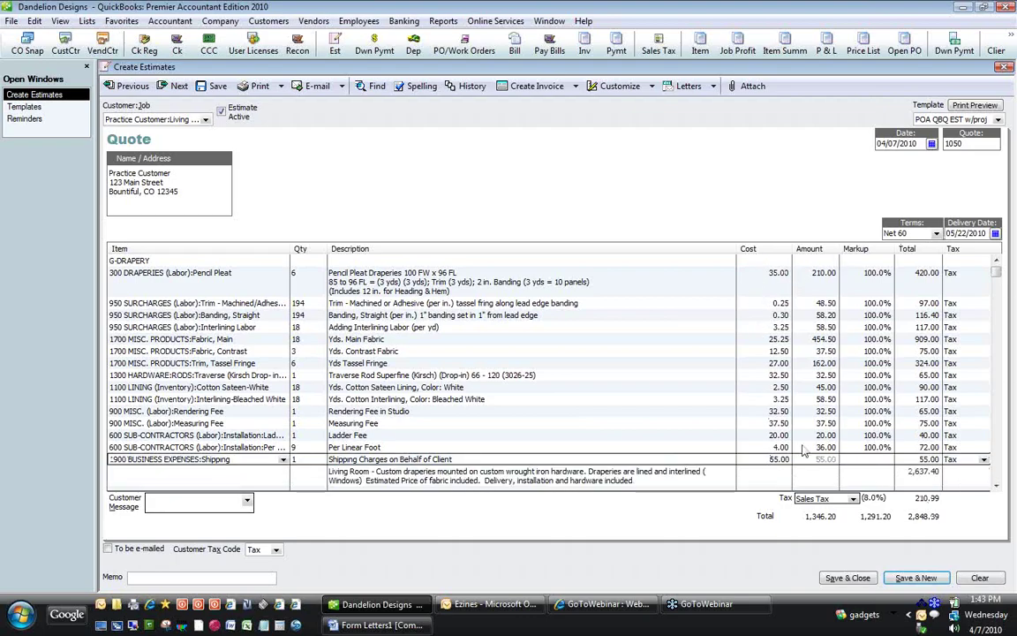
- Review the Pencil Pleat markup and total, and the drapery group's total
{"action": "left_click", "coordinate": [859, 274]}
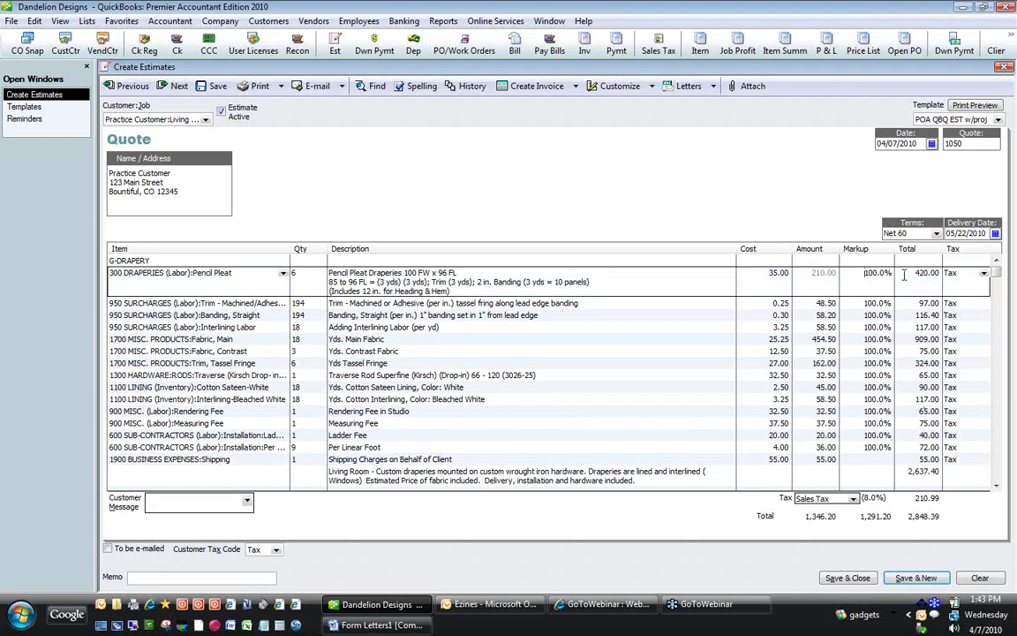
{"action": "key", "text": "Tab"}
{"action": "left_click", "coordinate": [908, 474]}
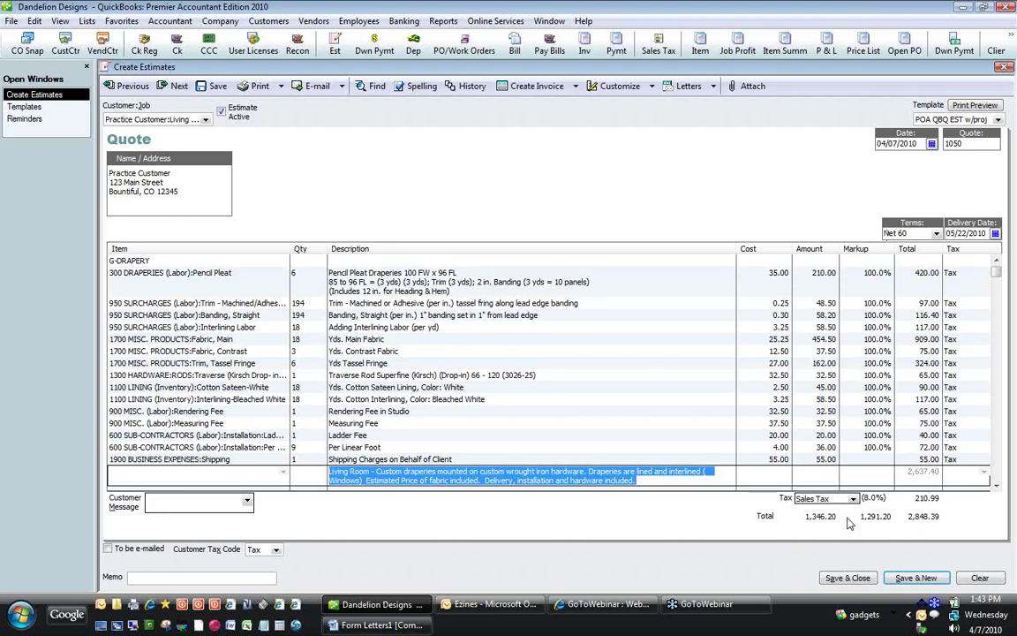
- Preview the quote for print, skipping the spelling check, and close the preview
{"action": "left_click", "coordinate": [985, 106]}
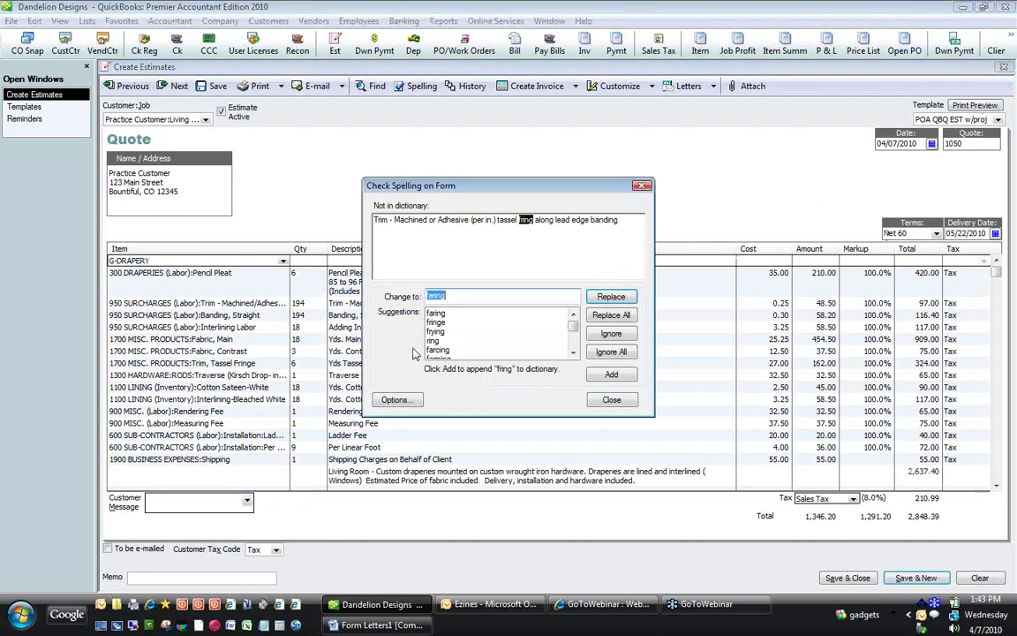
{"action": "left_click", "coordinate": [611, 401]}
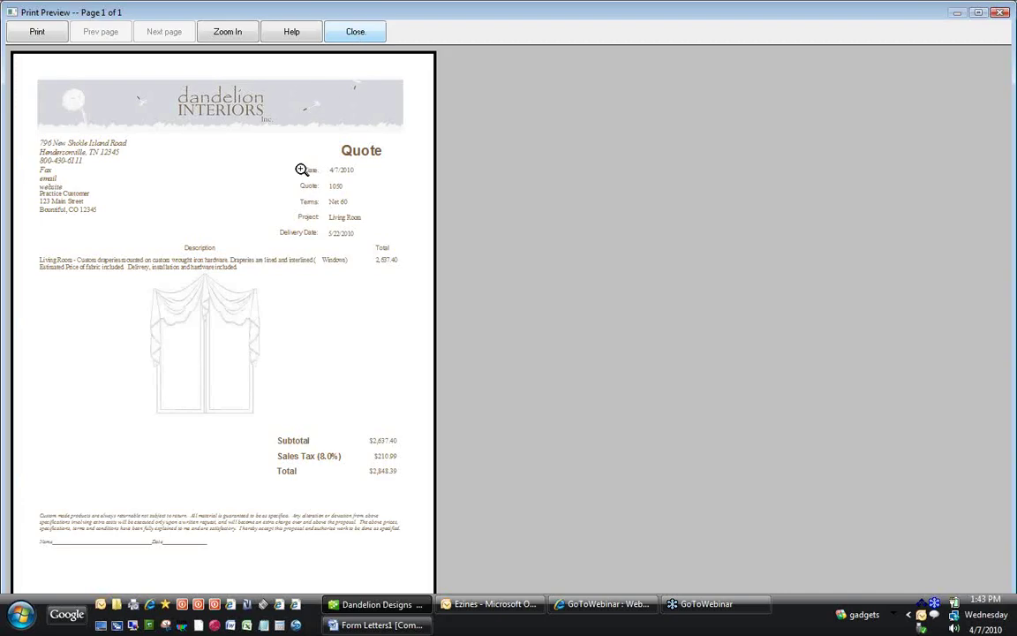
{"action": "left_click", "coordinate": [355, 33]}
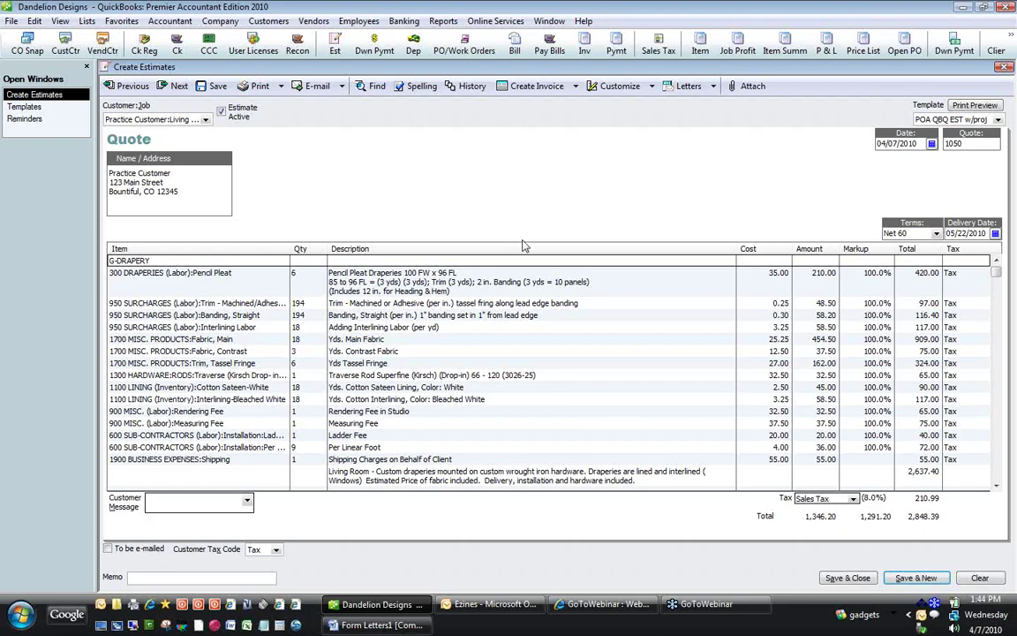
- Review the trim and 2 in. banding yardage notes in the Pencil Pleat description and the Tassel Fringe line
{"action": "left_click", "coordinate": [595, 282]}
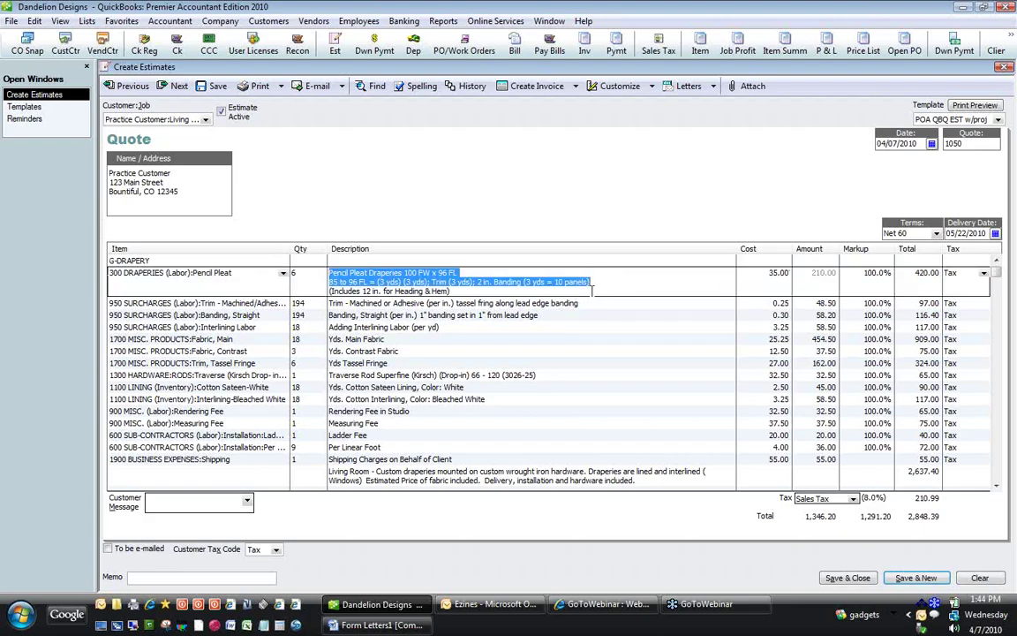
{"action": "key", "text": "Right"}
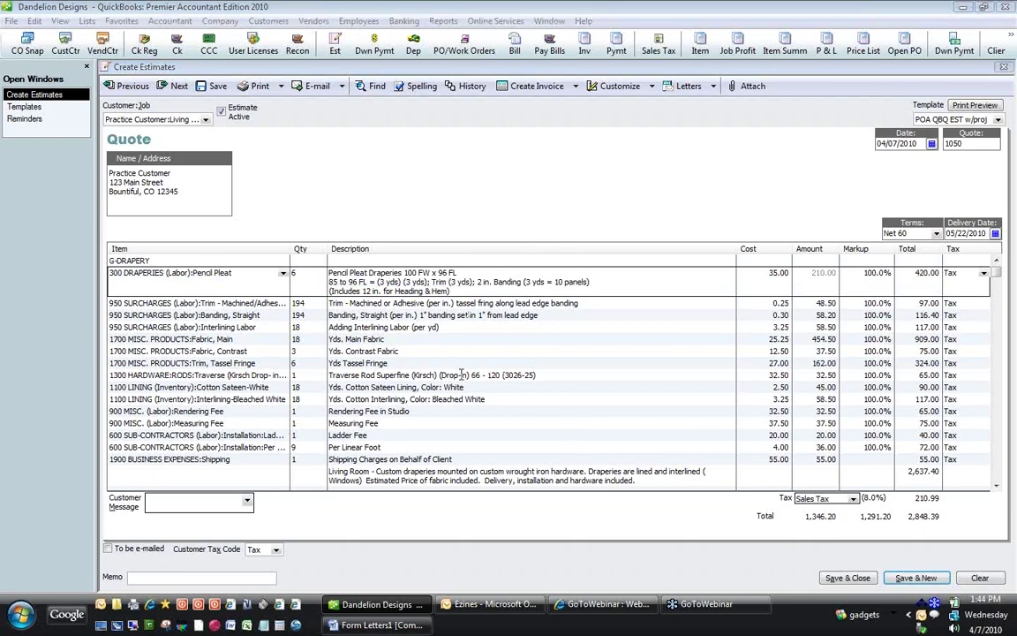
{"action": "left_click", "coordinate": [392, 363]}
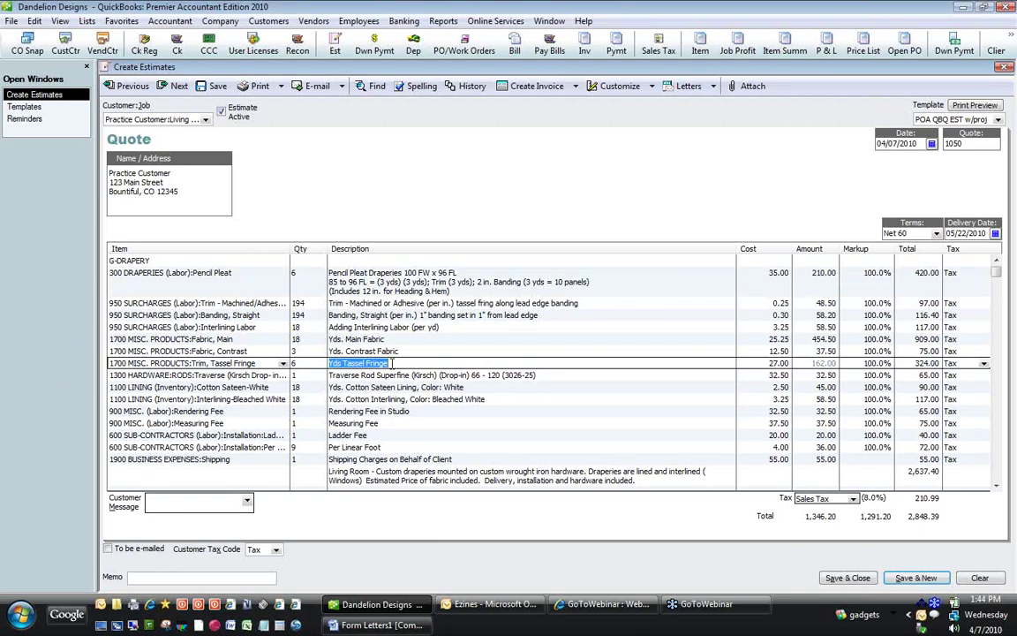
{"action": "left_click", "coordinate": [477, 282]}
{"action": "left_click_drag", "start_coordinate": [476, 282], "coordinate": [593, 281]}
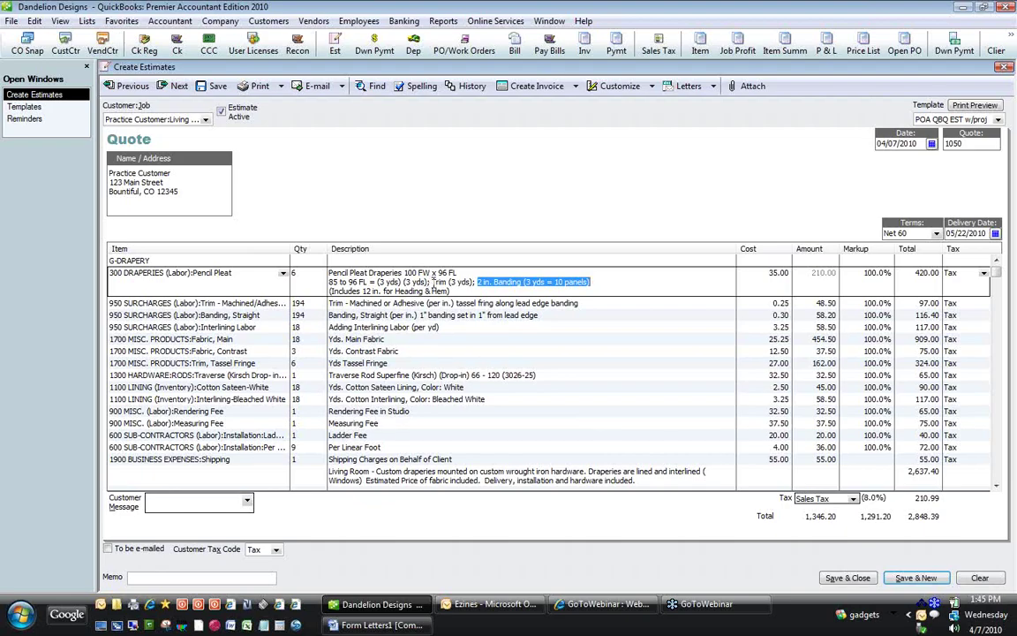
{"action": "left_click", "coordinate": [432, 281]}
{"action": "left_click_drag", "start_coordinate": [432, 281], "coordinate": [476, 282]}
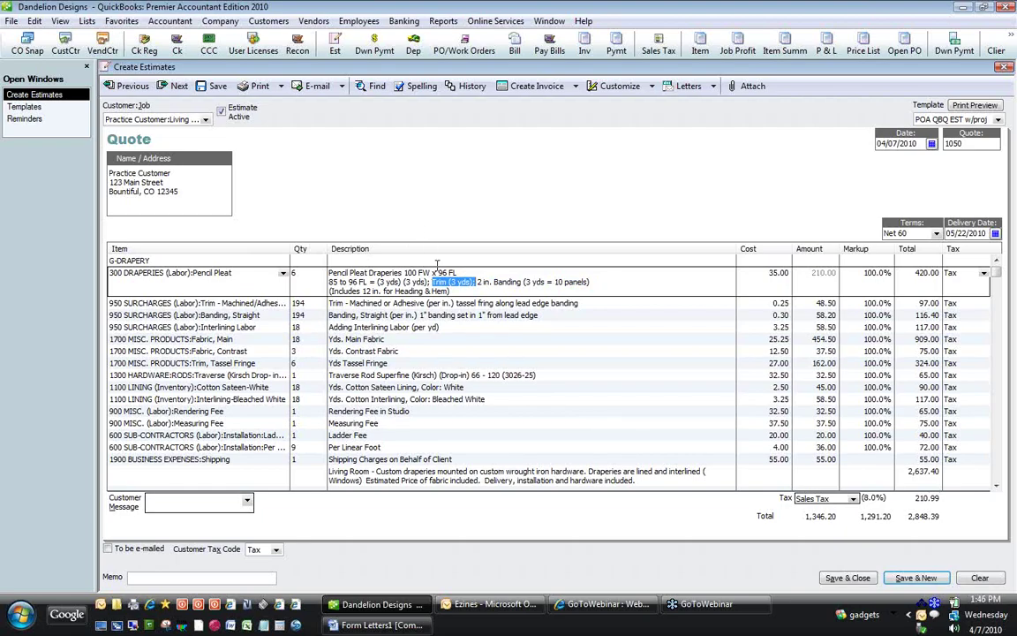
{"action": "left_click", "coordinate": [477, 282]}
{"action": "left_click_drag", "start_coordinate": [477, 281], "coordinate": [601, 283]}
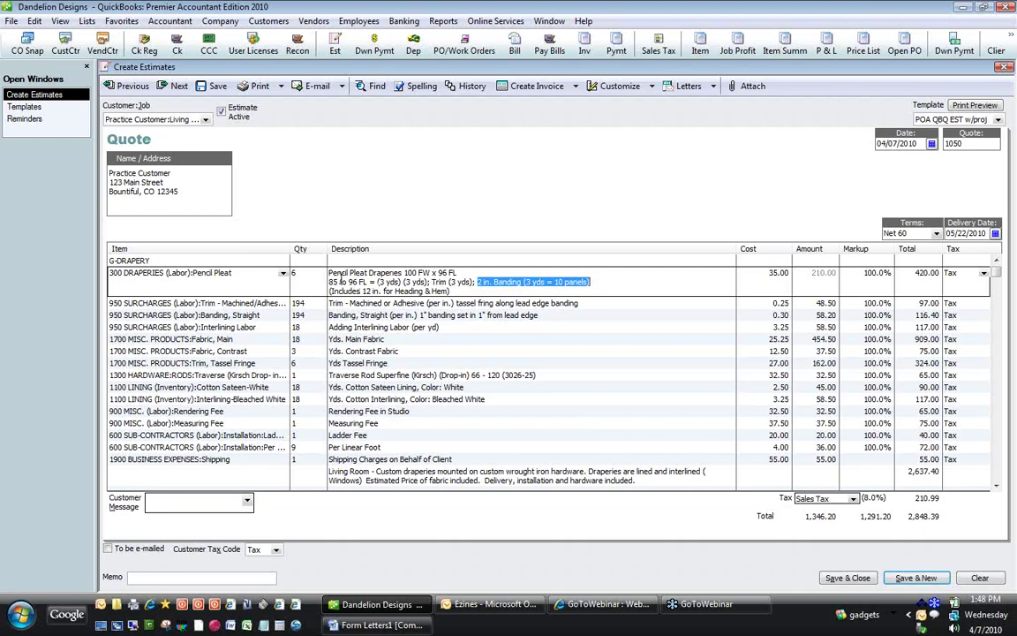
- Calculate the Pencil Pleat quantity as 215 * 3 / 48 and round it up to 14
{"action": "left_click", "coordinate": [306, 272]}
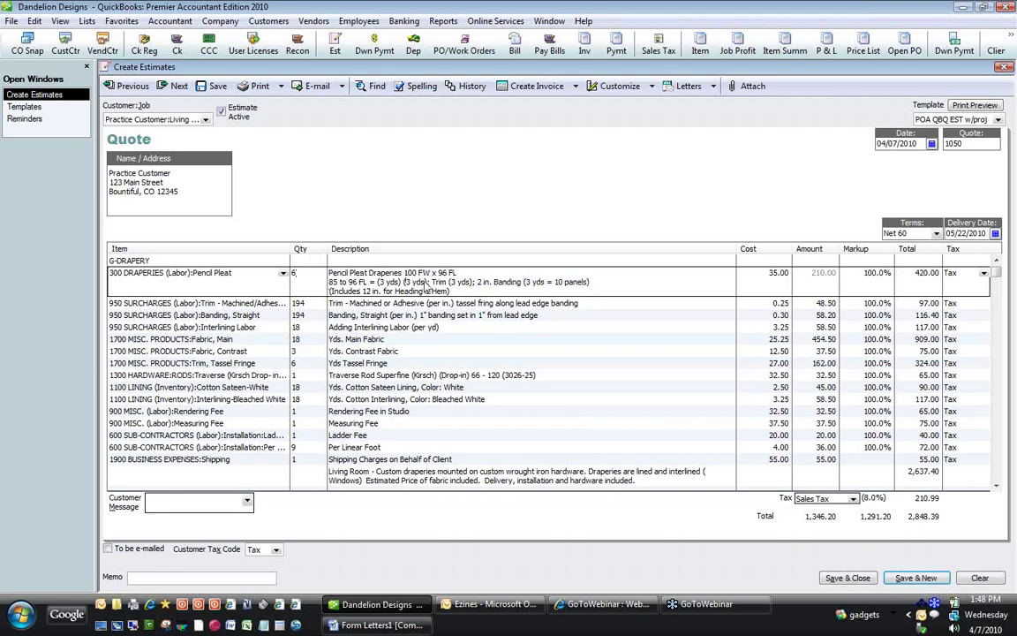
{"action": "double_click", "coordinate": [319, 271]}
{"action": "type", "text": "1"}
{"action": "key", "text": "BackSpace"}
{"action": "type", "text": "2"}
{"action": "type", "text": "15"}
{"action": "type", "text": "*"}
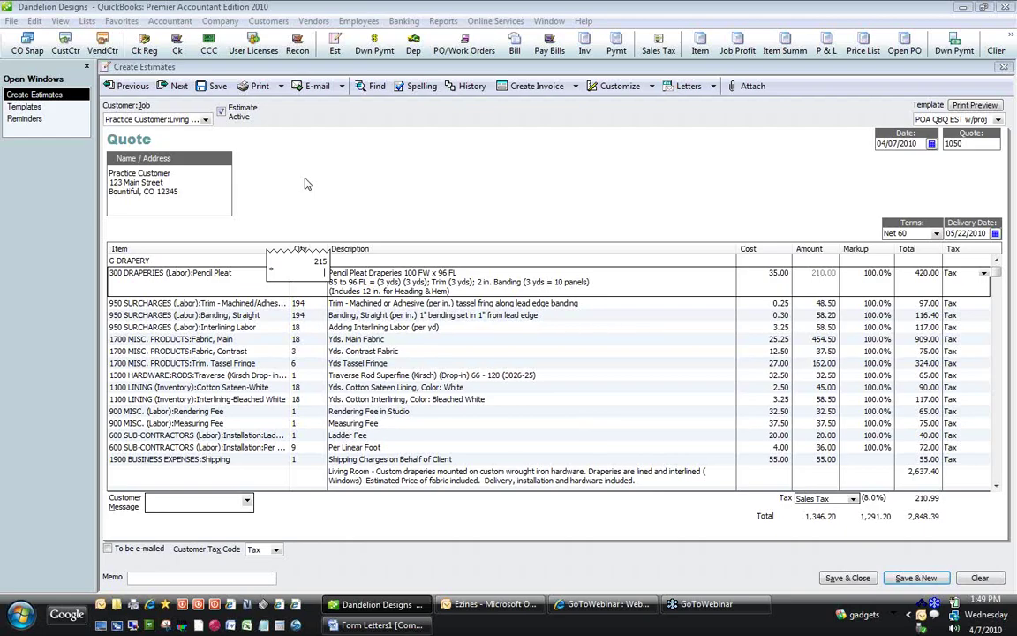
{"action": "type", "text": "3"}
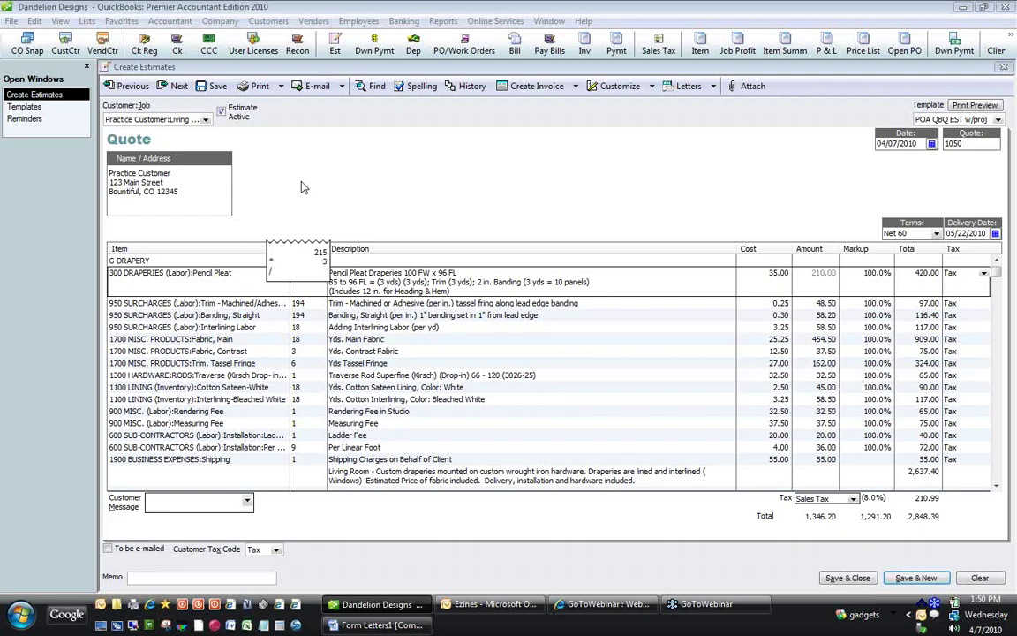
{"action": "type", "text": "48"}
{"action": "key", "text": "Return"}
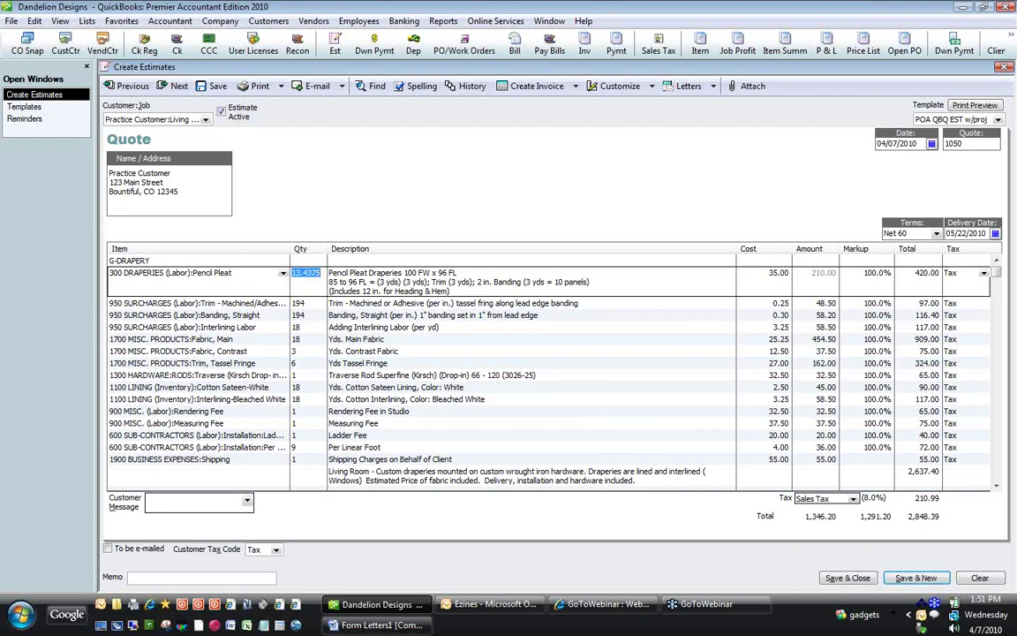
{"action": "type", "text": "14"}
{"action": "key", "text": "Down"}
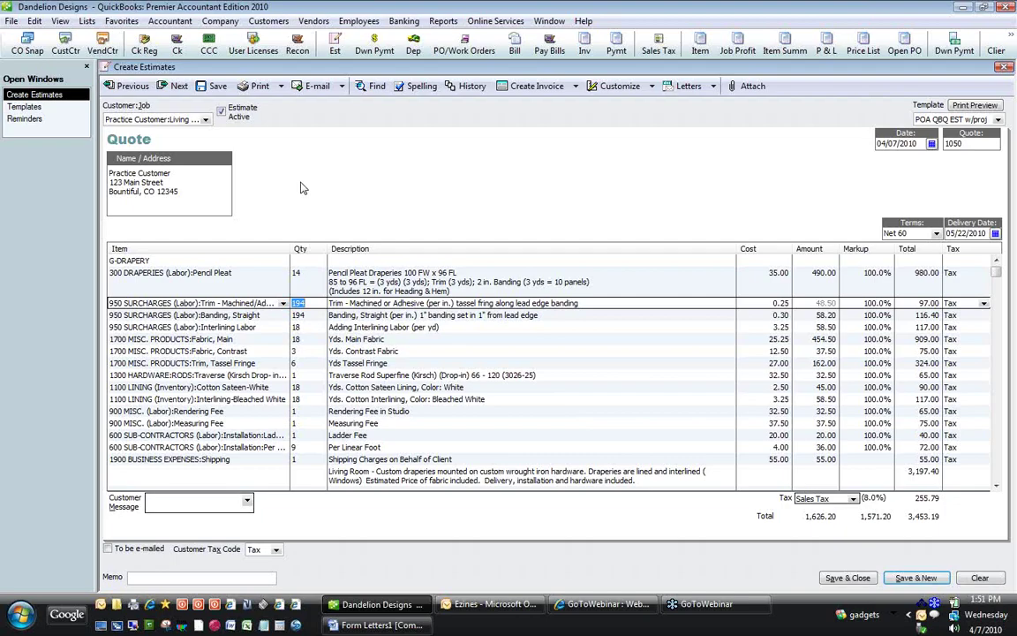
- Set the machined or adhesive trim surcharge's quantity to 645 and its total to 161.25, without markup
{"action": "type", "text": "215"}
{"action": "left_click", "coordinate": [321, 297]}
{"action": "double_click", "coordinate": [312, 304]}
{"action": "left_click", "coordinate": [904, 303]}
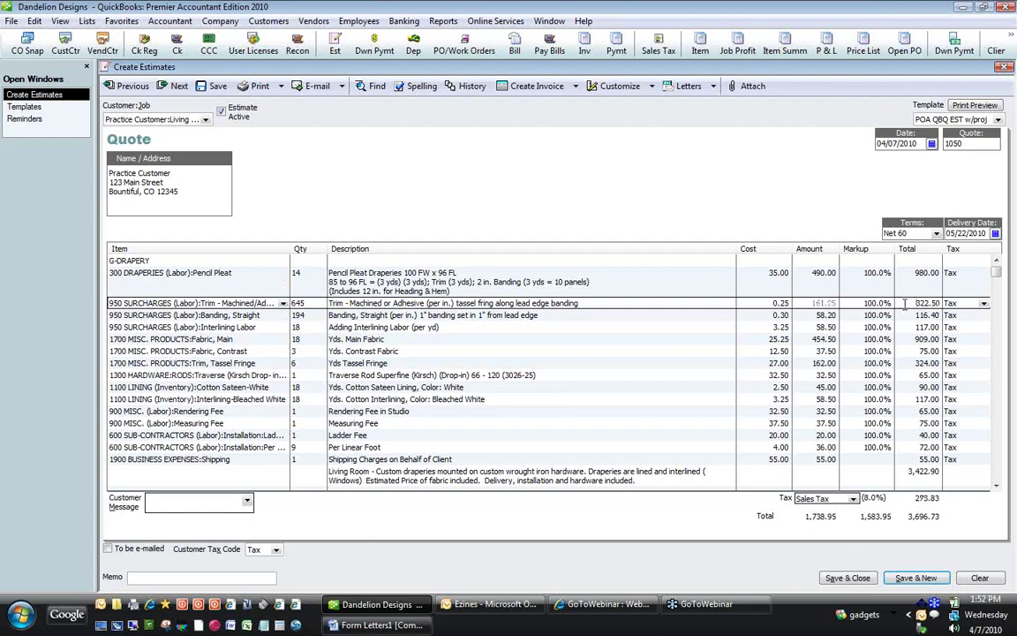
{"action": "double_click", "coordinate": [918, 303]}
{"action": "key", "text": "Right"}
- Multiply the Main Fabric cost by 1.25
{"action": "left_click", "coordinate": [777, 339]}
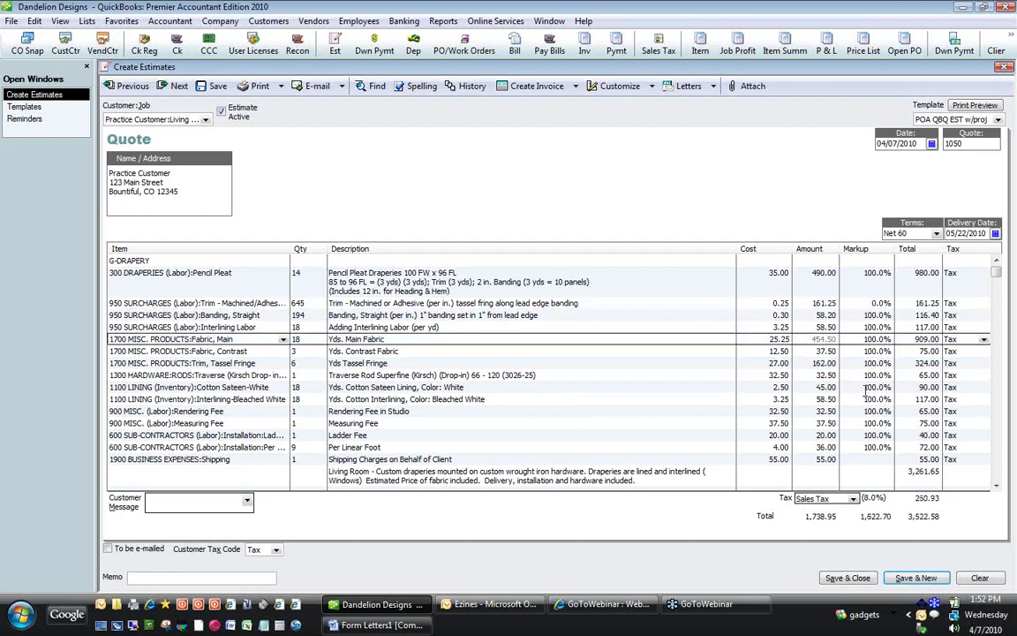
{"action": "type", "text": "* 1.25"}
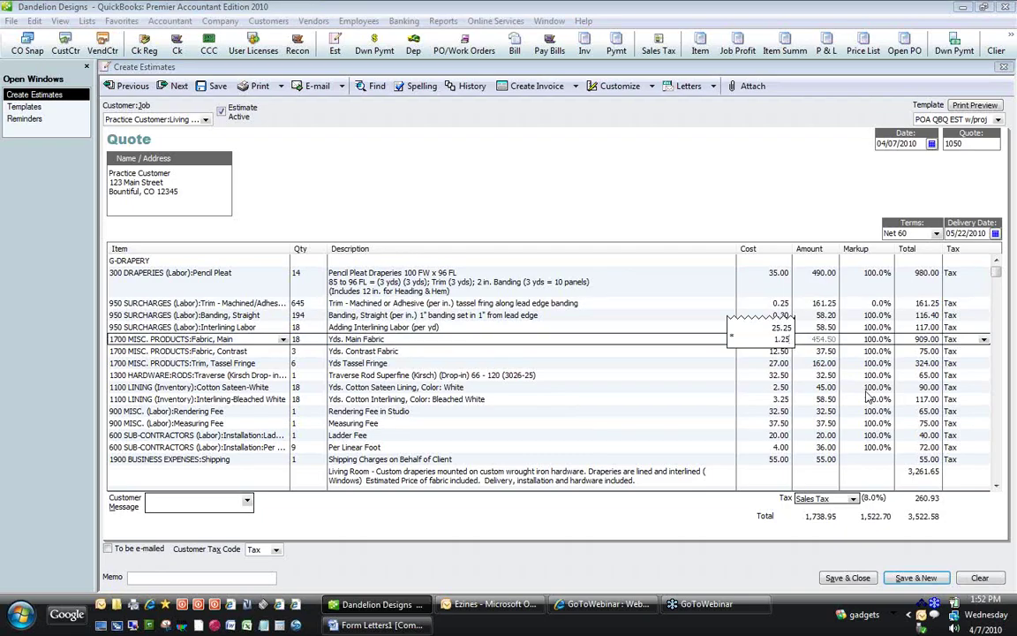
{"action": "key", "text": "Return"}
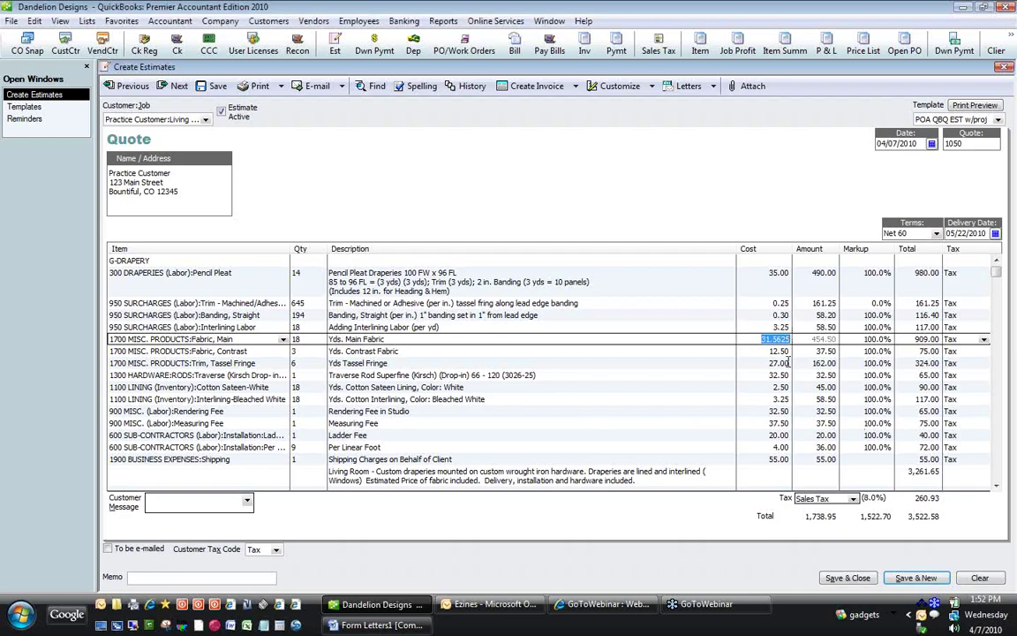
- Add 3 to the Tassel Fringe cost and cancel the prompt to keep the customer's changed terms
{"action": "key", "text": "Down"}
{"action": "key", "text": "Down"}
{"action": "left_click", "coordinate": [823, 368]}
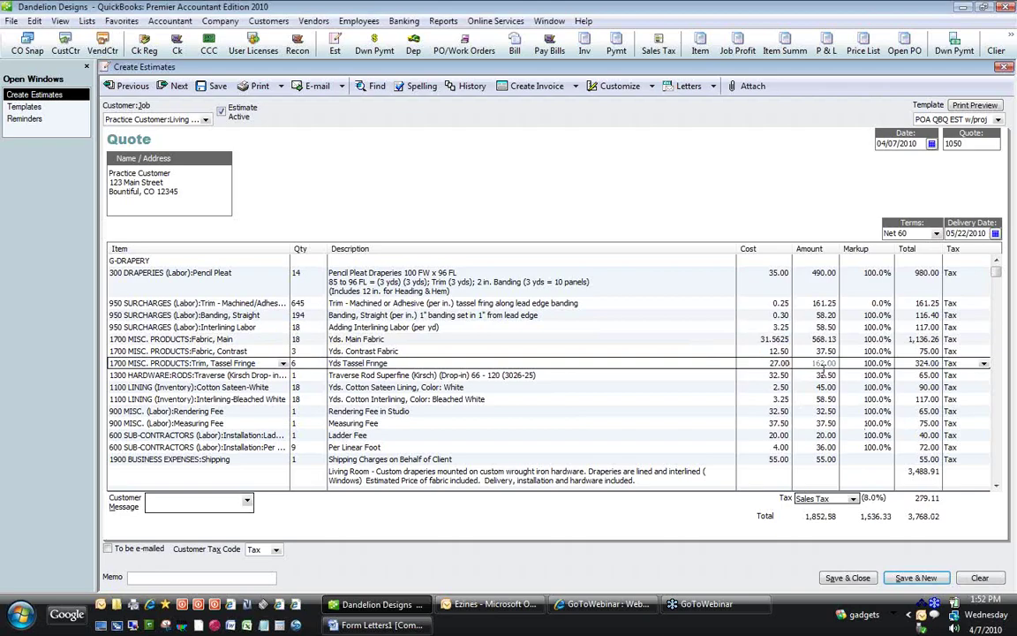
{"action": "key", "text": "plus"}
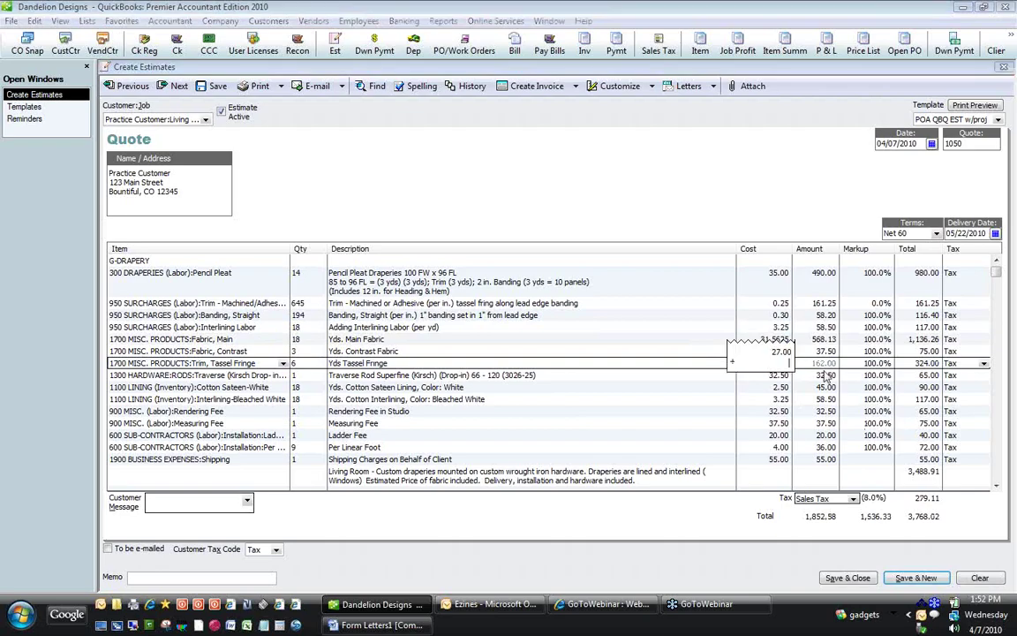
{"action": "type", "text": "3"}
{"action": "key", "text": "Return"}
{"action": "key", "text": "Return"}
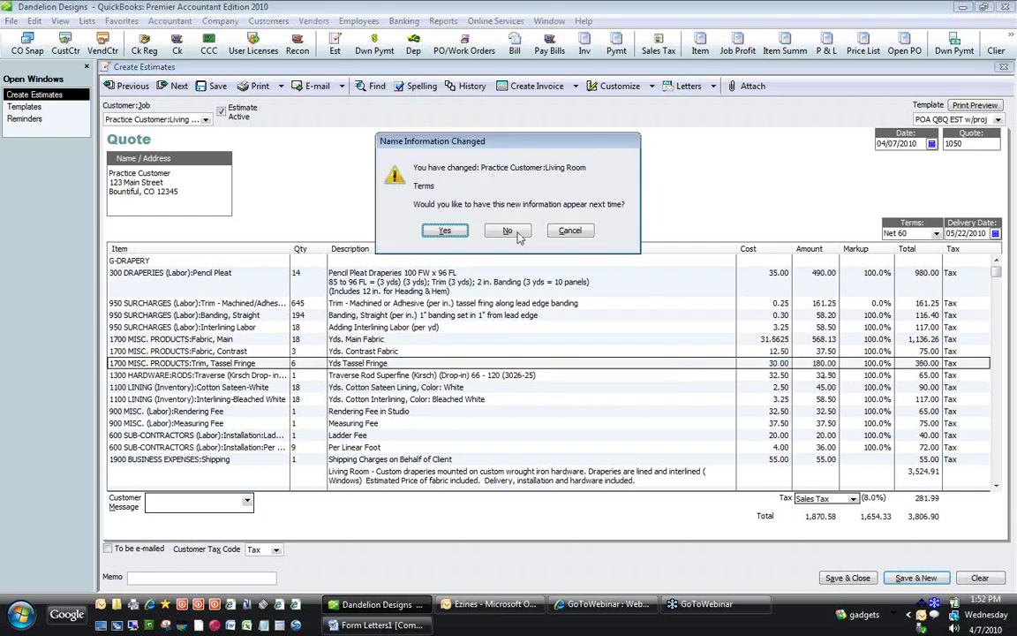
{"action": "left_click", "coordinate": [571, 233]}
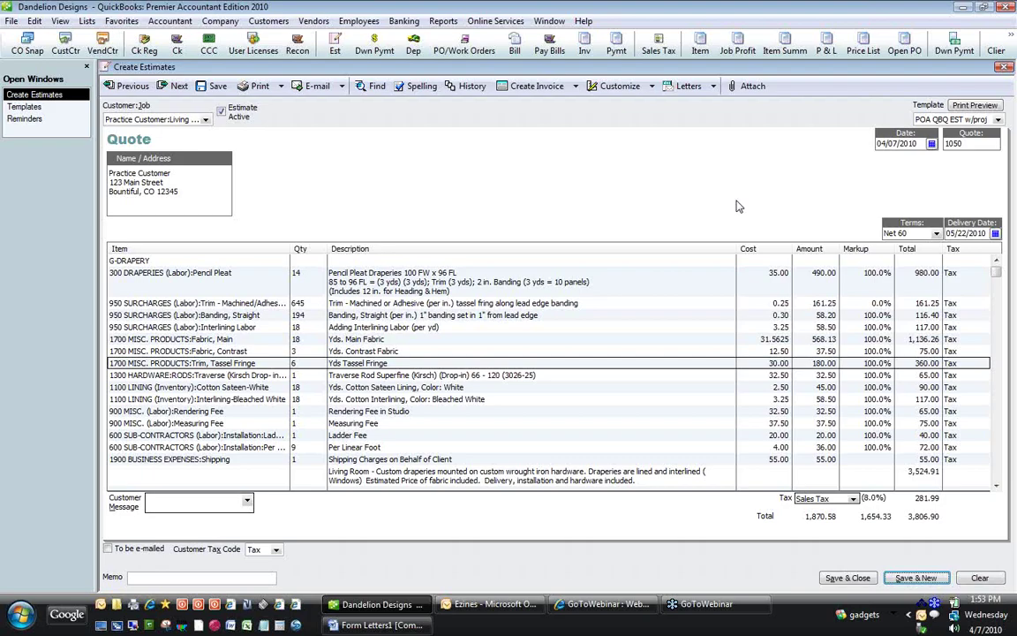
- Set the Main Fabric cost to 31.25
{"action": "left_click", "coordinate": [757, 339]}
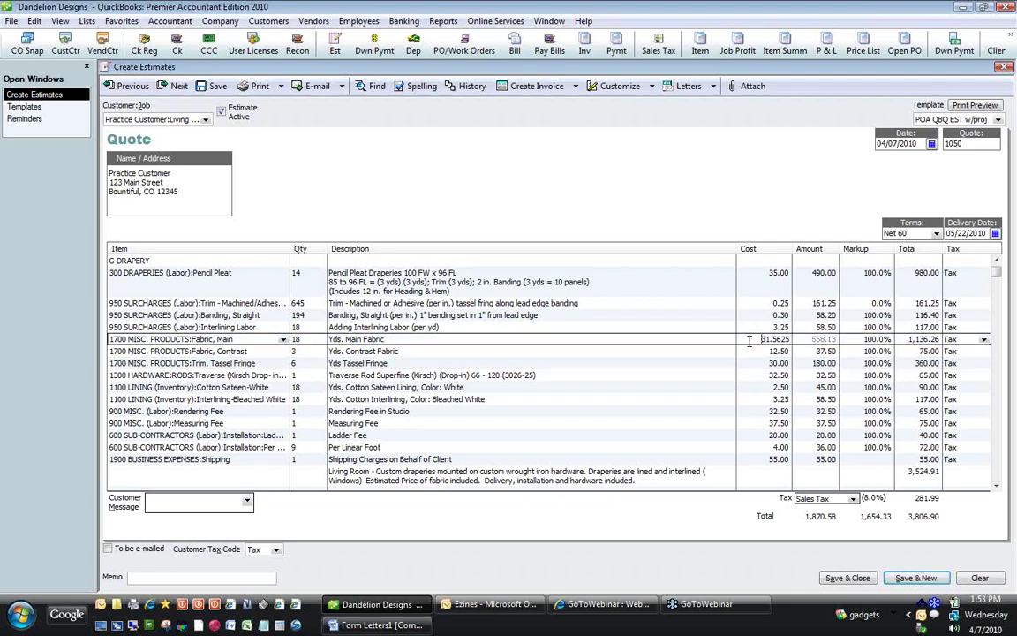
{"action": "type", "text": "31.25"}
{"action": "left_click", "coordinate": [768, 363]}
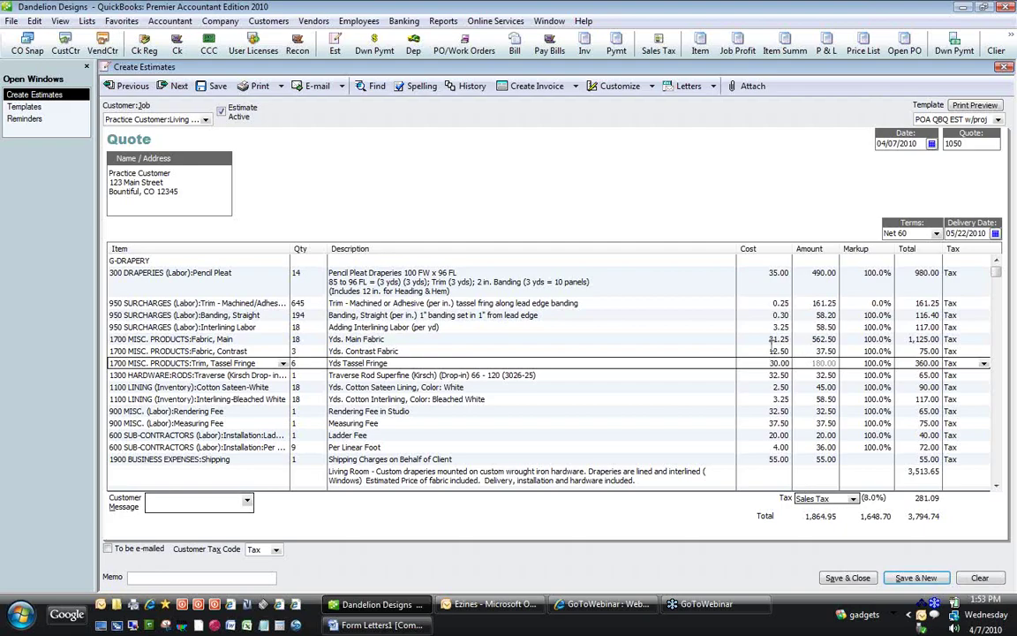
{"action": "left_click", "coordinate": [765, 351]}
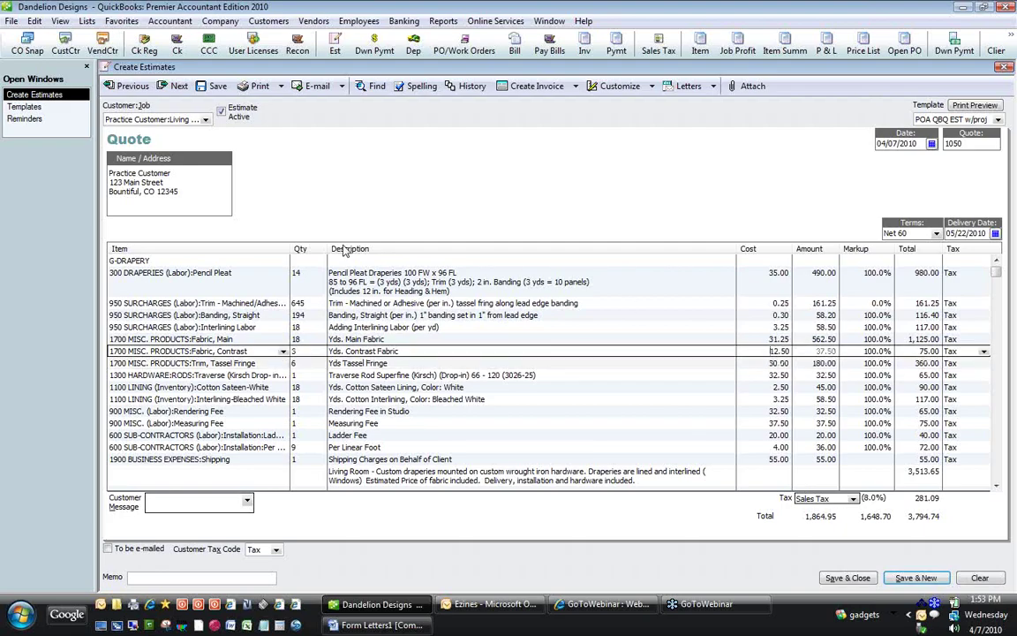
- Find the G-DRAPERY group in the Item List and open it for editing
{"action": "left_click", "coordinate": [86, 20]}
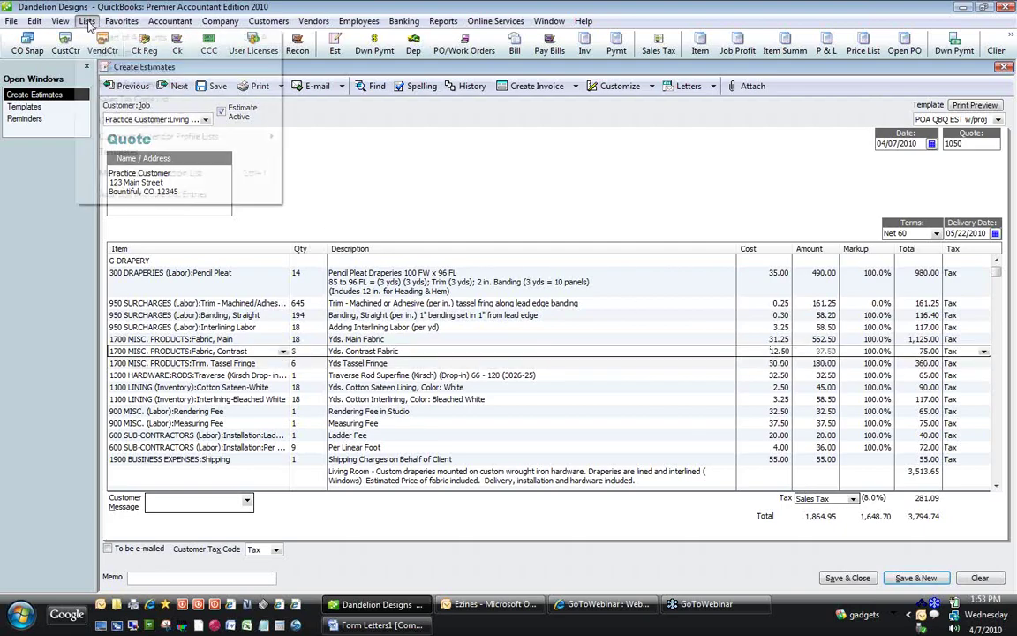
{"action": "left_click", "coordinate": [110, 53]}
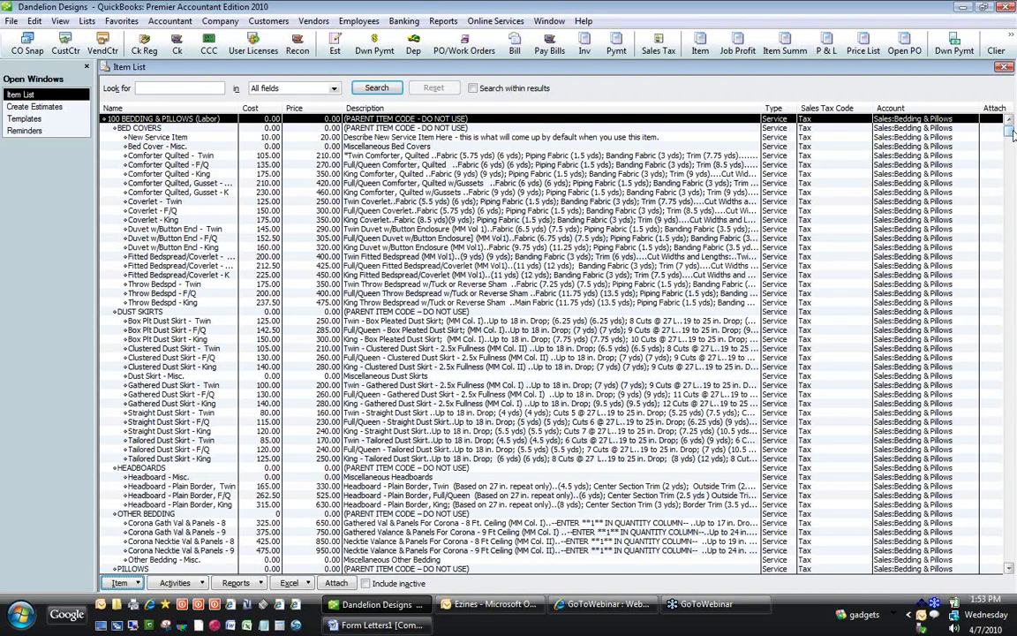
{"action": "left_click_drag", "start_coordinate": [1012, 132], "coordinate": [1009, 542]}
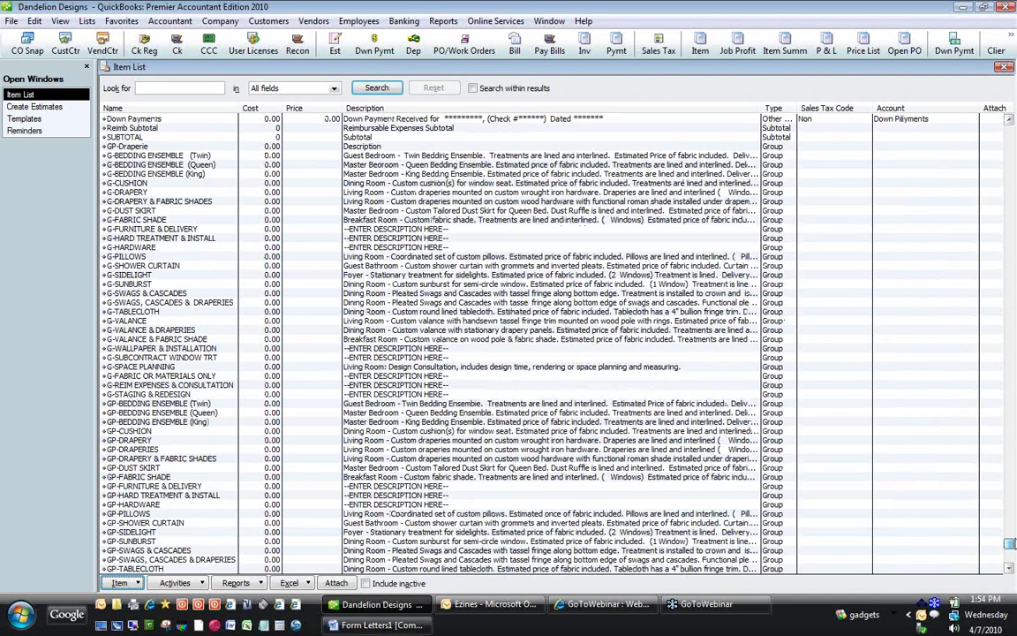
{"action": "scroll", "coordinate": [1009, 542], "scroll_direction": "down", "scroll_amount": 1}
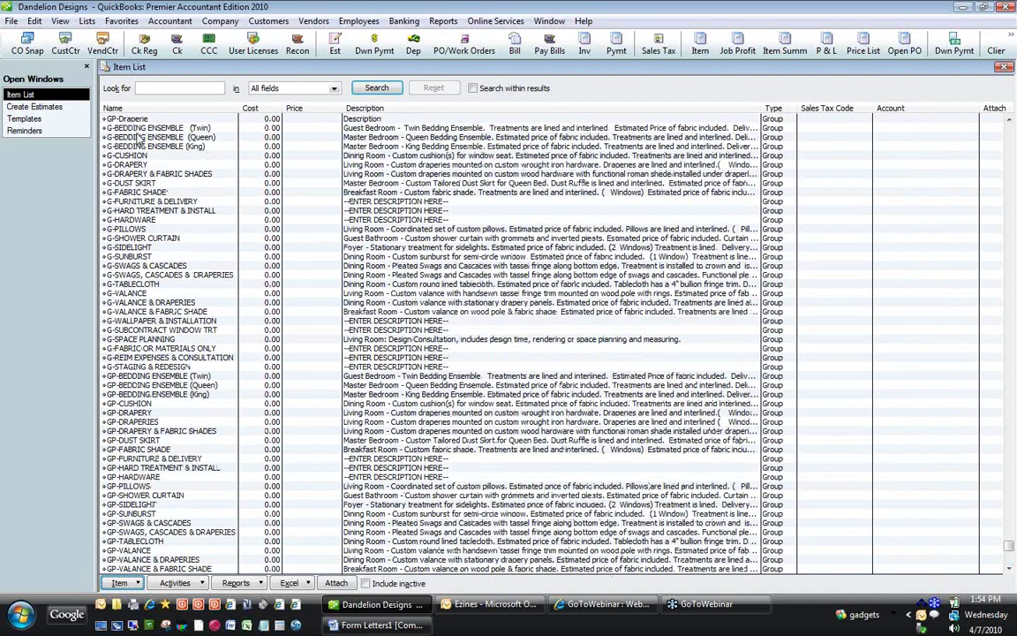
{"action": "left_click", "coordinate": [137, 129]}
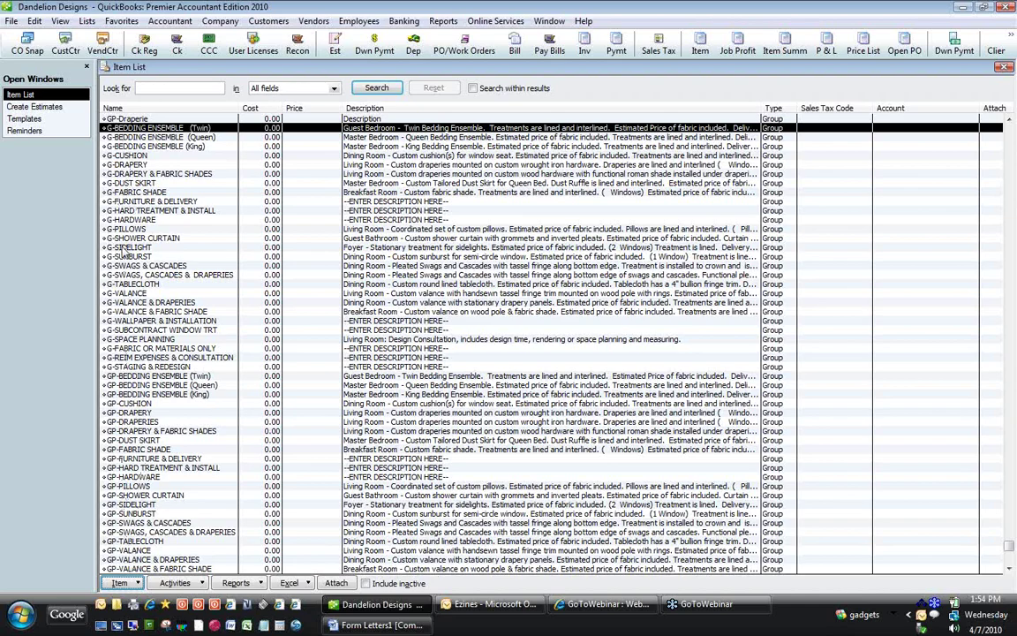
{"action": "left_click", "coordinate": [129, 165]}
{"action": "double_click", "coordinate": [130, 165]}
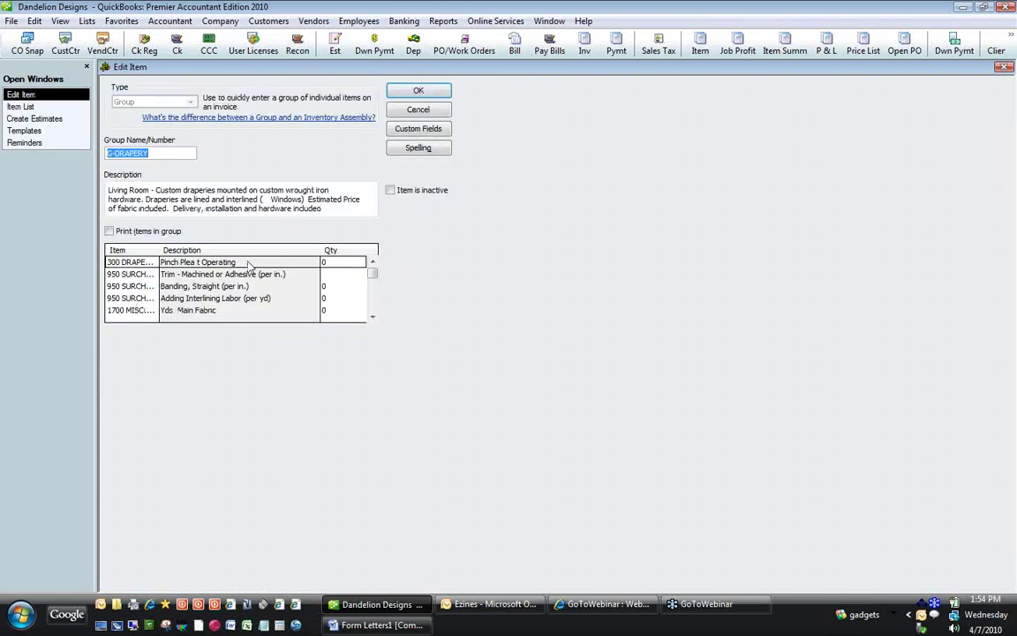
- Set the G-DRAPERY group's first item to Pencil Pleat and widen the Item column to show full item names
{"action": "left_click", "coordinate": [141, 262]}
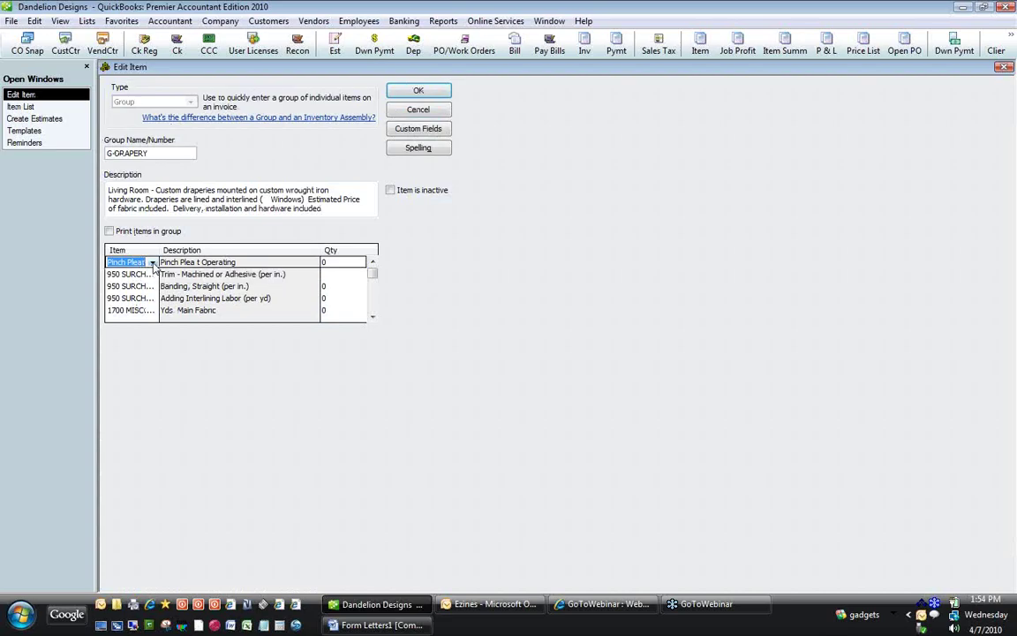
{"action": "left_click", "coordinate": [152, 262]}
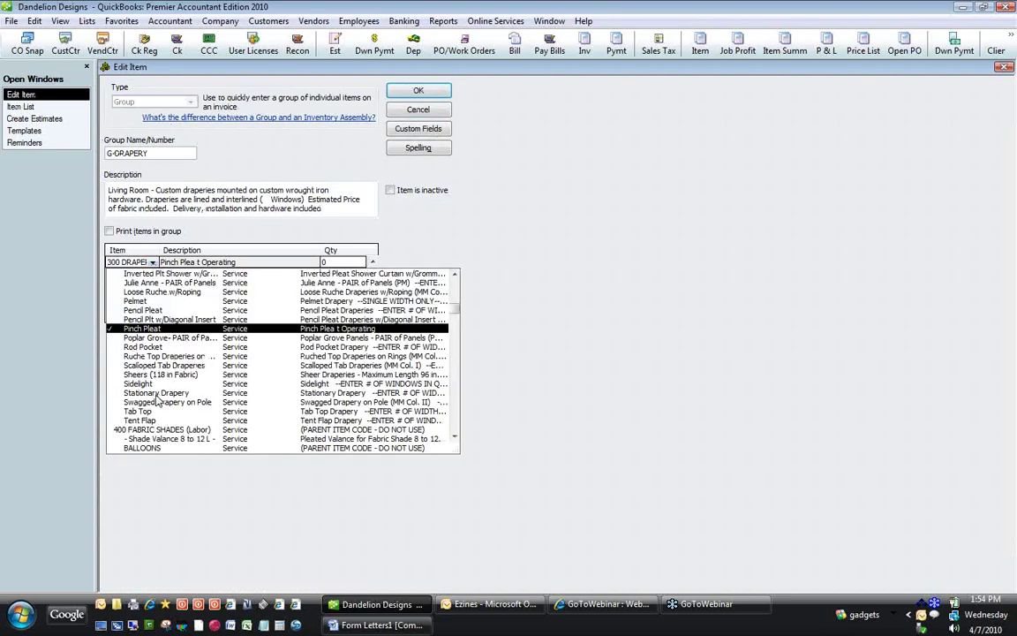
{"action": "left_click", "coordinate": [144, 311]}
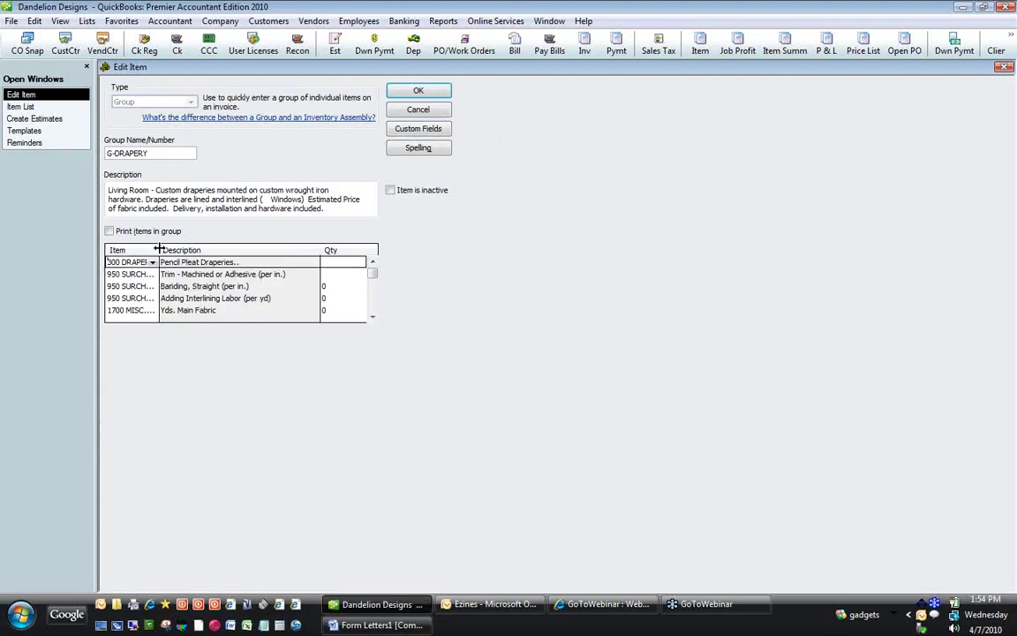
{"action": "left_click_drag", "start_coordinate": [161, 248], "coordinate": [236, 250]}
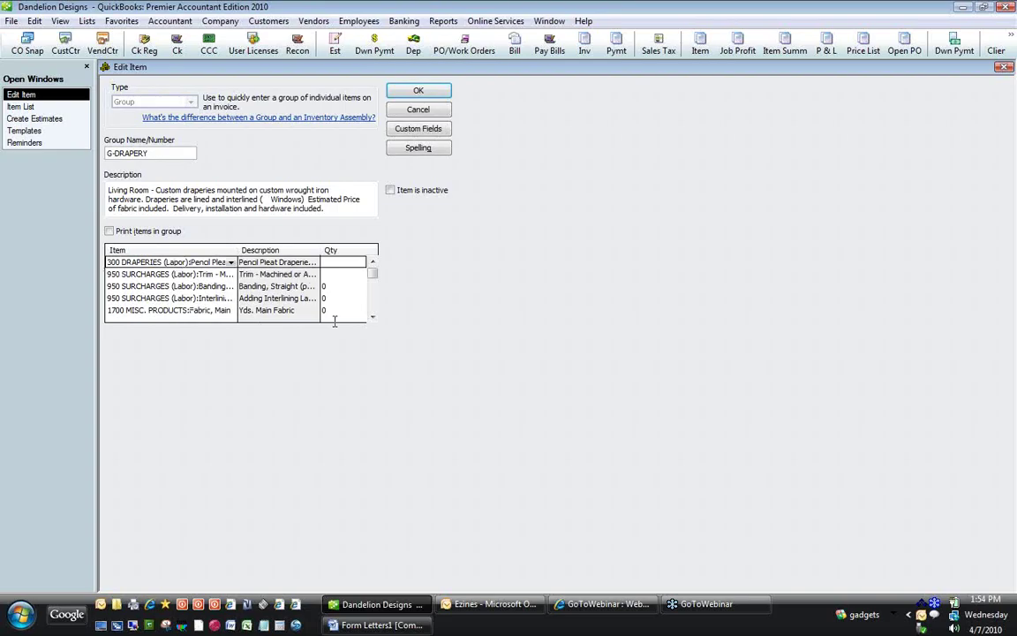
- Try to clear the Banding surcharge line from the G-DRAPERY group's item table
{"action": "left_click", "coordinate": [372, 317]}
{"action": "left_click", "coordinate": [372, 317]}
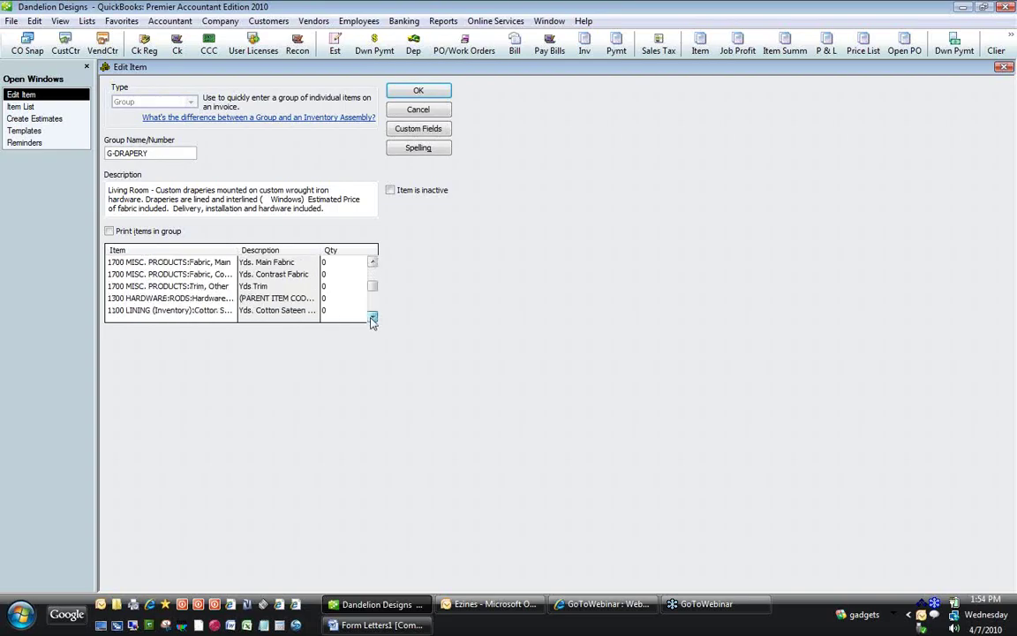
{"action": "scroll", "coordinate": [213, 288], "scroll_direction": "up", "scroll_amount": 2}
{"action": "left_click", "coordinate": [213, 286]}
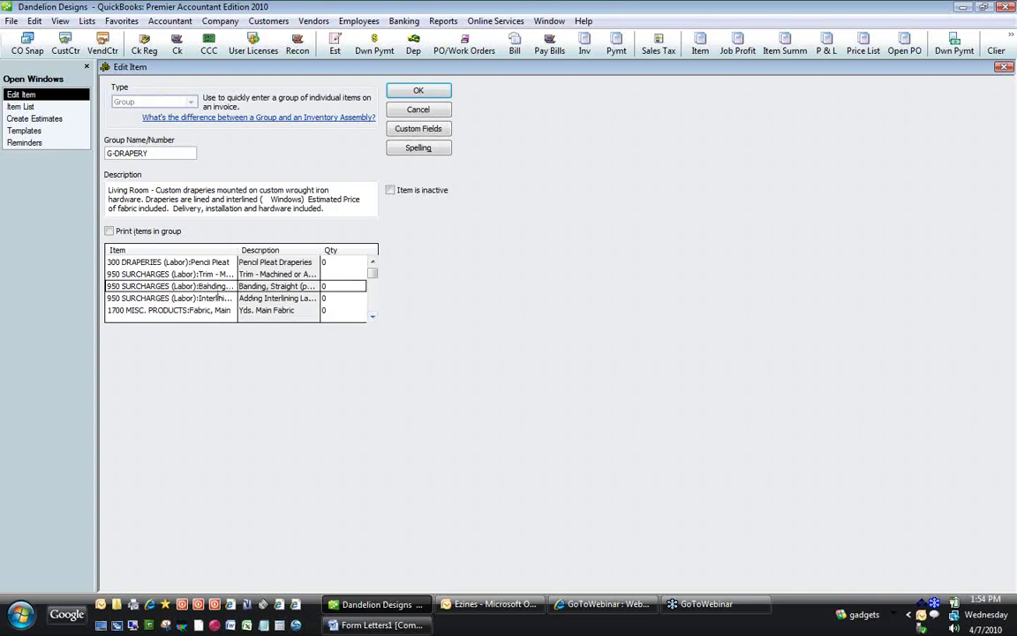
{"action": "left_click", "coordinate": [371, 318]}
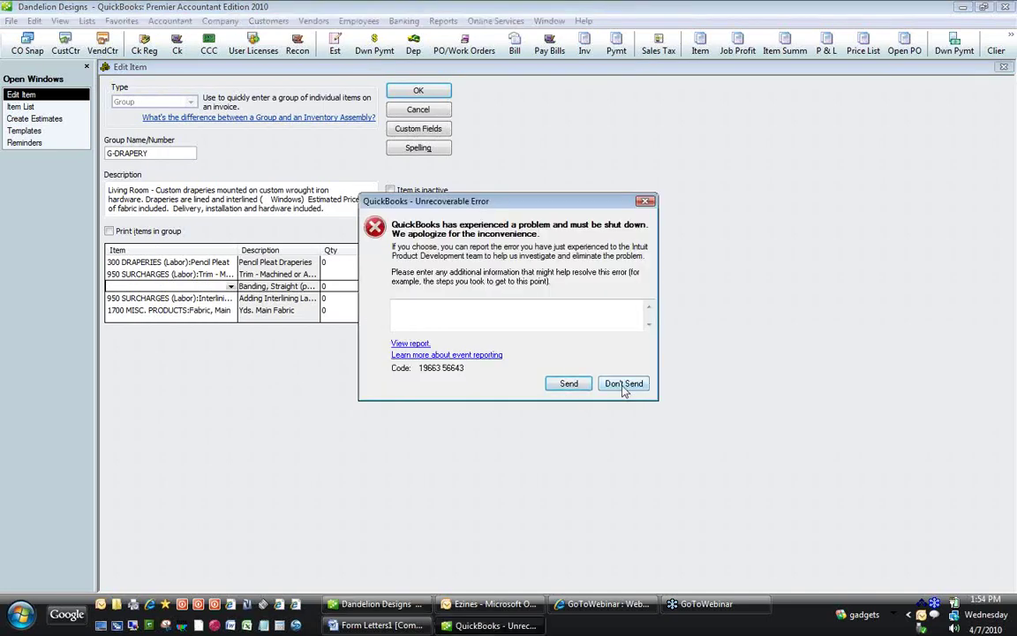
- Dismiss the crash report without sending it, restart QuickBooks and continue past the Learning Center
{"action": "left_click", "coordinate": [623, 383]}
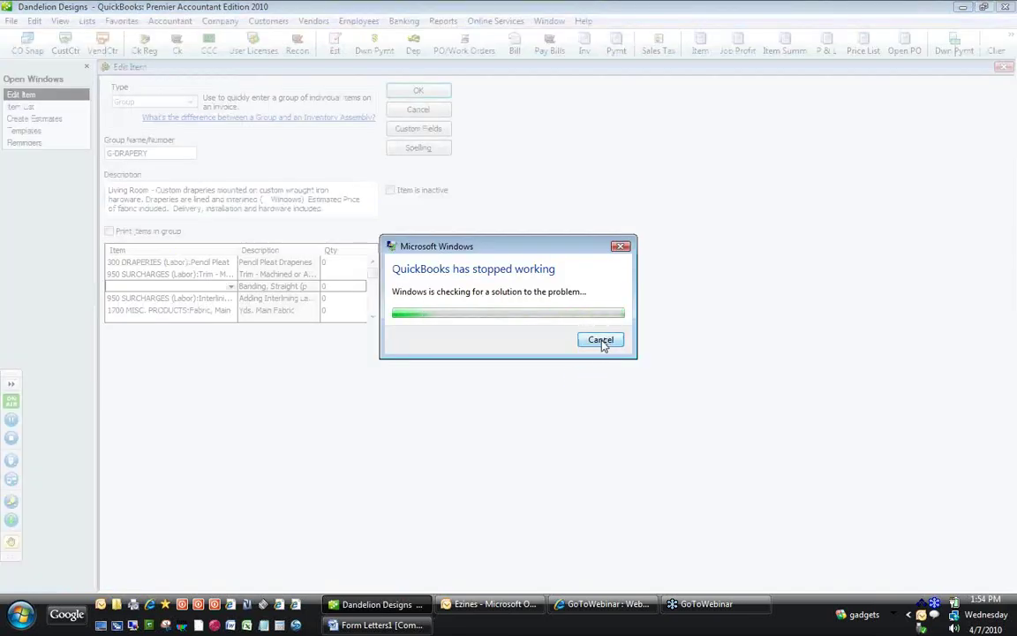
{"action": "left_click", "coordinate": [603, 345]}
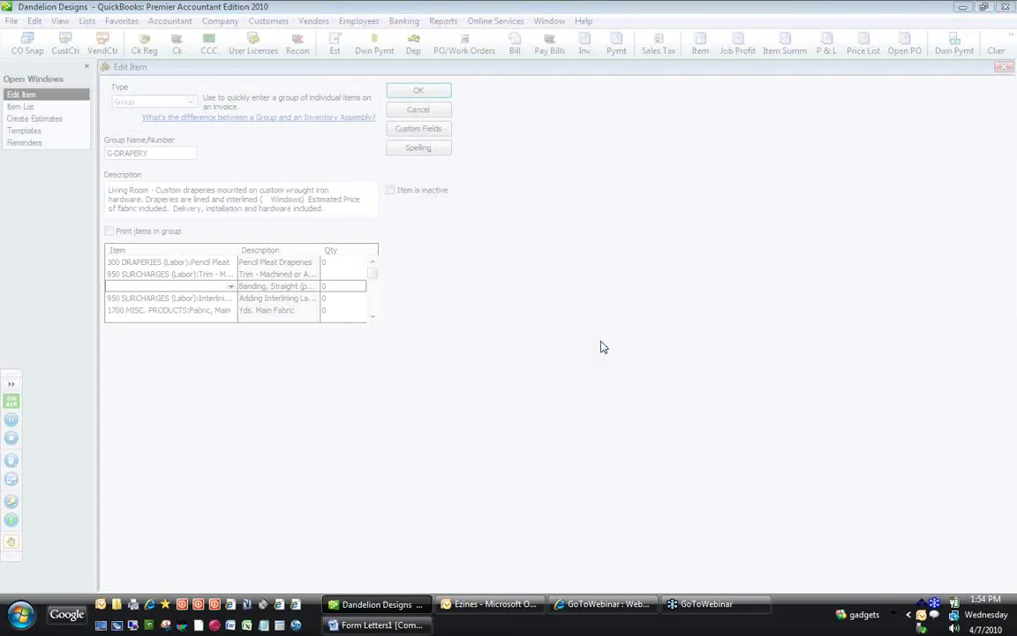
{"action": "left_click", "coordinate": [19, 613]}
{"action": "left_click", "coordinate": [50, 321]}
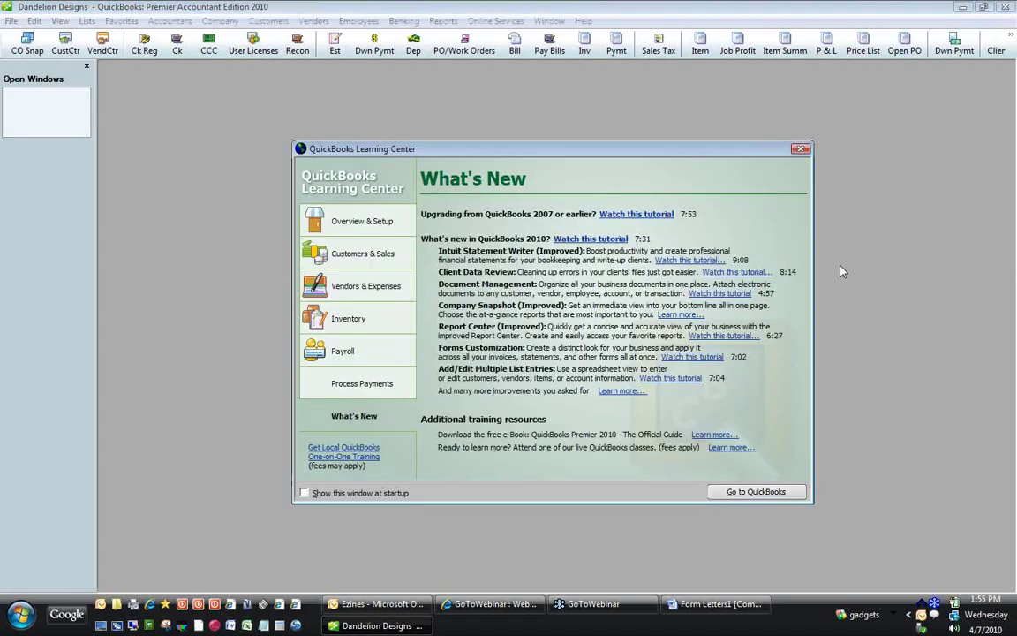
{"action": "left_click", "coordinate": [756, 492]}
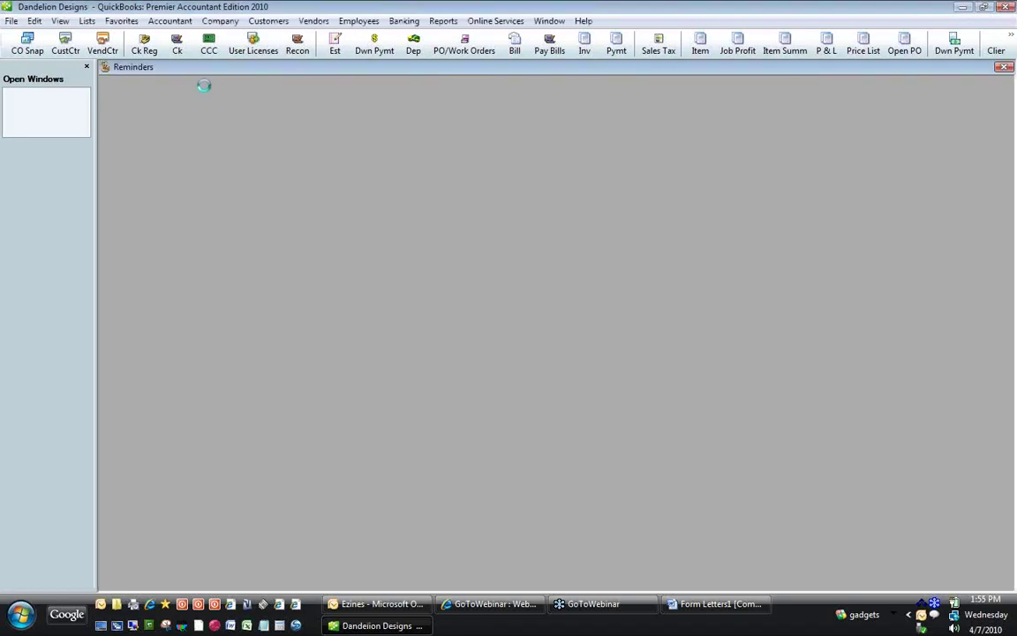
- Open the Item List, dismiss the document attachment notice and go to the group items
{"action": "left_click", "coordinate": [87, 20]}
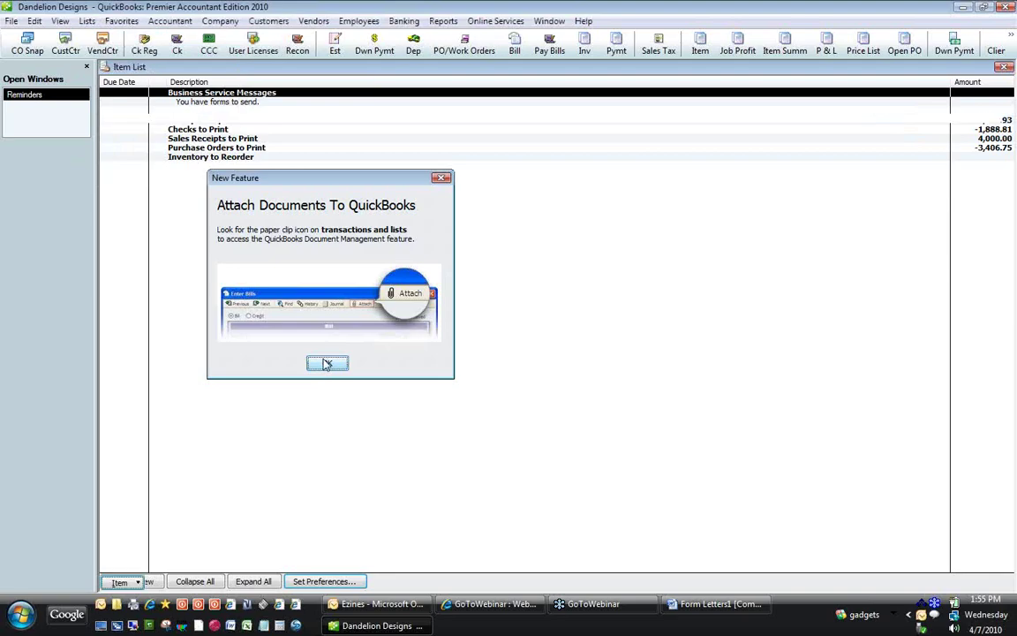
{"action": "left_click", "coordinate": [326, 364]}
{"action": "left_click", "coordinate": [1012, 512]}
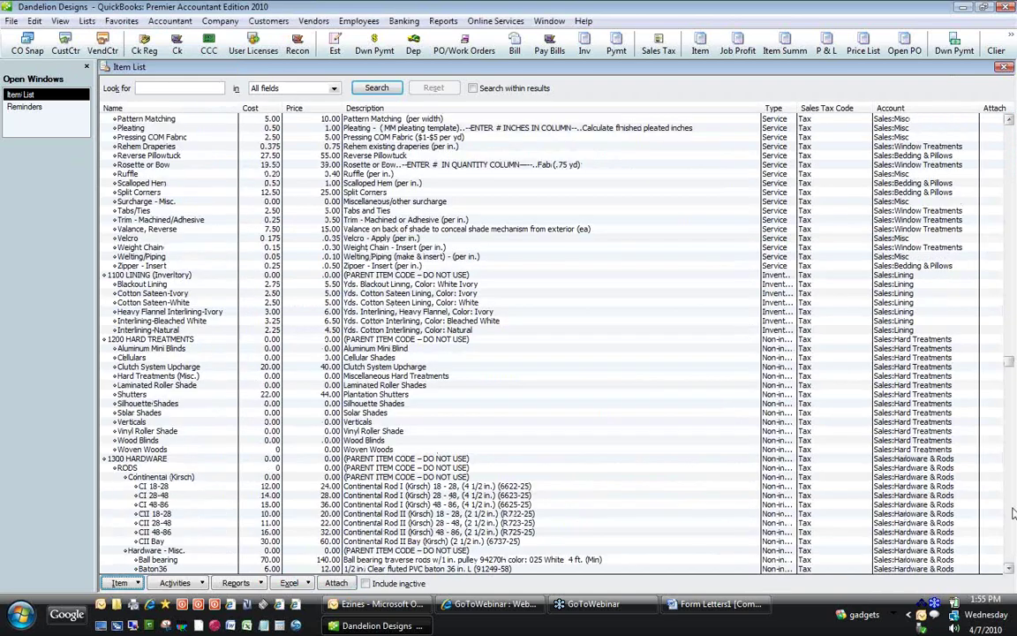
{"action": "left_click", "coordinate": [1013, 511]}
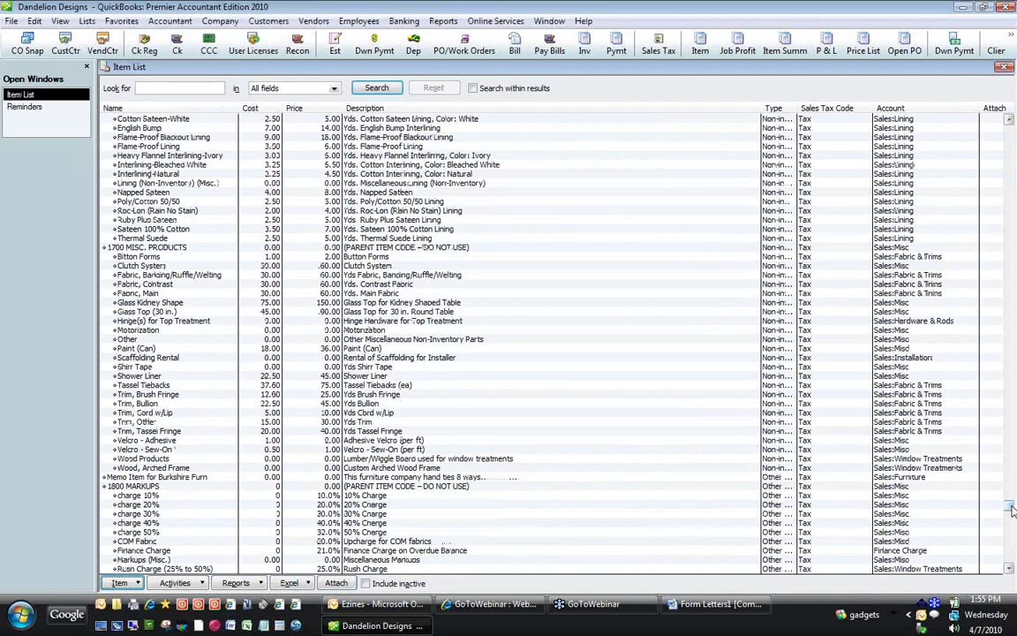
{"action": "left_click", "coordinate": [1012, 511]}
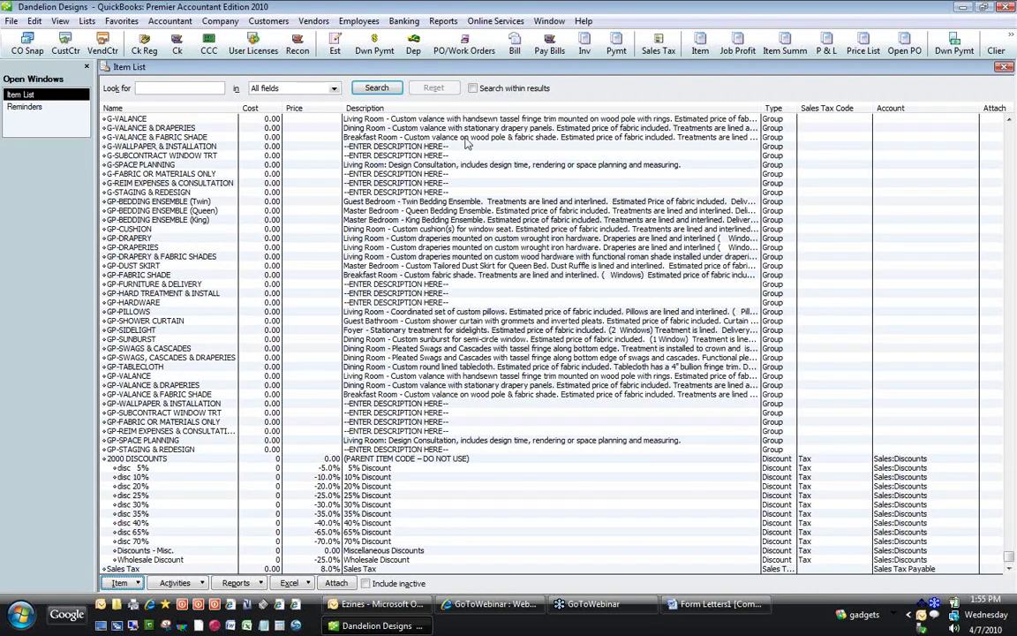
- Delete the GP-VALANCE group from the Item List and confirm the deletion
{"action": "left_click", "coordinate": [134, 121]}
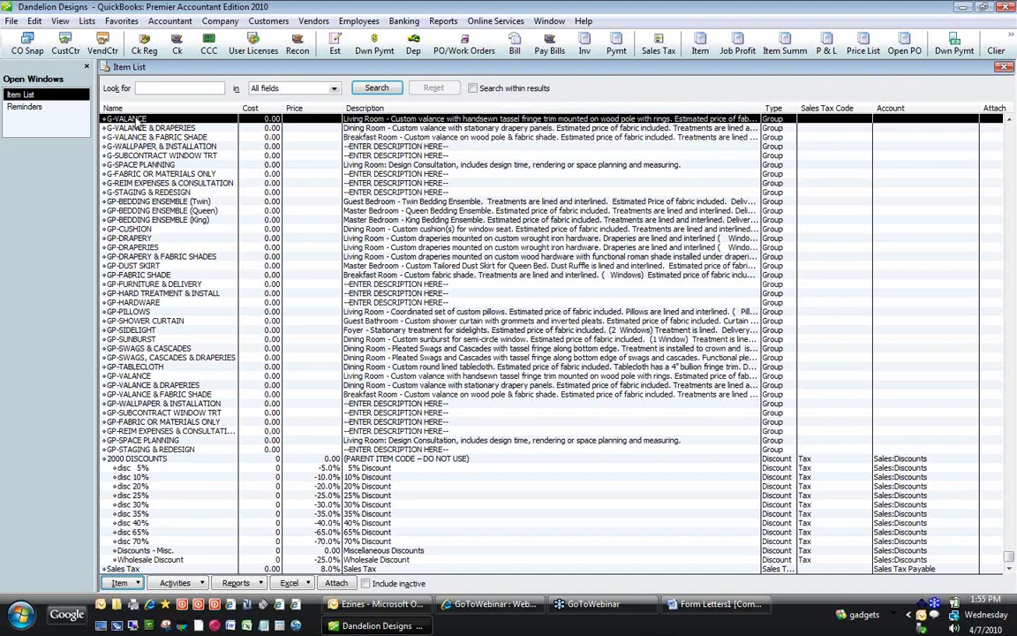
{"action": "left_click", "coordinate": [1010, 120]}
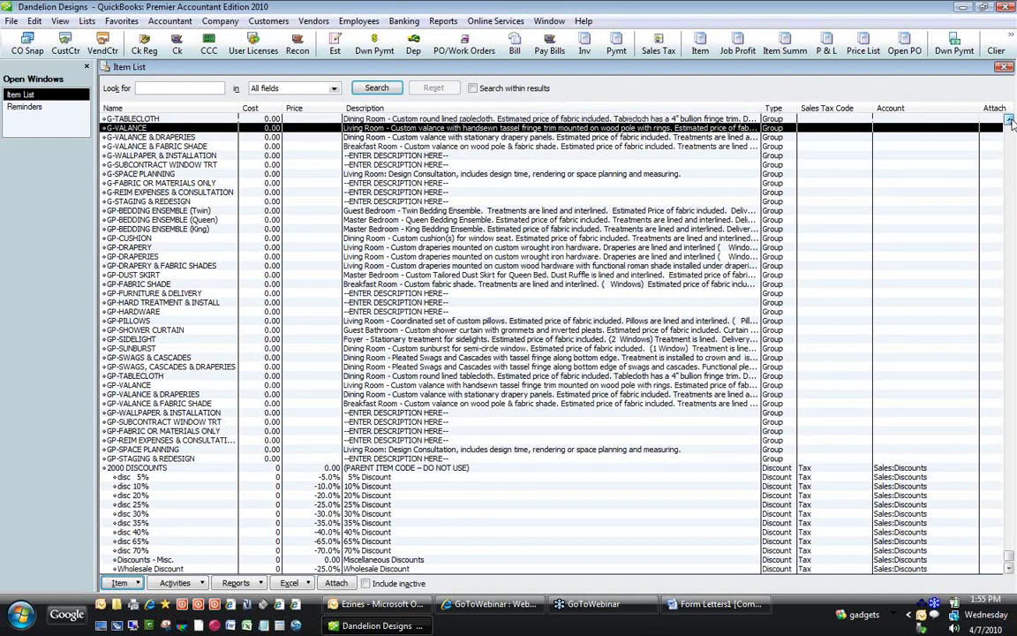
{"action": "scroll", "coordinate": [115, 380], "scroll_direction": "up", "scroll_amount": 2}
{"action": "left_click", "coordinate": [128, 421]}
{"action": "right_click", "coordinate": [128, 421]}
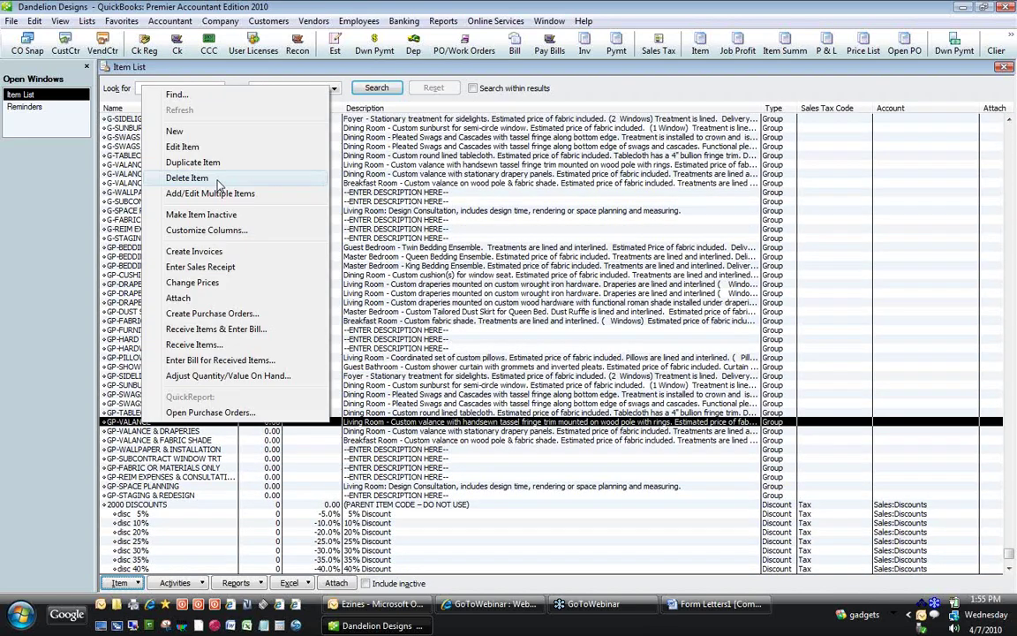
{"action": "left_click", "coordinate": [150, 177]}
{"action": "left_click", "coordinate": [479, 194]}
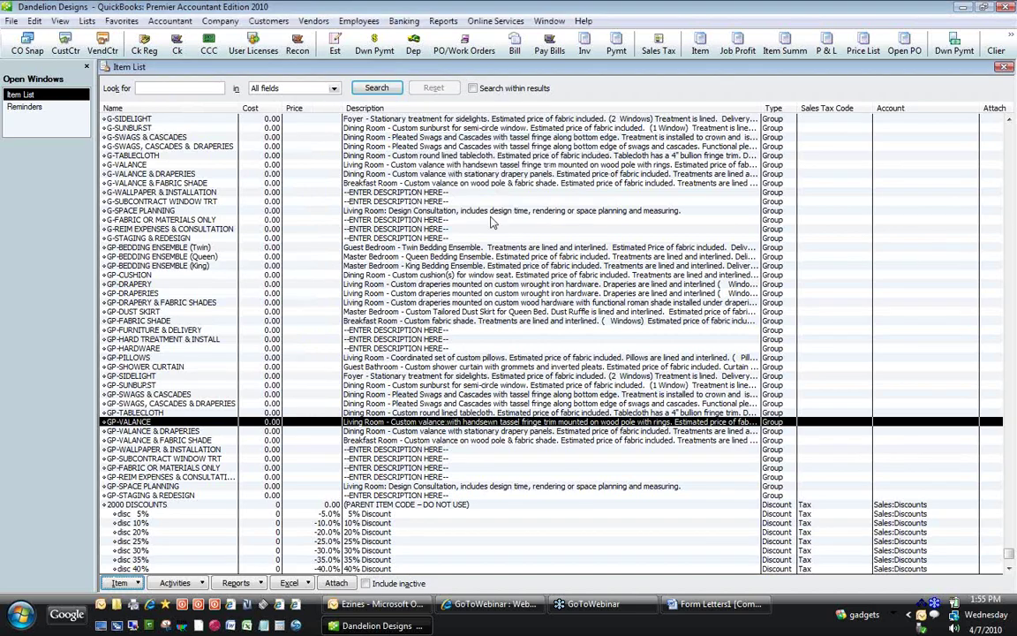
- Duplicate the G-VALANCE group and name the copy GP-VALANCE
{"action": "left_click", "coordinate": [1009, 119]}
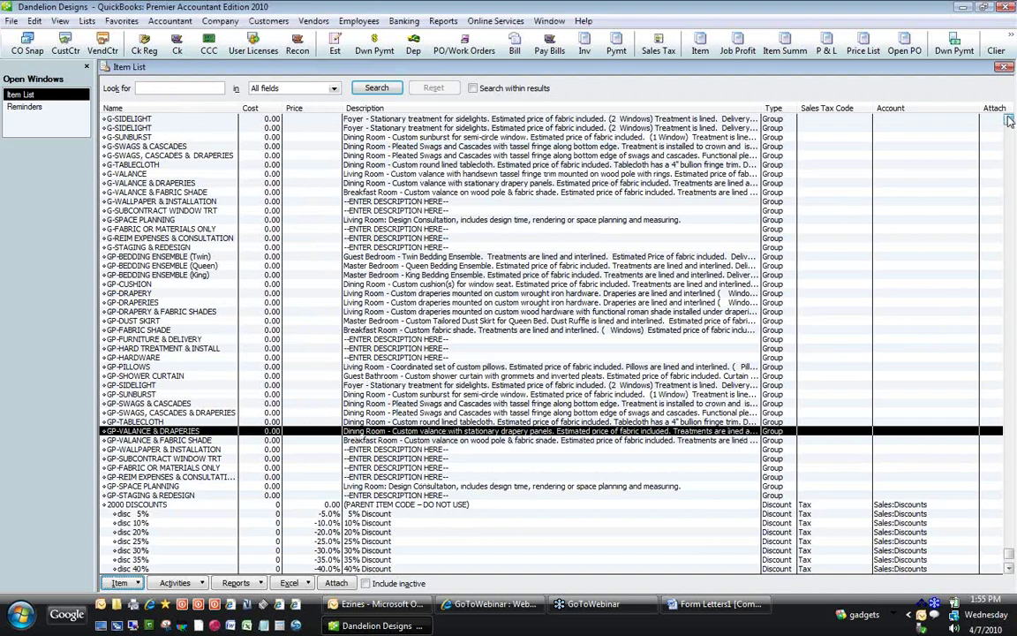
{"action": "scroll", "coordinate": [1009, 119], "scroll_direction": "up", "scroll_amount": 2}
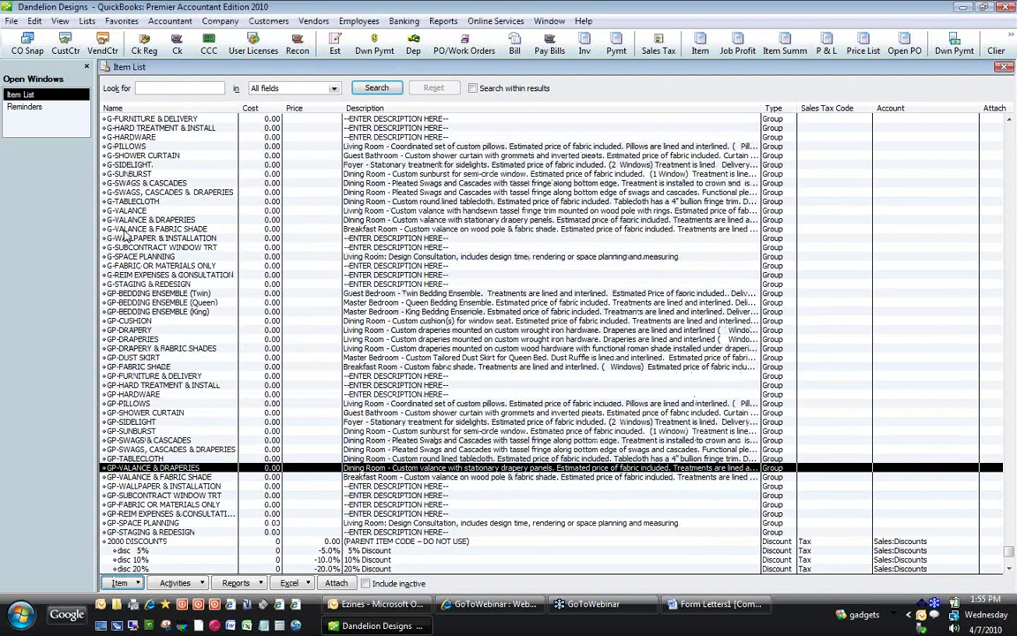
{"action": "left_click", "coordinate": [128, 212]}
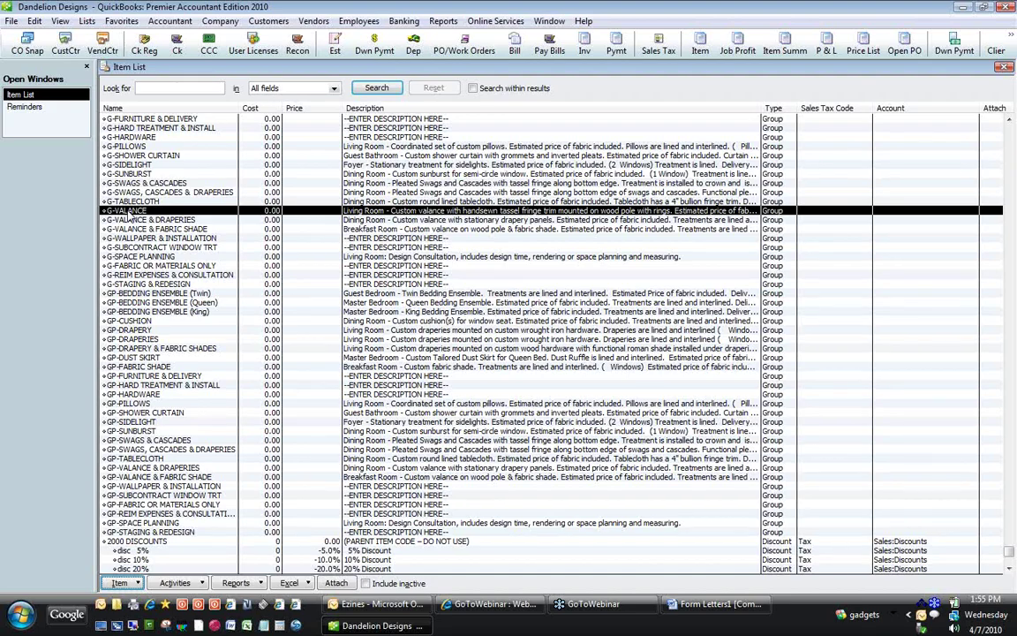
{"action": "right_click", "coordinate": [128, 212]}
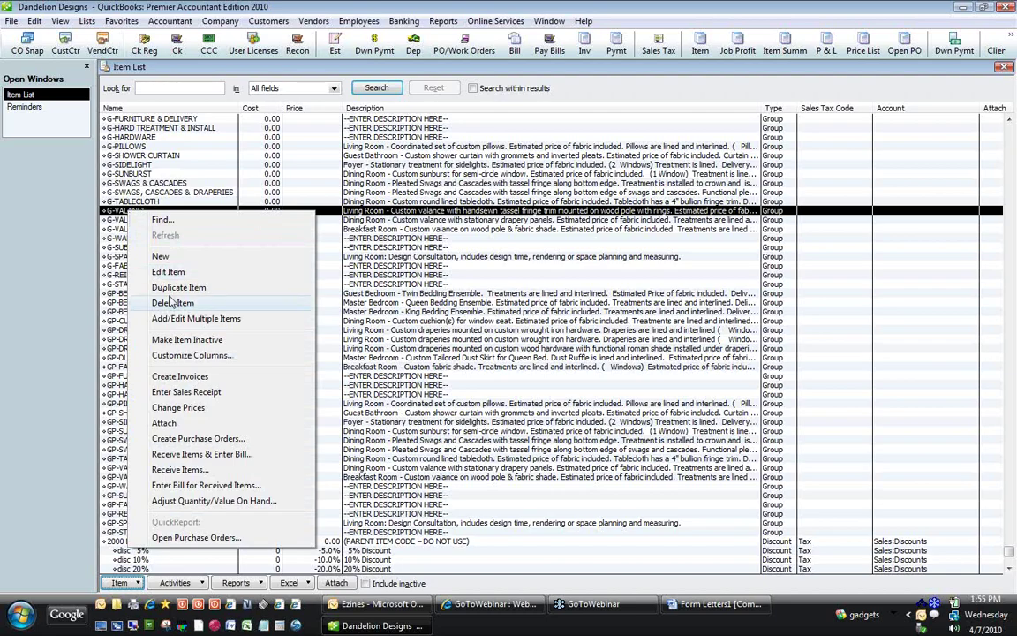
{"action": "left_click", "coordinate": [174, 288]}
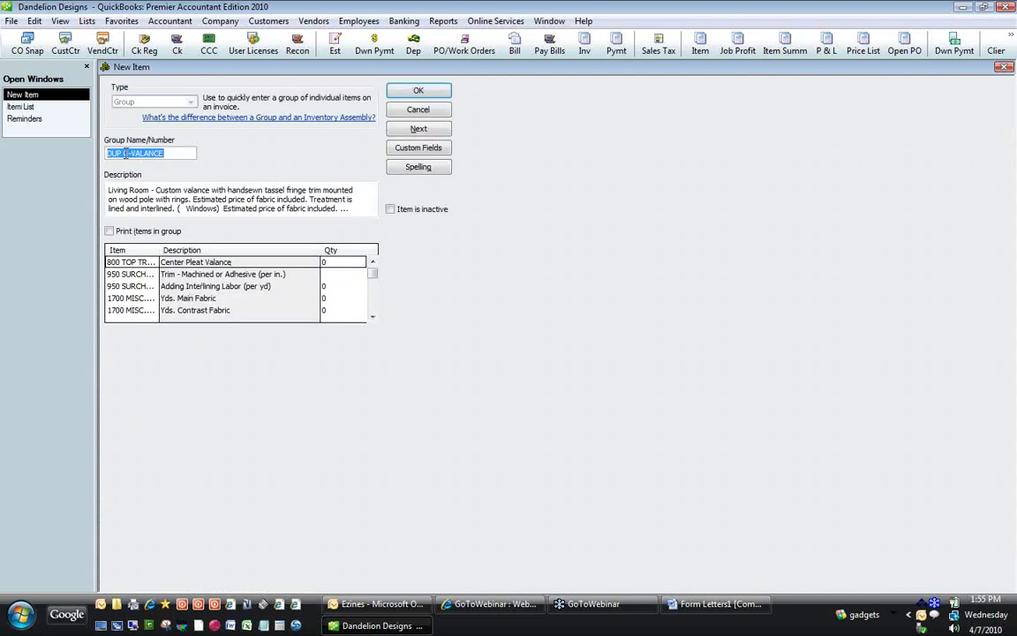
{"action": "left_click_drag", "start_coordinate": [123, 154], "coordinate": [68, 162]}
{"action": "type", "text": "GP"}
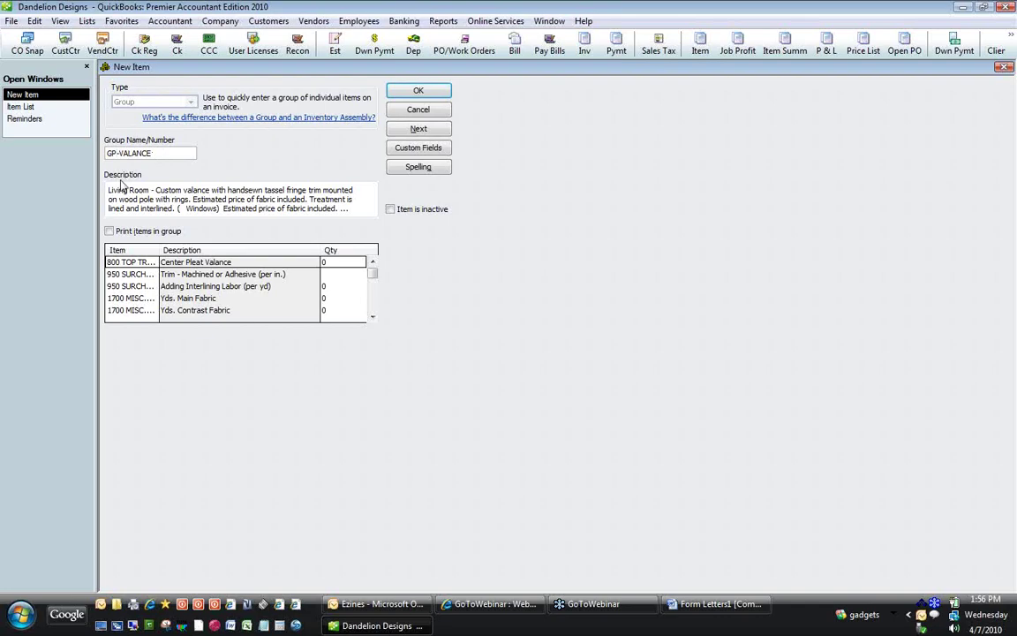
- Turn on printing of the items in the GP-VALANCE group and save it, closing the spelling check without corrections
{"action": "left_click", "coordinate": [109, 232]}
{"action": "left_click", "coordinate": [420, 91]}
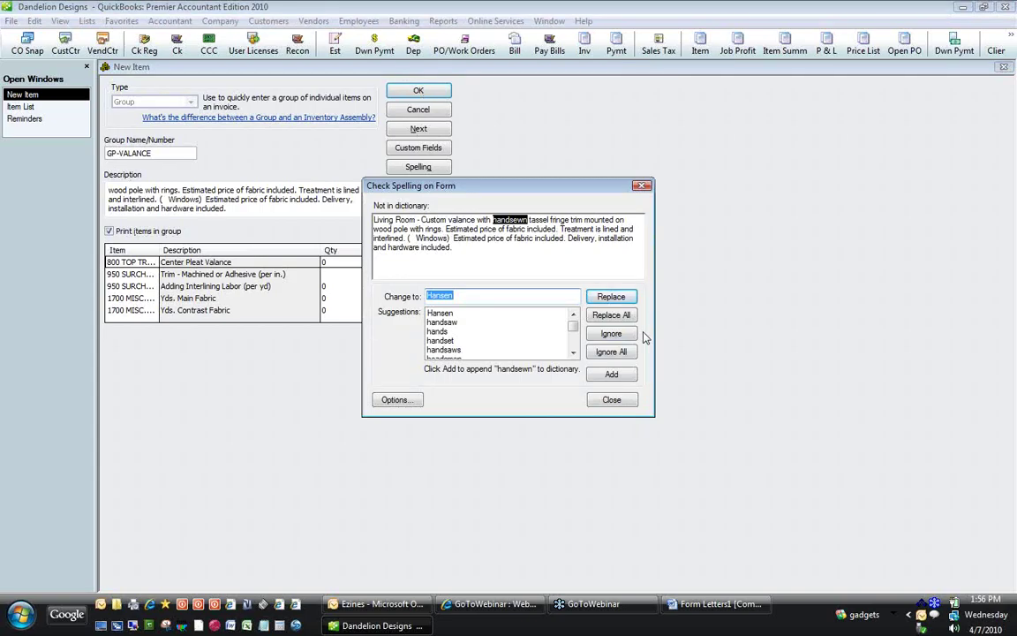
{"action": "left_click", "coordinate": [612, 400]}
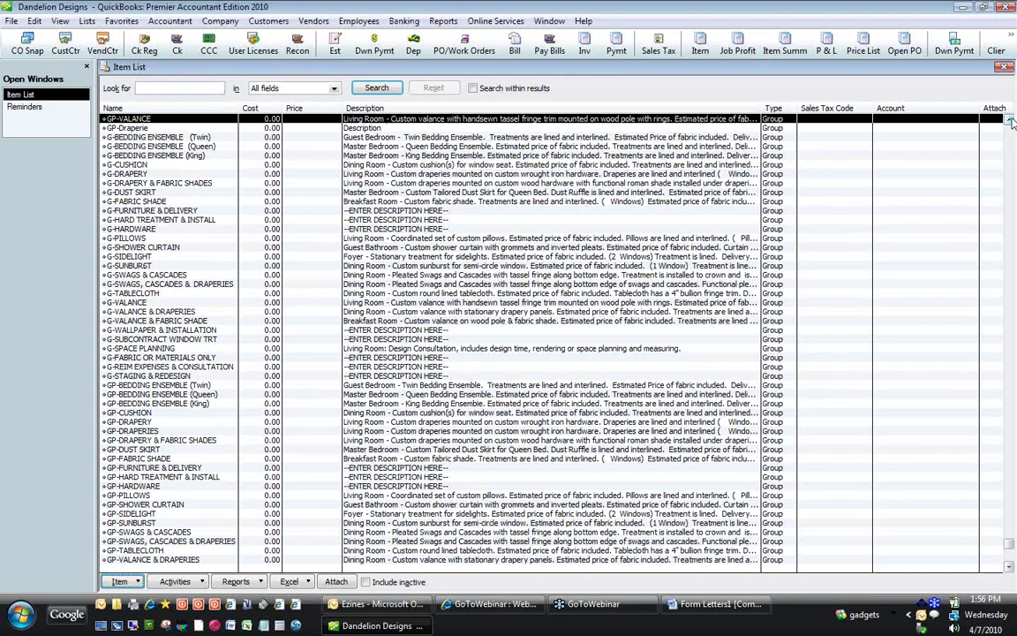
- Move GP-VALANCE in the Item List to directly below GP-TABLECLOTH
{"action": "left_click", "coordinate": [1011, 120]}
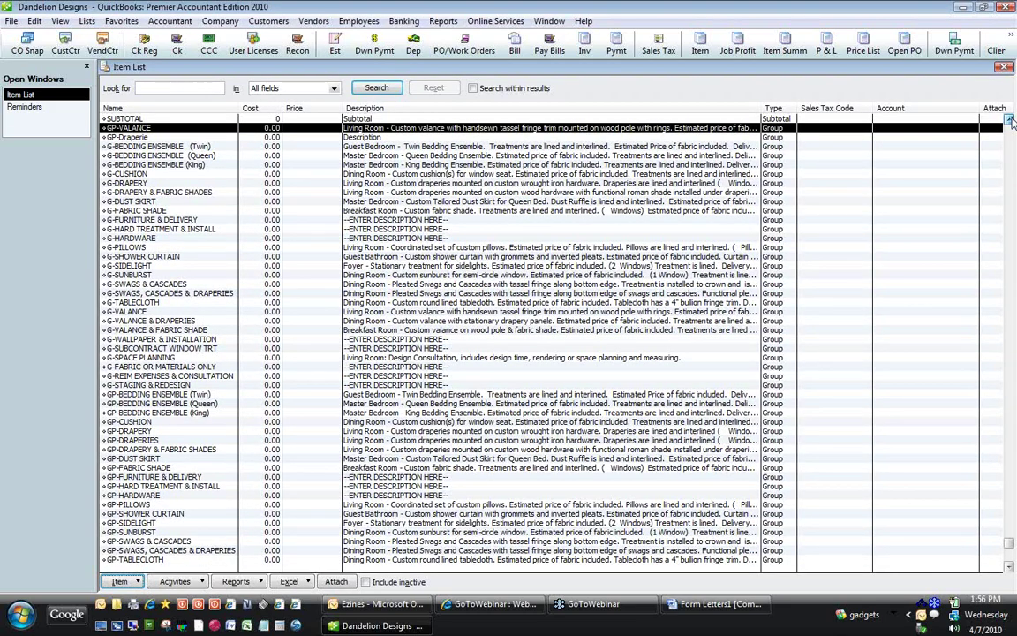
{"action": "scroll", "coordinate": [1011, 120], "scroll_direction": "up", "scroll_amount": 1}
{"action": "left_click_drag", "start_coordinate": [103, 155], "coordinate": [144, 416]}
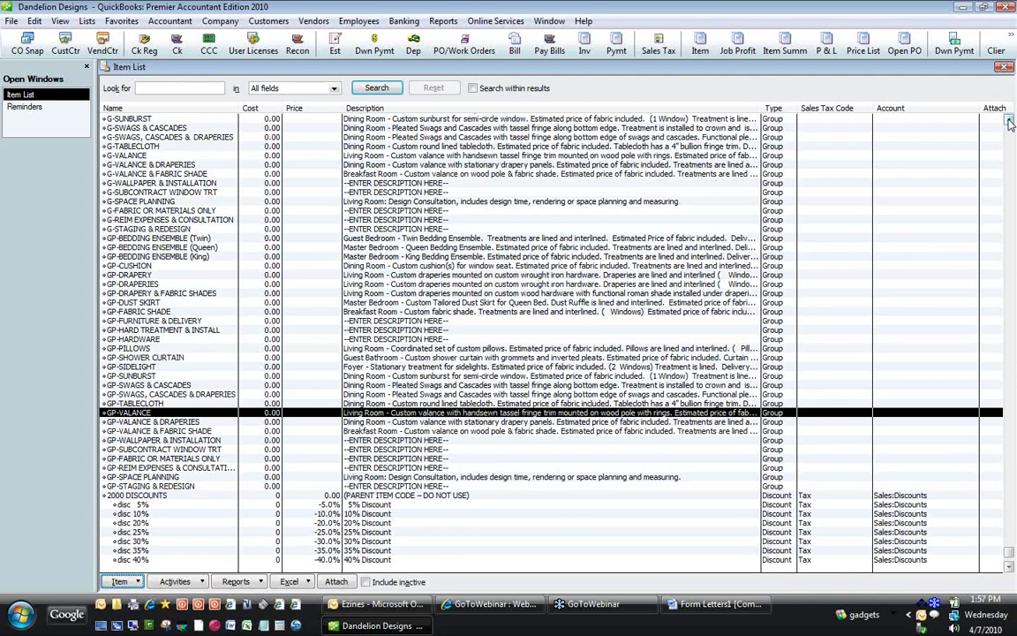
- Start a new item from the Item List, dismiss the new feature notice and set its type to Group
{"action": "left_click", "coordinate": [1009, 120]}
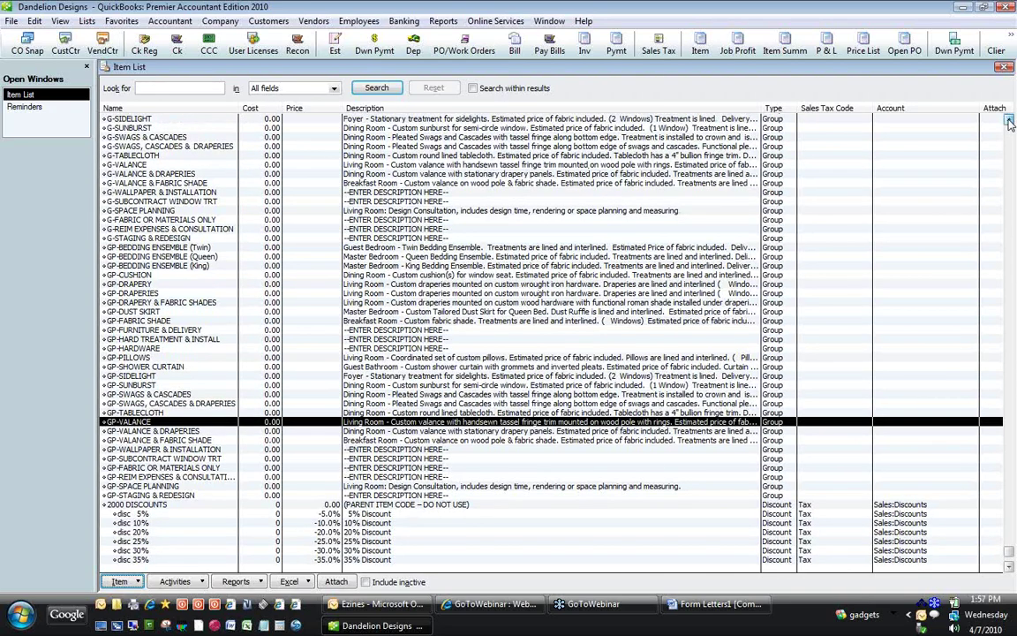
{"action": "scroll", "coordinate": [1009, 122], "scroll_direction": "up", "scroll_amount": 2}
{"action": "right_click", "coordinate": [383, 282]}
{"action": "left_click", "coordinate": [449, 364]}
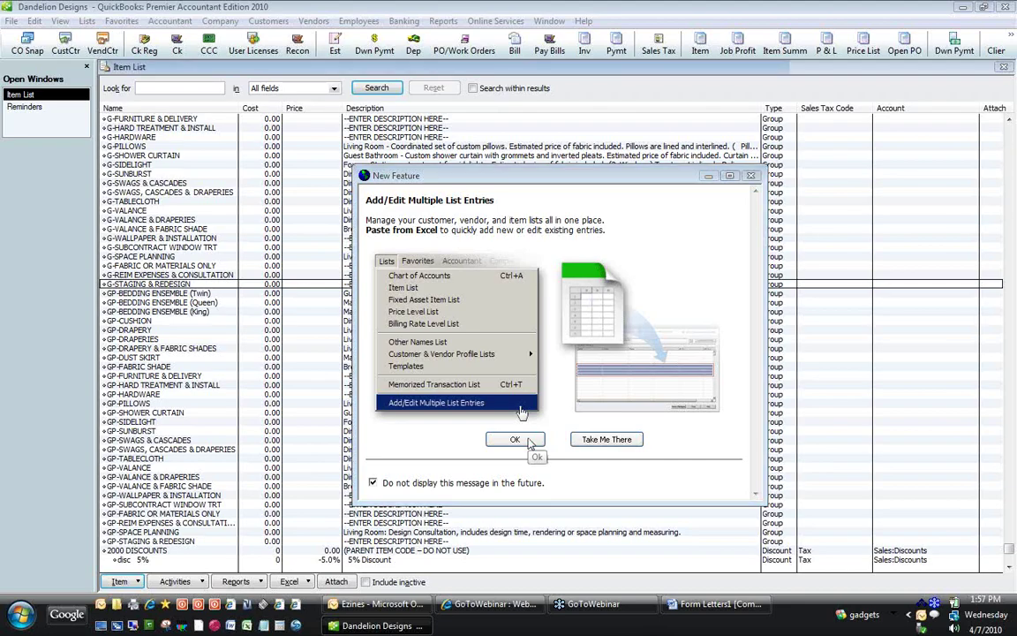
{"action": "left_click", "coordinate": [515, 439]}
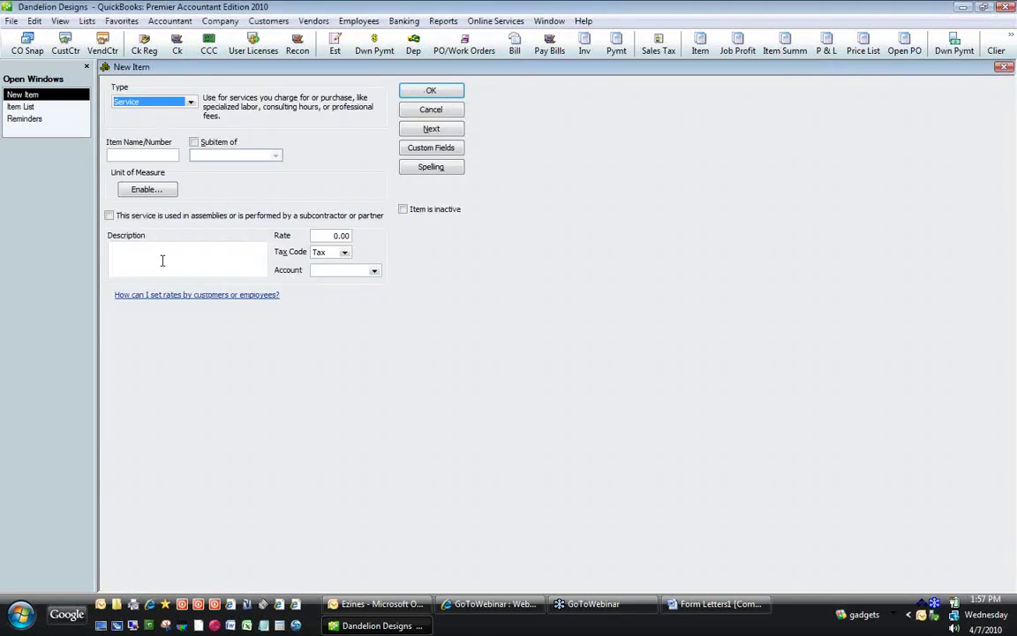
{"action": "left_click", "coordinate": [183, 101]}
{"action": "left_click", "coordinate": [130, 169]}
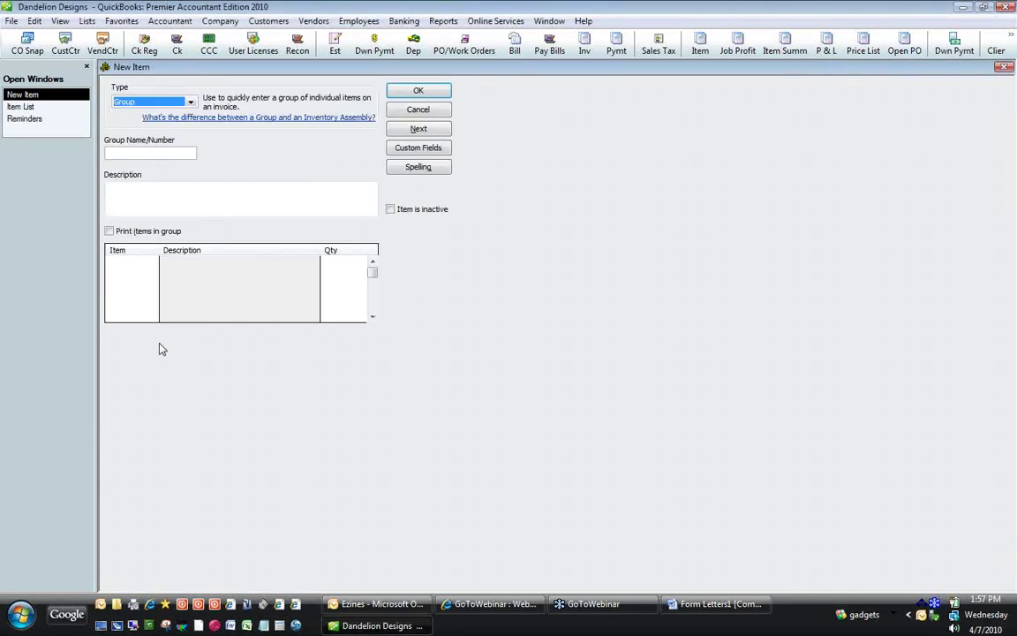
- Turn on printing of items in the blank group, begin its first item line and discard the group without saving
{"action": "left_click", "coordinate": [145, 152]}
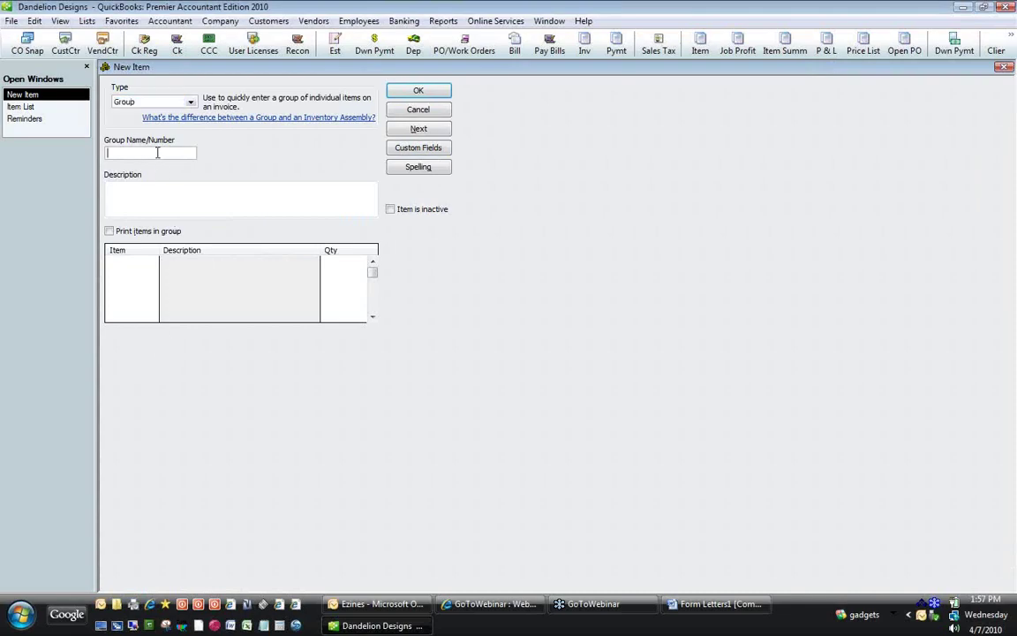
{"action": "left_click", "coordinate": [163, 201]}
{"action": "left_click", "coordinate": [110, 232]}
{"action": "left_click", "coordinate": [119, 262]}
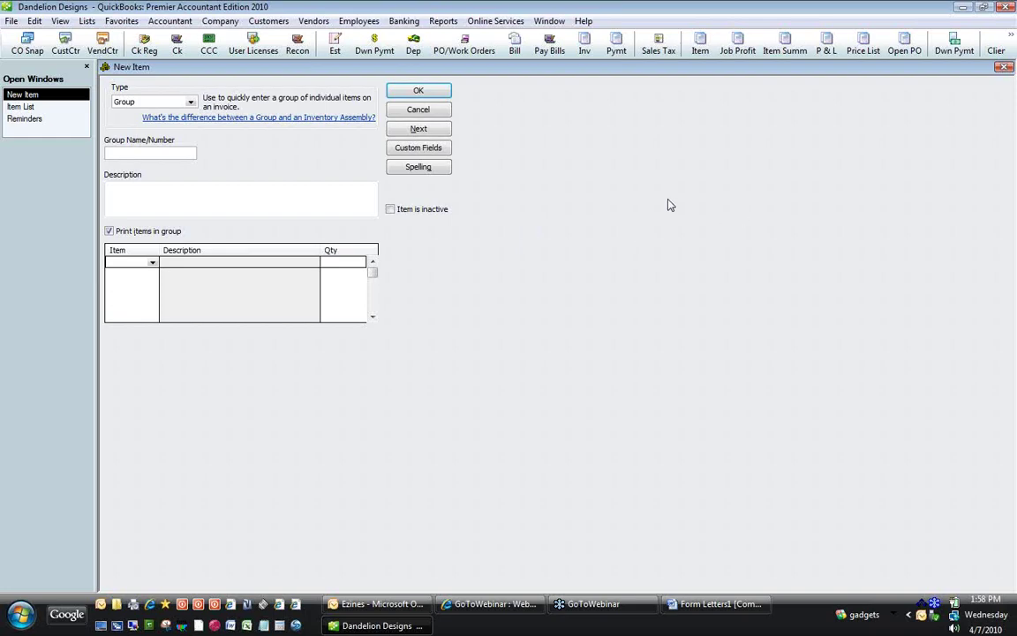
{"action": "left_click", "coordinate": [1002, 67]}
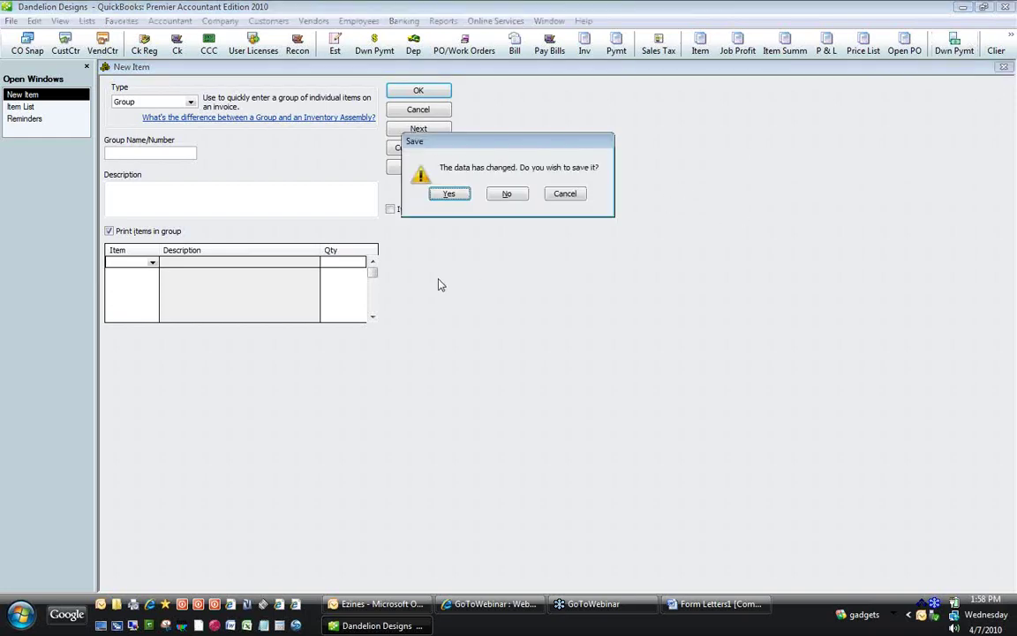
{"action": "left_click", "coordinate": [507, 194]}
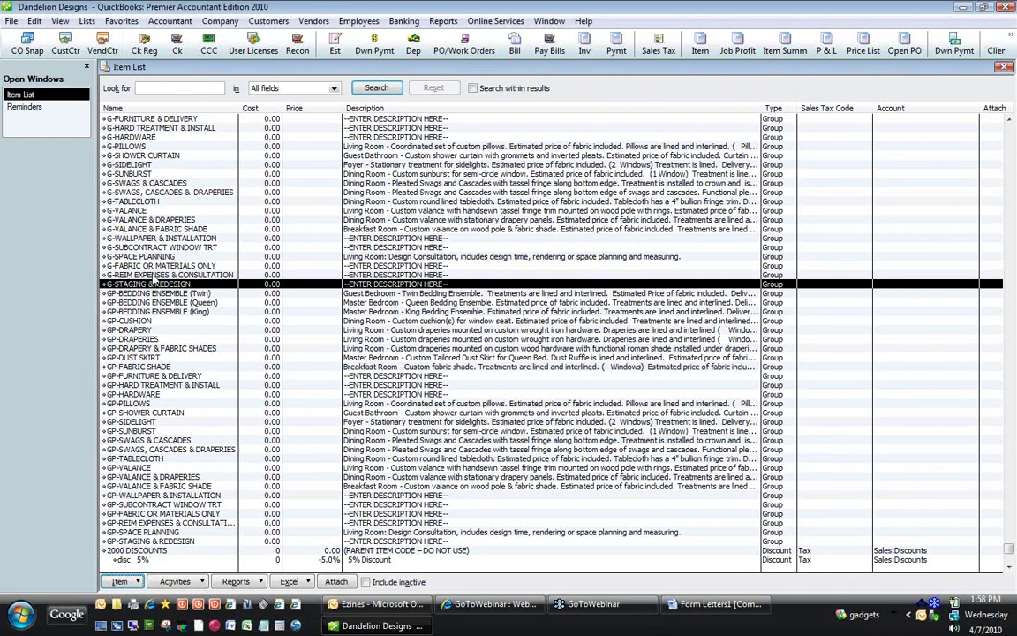
{"action": "left_click", "coordinate": [152, 275]}
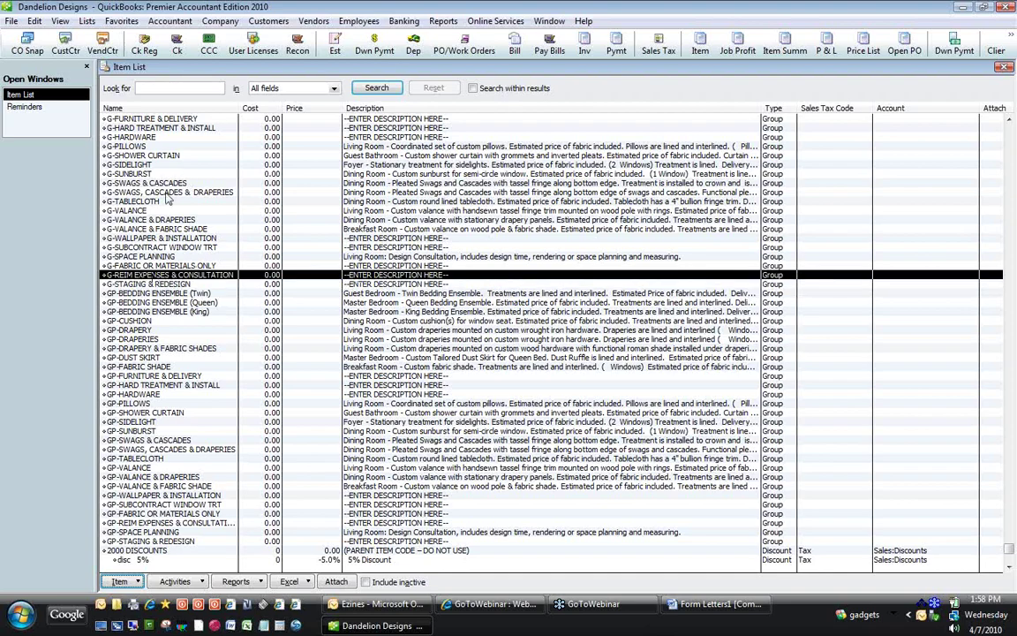
{"action": "left_click", "coordinate": [1009, 120]}
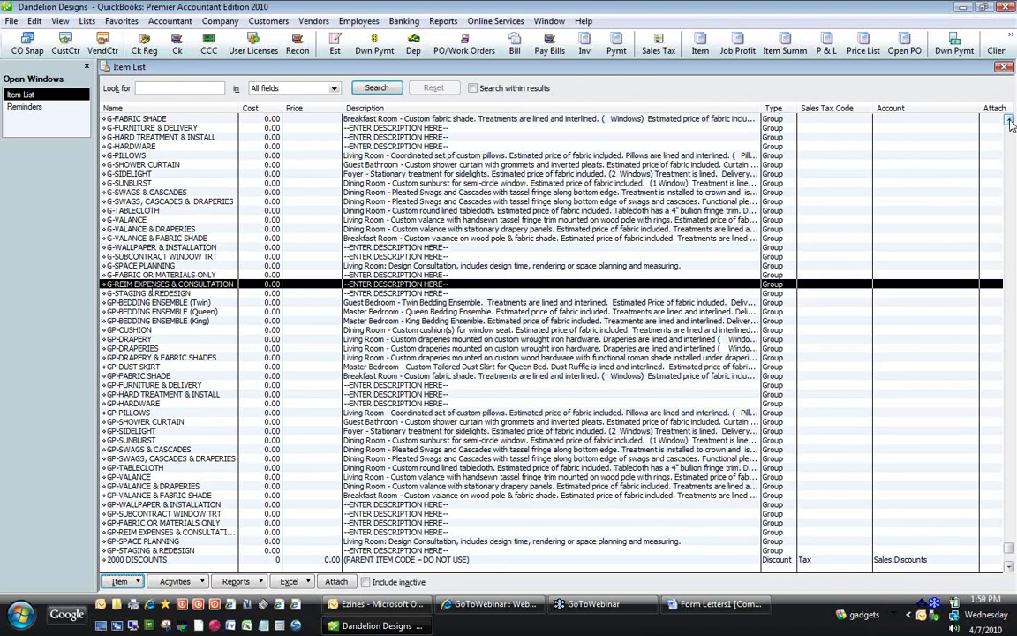